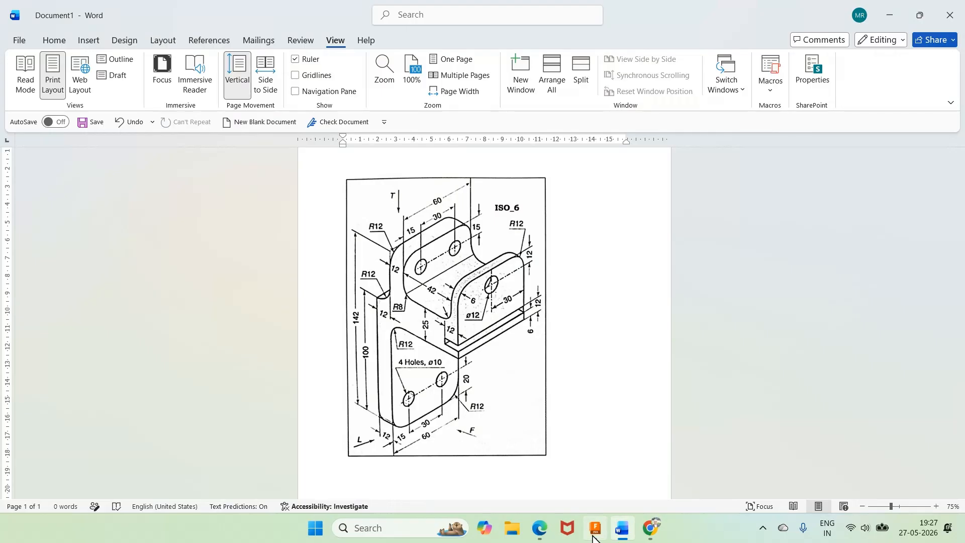
Step: Switch to Autodesk Fusion and start a sketch on the front (XZ) plane
click(595, 536)
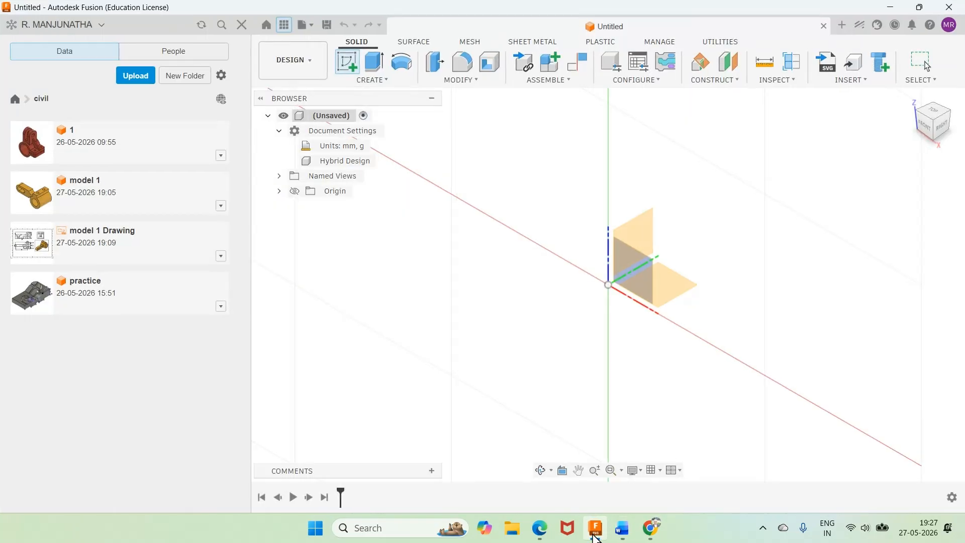
click(346, 60)
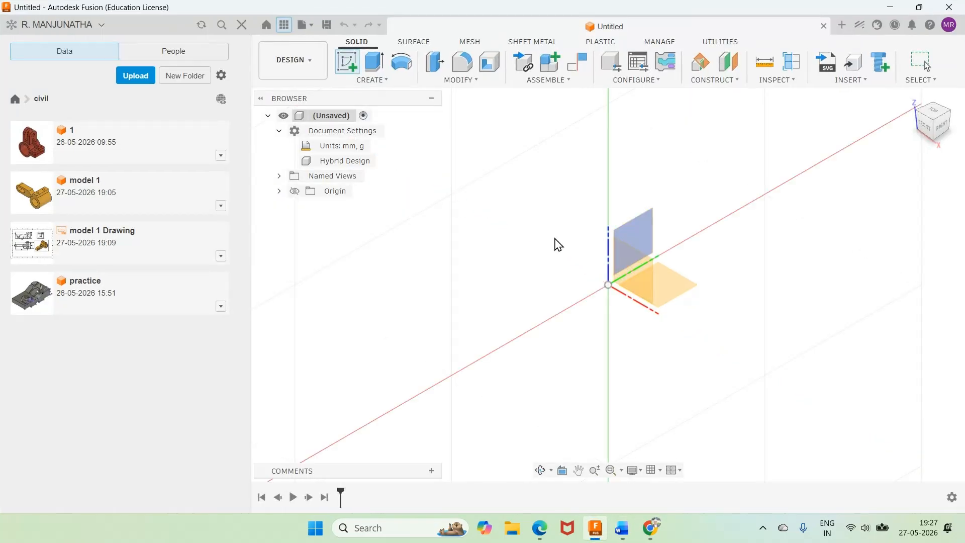
click(633, 271)
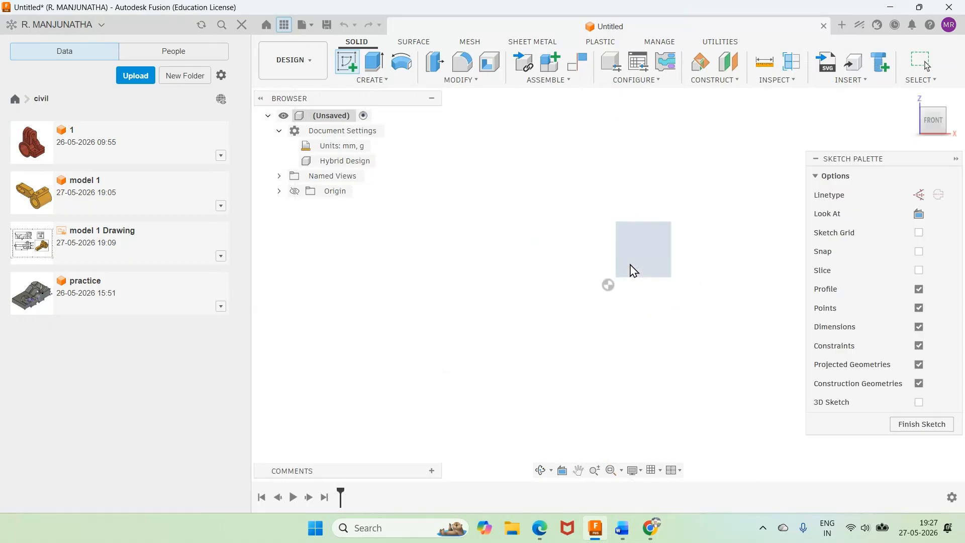
Step: Check the bracket drawing in Word, and in Fusion sketch a vertical line upward from the origin
click(621, 533)
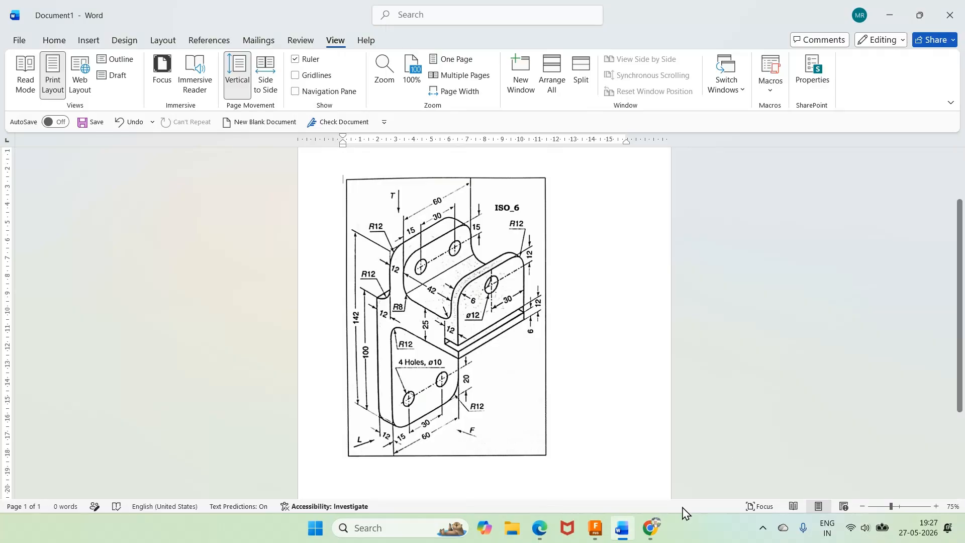
click(597, 533)
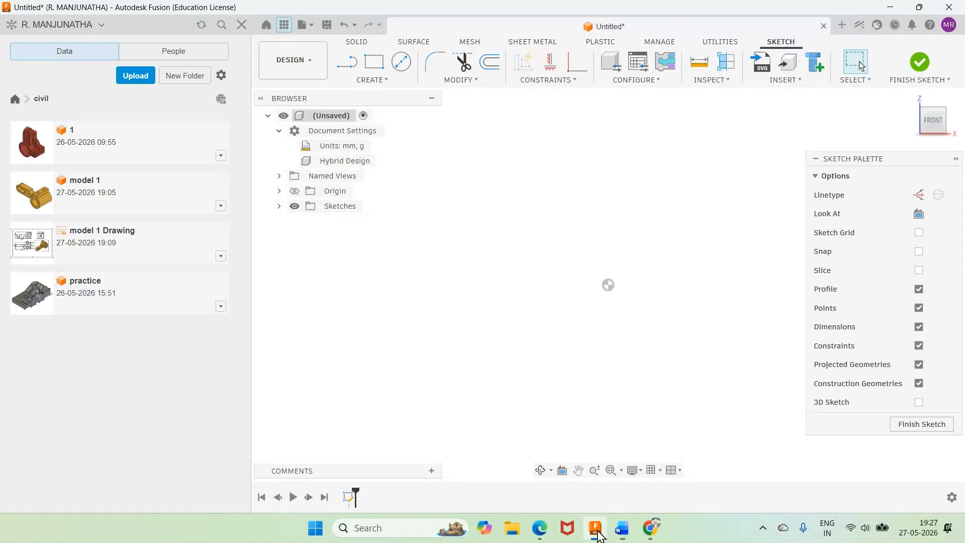
key(l)
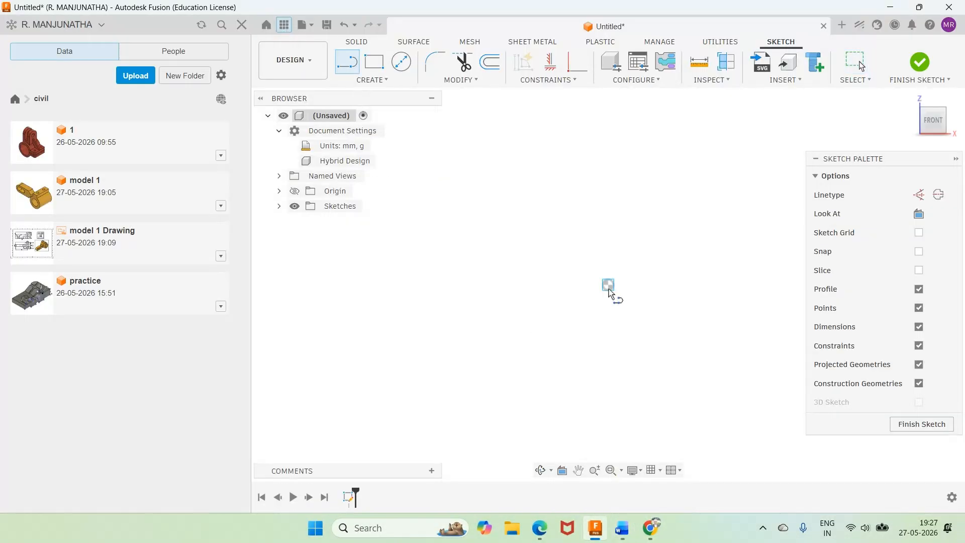
click(608, 285)
click(611, 107)
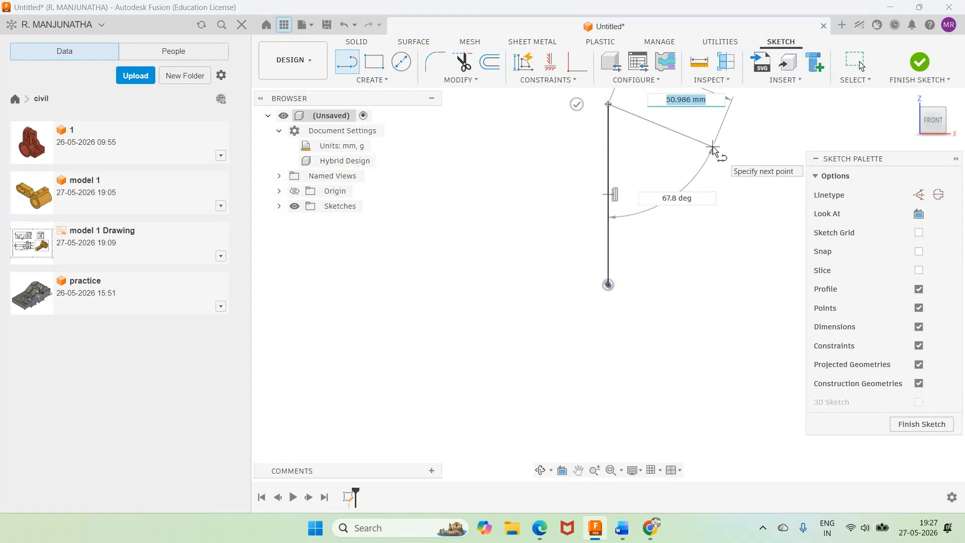
key(Escape)
Step: Consult the reference drawing in Word and dimension the vertical line in the Fusion sketch to 100 mm
mouse_move(622, 532)
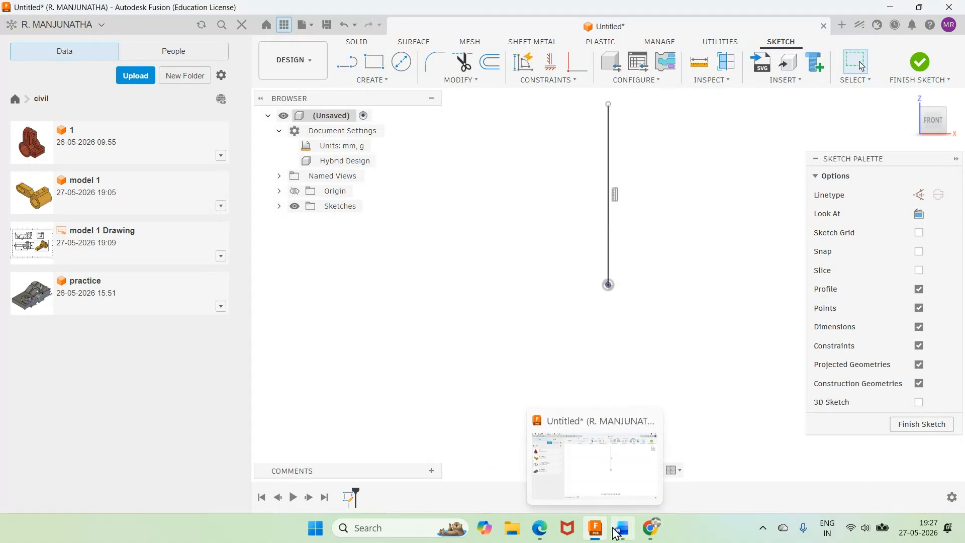
click(622, 534)
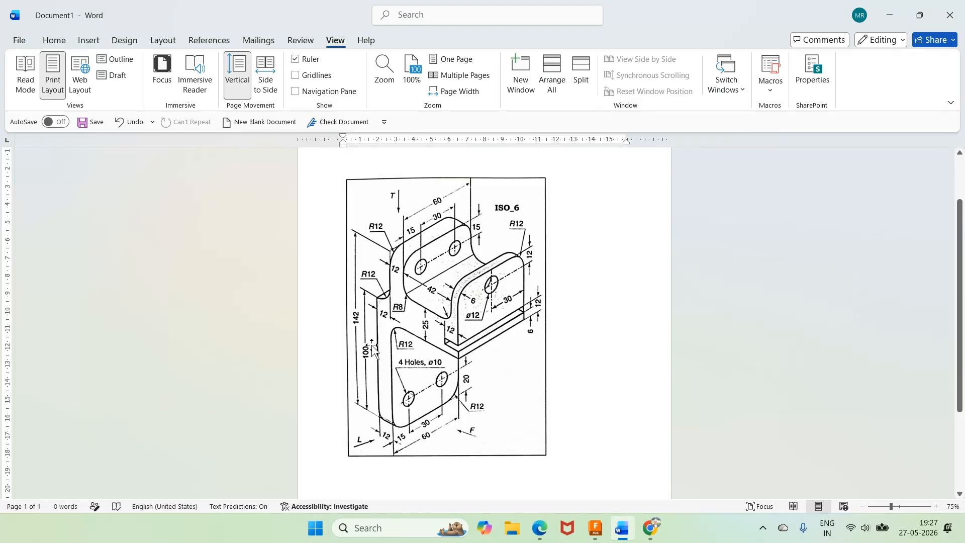
click(605, 531)
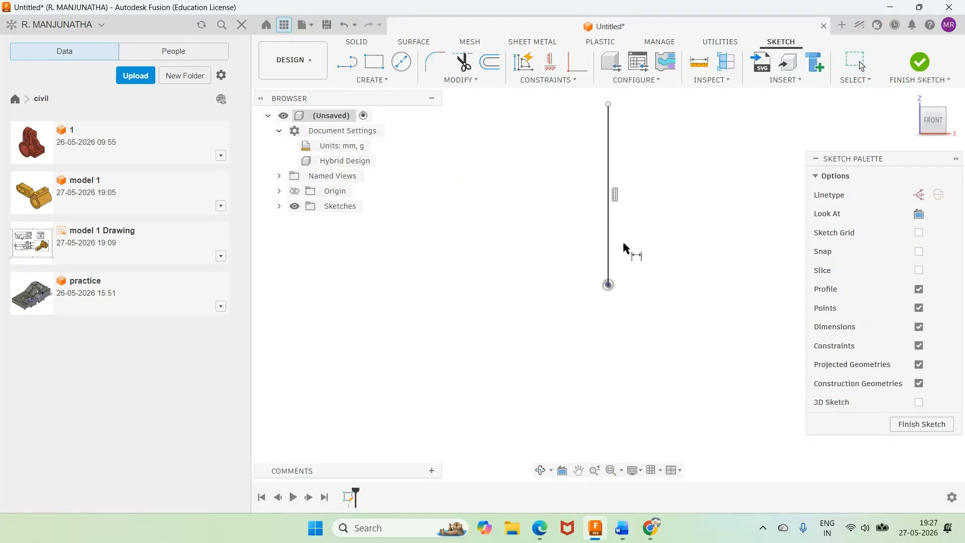
click(608, 253)
click(567, 239)
text(100)
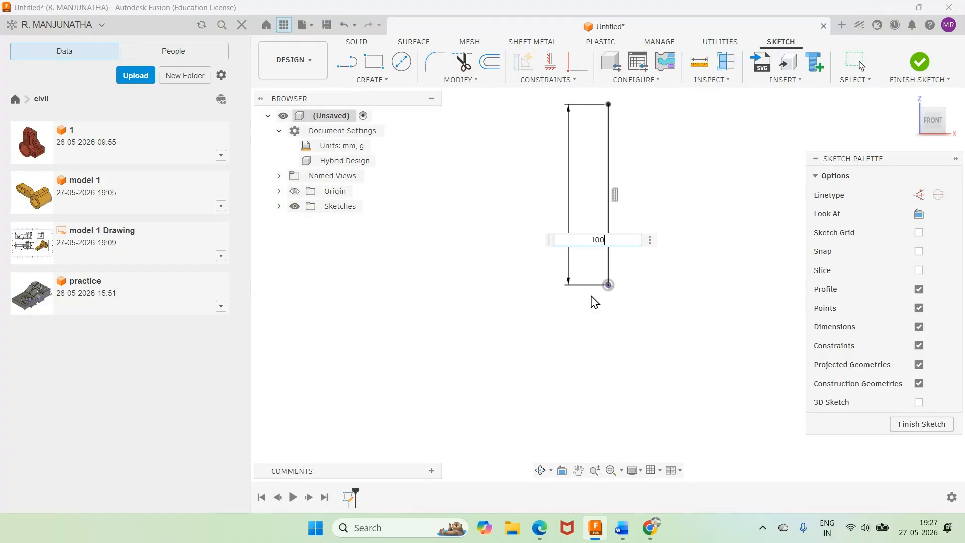
key(Return)
Step: Sketch a horizontal line about 36 mm long from the origin, perpendicular to the vertical line
scroll(605, 232, down, 3)
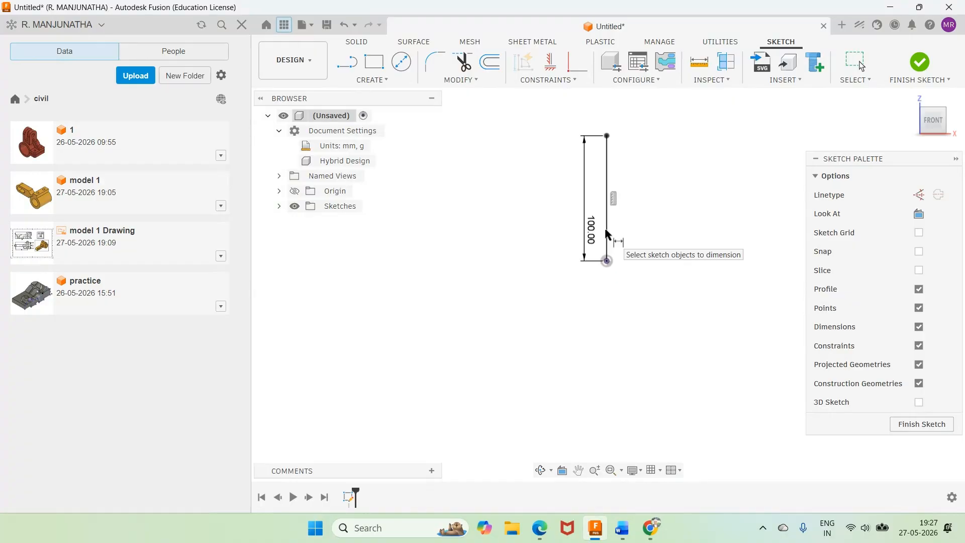
scroll(687, 117, up, 2)
scroll(688, 119, up, 1)
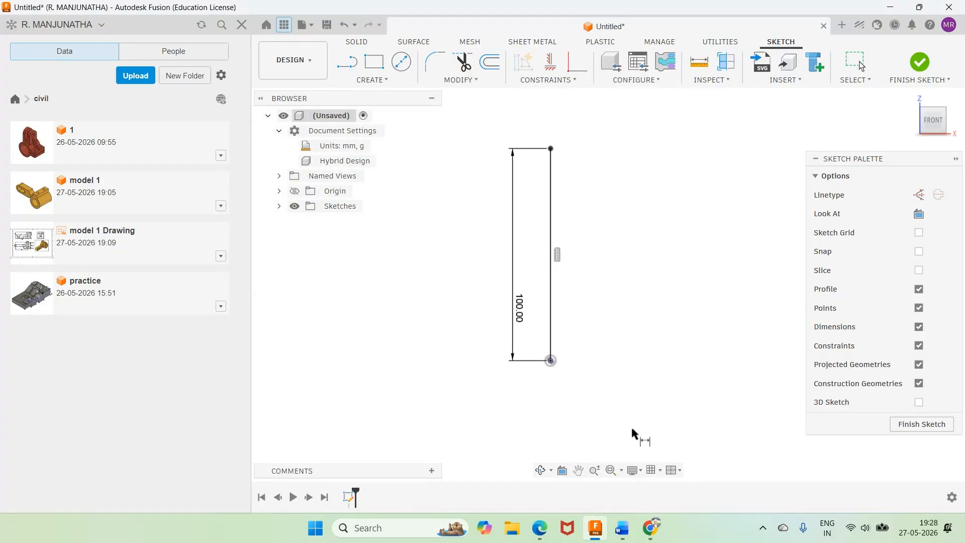
click(347, 62)
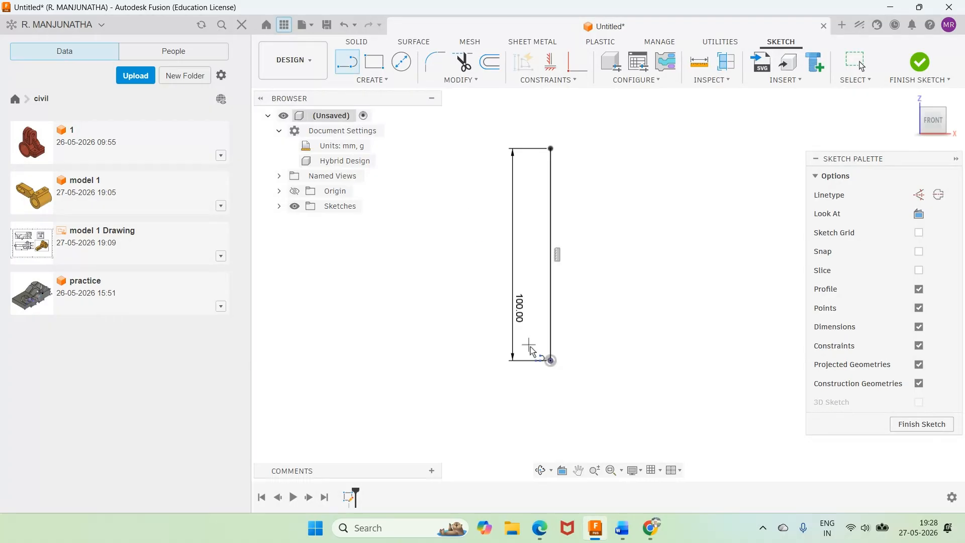
click(551, 360)
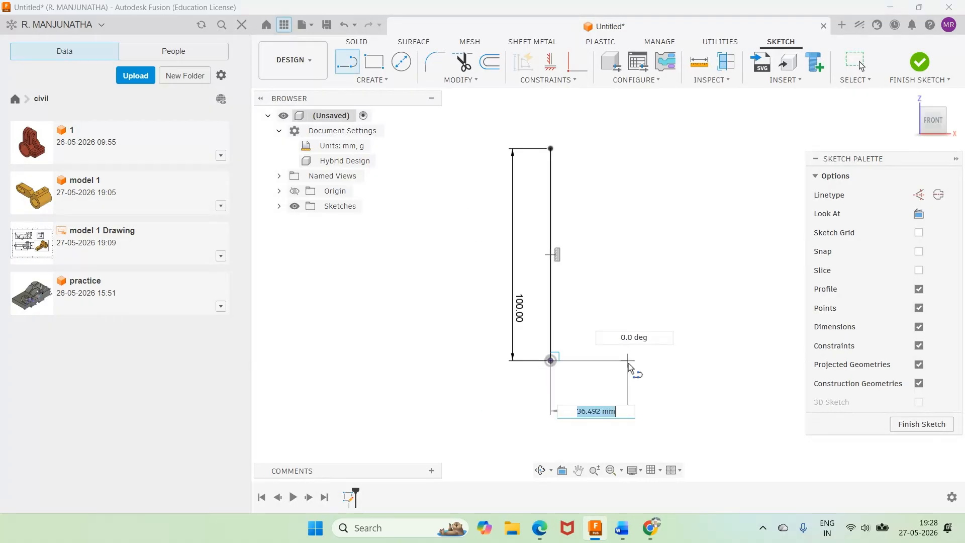
key(Escape)
Step: Check the plate thickness on the Word drawing and dimension the horizontal base line in Fusion to 12 mm
click(622, 529)
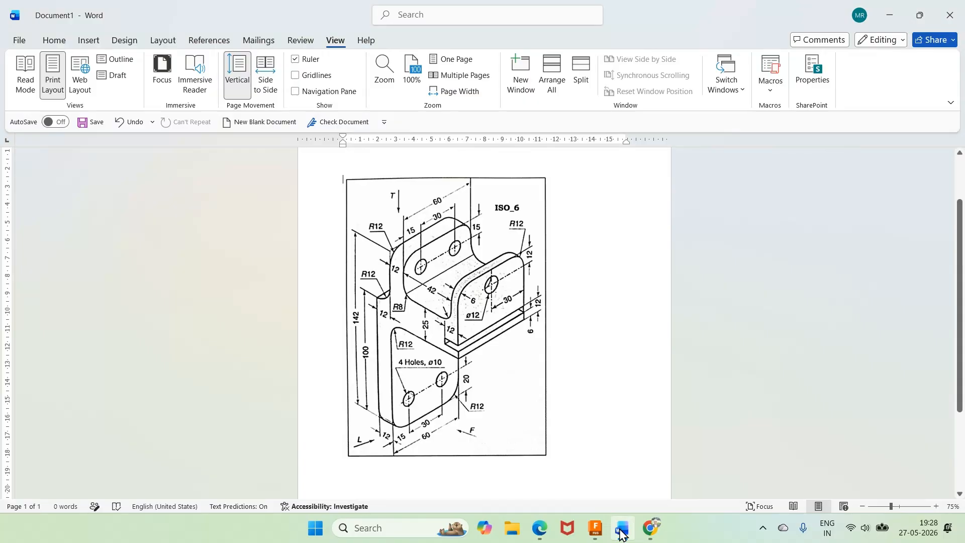
click(622, 530)
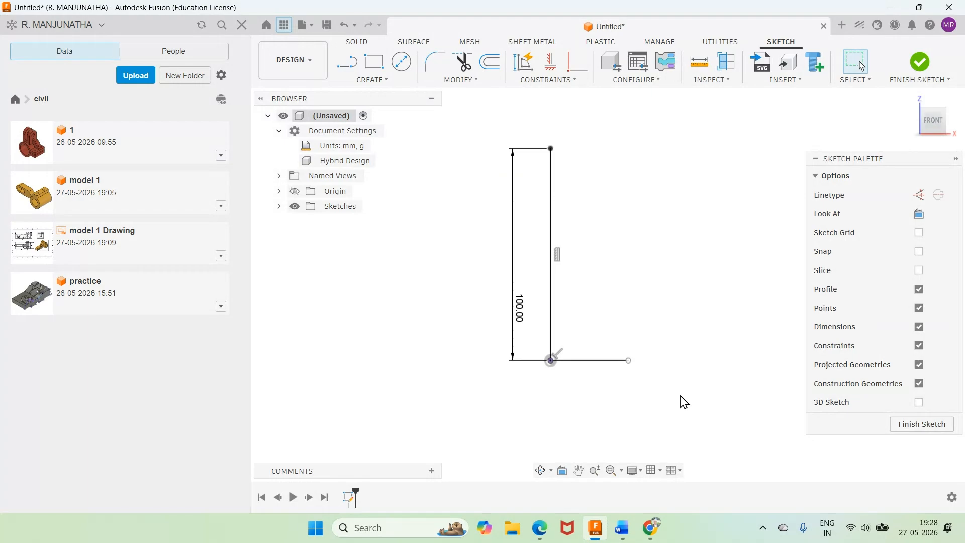
click(623, 529)
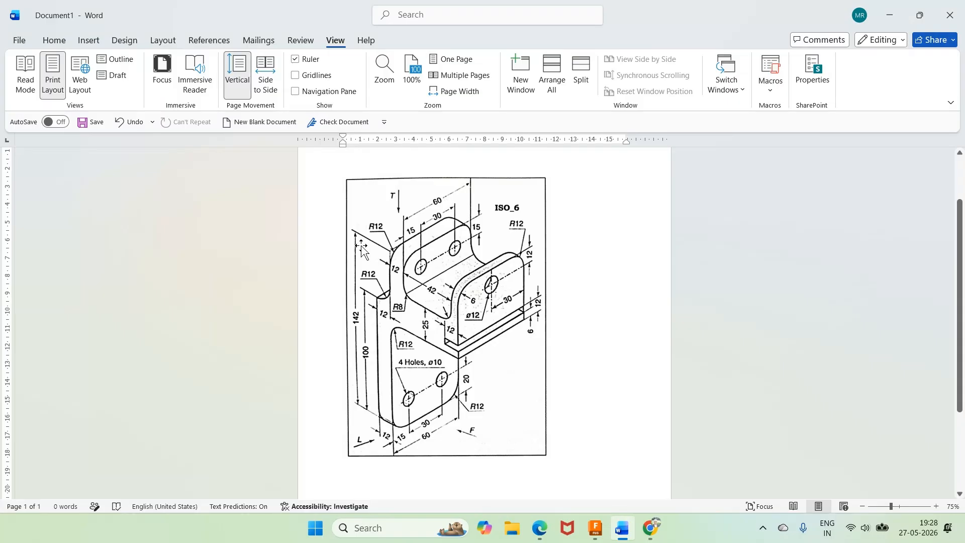
click(596, 528)
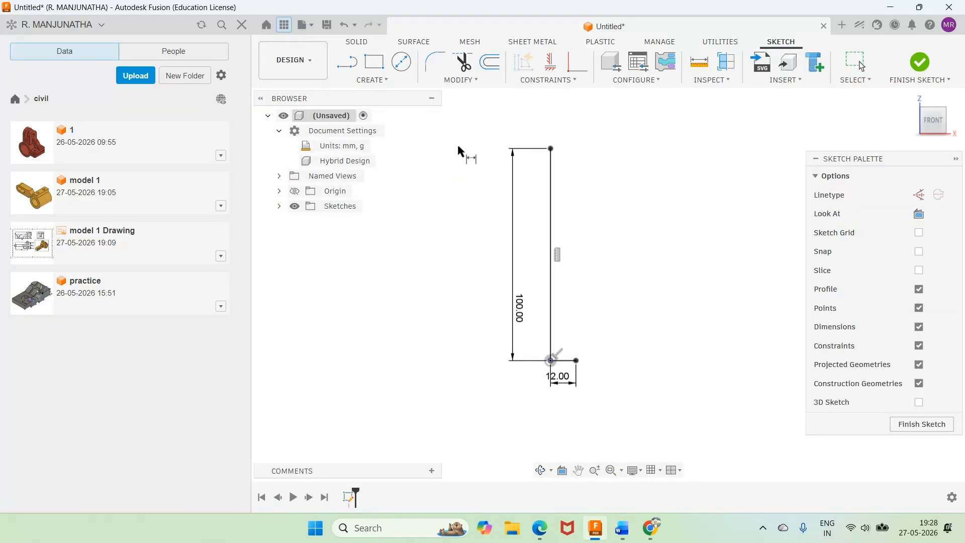
Step: Sketch a separate horizontal line about 170 mm long above the upper end of the vertical line
scroll(457, 143, down, 3)
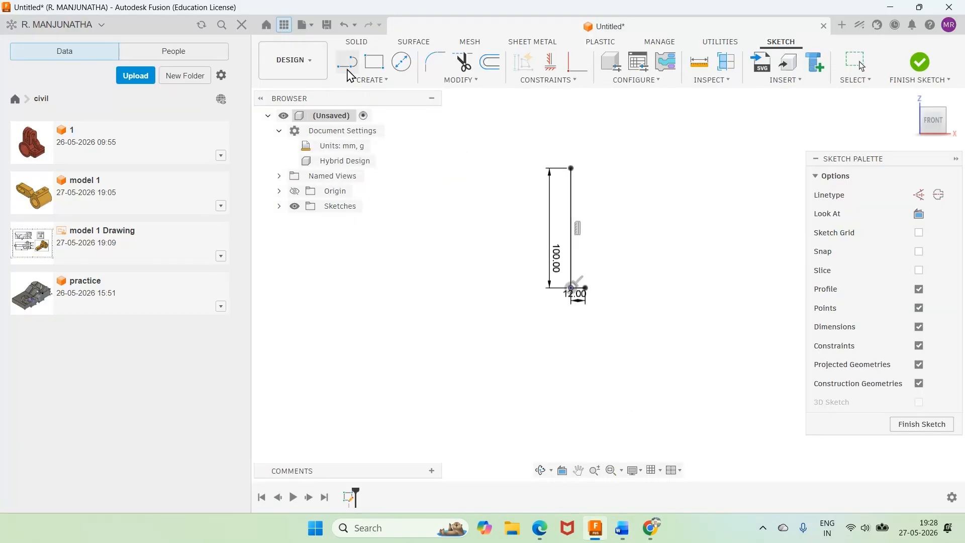
click(347, 63)
click(539, 98)
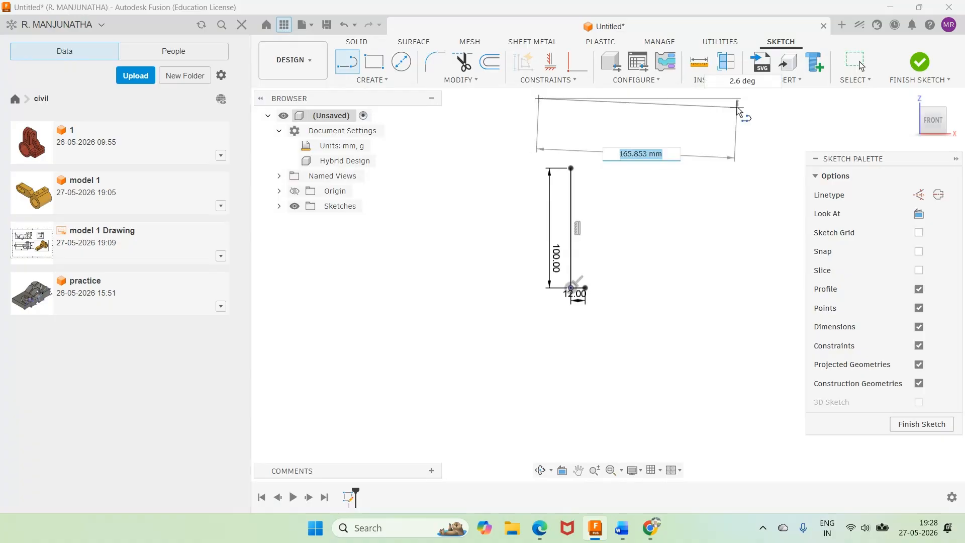
click(743, 98)
key(Escape)
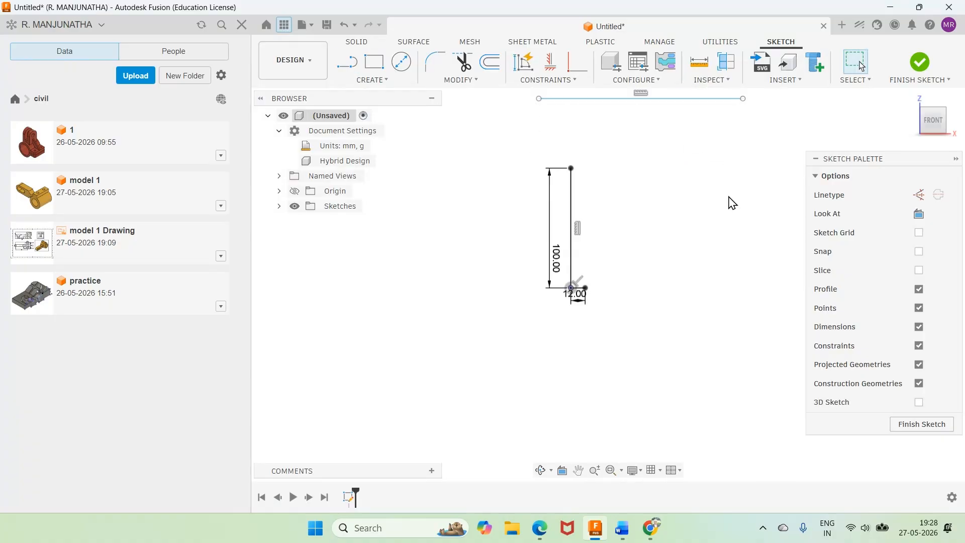
Step: Dimension the height from the origin to the upper horizontal line as 142 mm
key(d)
click(571, 288)
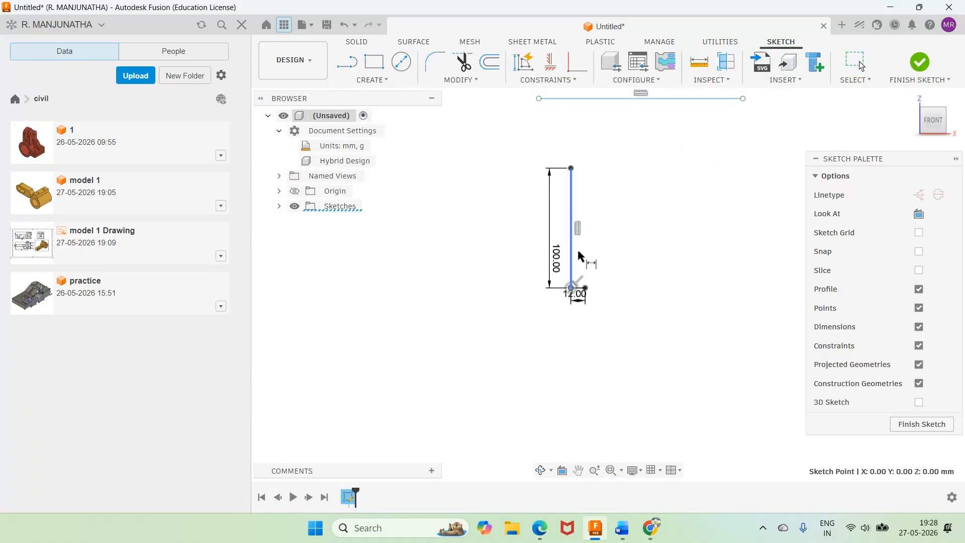
click(559, 99)
click(495, 152)
text(142)
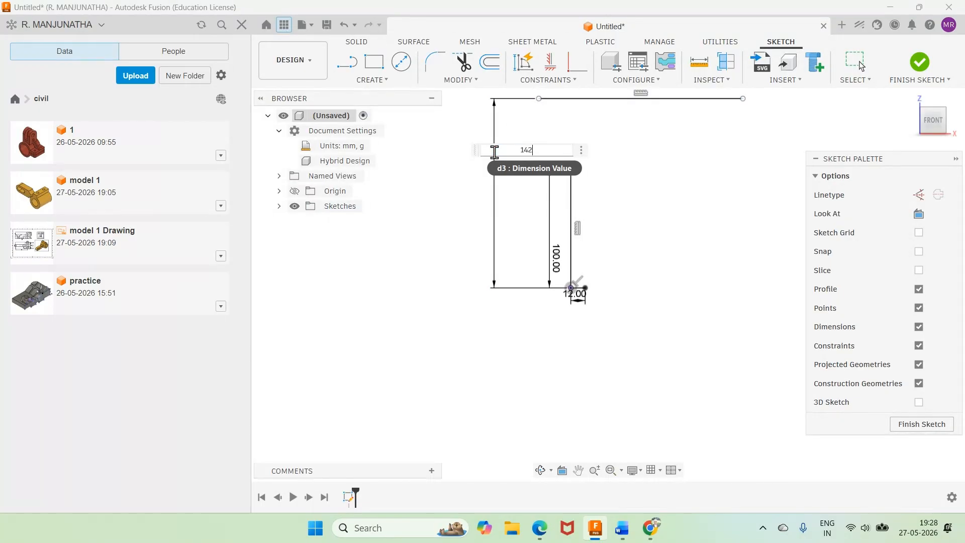
key(Return)
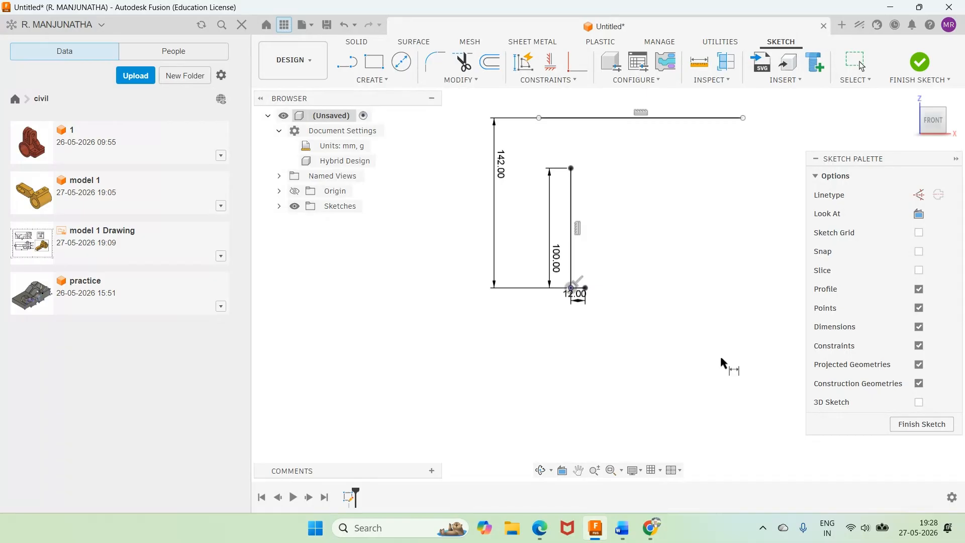
Step: Consult the Word drawing, draw a circle in the Fusion sketch just below the upper horizontal line, and set its diameter to 24 mm
click(623, 533)
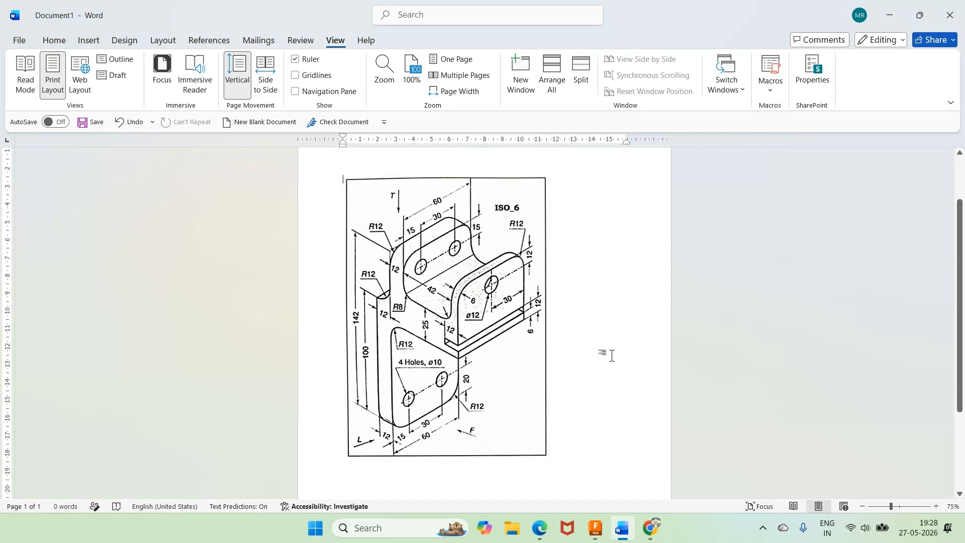
mouse_move(627, 531)
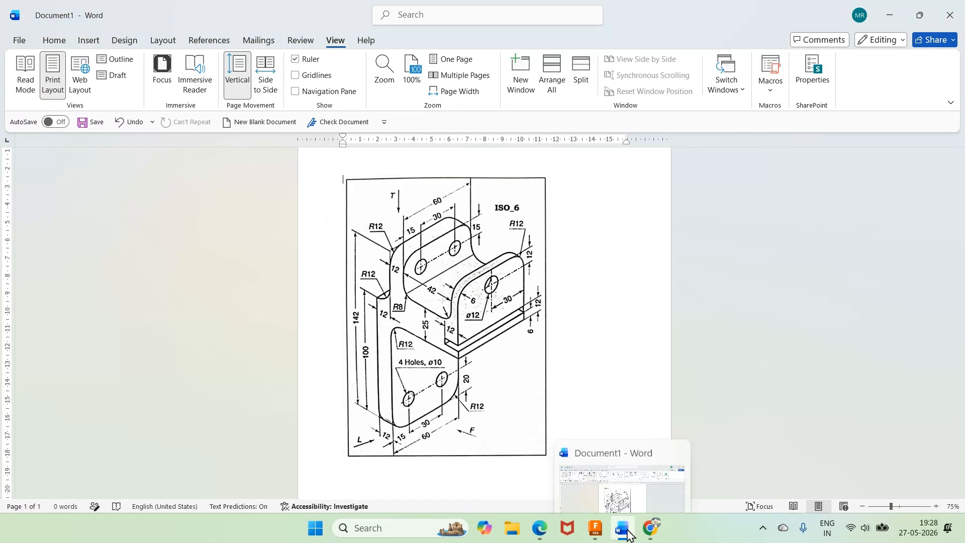
click(594, 536)
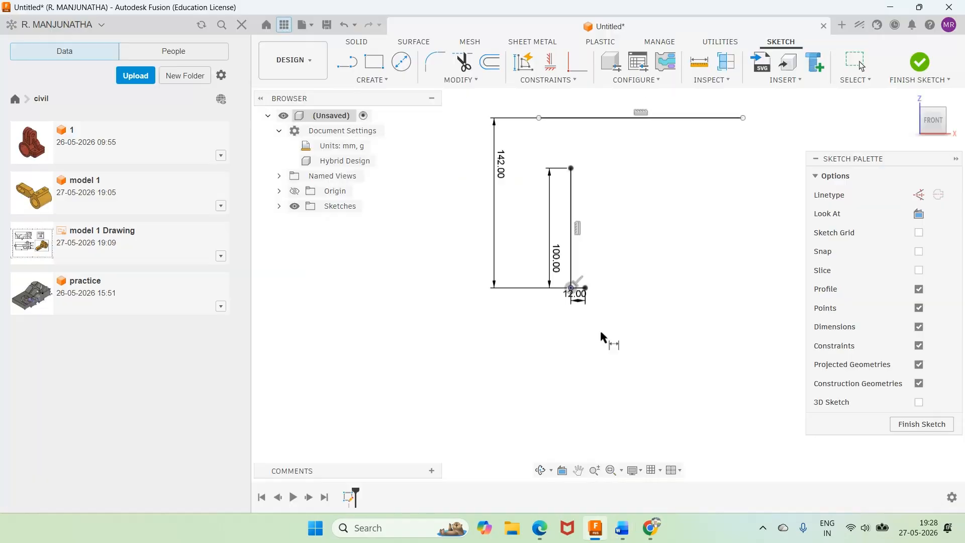
key(c)
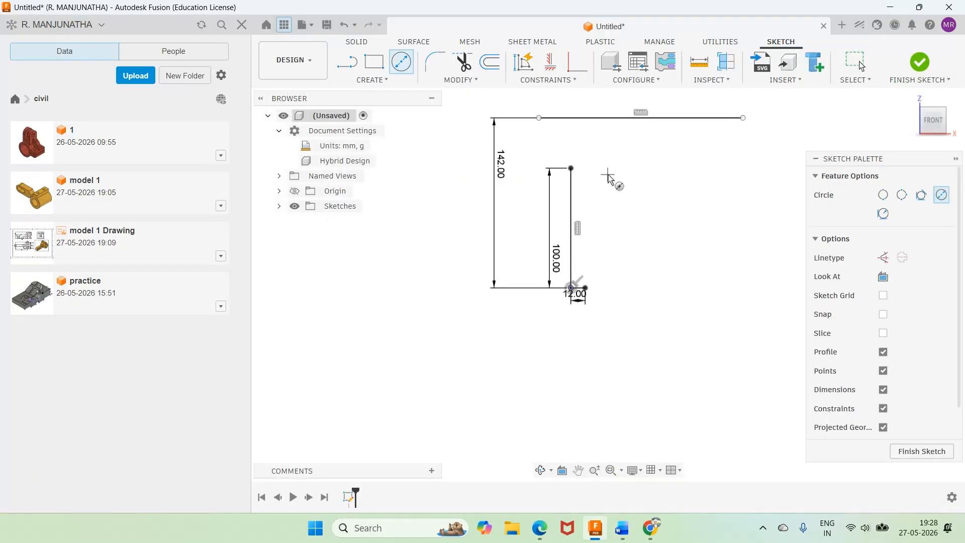
click(606, 153)
click(608, 174)
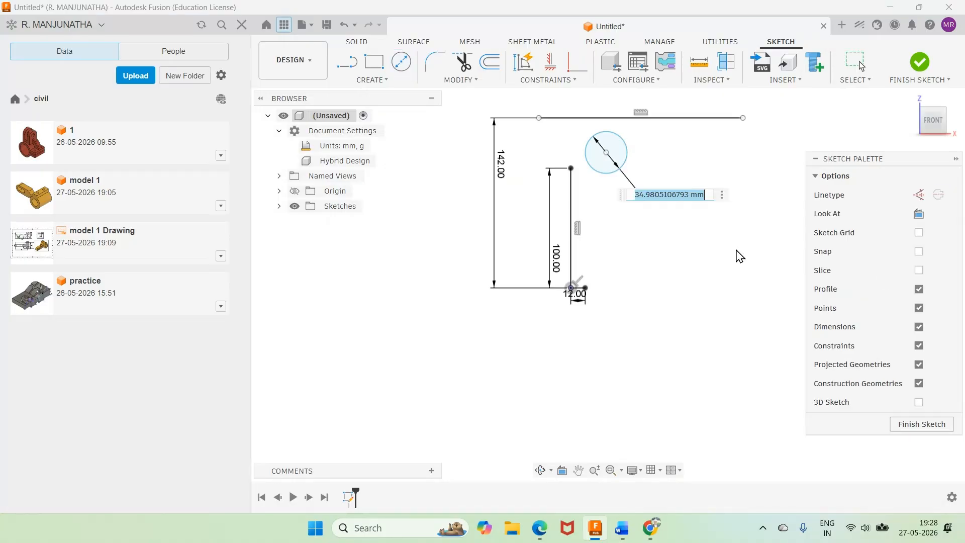
text(24)
key(Return)
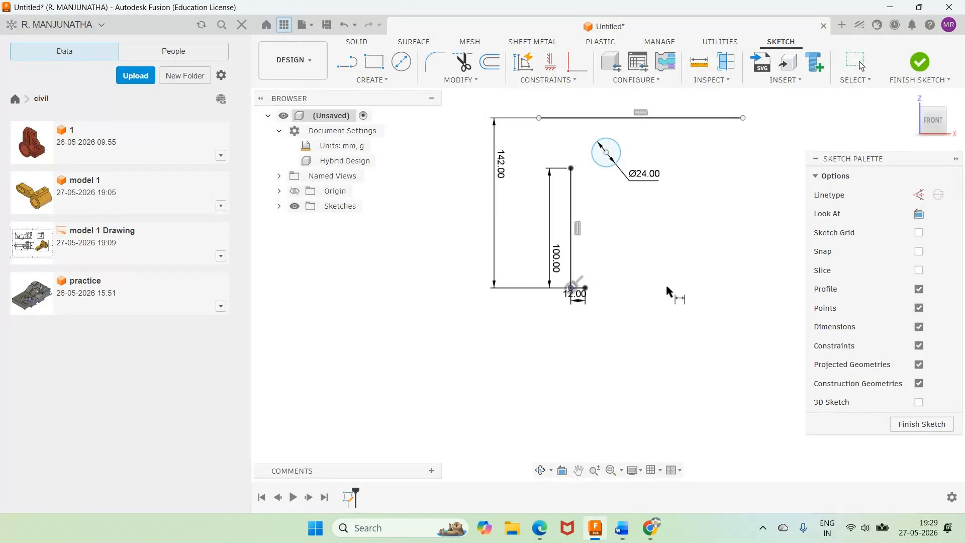
Step: Consult the Word drawing, and try to align the circle's centre horizontally with the vertical line's upper end in the Fusion sketch
click(622, 528)
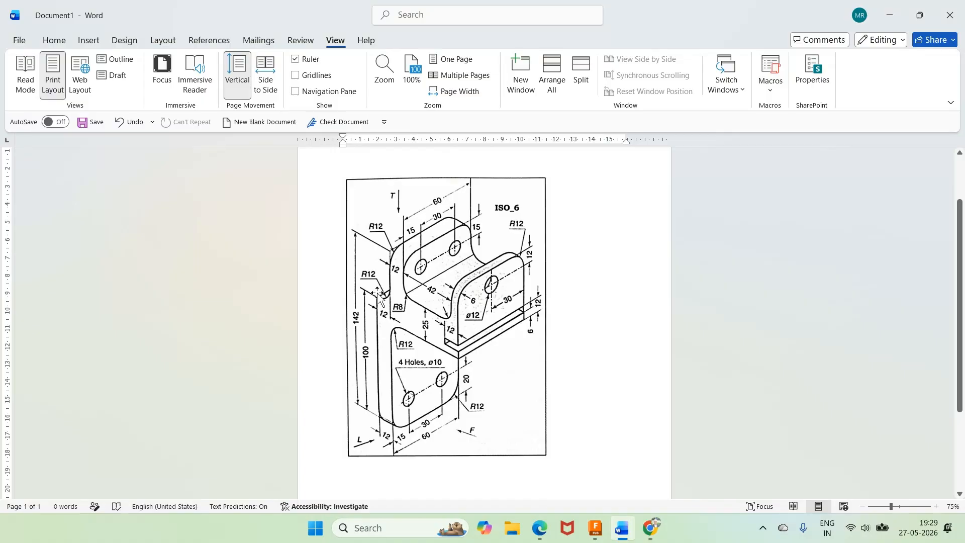
click(622, 535)
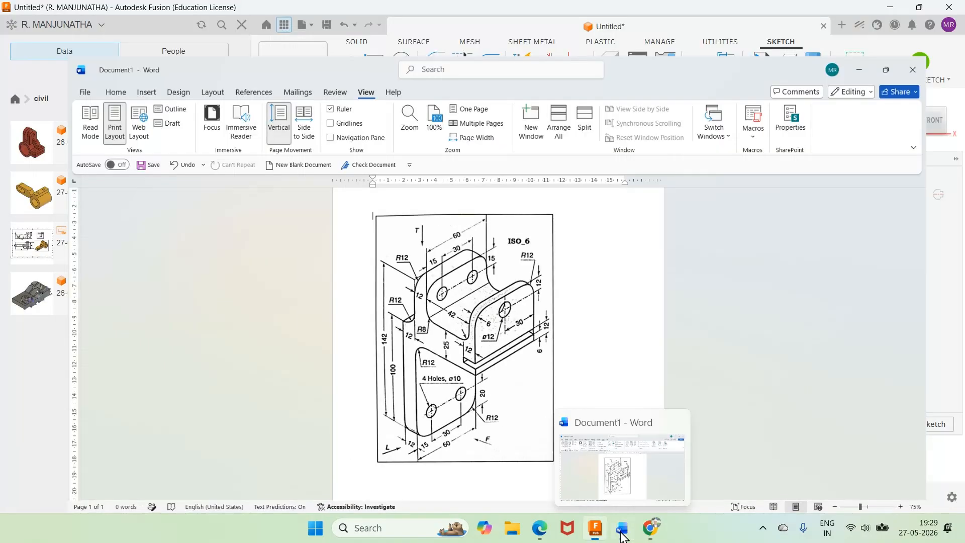
click(622, 535)
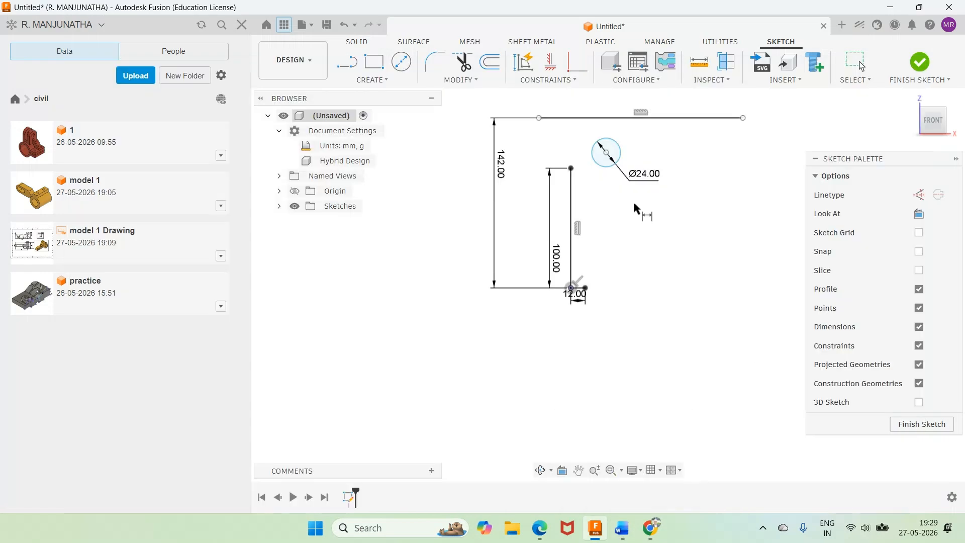
click(551, 61)
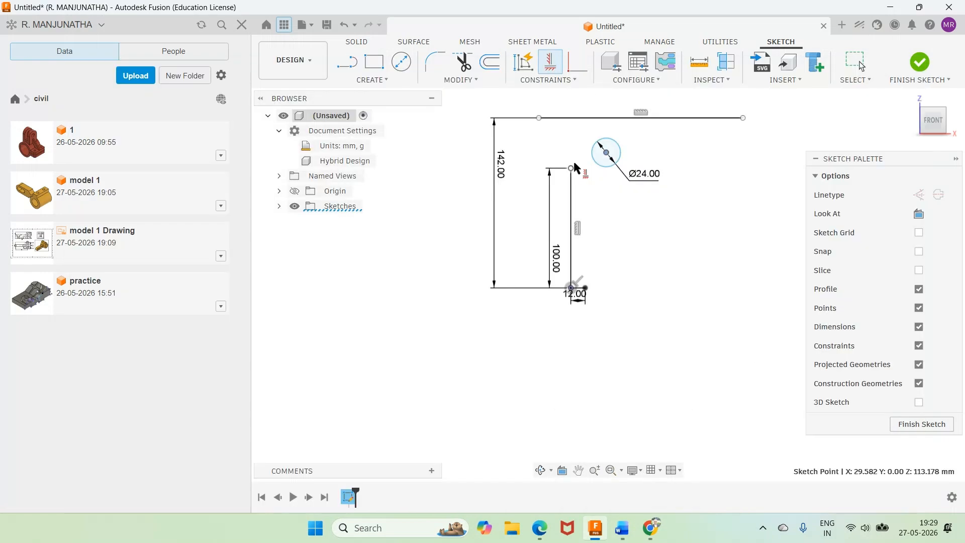
click(572, 168)
click(606, 152)
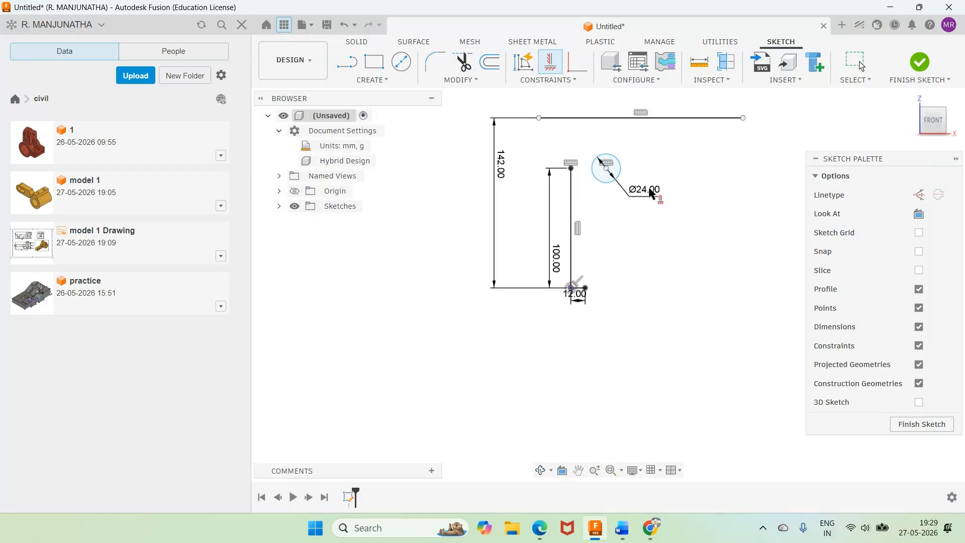
key(Escape)
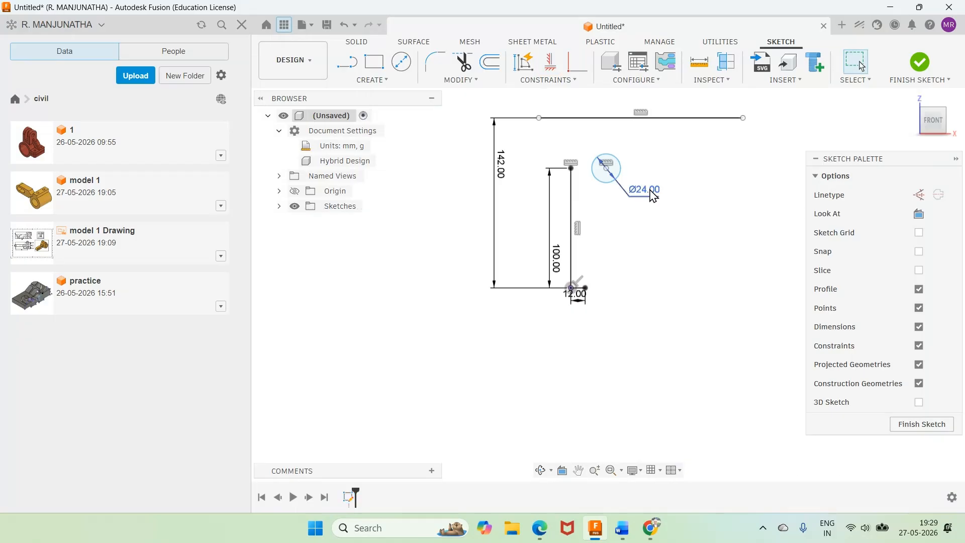
Step: Move the circle closer to the vertical line's upper end and constrain its centre vertically above that endpoint
drag(620, 176, 591, 149)
scroll(634, 159, up, 1)
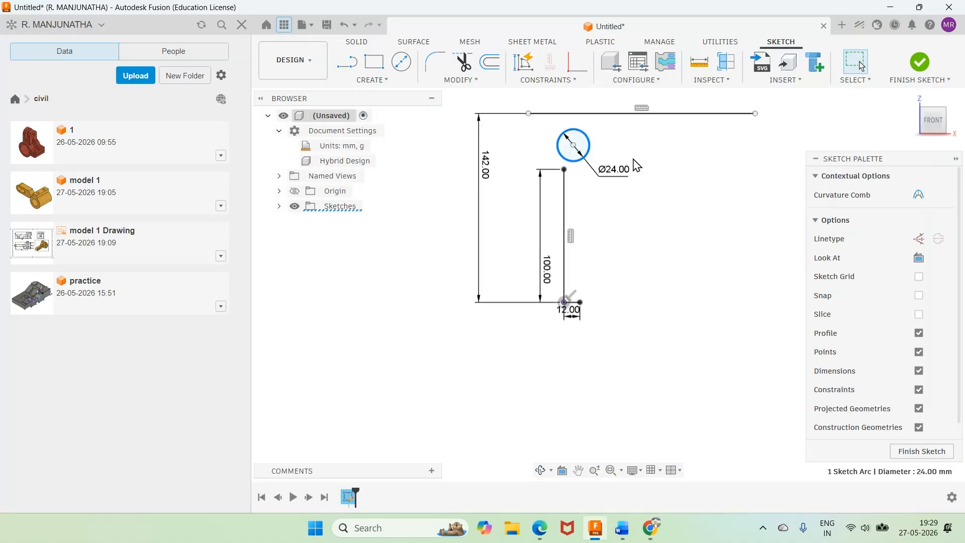
scroll(636, 166, up, 1)
click(685, 231)
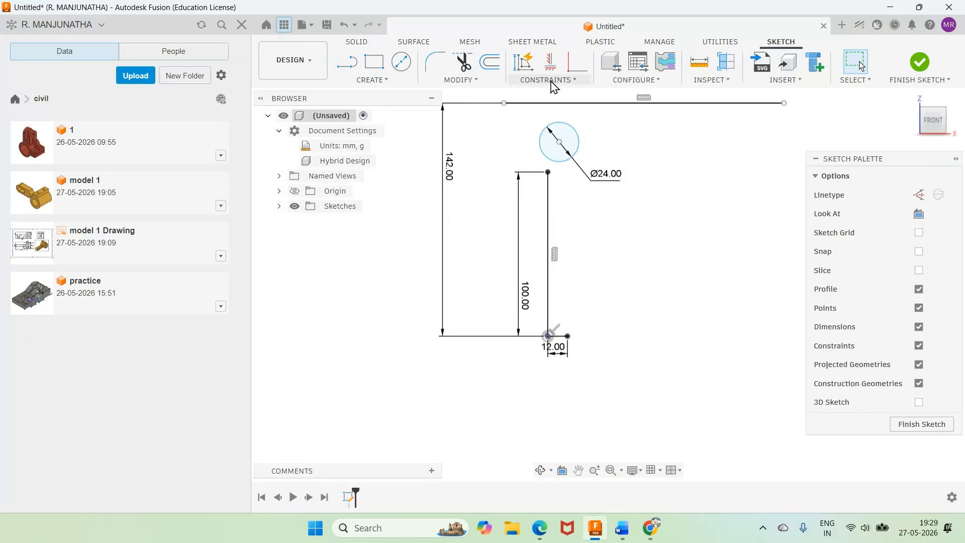
click(550, 61)
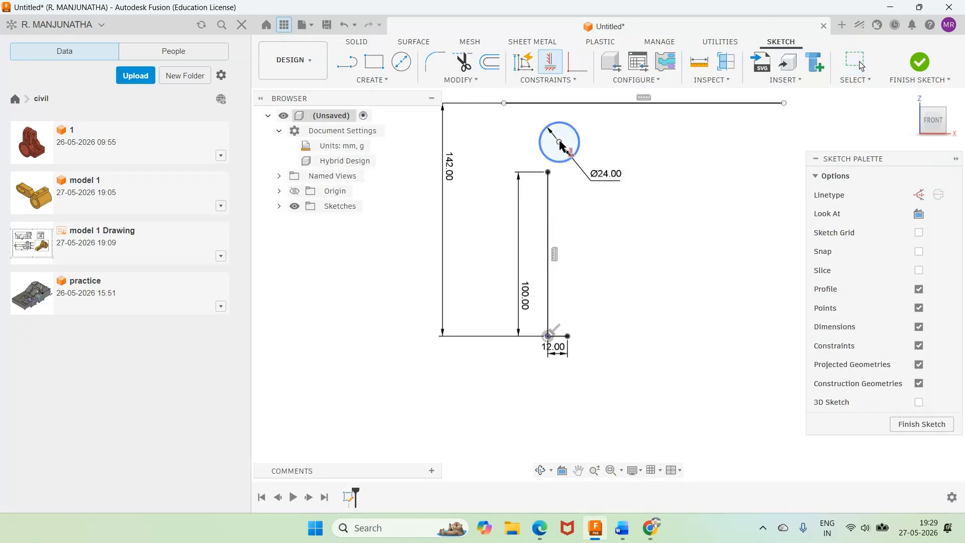
click(560, 142)
click(548, 172)
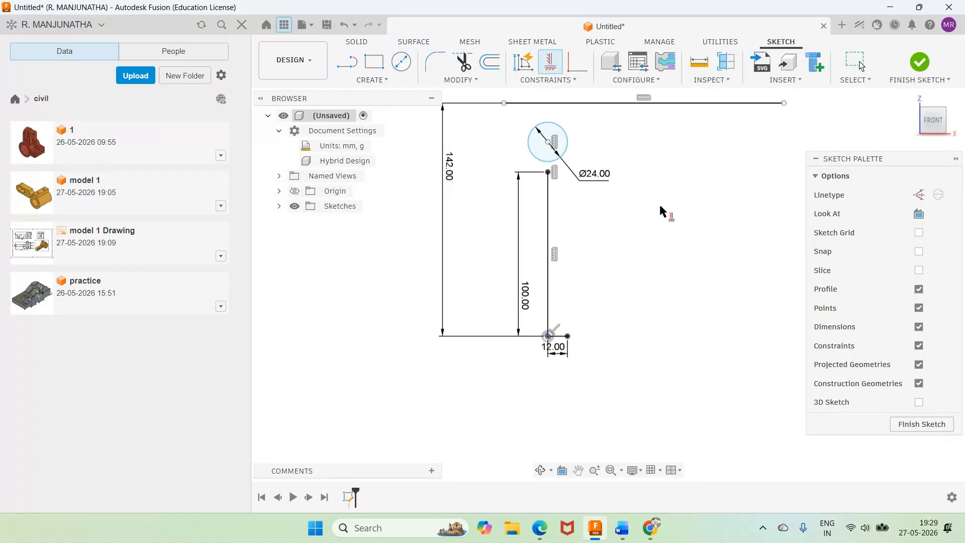
Step: Make the 24 mm circle coincident with the vertical line's upper endpoint
click(577, 62)
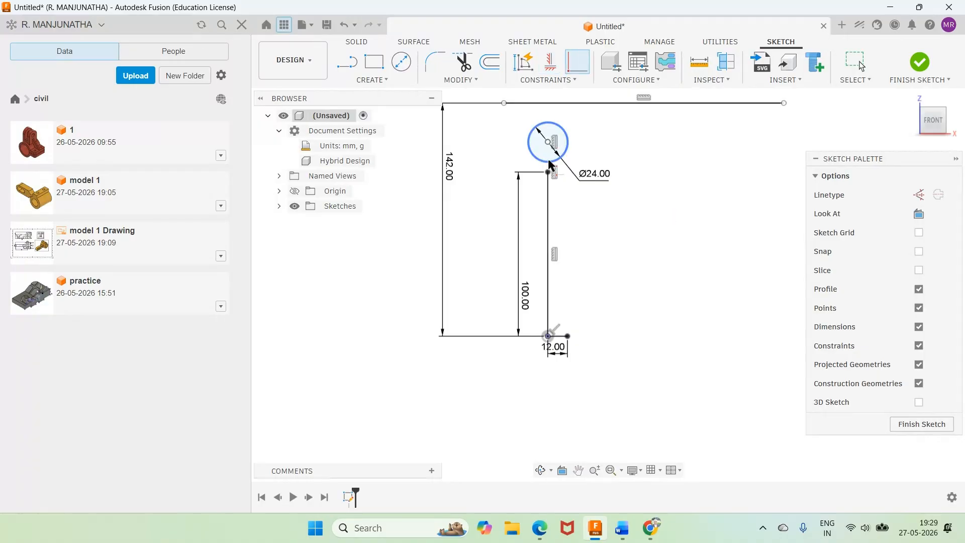
click(550, 164)
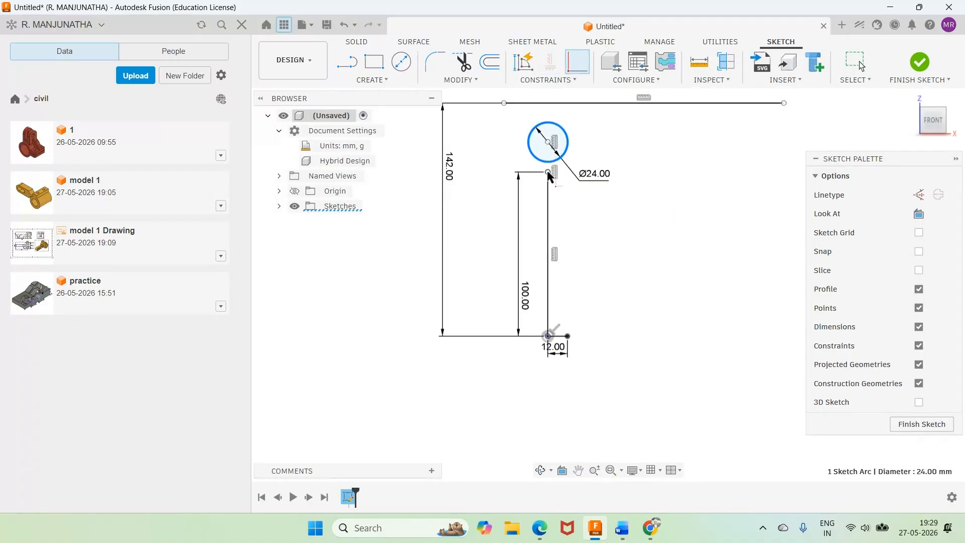
click(547, 171)
scroll(699, 212, down, 1)
scroll(625, 104, up, 2)
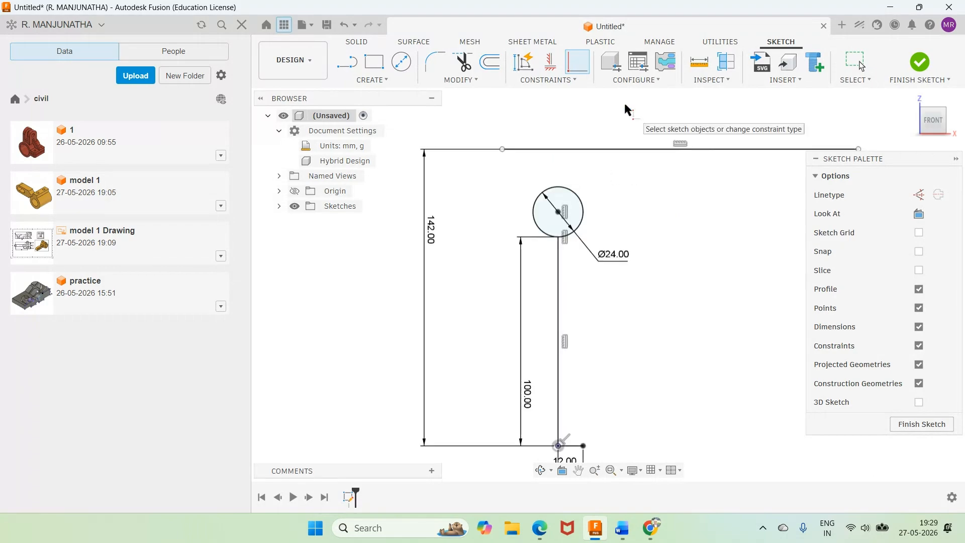
Step: Sketch a vertical line about 50 mm long just right of the circle, crossing the upper horizontal line
scroll(625, 104, up, 1)
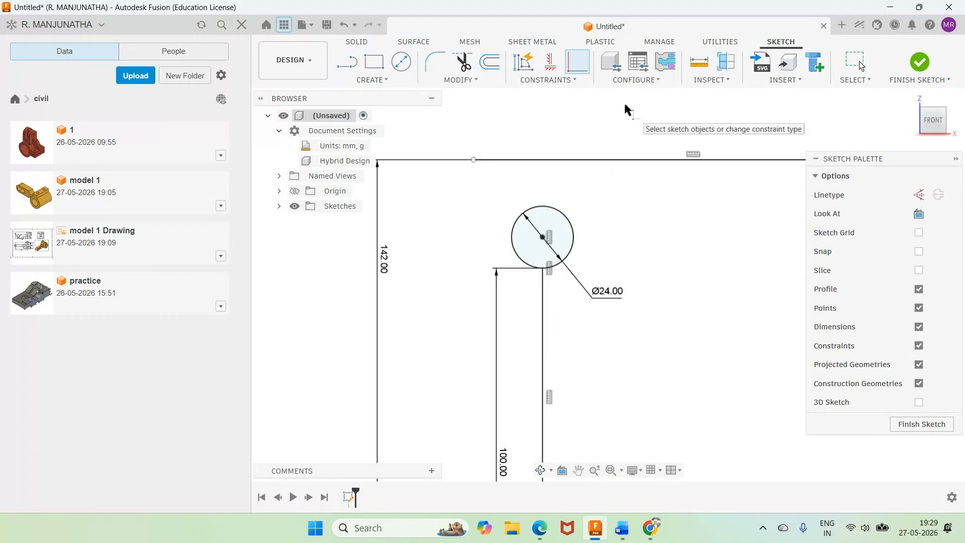
click(349, 63)
click(577, 134)
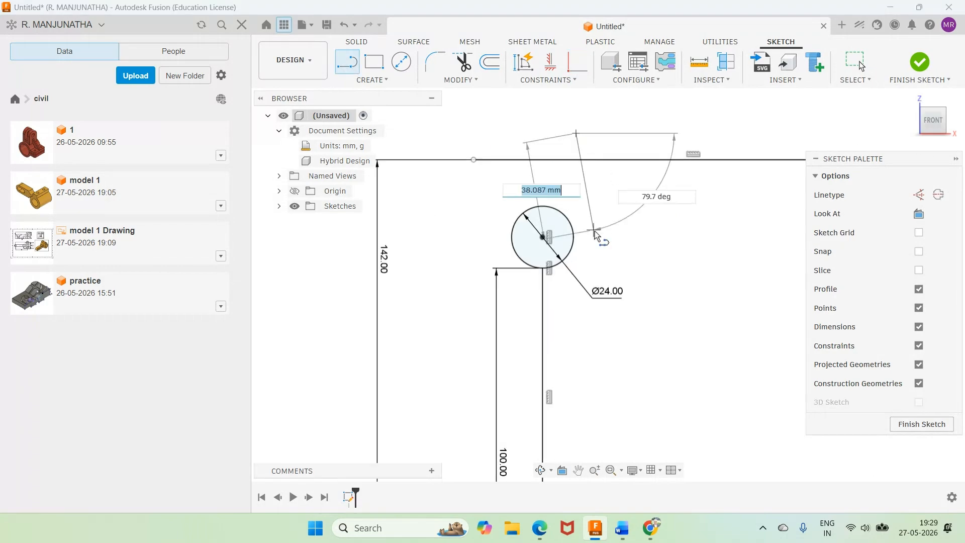
click(576, 263)
key(Escape)
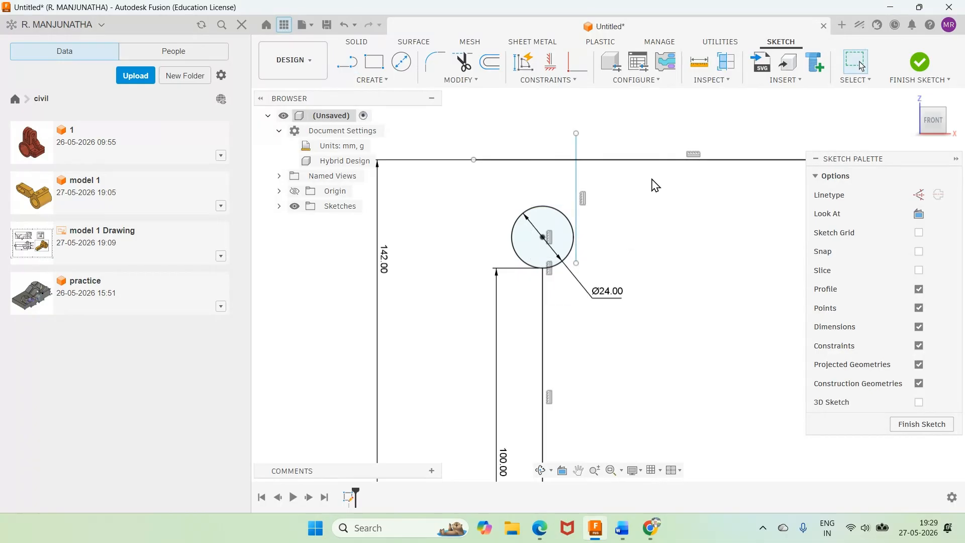
Step: Apply a Tangent constraint between the new vertical line and the right side of the circle
click(560, 81)
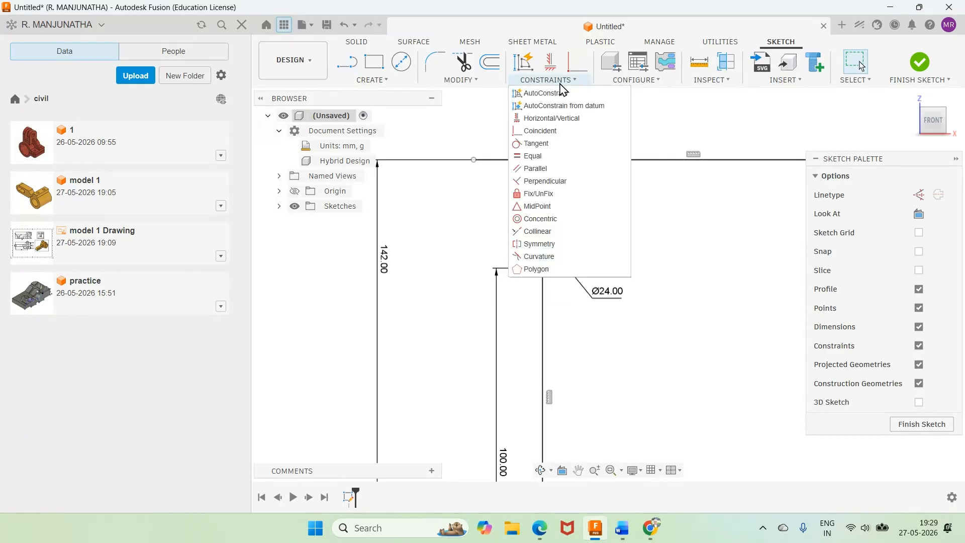
click(536, 144)
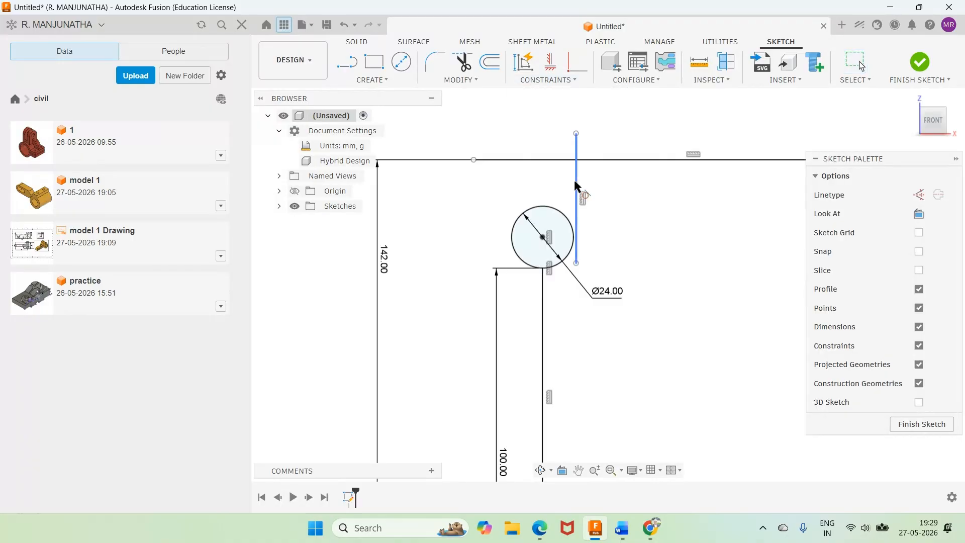
click(575, 182)
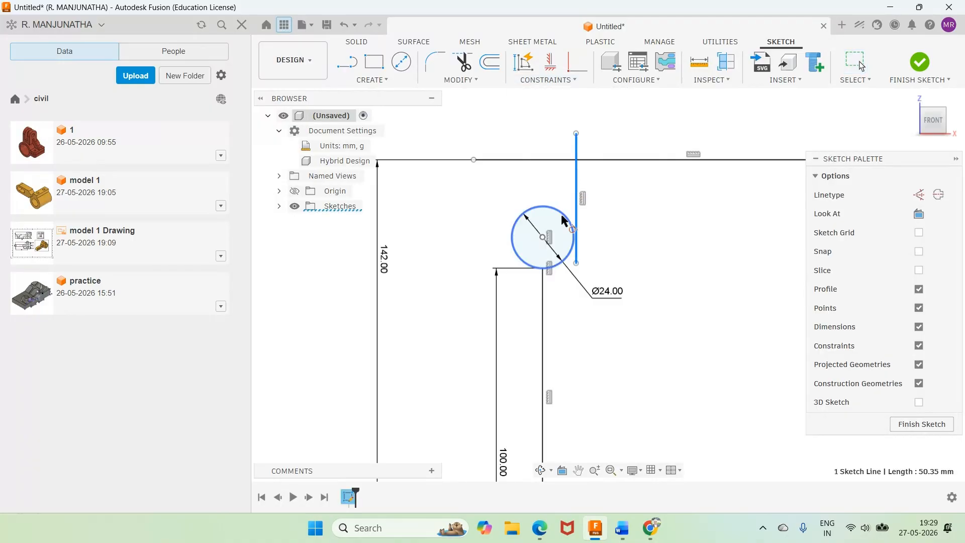
click(562, 216)
Step: Trim the circle to its lower-right quarter arc and remove the excess ends of the tangent line and the upper horizontal line
key(t)
click(526, 211)
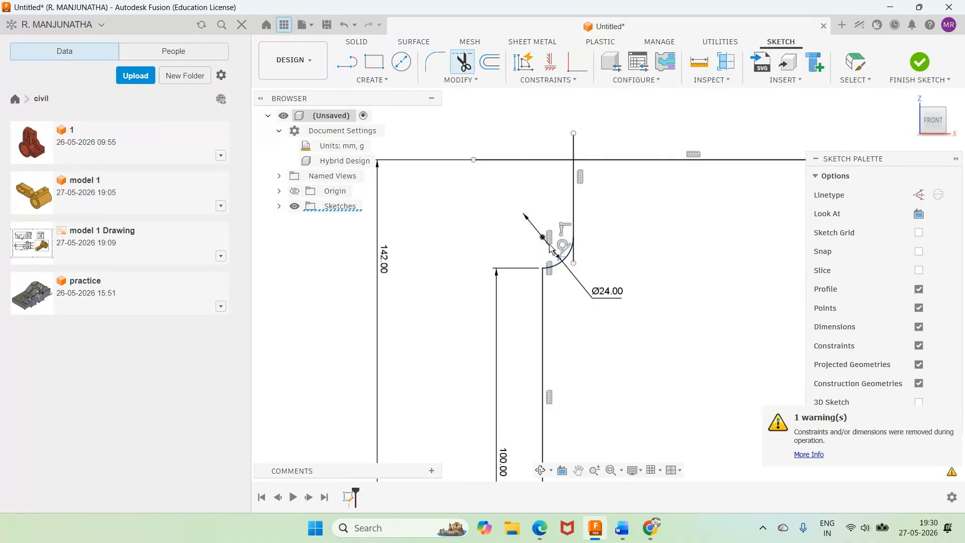
scroll(669, 244, down, 4)
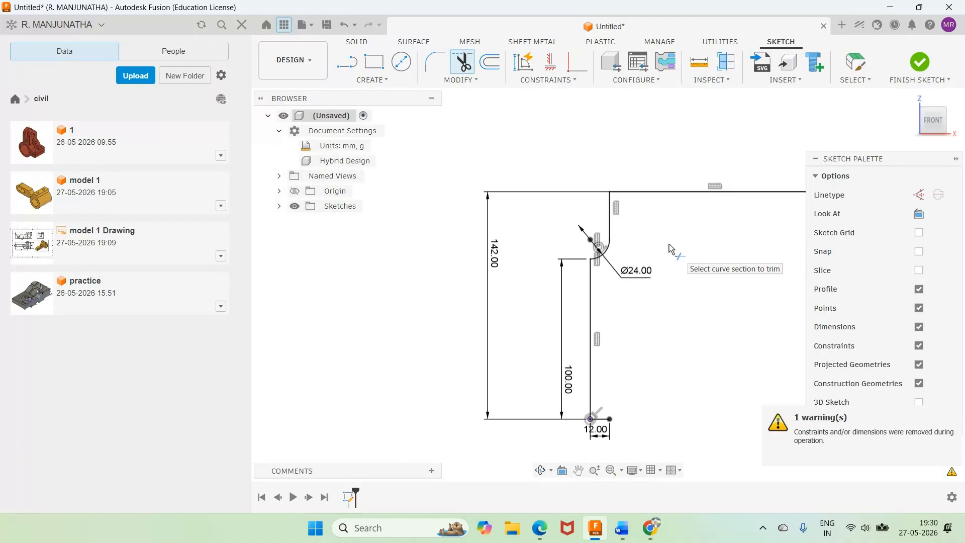
scroll(668, 244, down, 2)
scroll(674, 279, up, 2)
scroll(675, 279, up, 1)
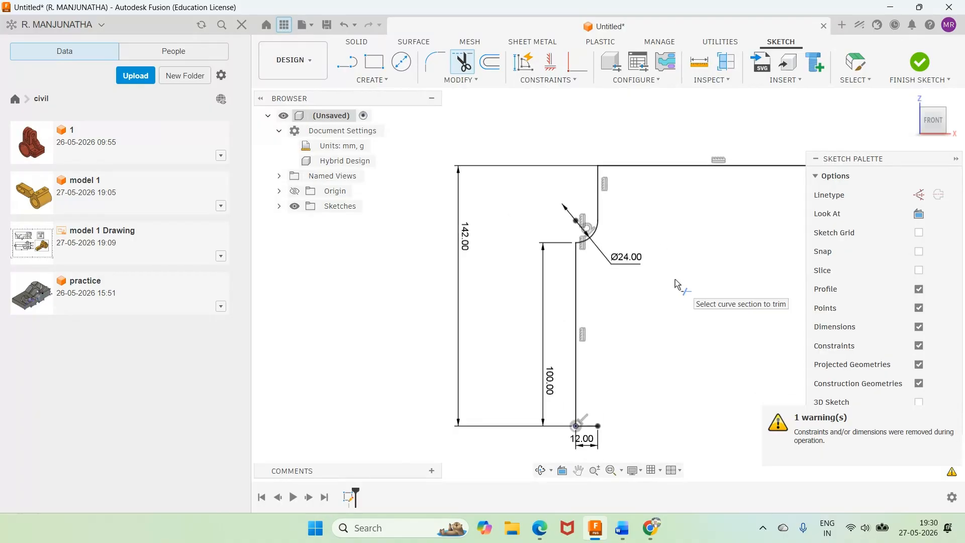
scroll(675, 279, up, 1)
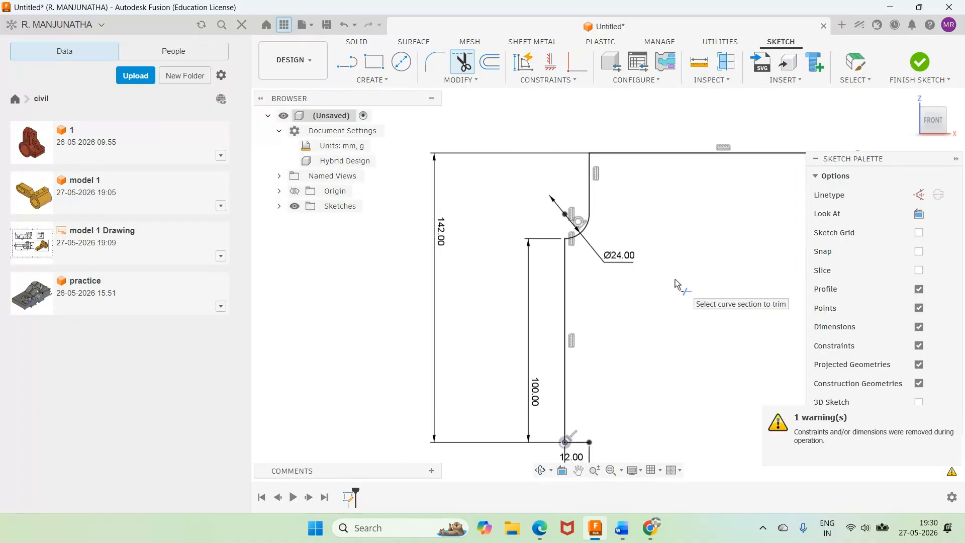
Step: Check the Word drawing, and sketch a second vertical line in Fusion about 20 mm right of the tangent line, crossing the upper horizontal line
click(623, 528)
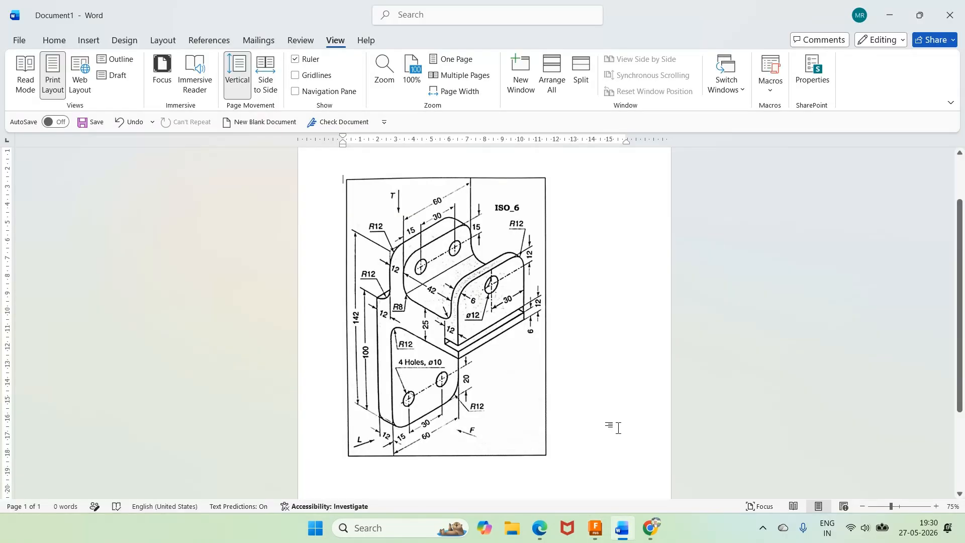
mouse_move(624, 538)
click(670, 431)
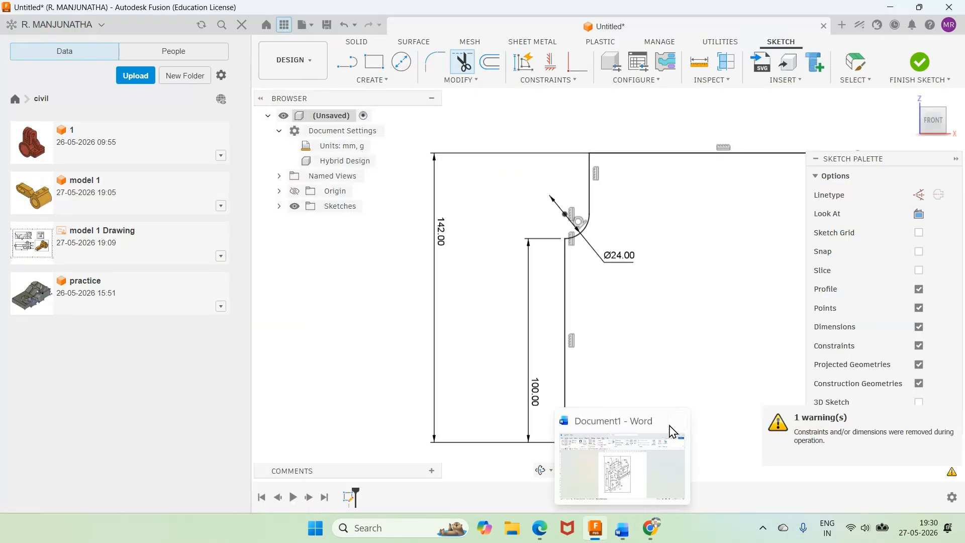
key(l)
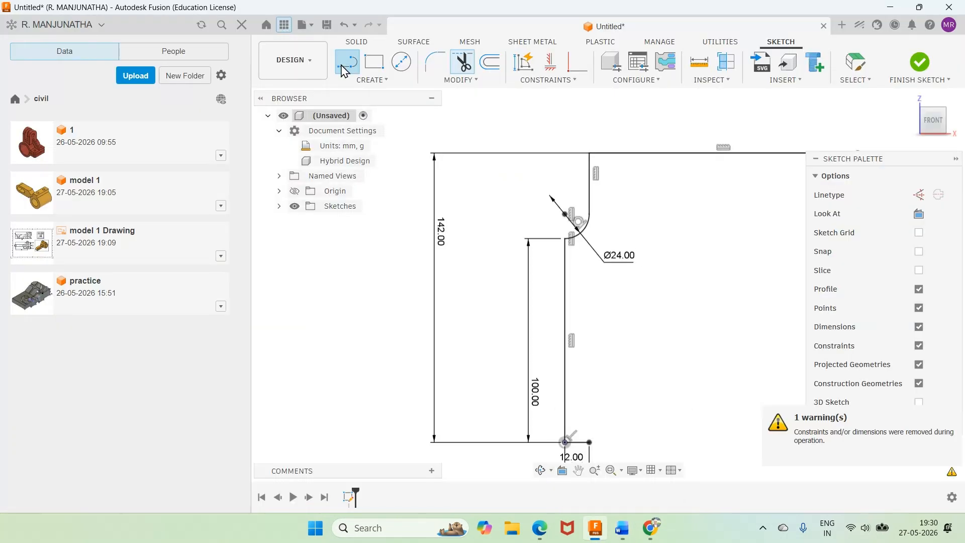
click(630, 123)
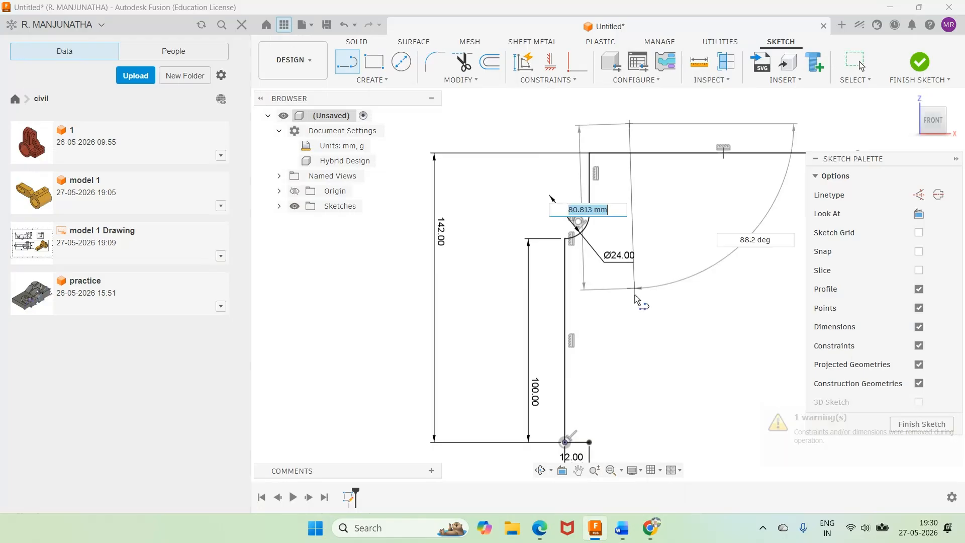
click(630, 308)
key(Escape)
Step: Dimension the spacing between the two upper vertical lines as 12 mm
key(d)
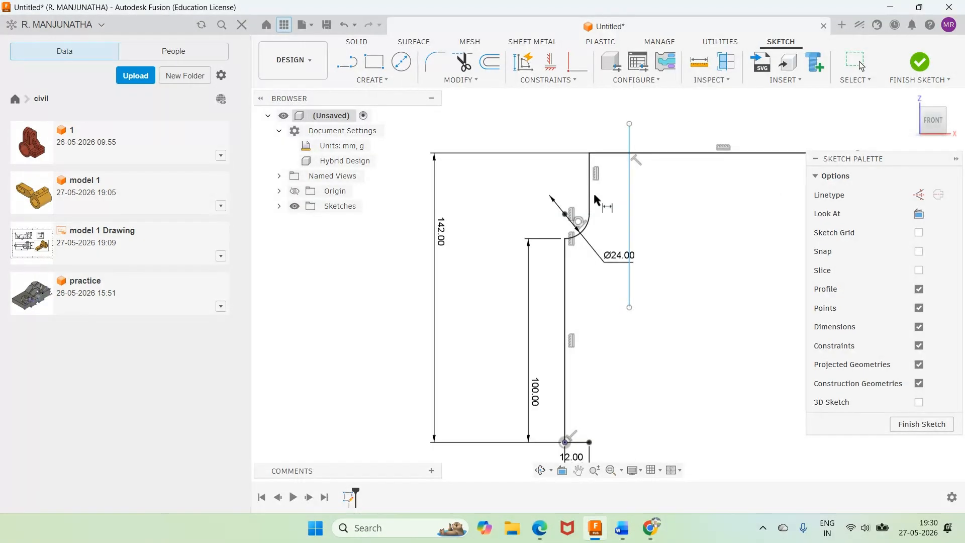
click(592, 191)
click(629, 166)
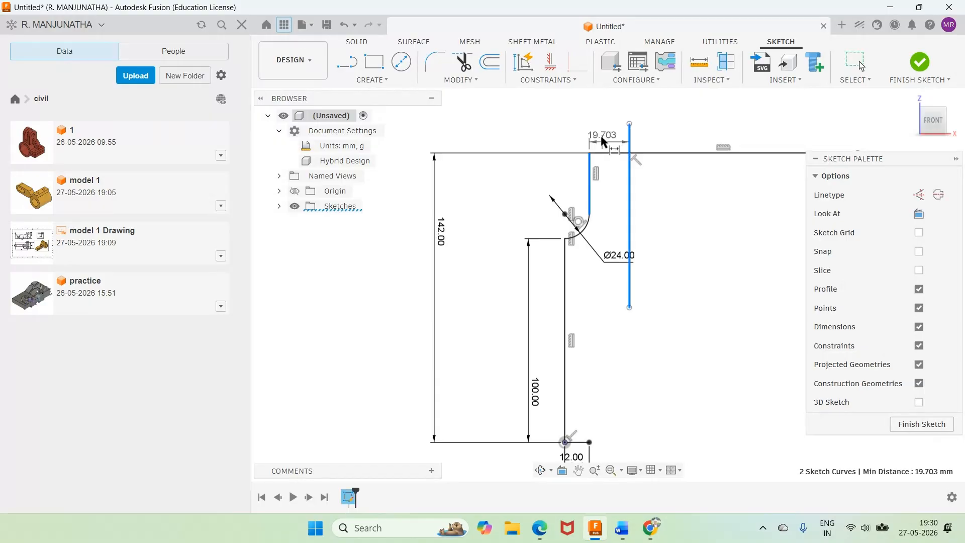
click(602, 140)
text(12)
key(Return)
Step: Trim the part of the second vertical line that extends above the upper horizontal line
key(t)
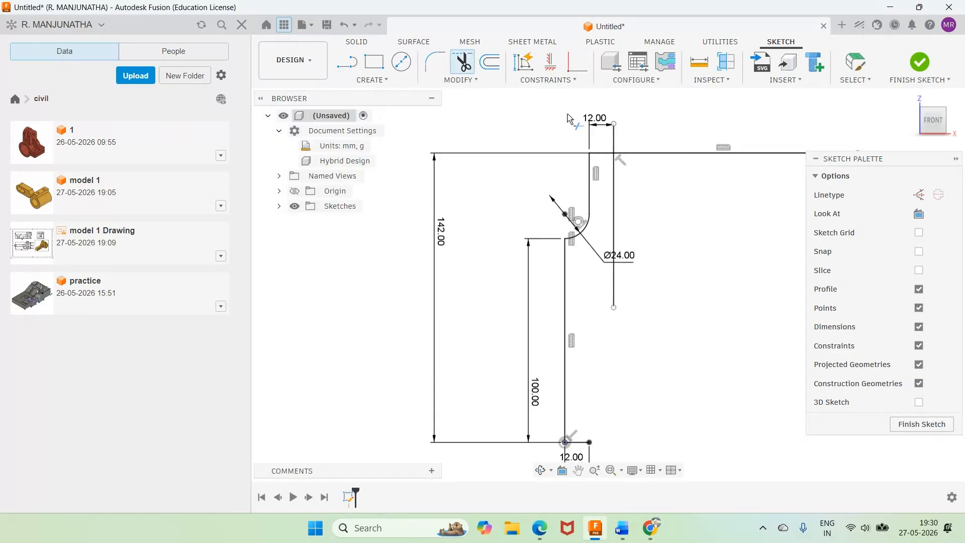
click(613, 142)
scroll(711, 290, down, 3)
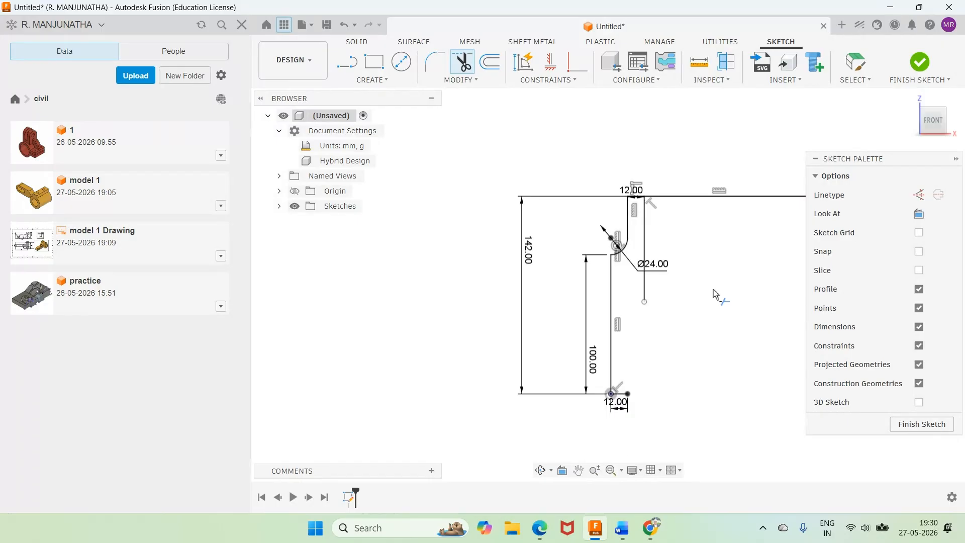
Step: Check the Word drawing, and sketch a third vertical line in Fusion about 74 mm right of the second, crossing the upper horizontal line
key(alt+Tab)
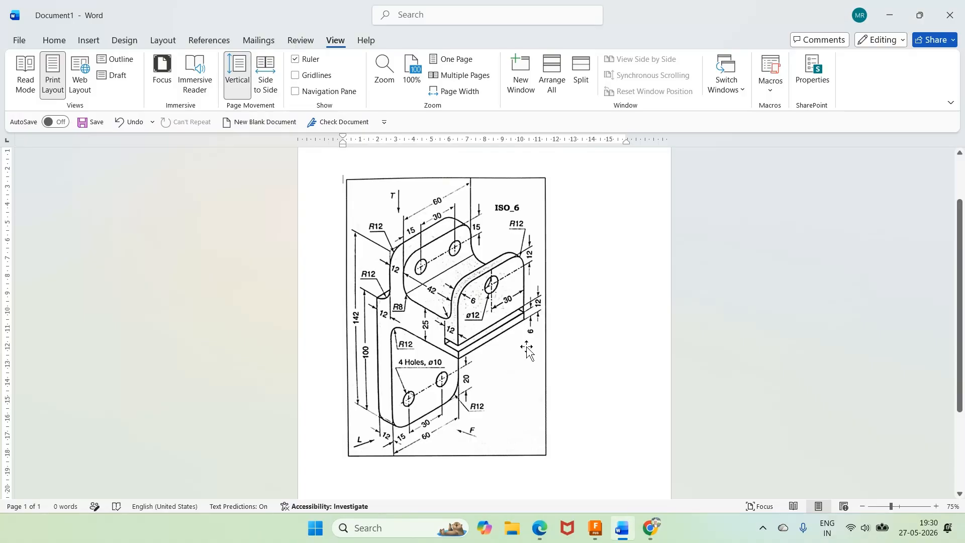
mouse_move(621, 536)
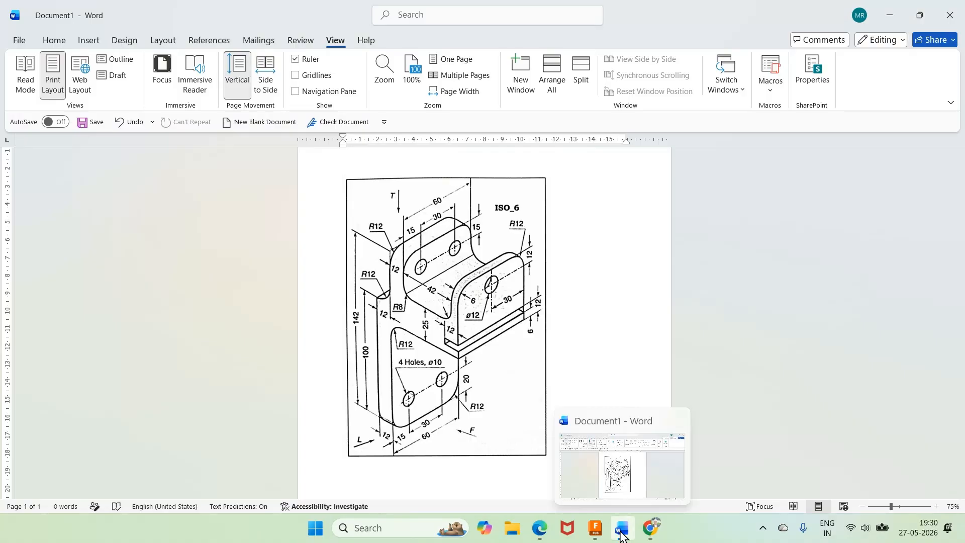
click(598, 536)
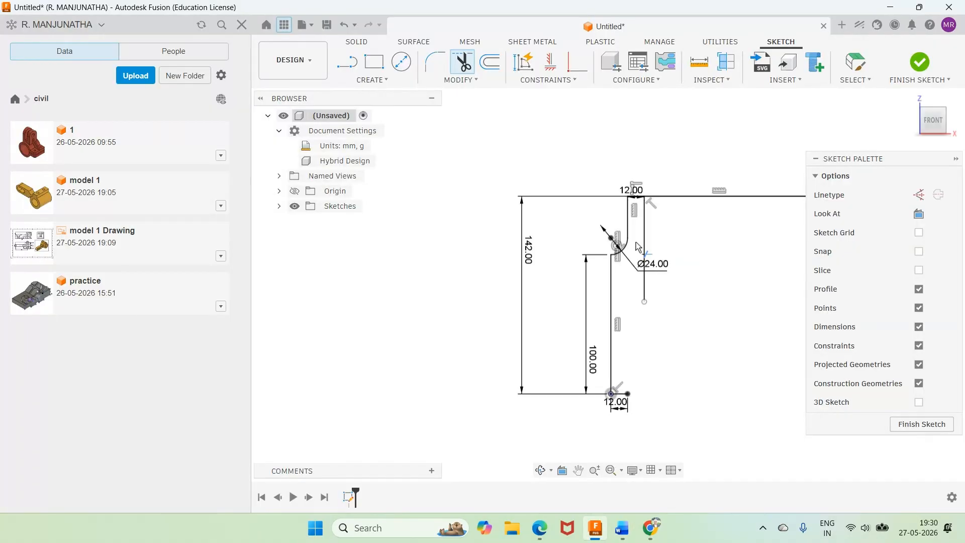
click(347, 61)
click(748, 166)
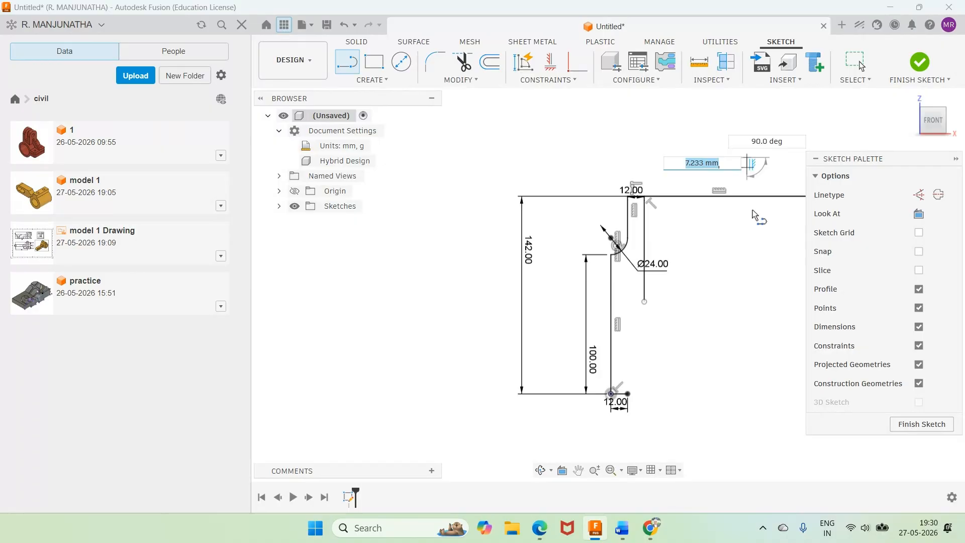
click(747, 304)
key(Escape)
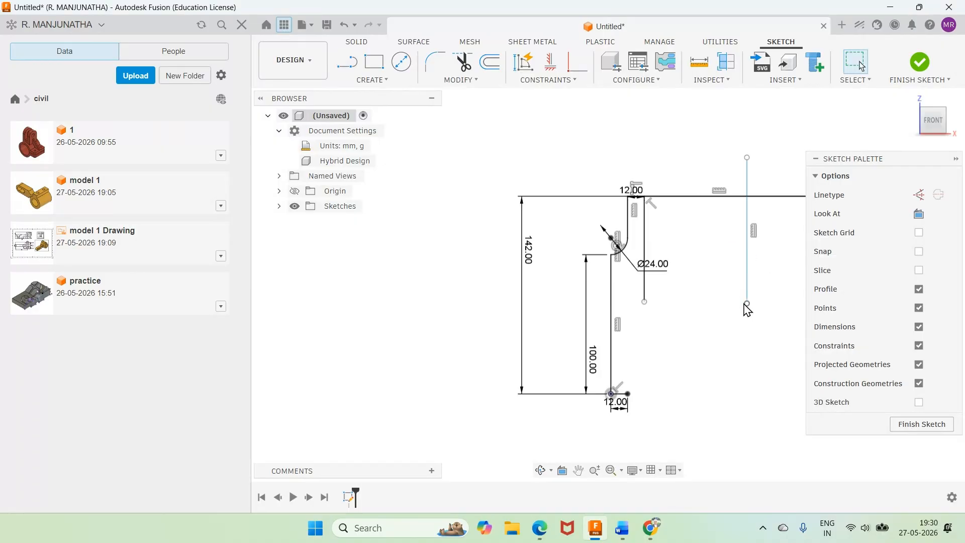
Step: Dimension the spacing between the second and third upper vertical lines as 42 mm
key(d)
click(644, 260)
click(748, 247)
click(687, 155)
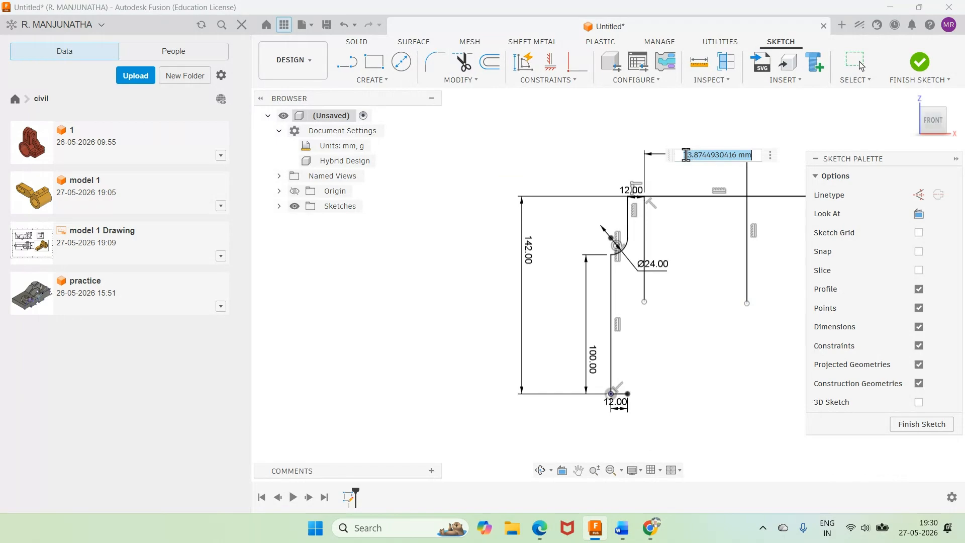
text(42)
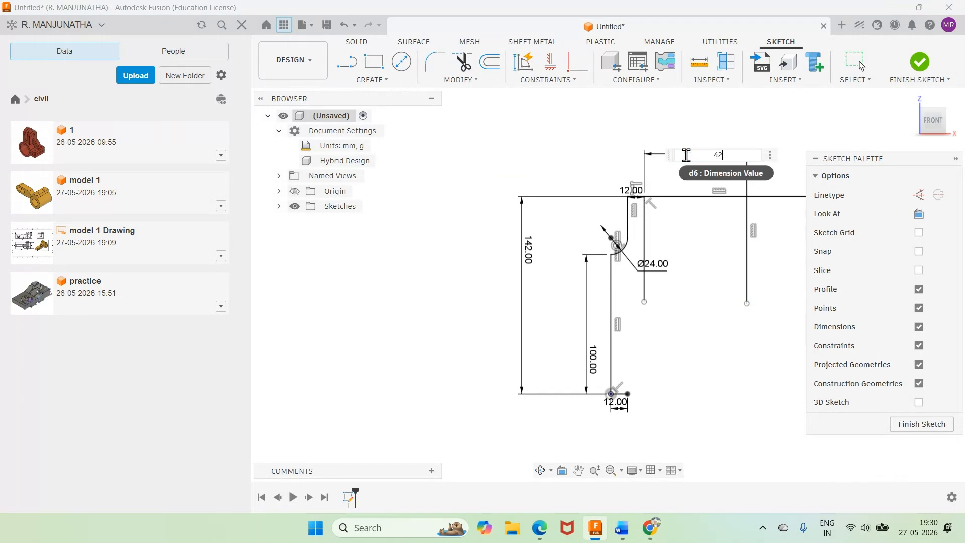
key(Return)
Step: Sketch a fourth vertical line a short distance right of the third, crossing the upper horizontal line
key(l)
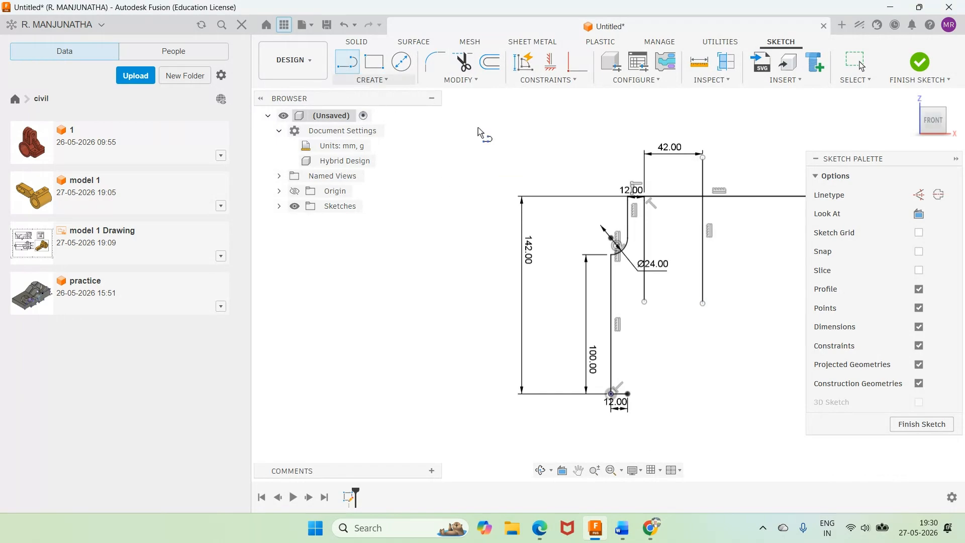
click(727, 158)
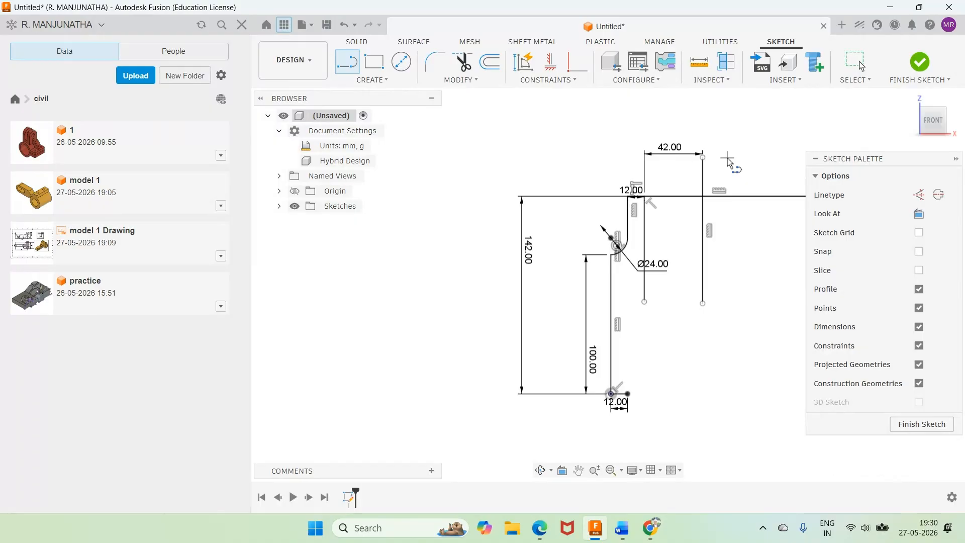
click(728, 288)
key(Escape)
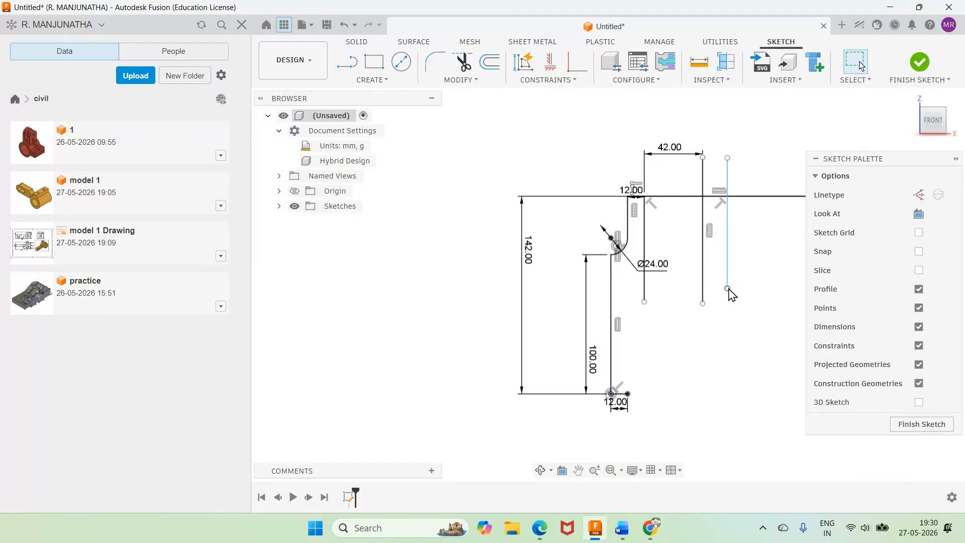
Step: Dimension the spacing between the third and fourth vertical lines as 12 mm
click(704, 246)
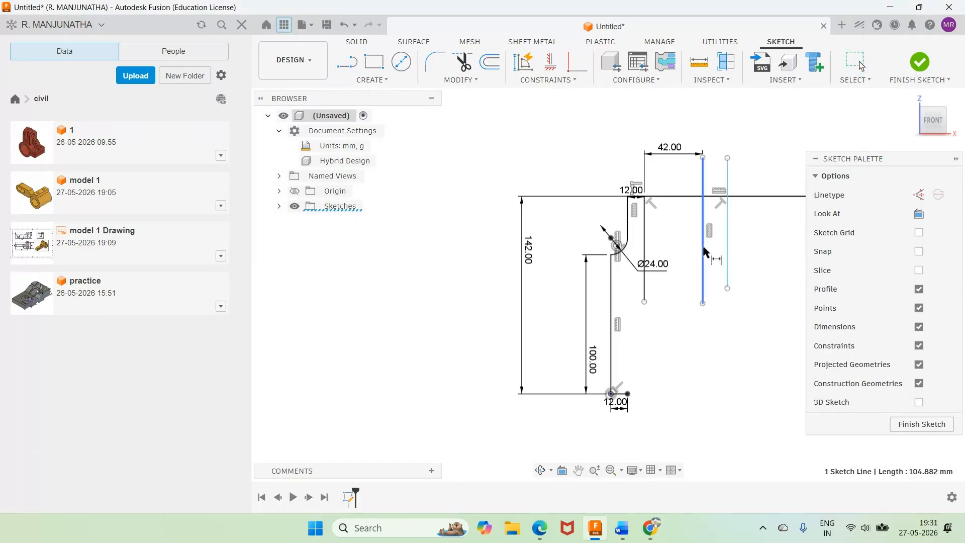
click(728, 236)
click(726, 145)
text(12)
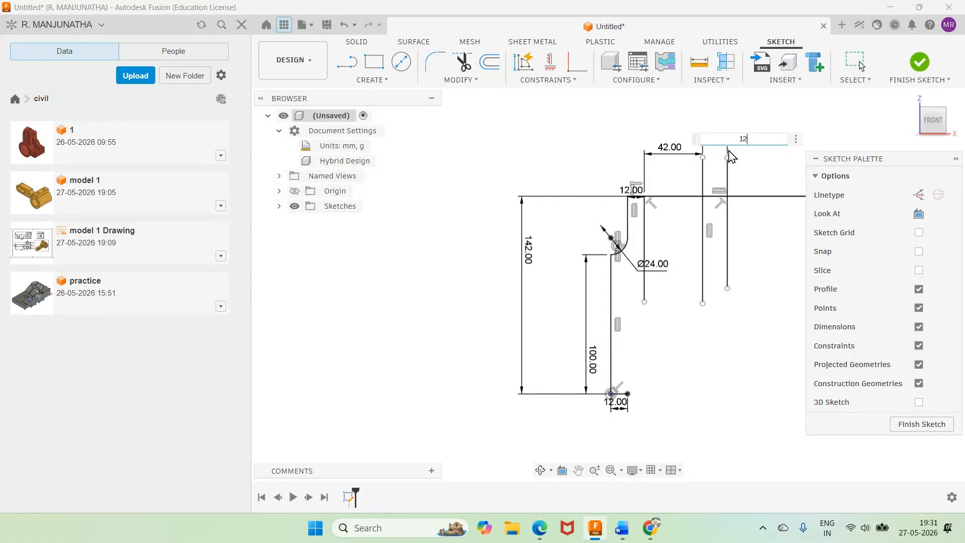
key(Return)
Step: Trim the parts of the third and fourth vertical lines that extend above the upper horizontal line
click(463, 63)
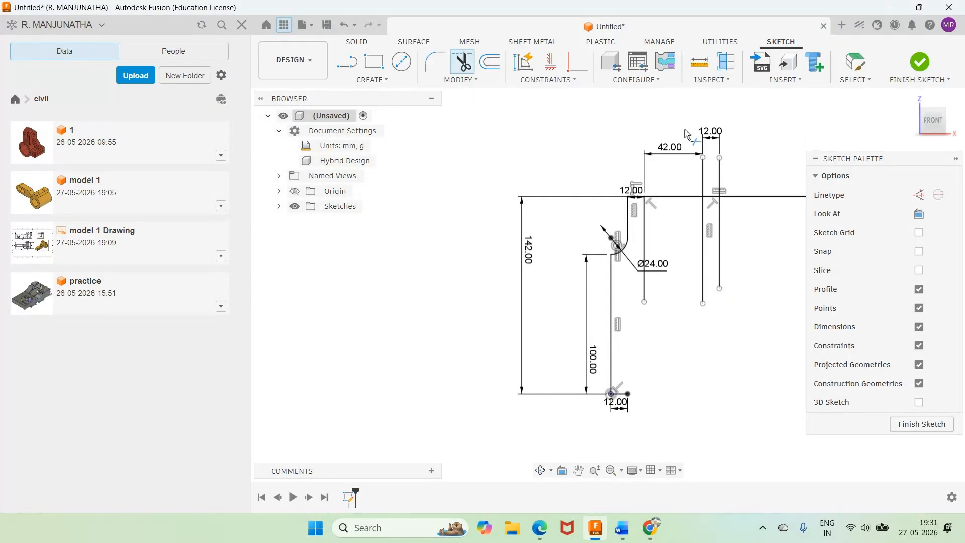
click(704, 181)
click(719, 178)
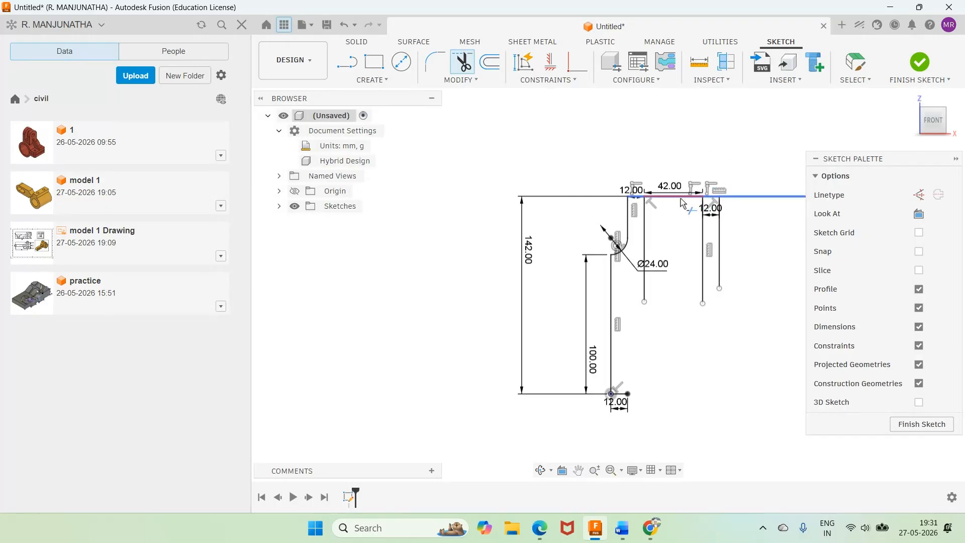
Step: Check the bracket drawing in Word, and hide the sketch constraint symbols in Fusion
click(623, 529)
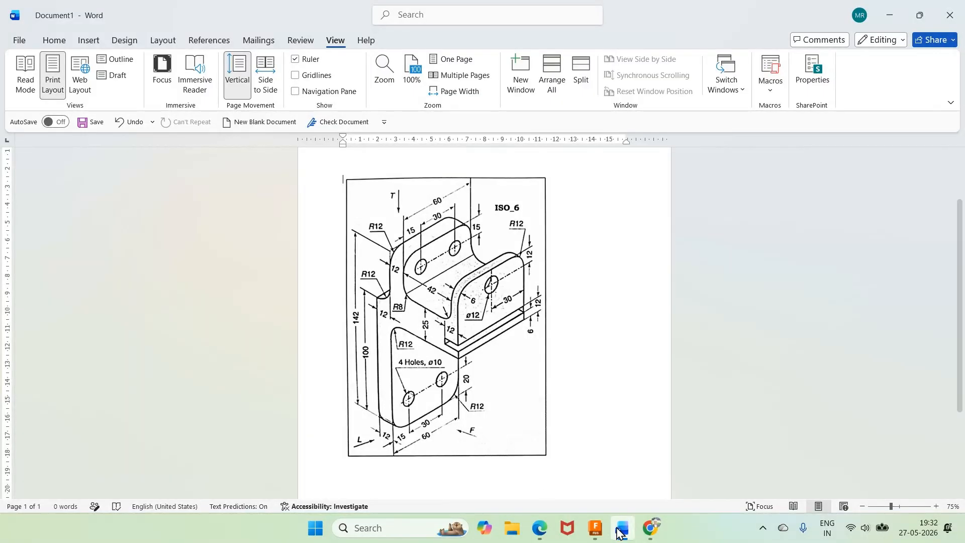
mouse_move(623, 536)
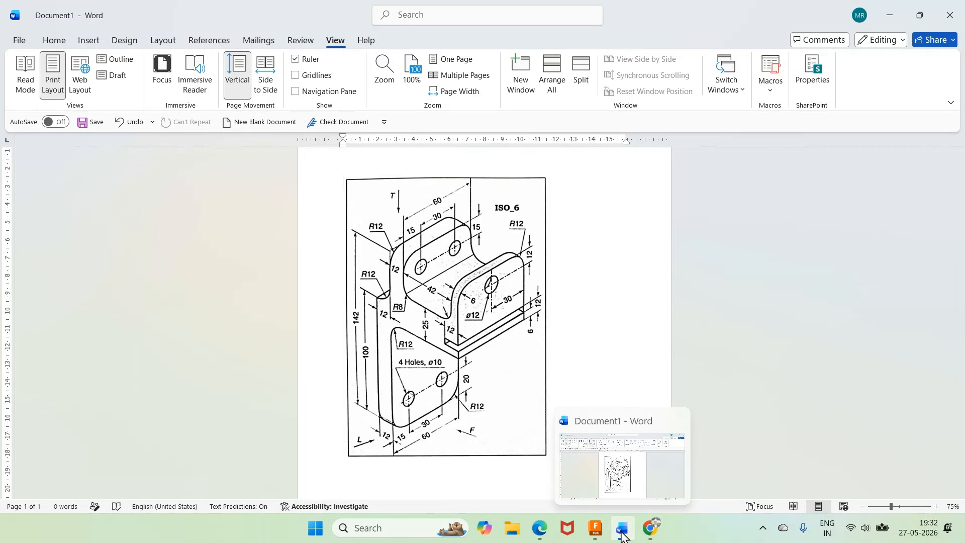
click(623, 535)
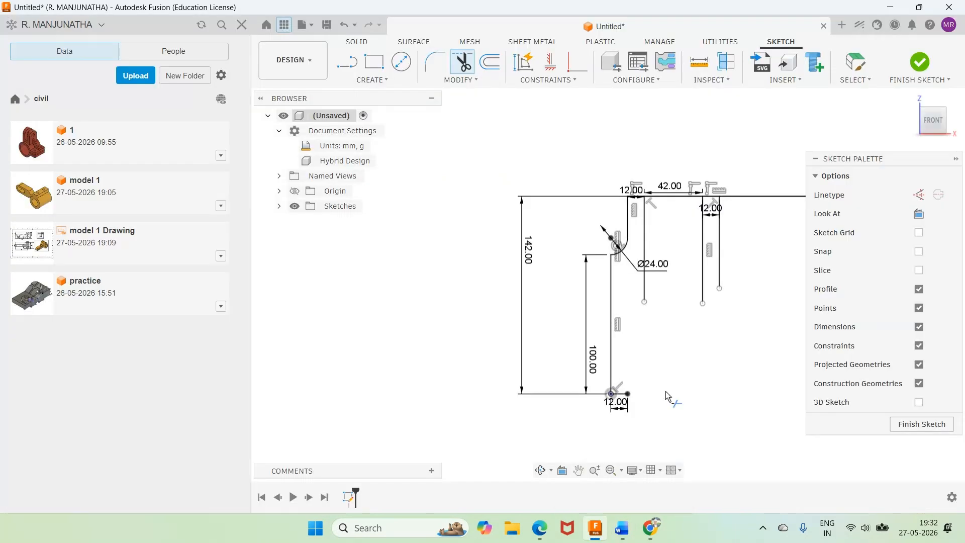
click(919, 346)
key(Escape)
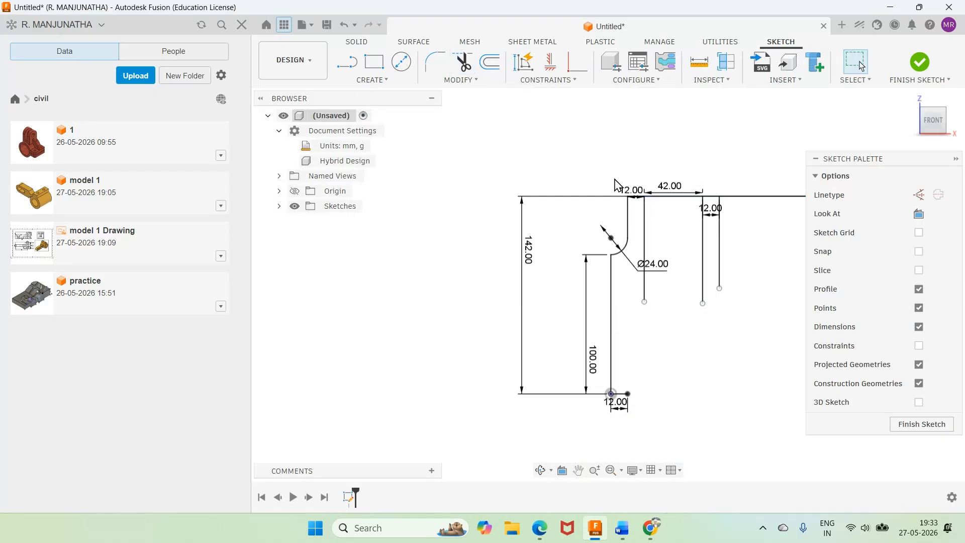
Step: Move the upper 12, 42 and 12 mm dimensions above the horizontal line and the Ø24 dimension to the upper left of the arc
drag(628, 197, 634, 158)
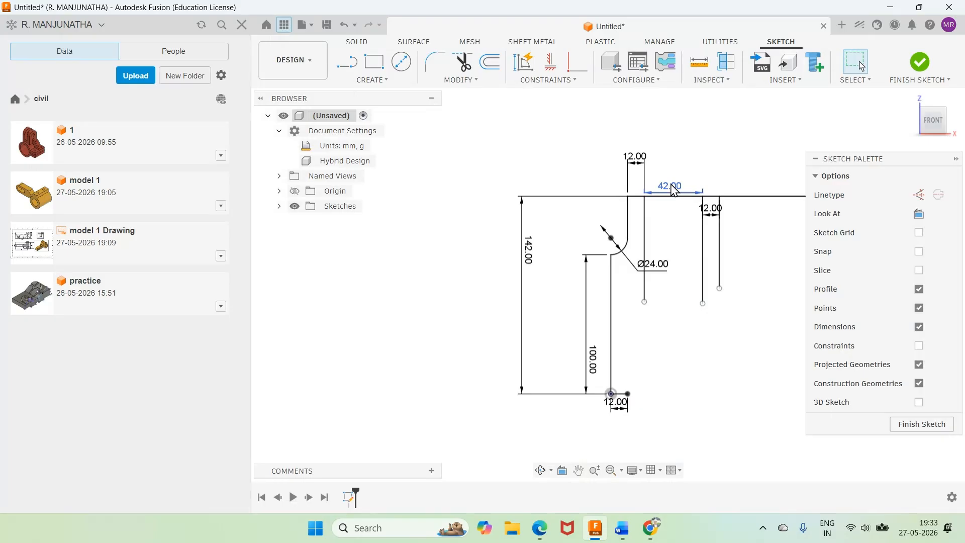
drag(672, 186, 675, 160)
drag(711, 210, 720, 162)
drag(652, 266, 592, 185)
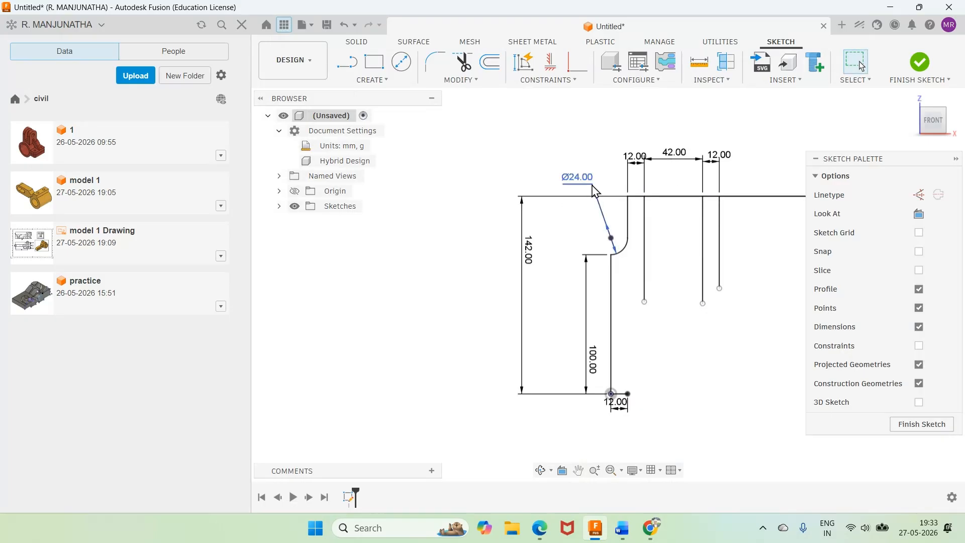
Step: Check the Word drawing, and sketch a horizontal line in Fusion about 83 mm above the base line, crossing all the vertical lines
click(620, 526)
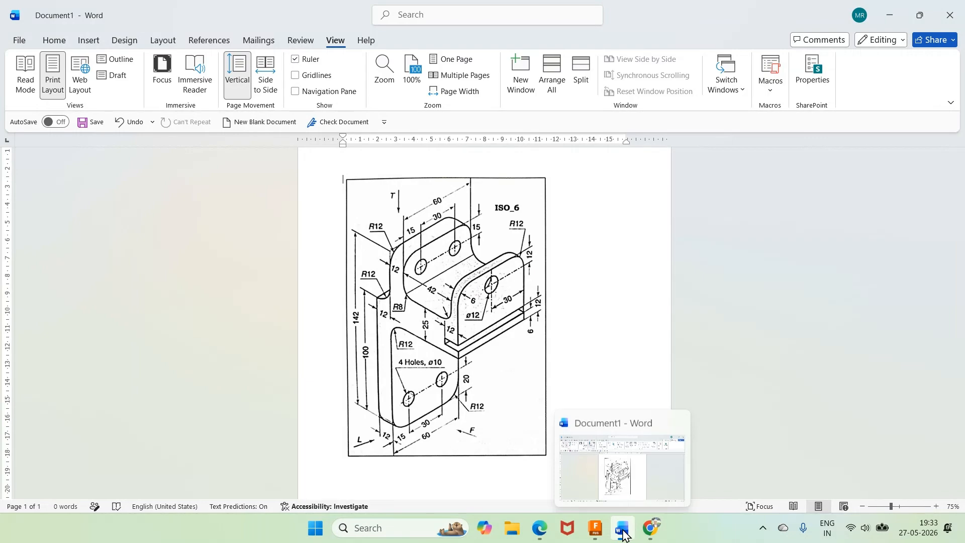
click(596, 534)
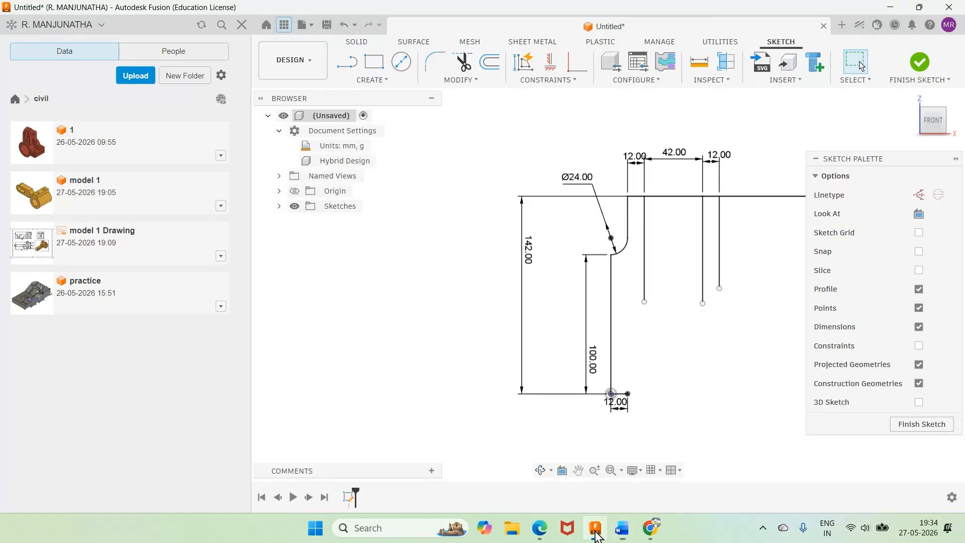
click(346, 64)
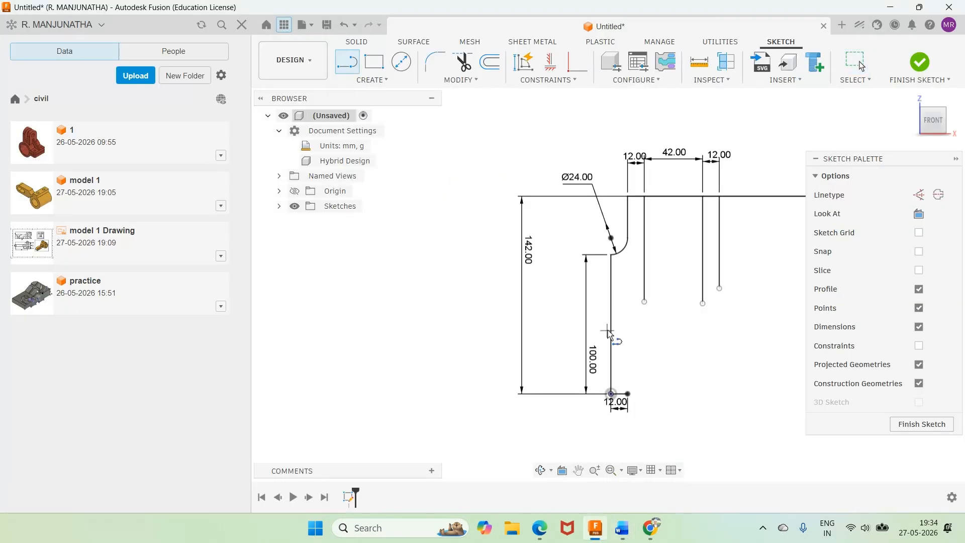
click(603, 278)
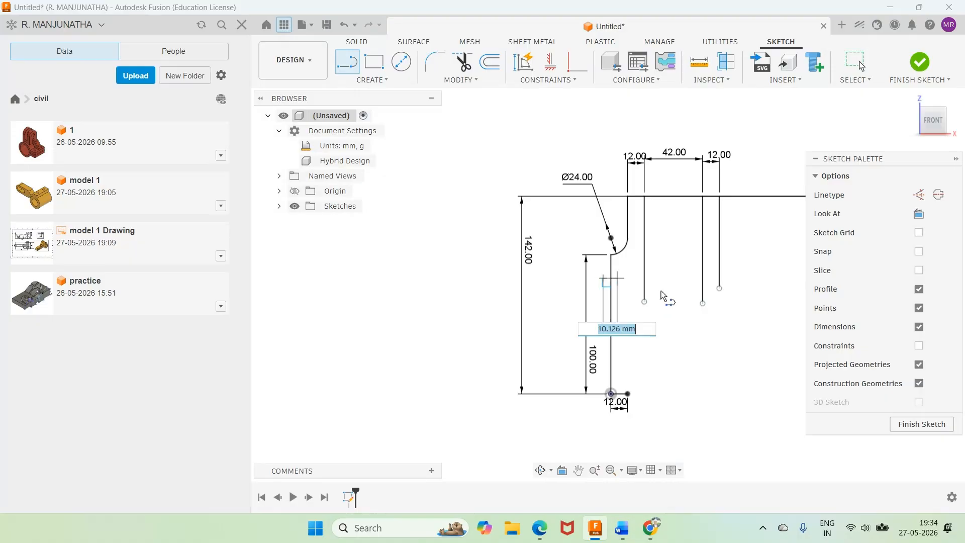
click(747, 278)
Step: Dimension the height of the new horizontal line above the base line as 90 mm
key(d)
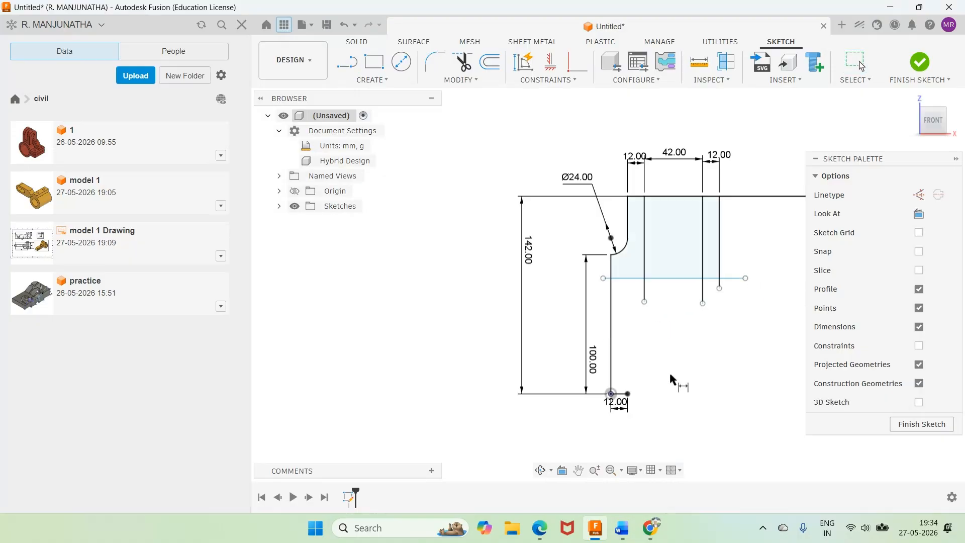
click(619, 394)
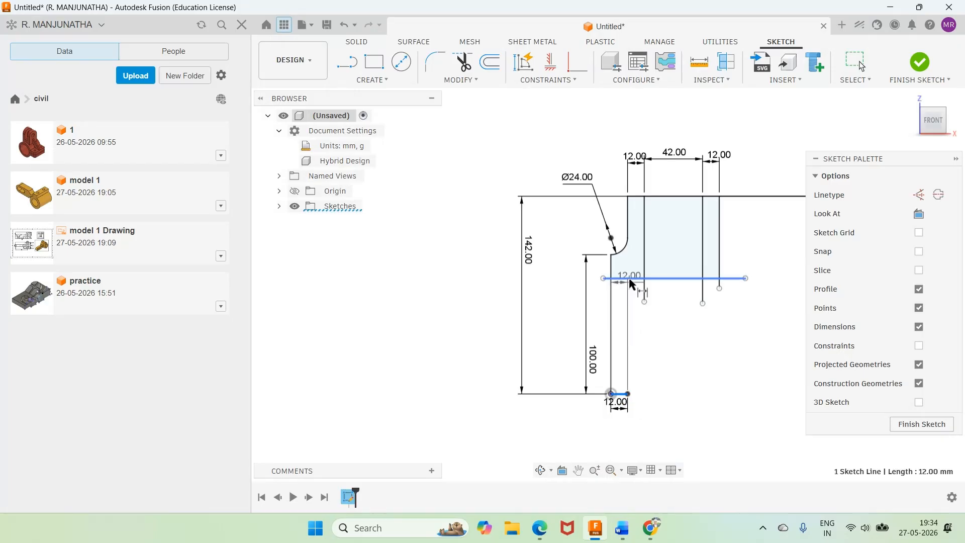
click(631, 279)
click(485, 313)
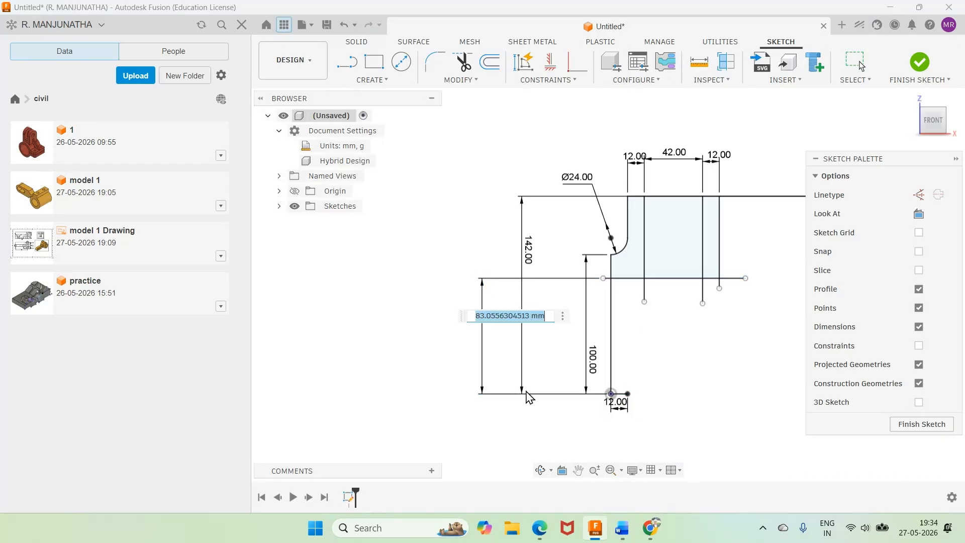
text(90)
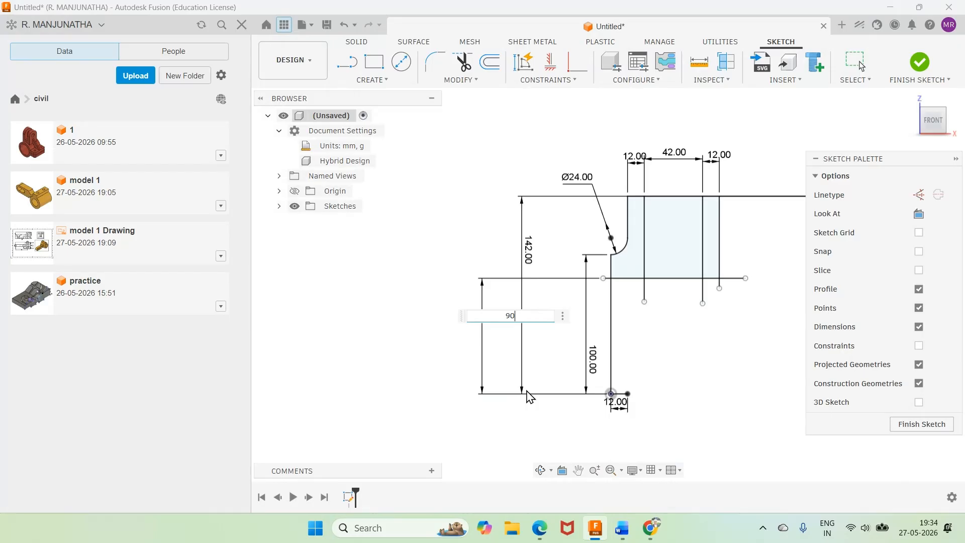
key(Return)
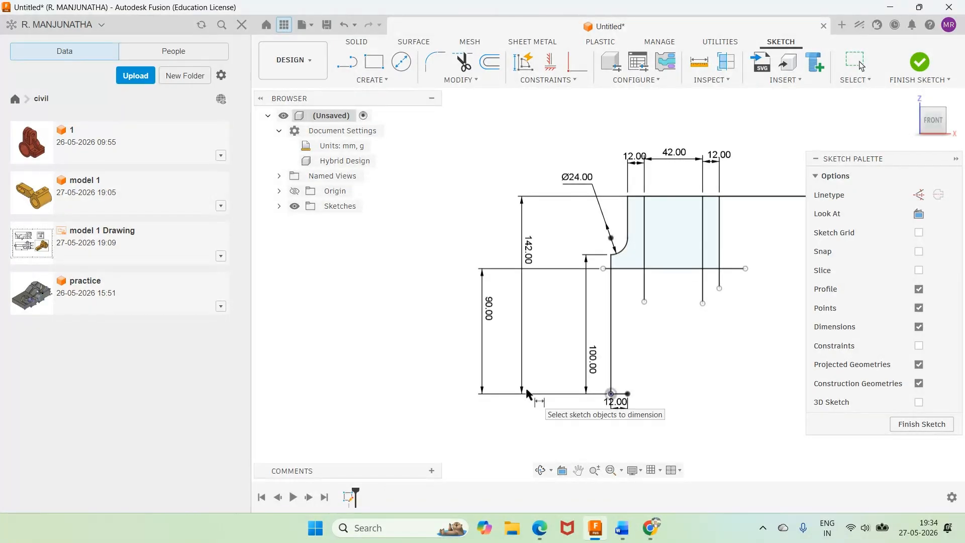
Step: Check the Word drawing, and set the new horizontal line's height above the base line to 80 mm in Fusion
mouse_move(626, 538)
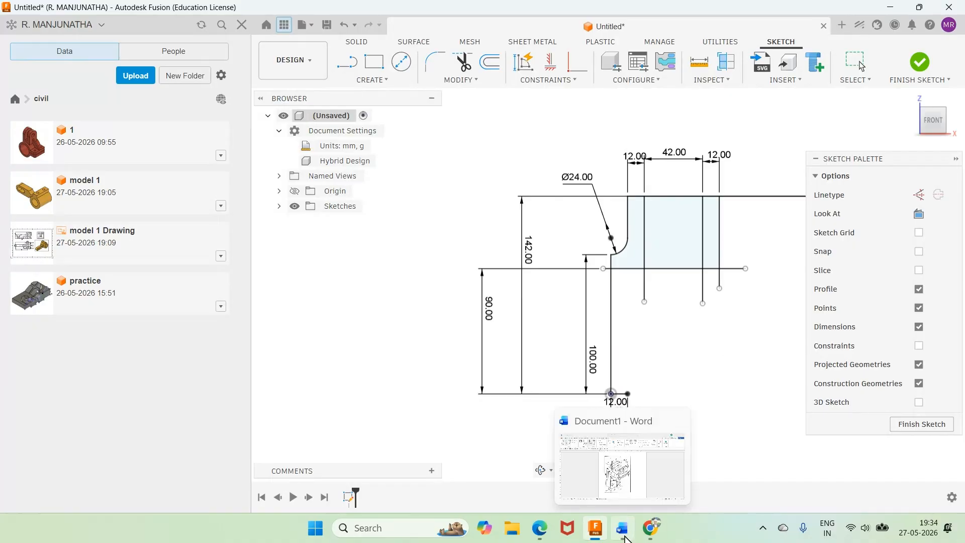
click(626, 538)
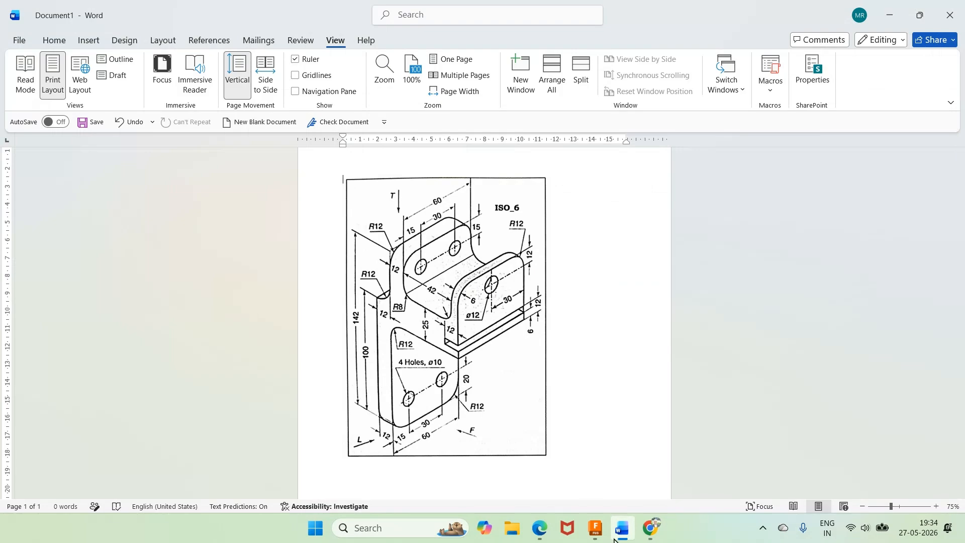
mouse_move(621, 537)
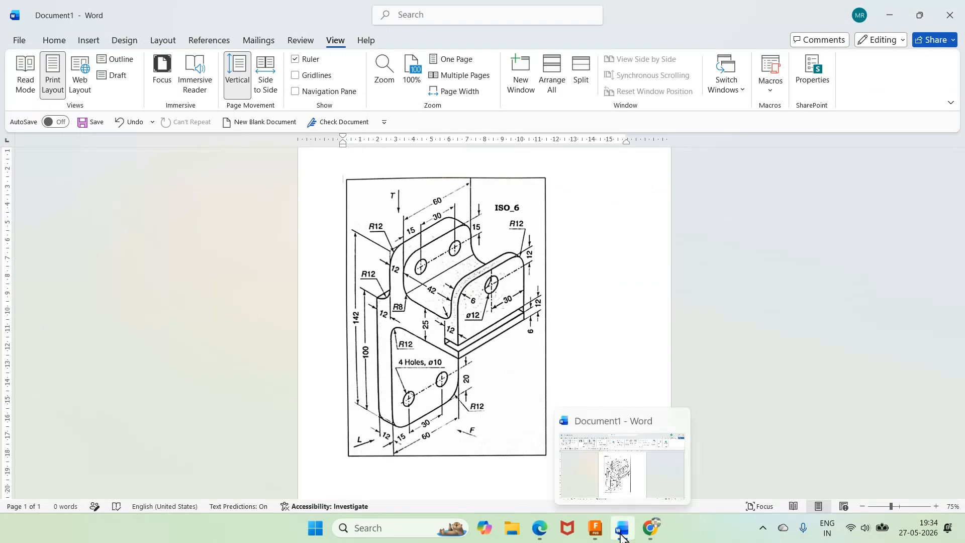
click(622, 536)
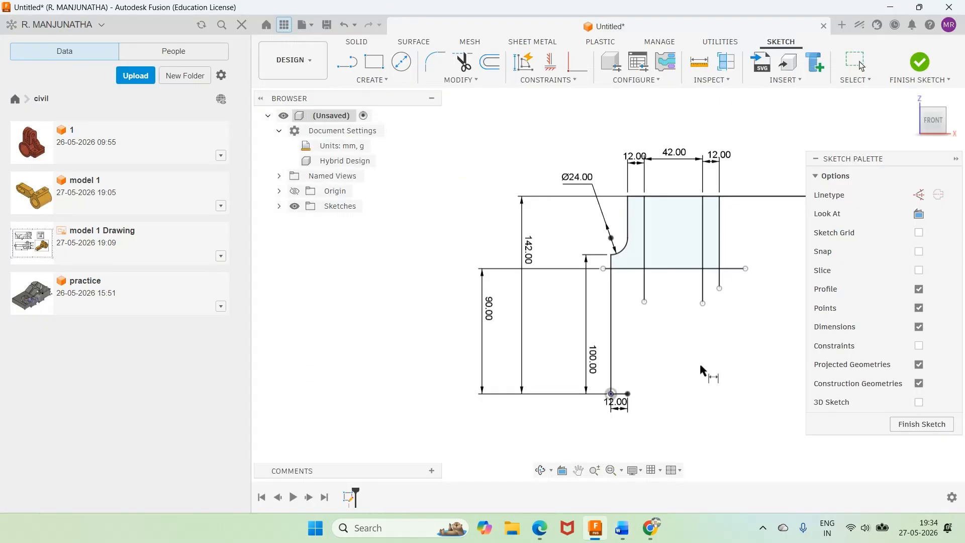
double_click(488, 308)
text(80)
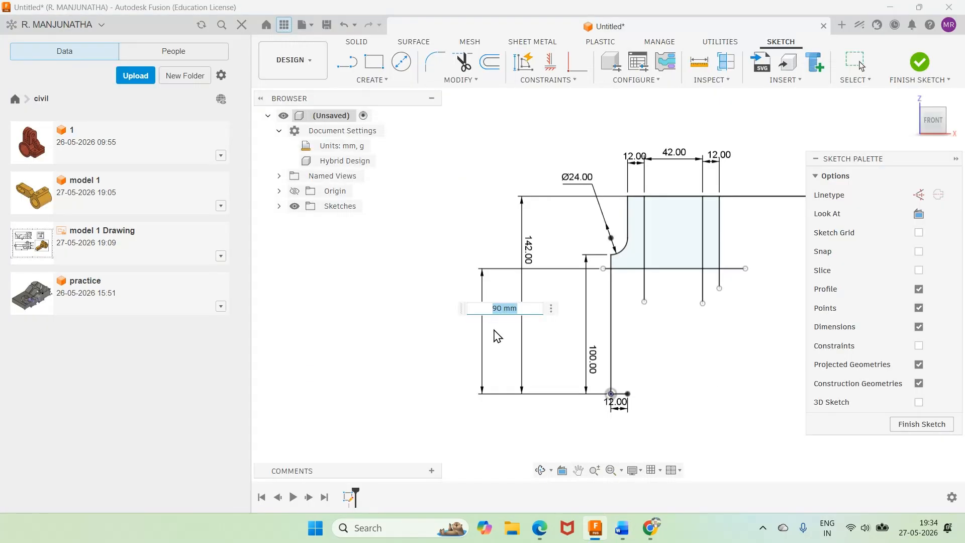
key(Return)
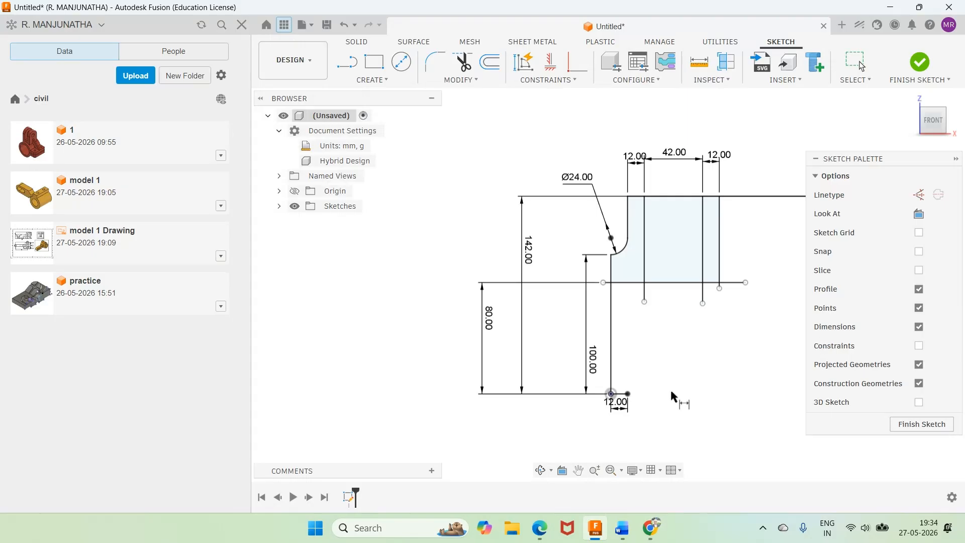
Step: Sketch a vertical line from the free end of the 12 mm base line upward past the 80 mm high horizontal line
click(345, 65)
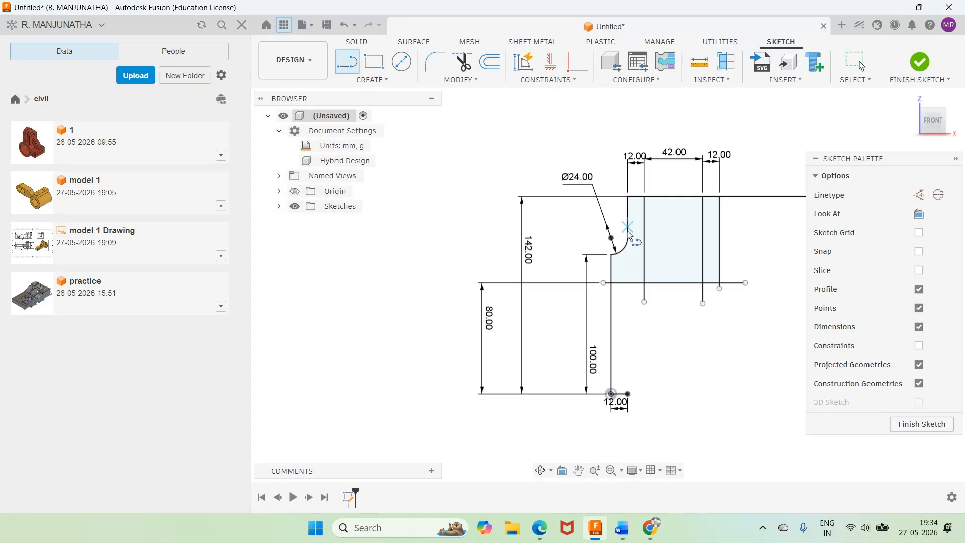
click(628, 394)
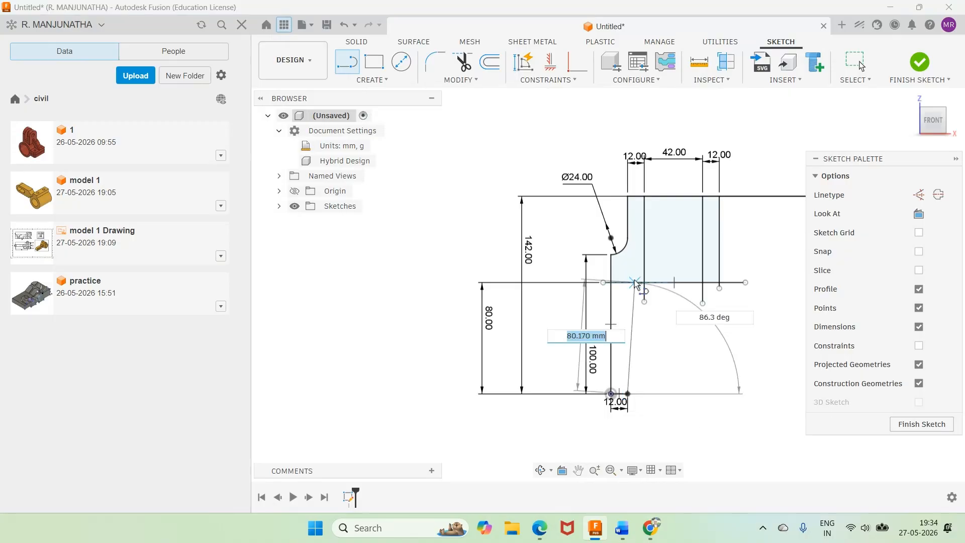
click(628, 271)
key(Escape)
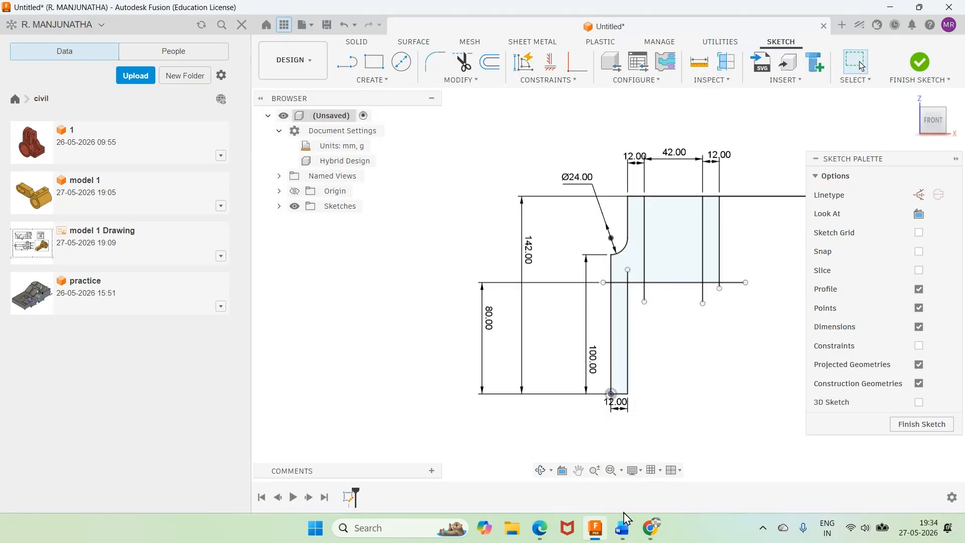
Step: Check the Word drawing, and fillet the corner between the horizontal line and the new vertical line in Fusion with a 12 mm radius
click(622, 529)
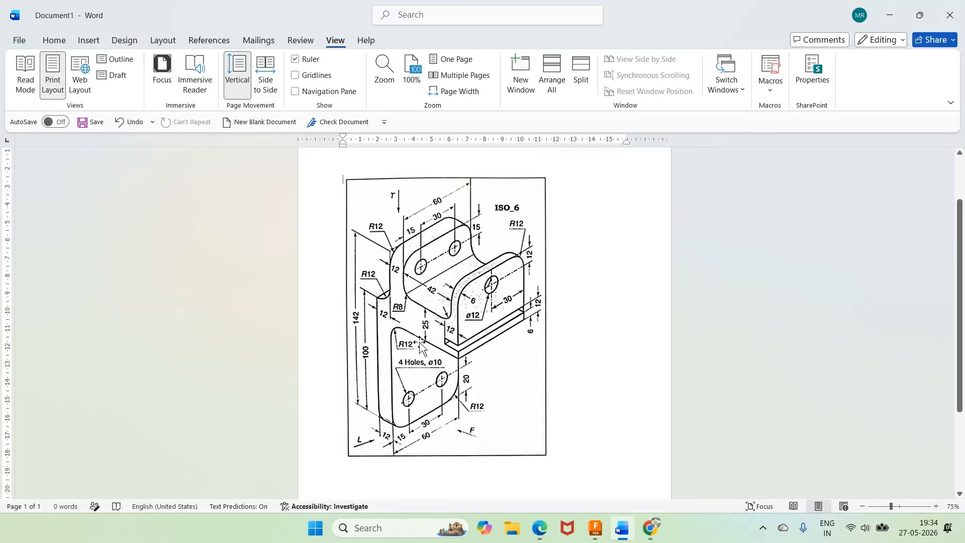
click(598, 533)
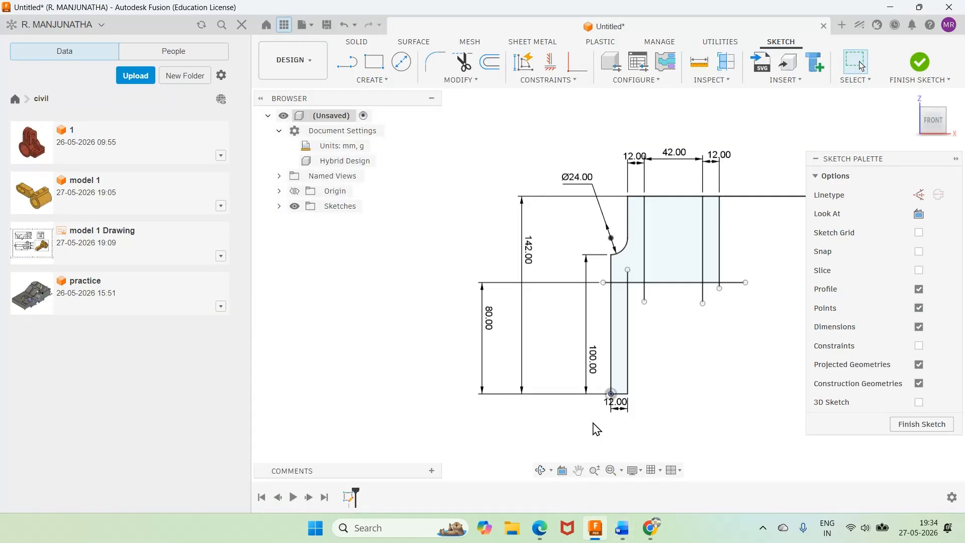
click(435, 62)
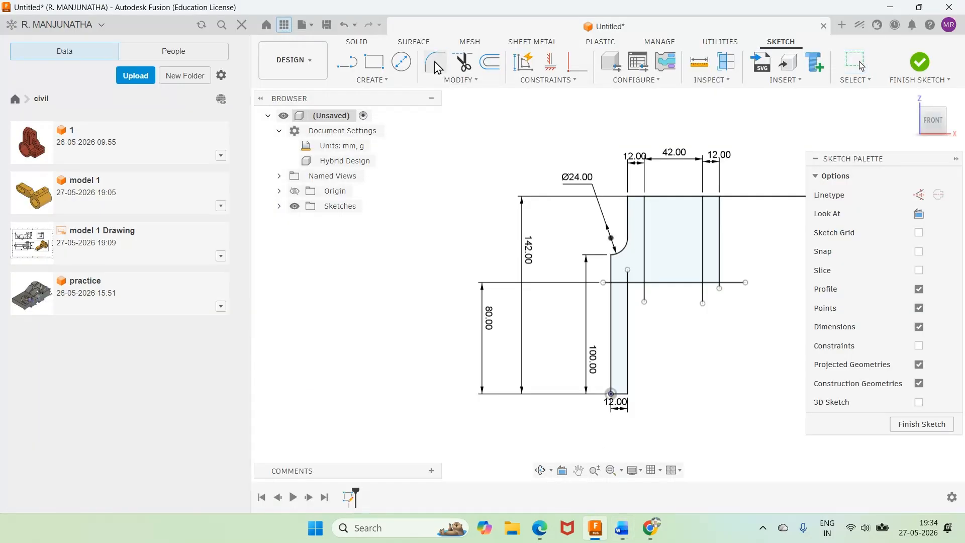
click(662, 284)
click(628, 307)
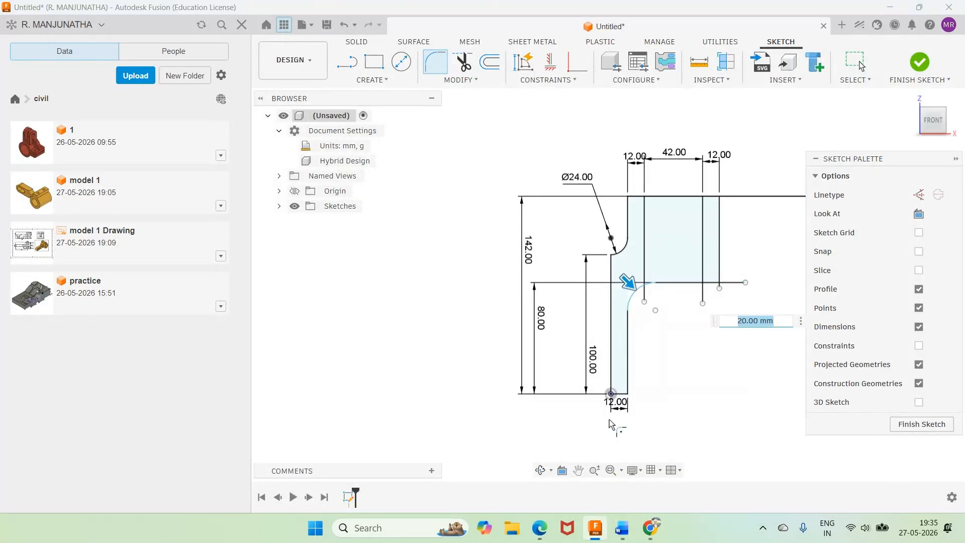
click(621, 532)
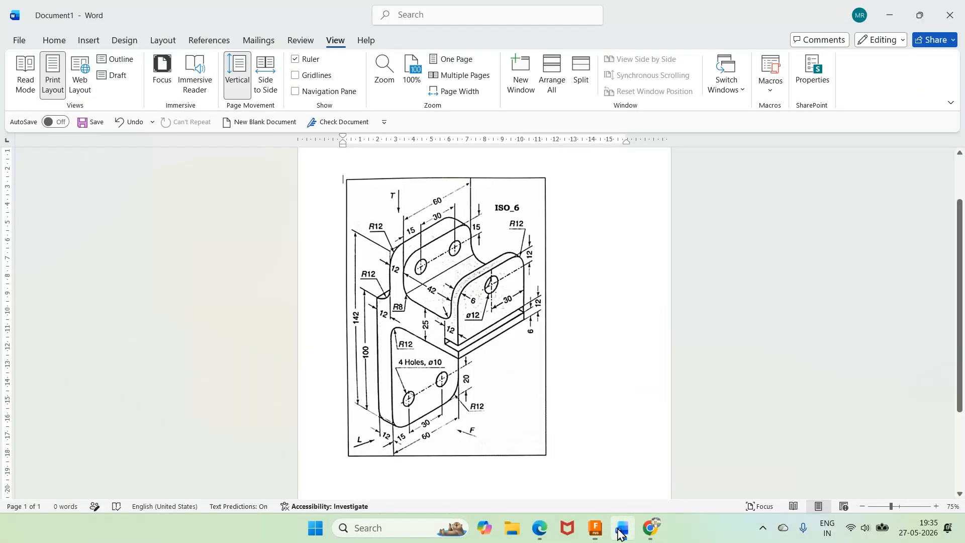
click(621, 532)
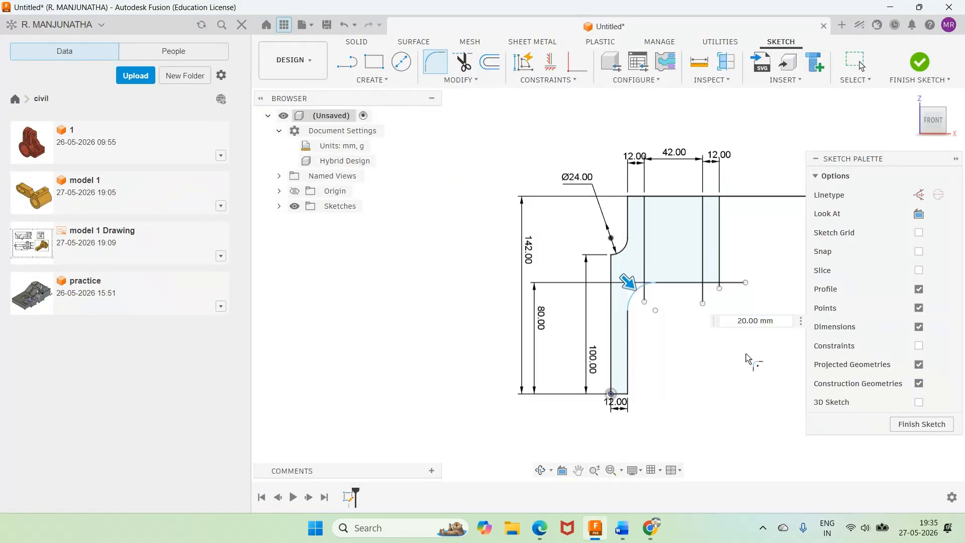
text(12)
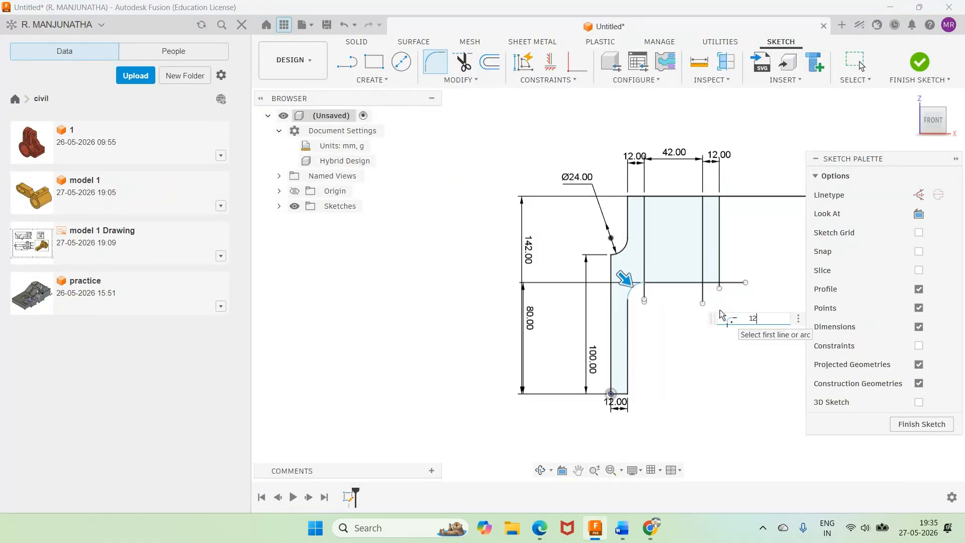
key(Return)
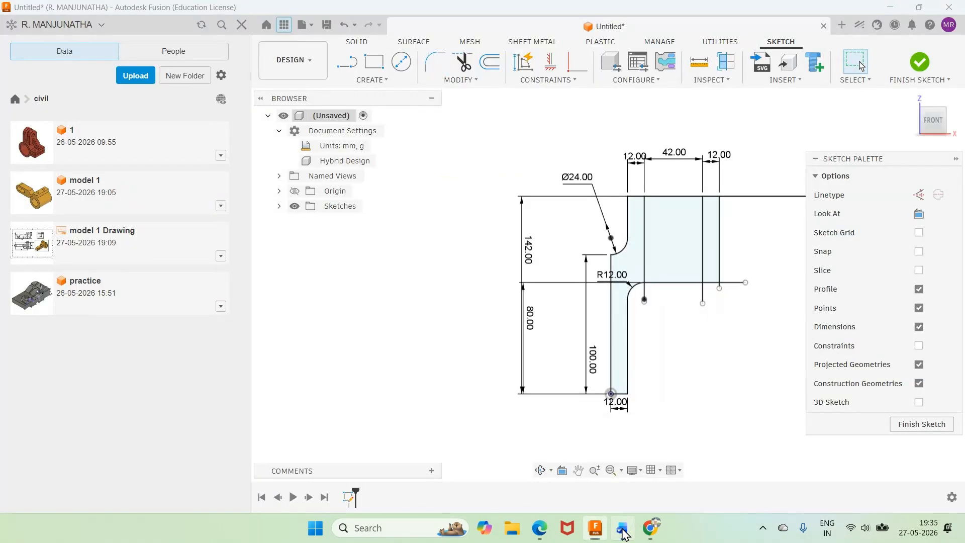
Step: Check the Word drawing, and sketch a vertical line in Fusion through the right end of the 80 mm high line, extending above the profile's top
click(622, 530)
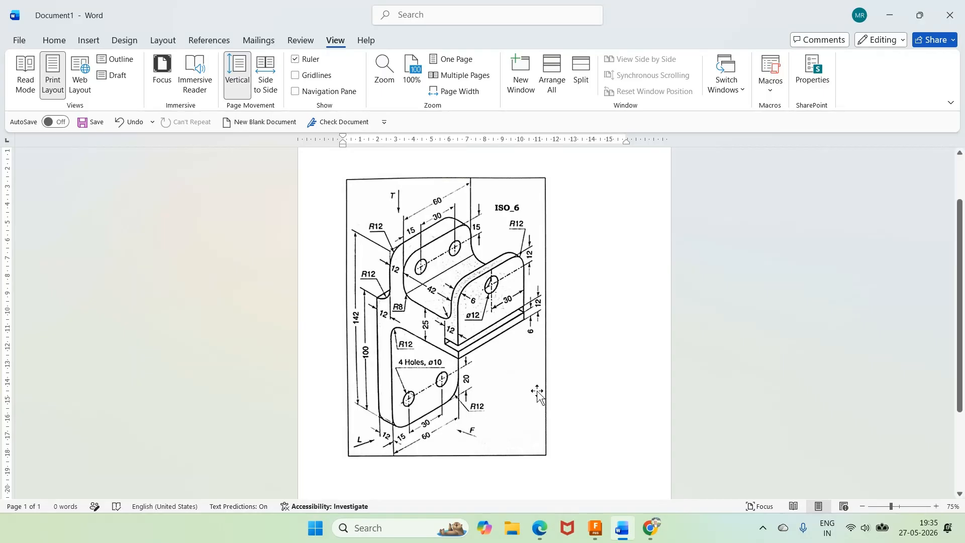
click(597, 537)
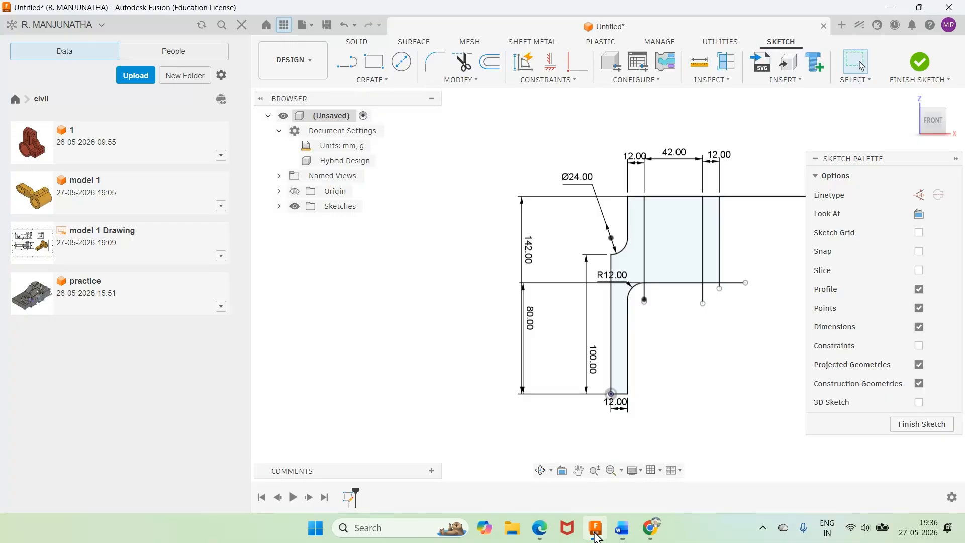
click(623, 535)
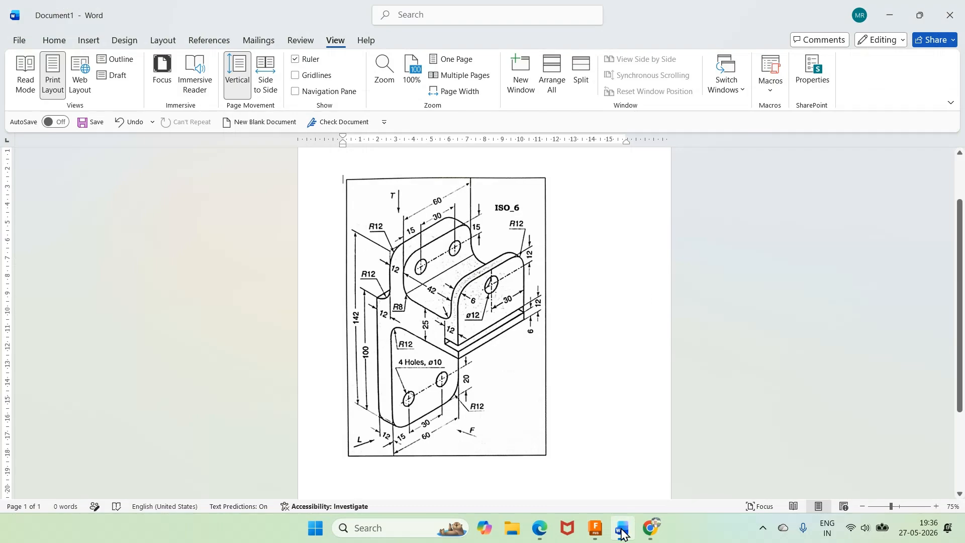
click(624, 535)
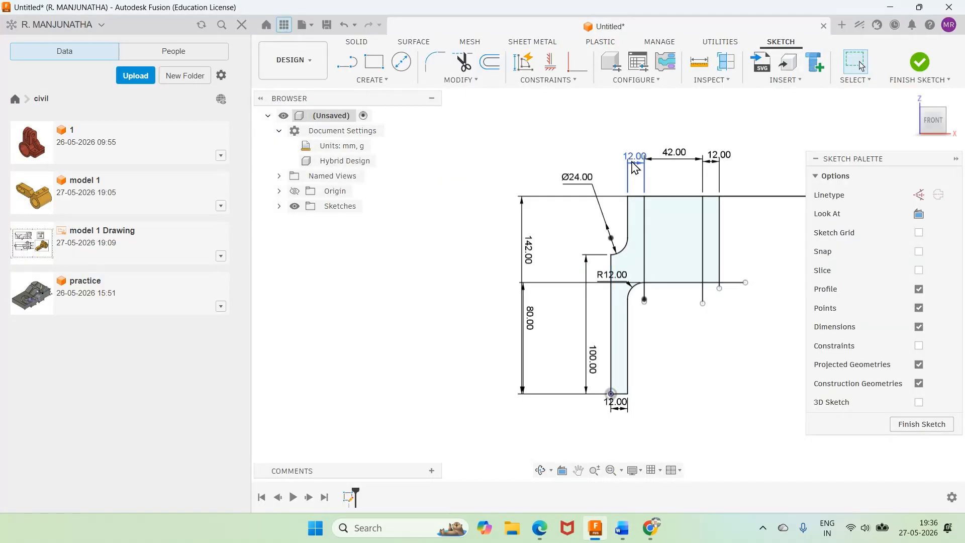
key(l)
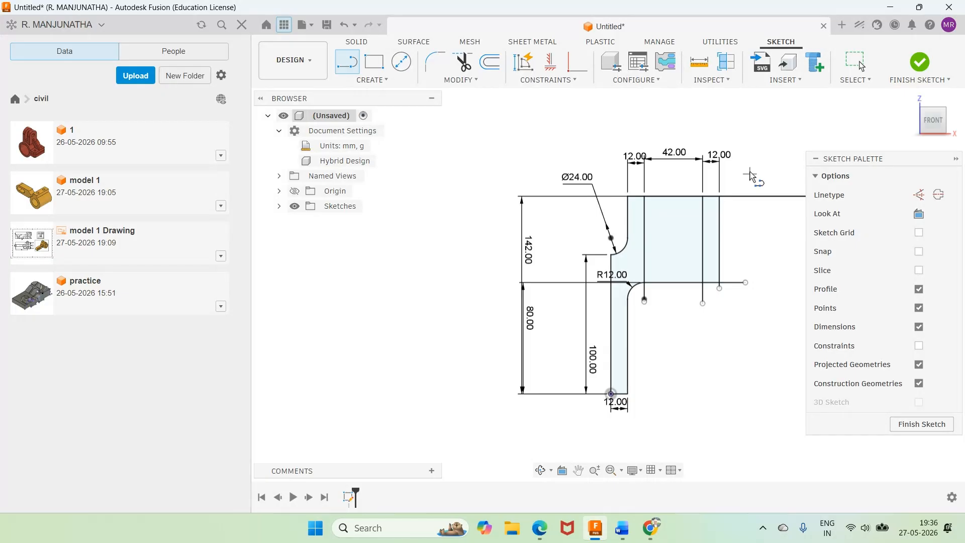
click(745, 147)
click(746, 282)
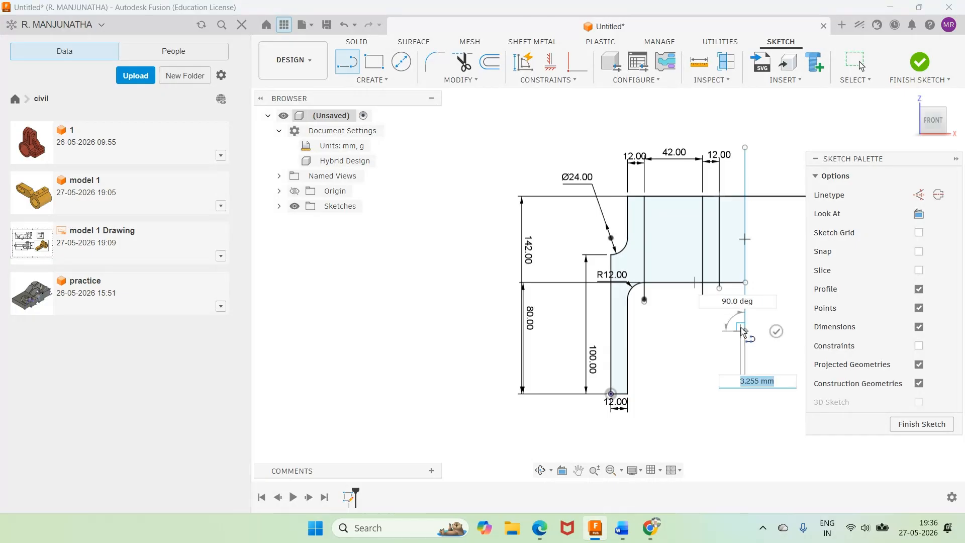
click(742, 330)
key(Escape)
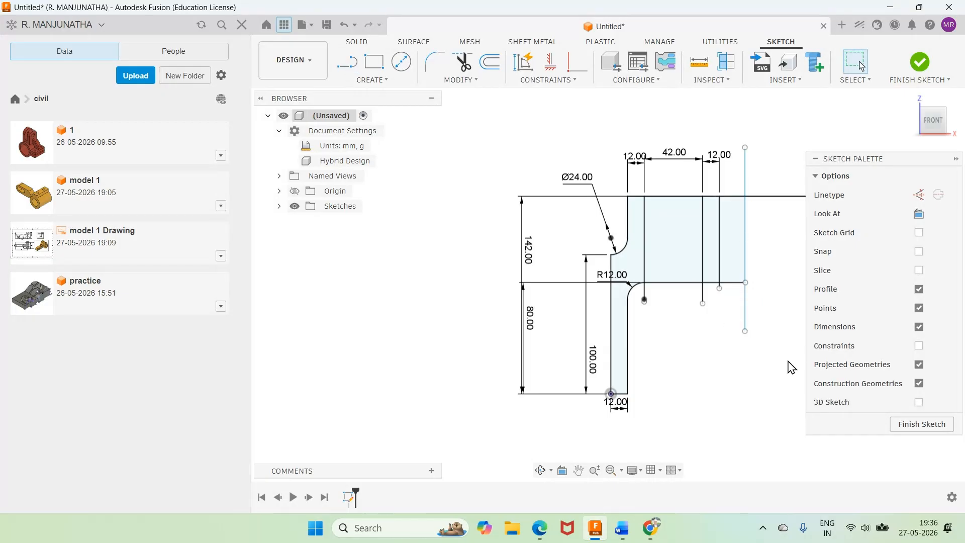
Step: Check the Word drawing, and dimension the new vertical line in Fusion at 74 mm from the profile's outer left edge
click(614, 532)
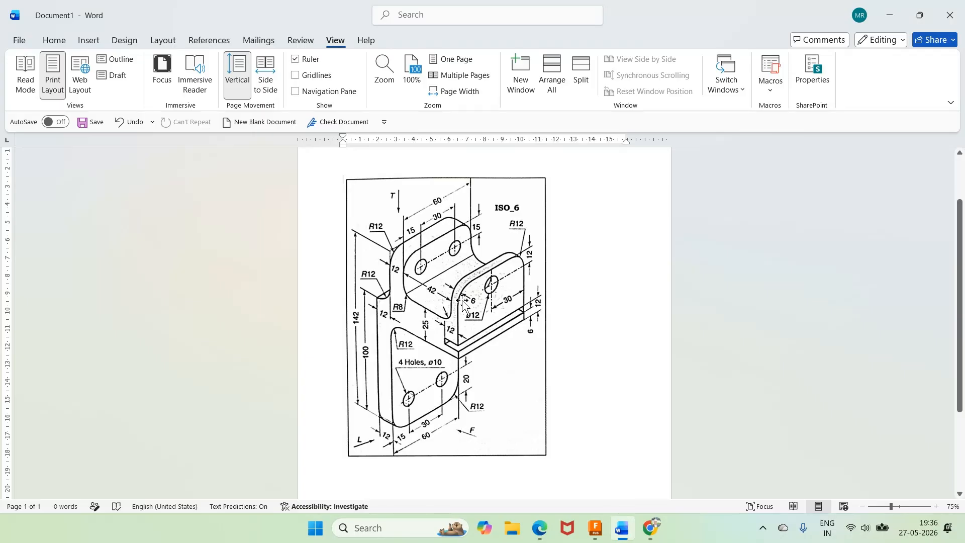
click(604, 536)
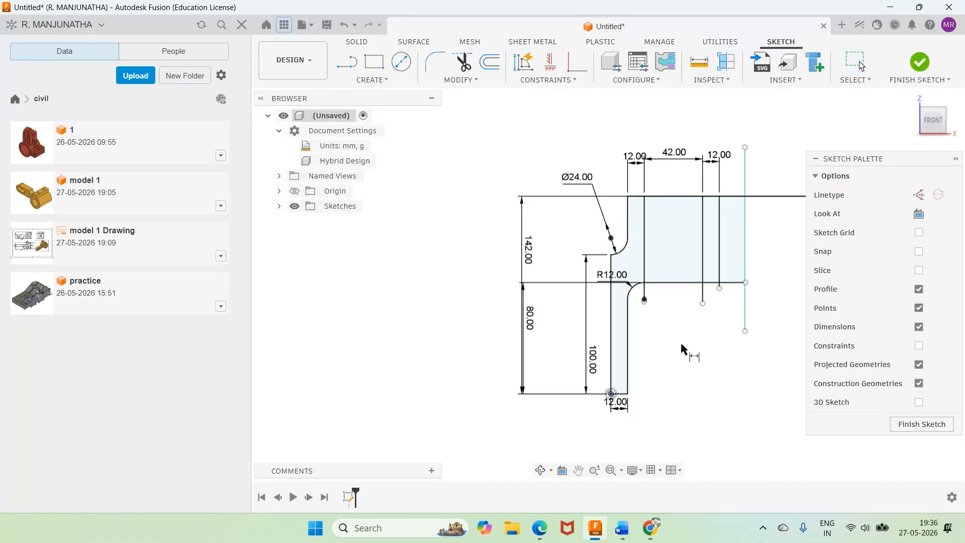
click(612, 342)
click(711, 119)
text(74)
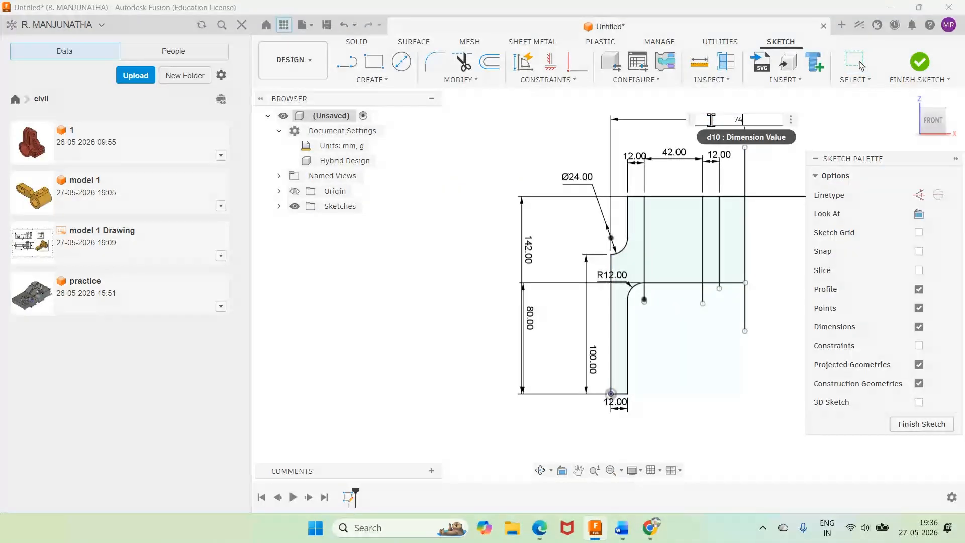
key(Return)
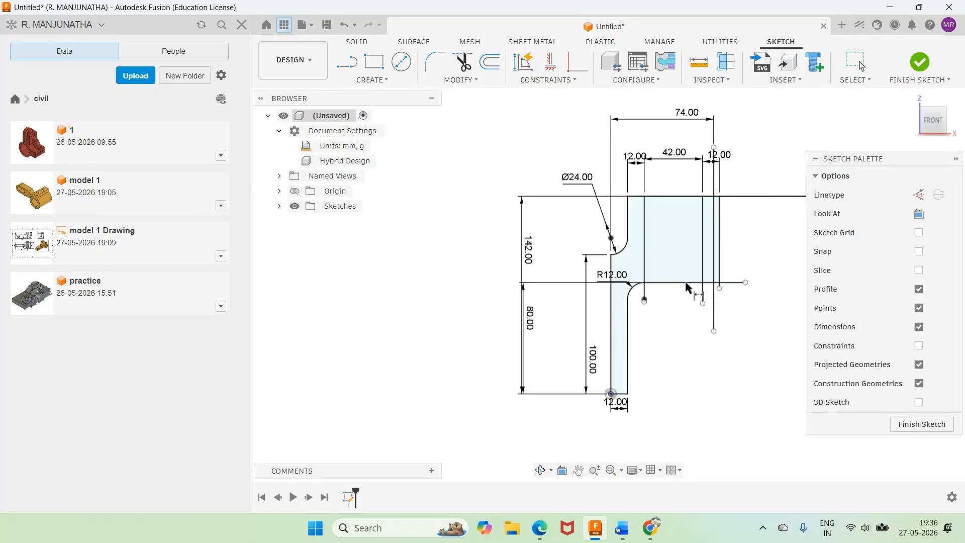
Step: Check the Word drawing again, and delete the vertical line positioned by the 74 mm dimension in Fusion
click(622, 530)
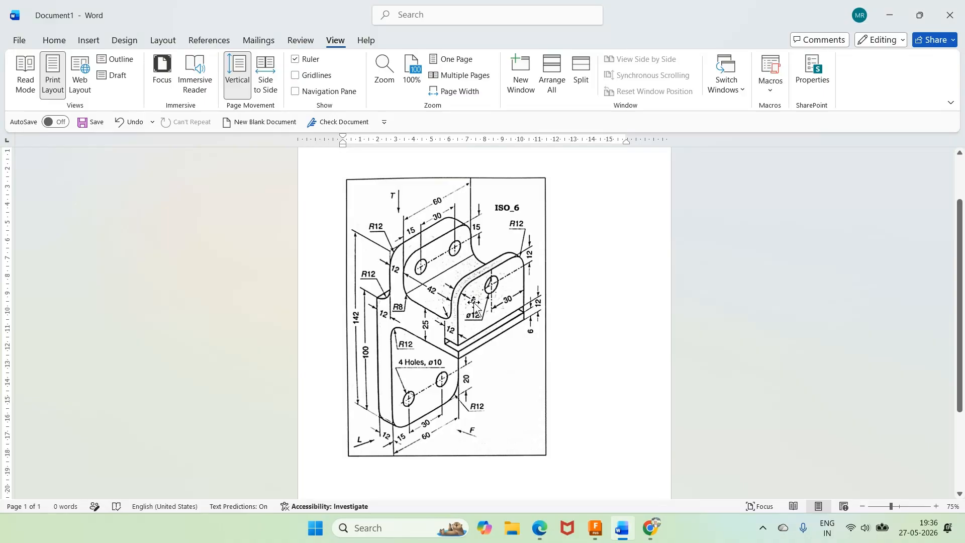
mouse_move(621, 536)
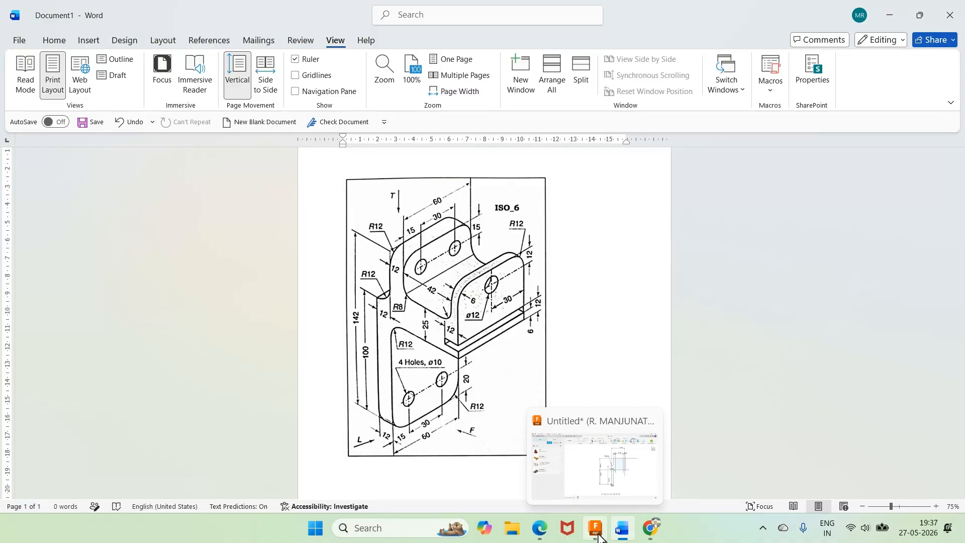
click(622, 536)
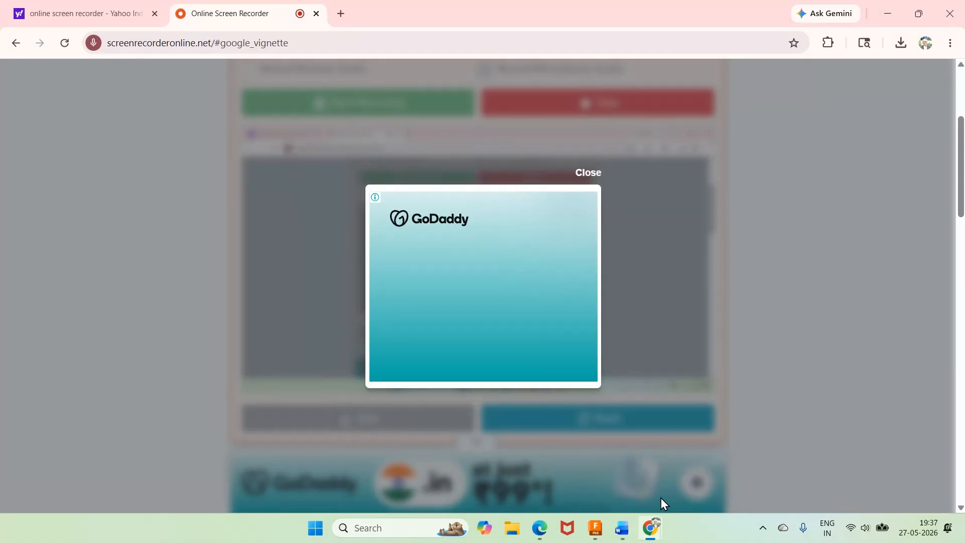
click(596, 535)
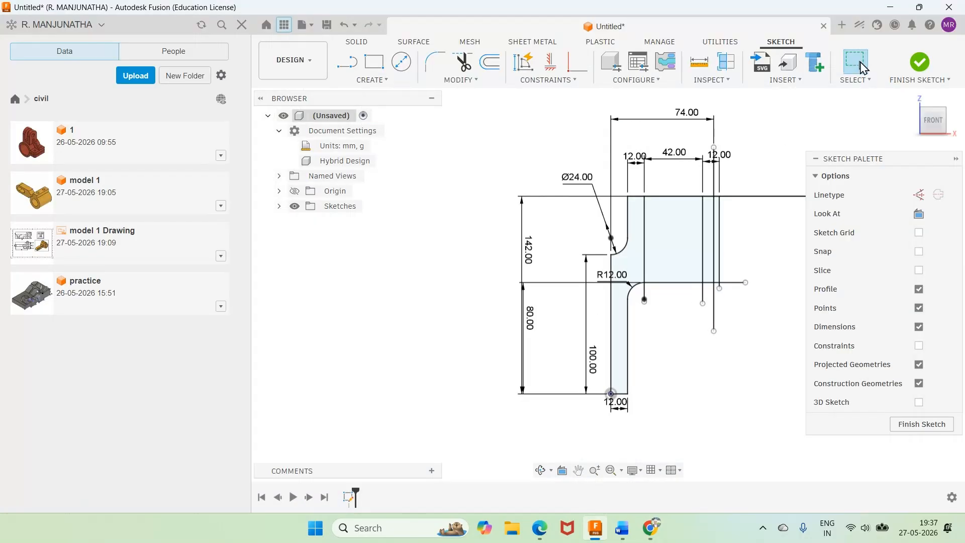
click(716, 246)
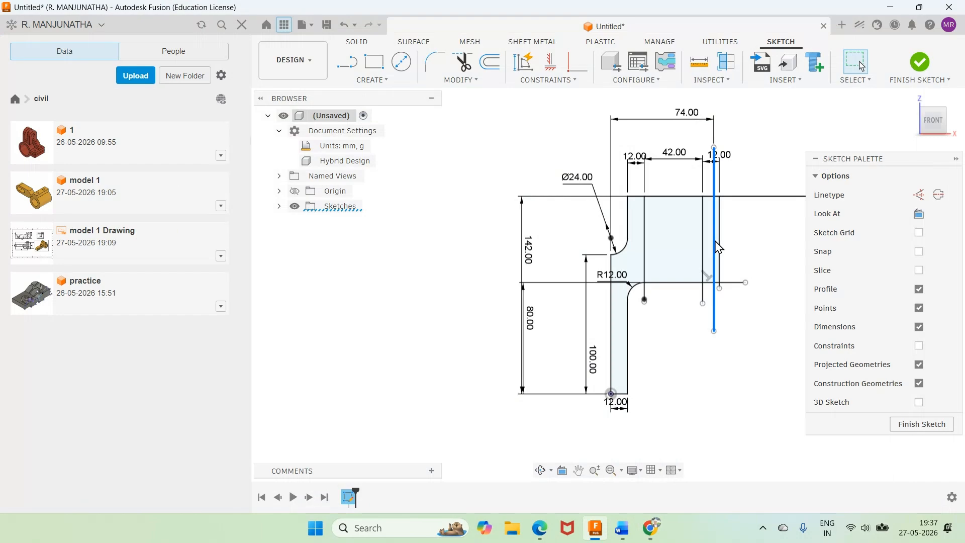
key(Delete)
Step: Check the Word drawing, and set the spacing between the two rightmost vertical lines to 6 mm in Fusion
double_click(724, 155)
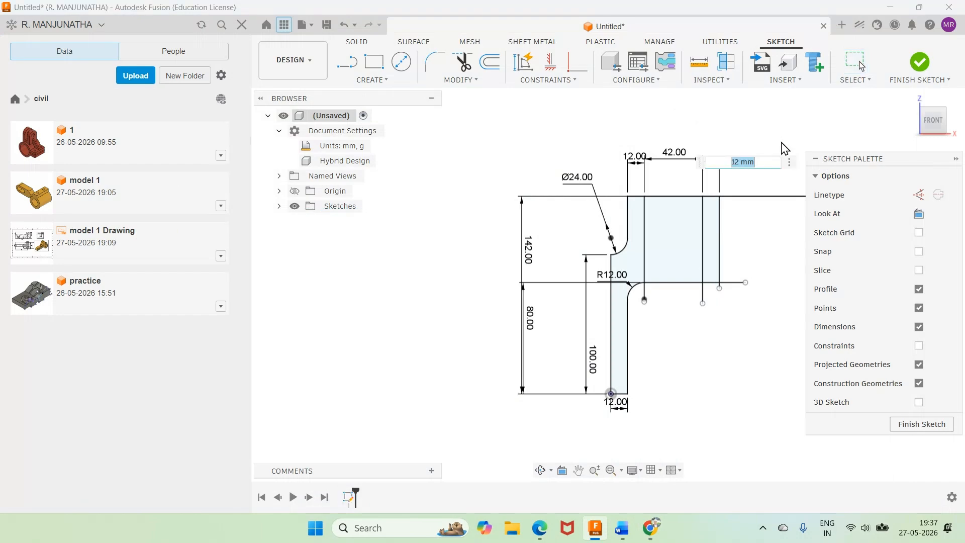
click(621, 531)
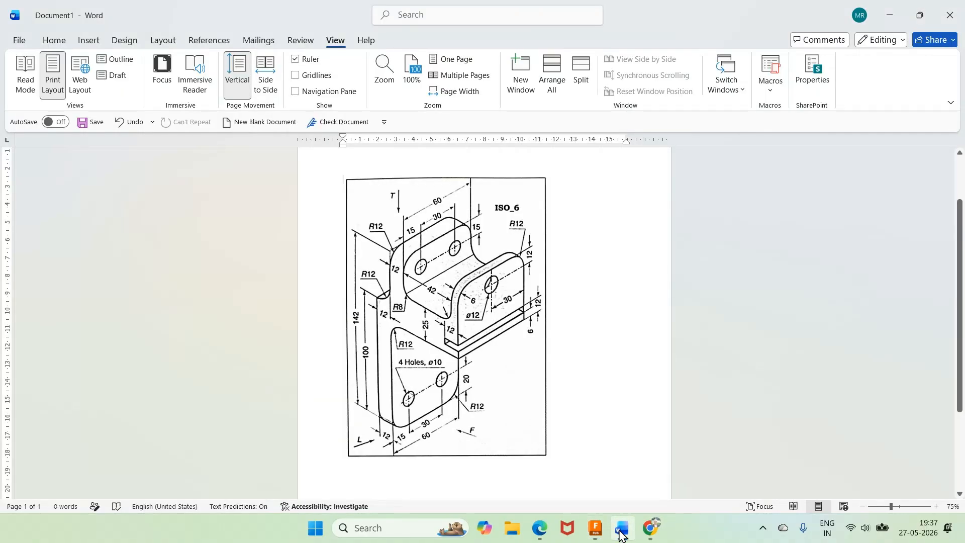
click(622, 532)
key(Return)
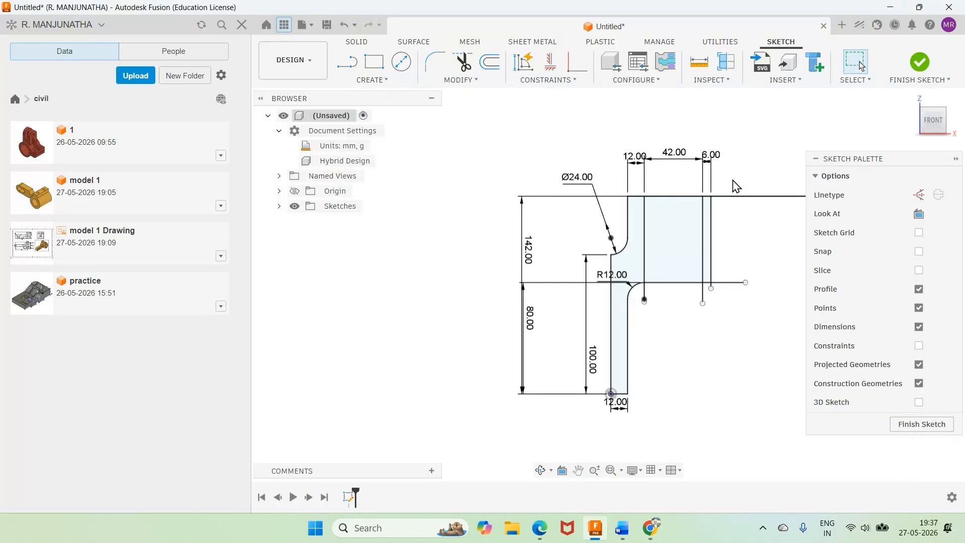
Step: Measure the distance between the rightmost vertical line and the profile's outer left edge, and compare it with the Word drawing
click(710, 231)
click(611, 266)
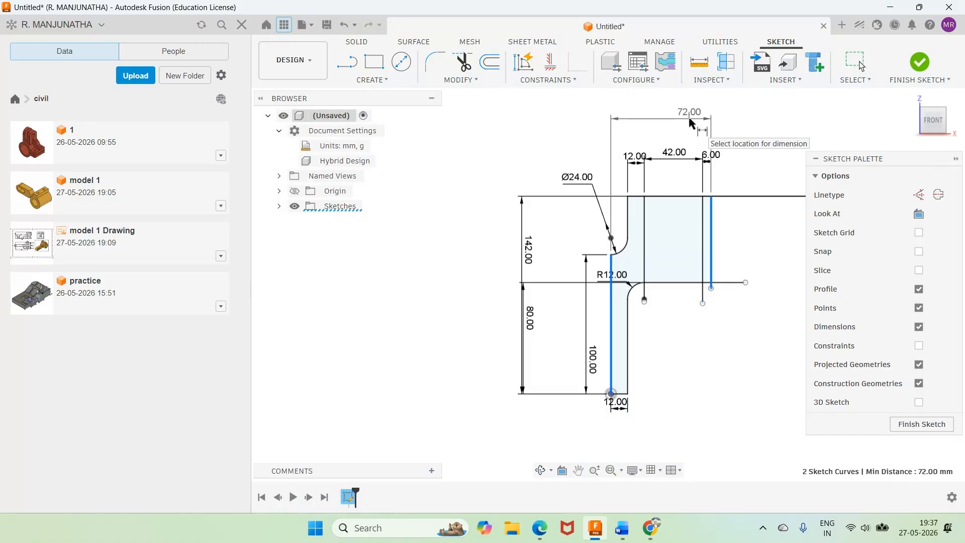
click(622, 527)
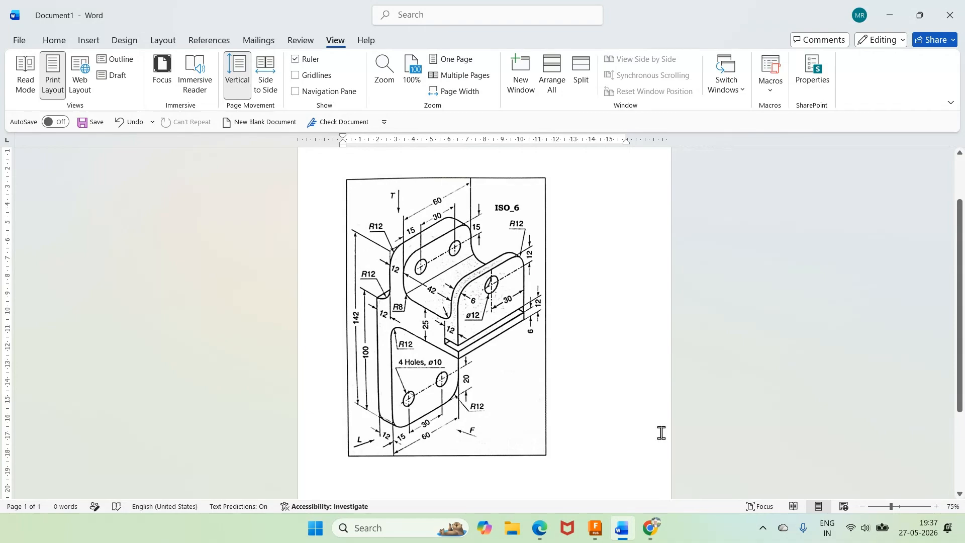
key(alt+Tab)
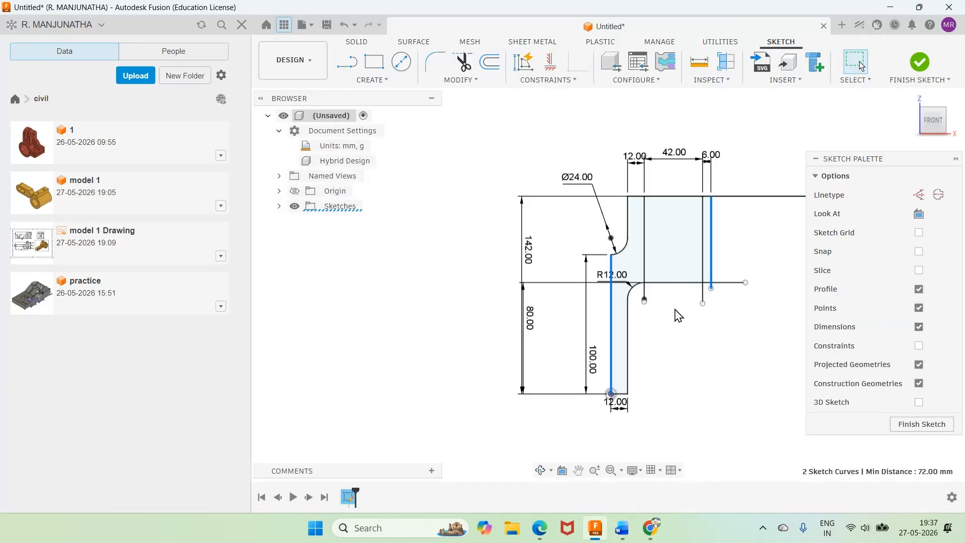
key(d)
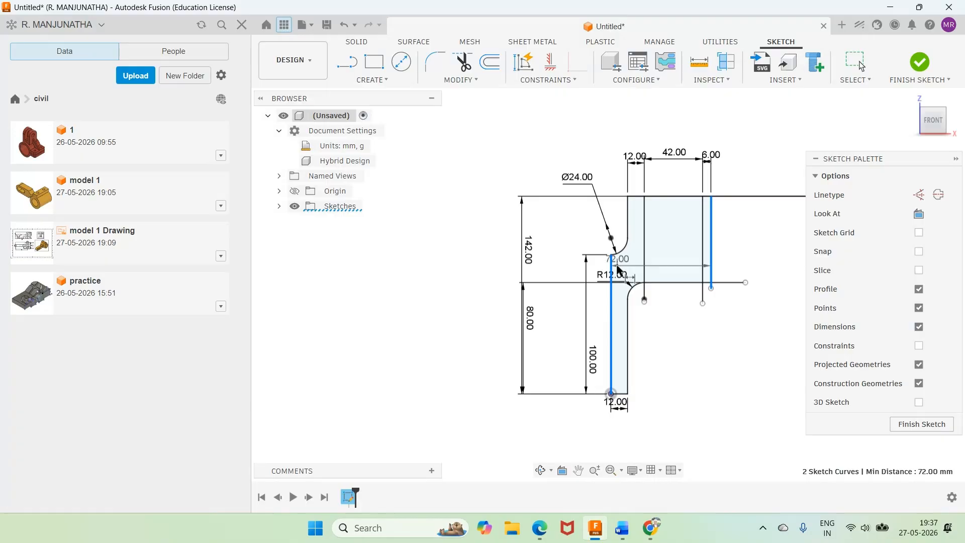
key(alt+Tab)
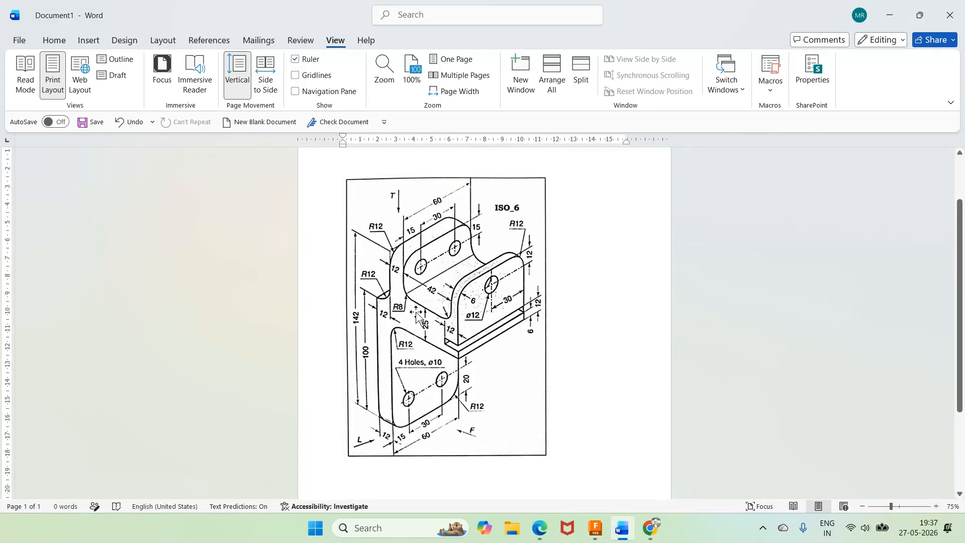
Step: Sketch a horizontal line in Fusion about 69 mm long across the three vertical lines, above the 80 mm high line
click(596, 528)
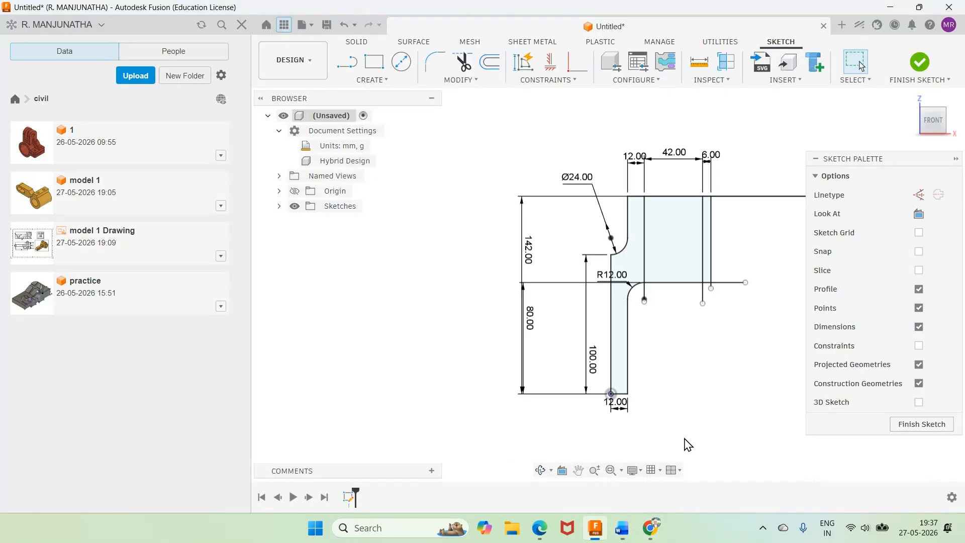
click(347, 62)
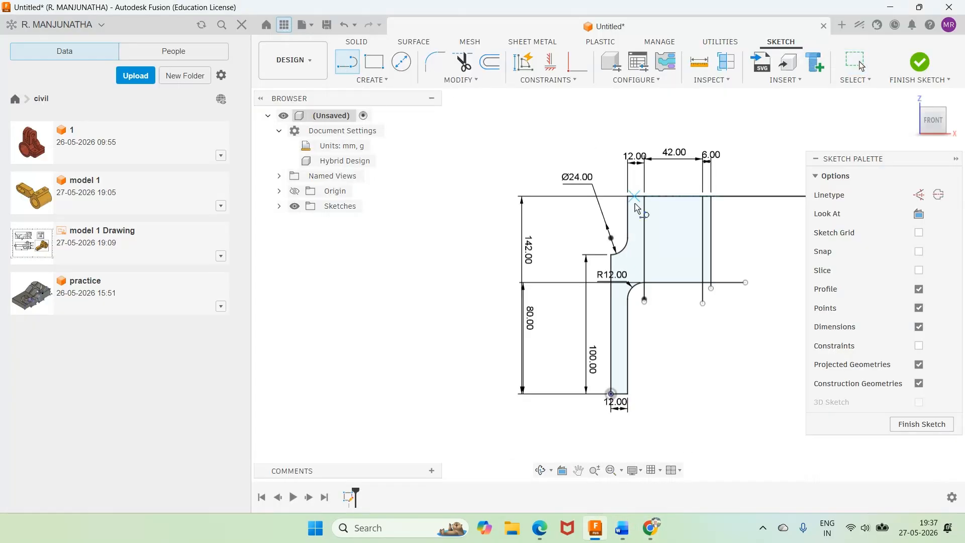
click(635, 235)
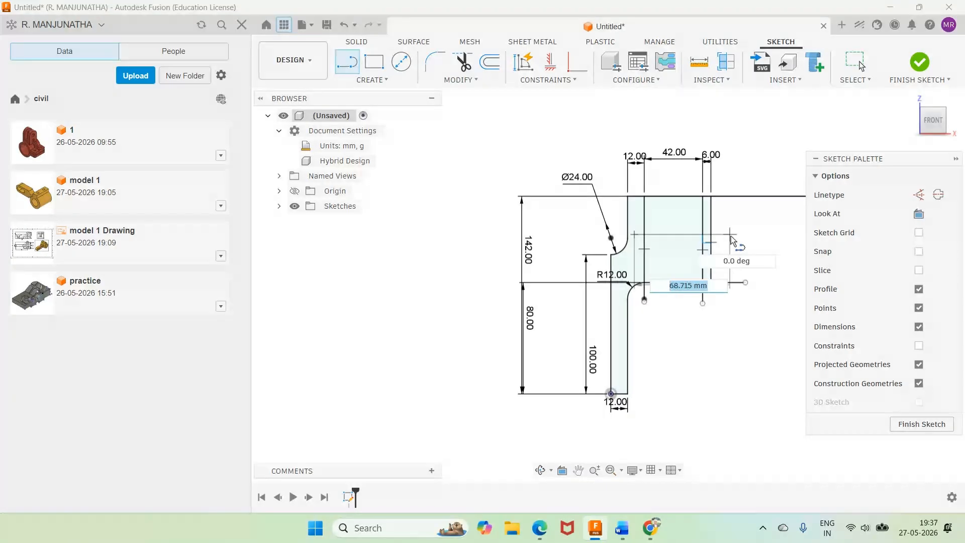
click(731, 235)
Step: Dimension the new horizontal line at 25 mm above the 80 mm high line
key(d)
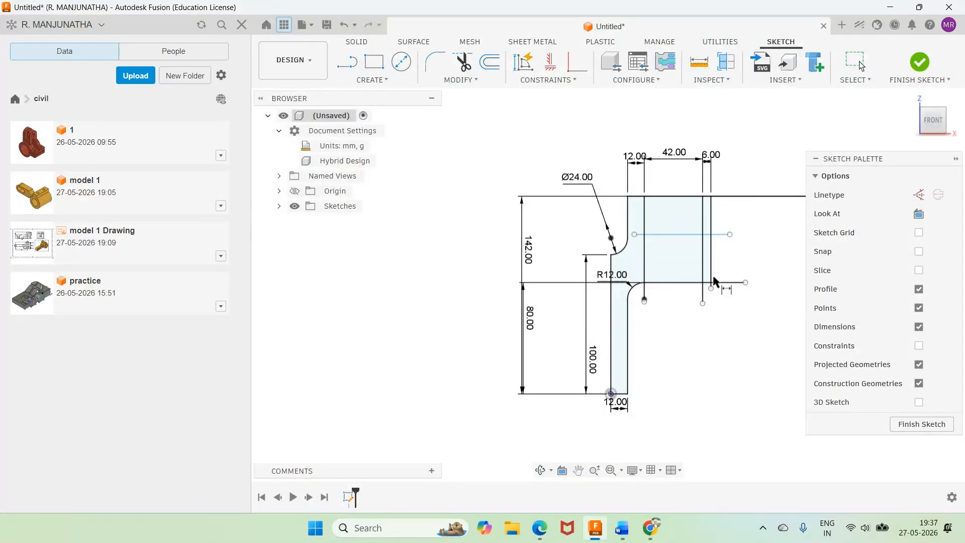
click(686, 234)
click(680, 284)
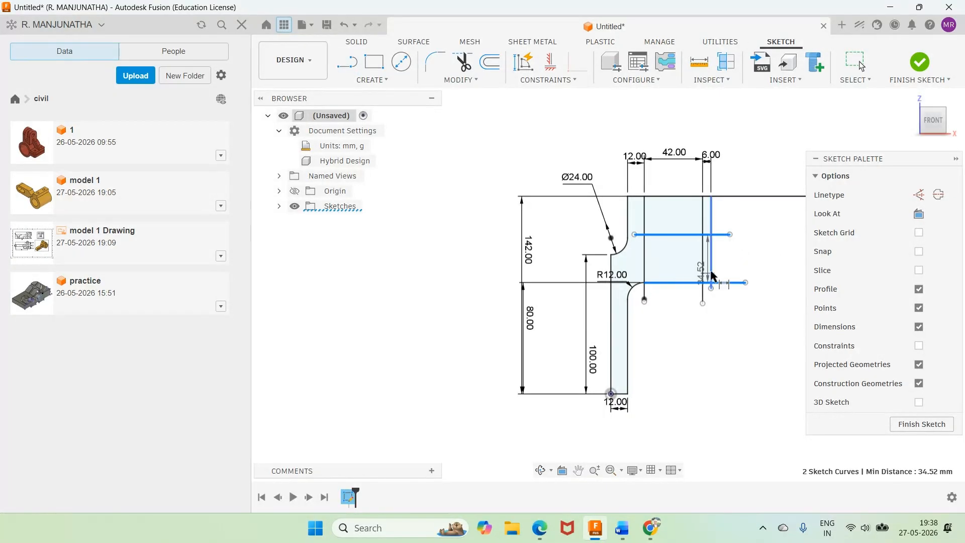
click(759, 270)
text(25)
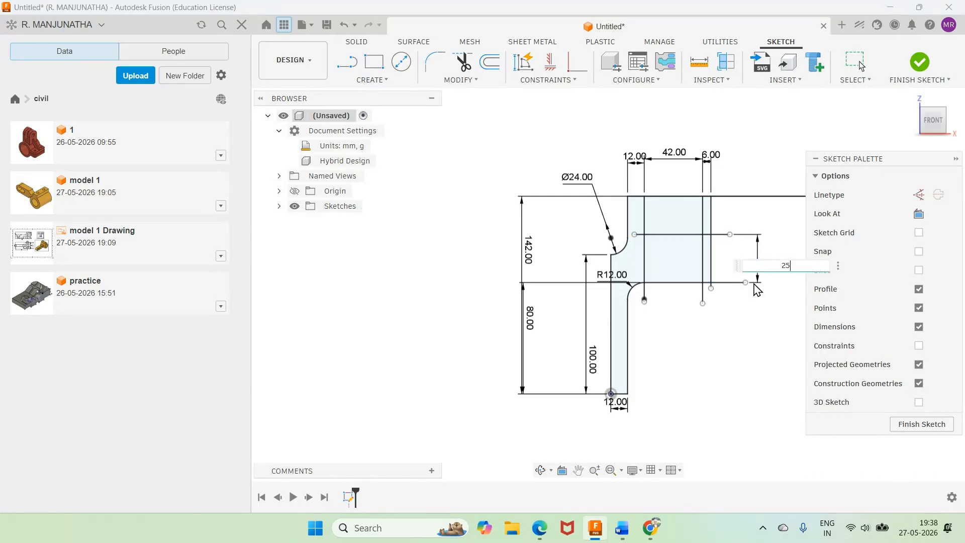
key(Return)
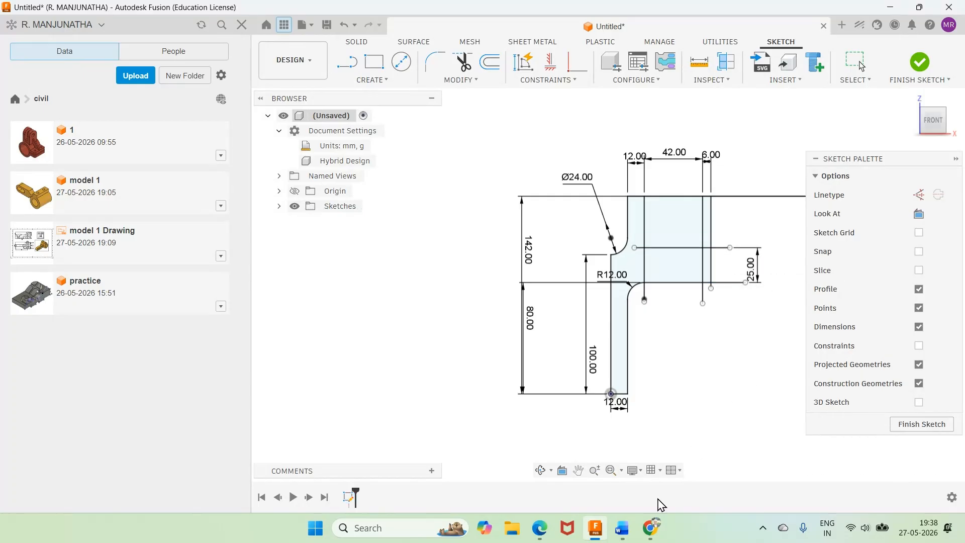
Step: Check the Word drawing, and fillet the channel's lower left corner in Fusion with an 8 mm radius
click(624, 538)
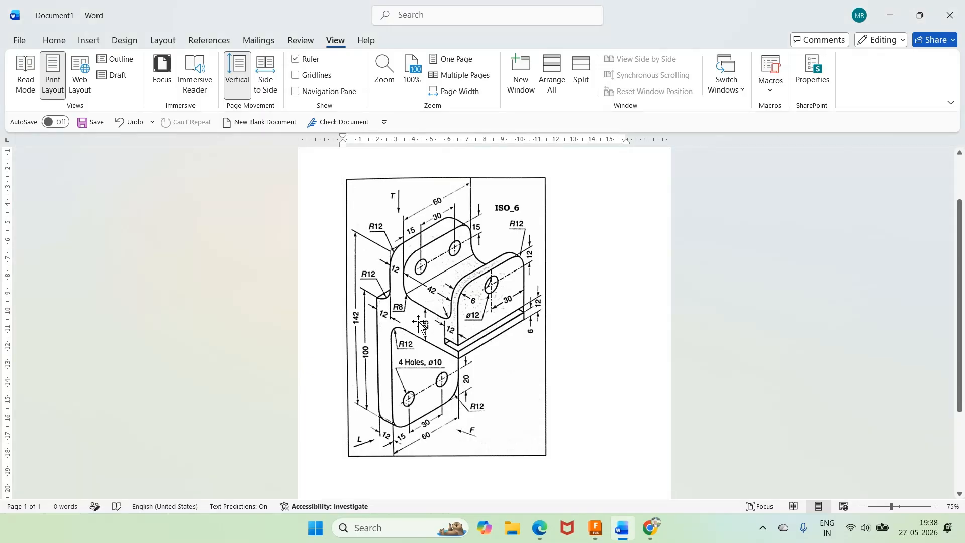
mouse_move(596, 537)
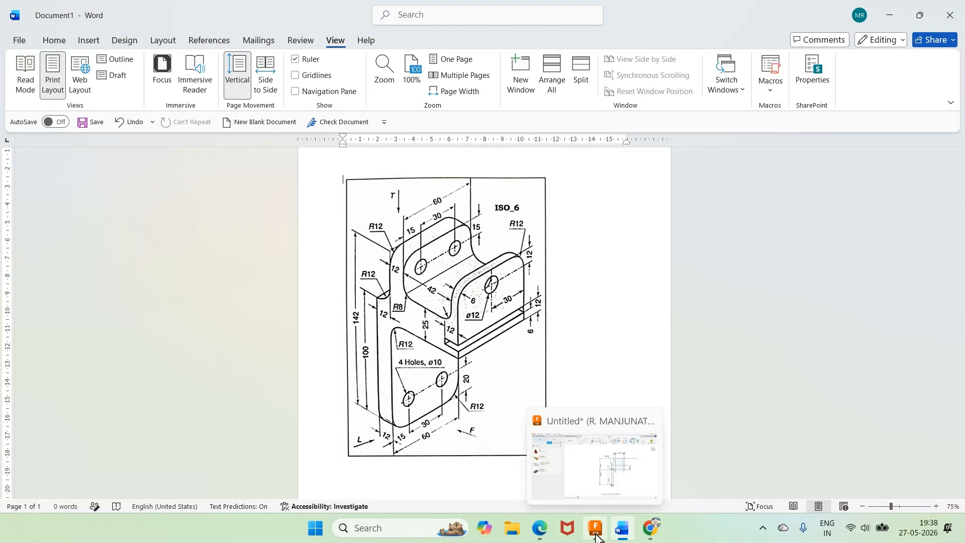
click(596, 537)
click(645, 229)
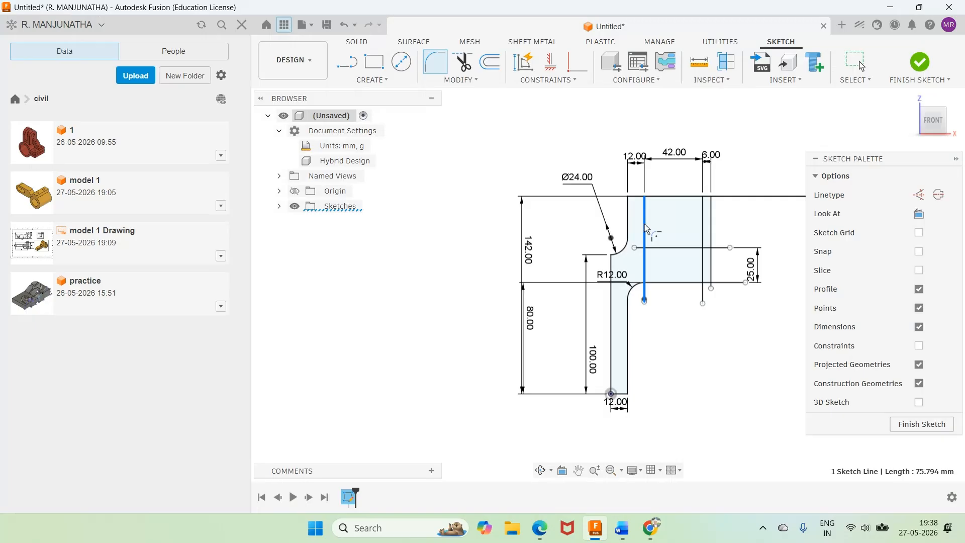
click(663, 248)
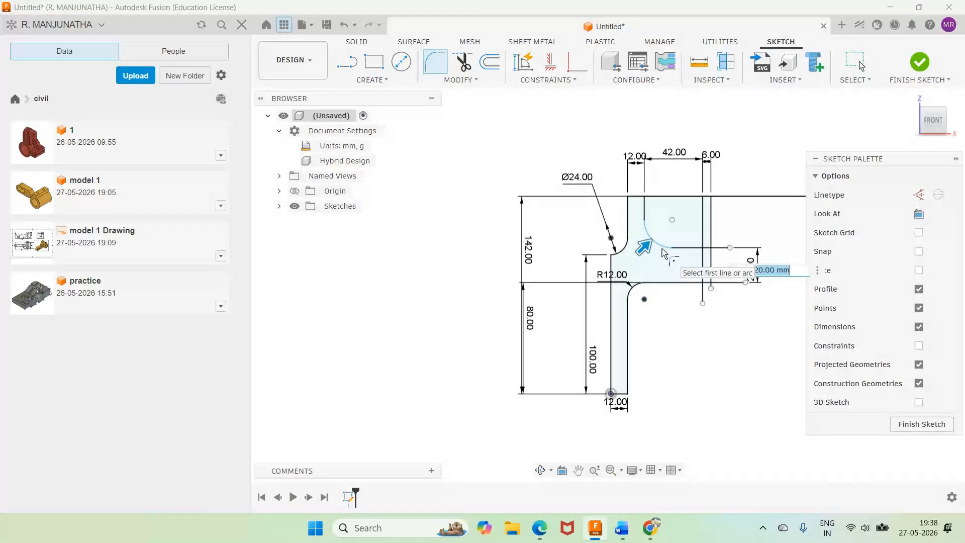
text(8)
key(Return)
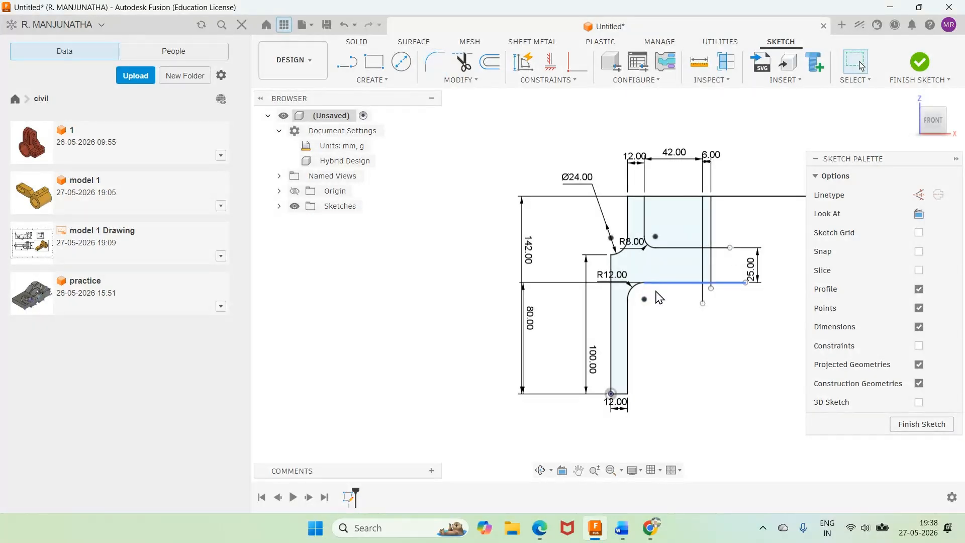
Step: Check the Word drawing, and fillet the channel's lower right corner in Fusion with an 8 mm radius
click(623, 534)
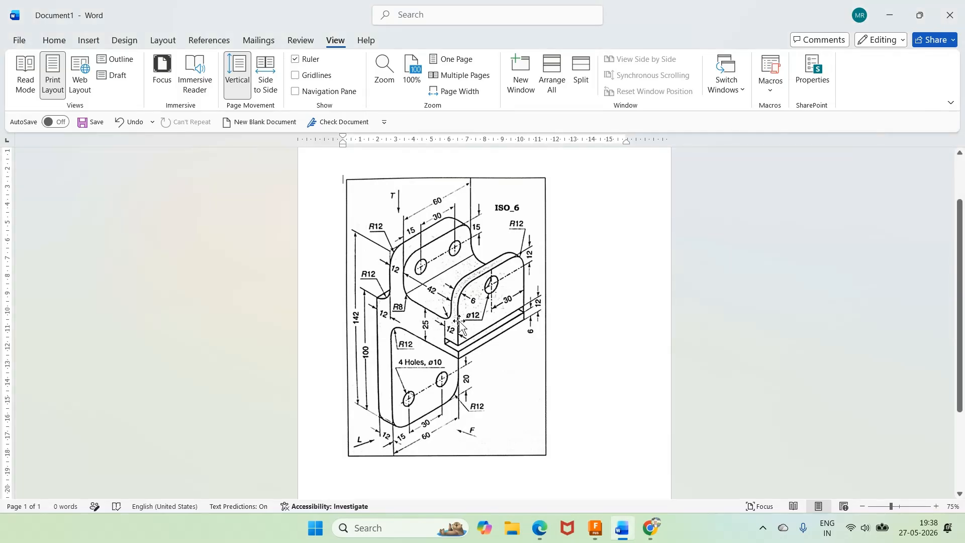
click(622, 534)
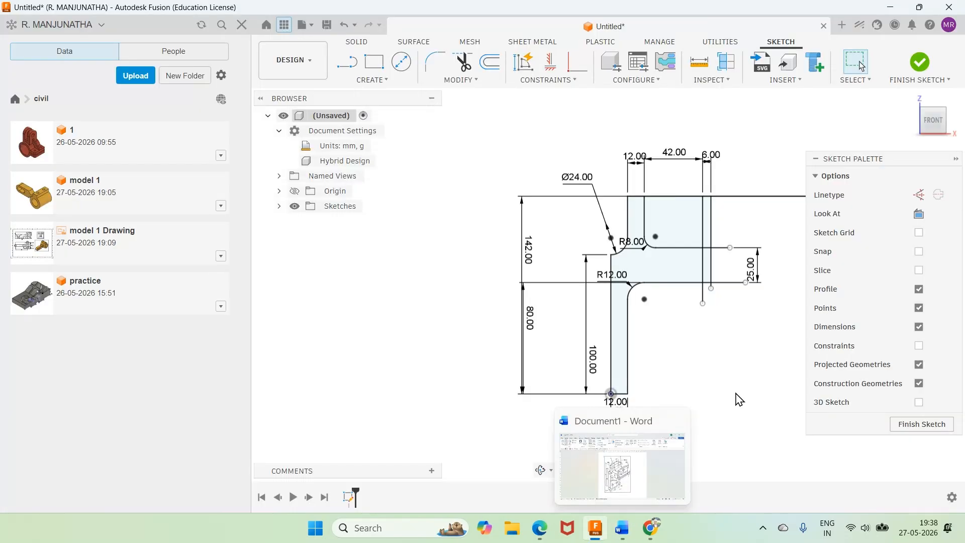
click(435, 62)
click(690, 247)
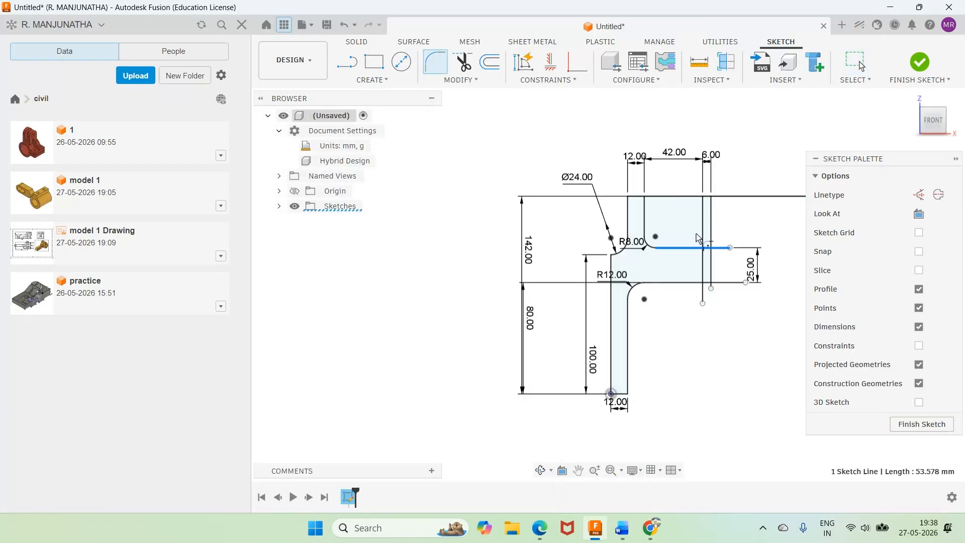
click(701, 235)
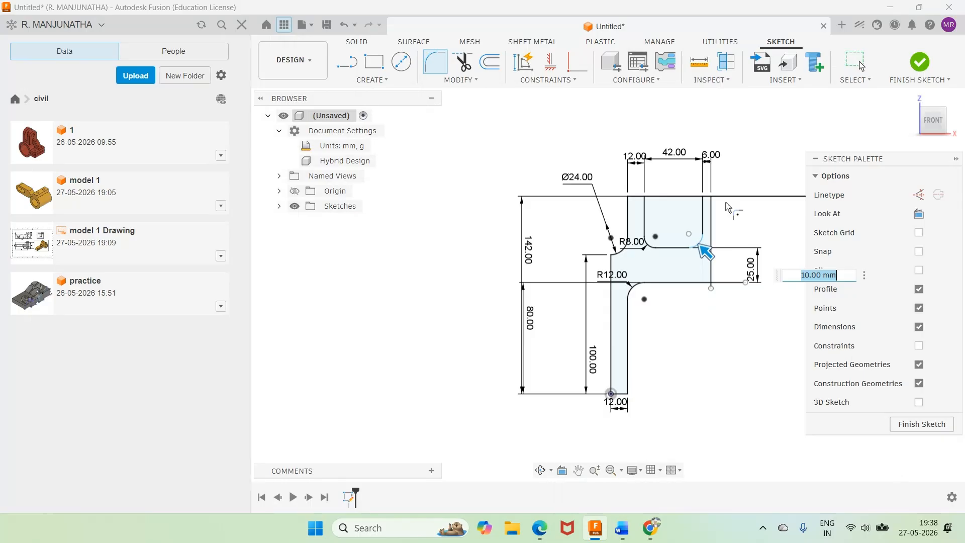
text(8)
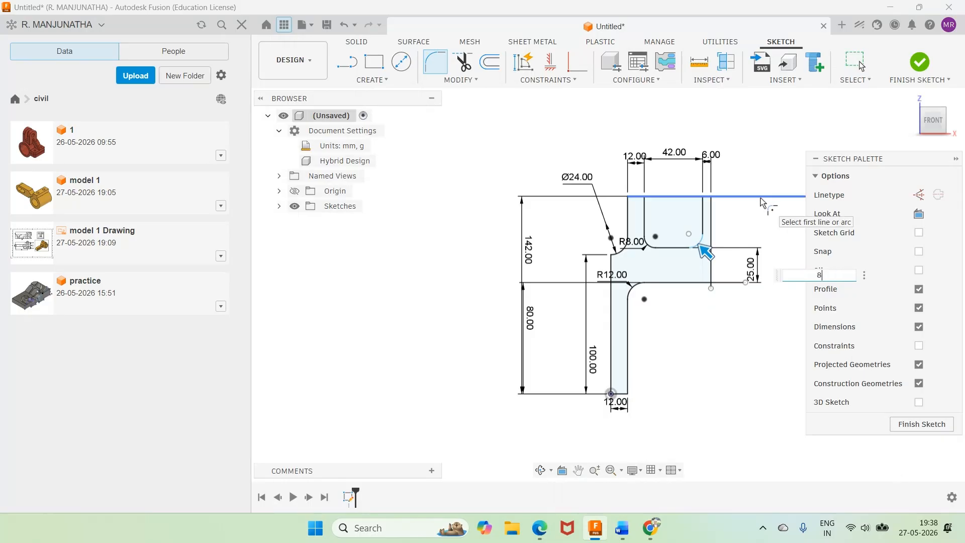
key(Return)
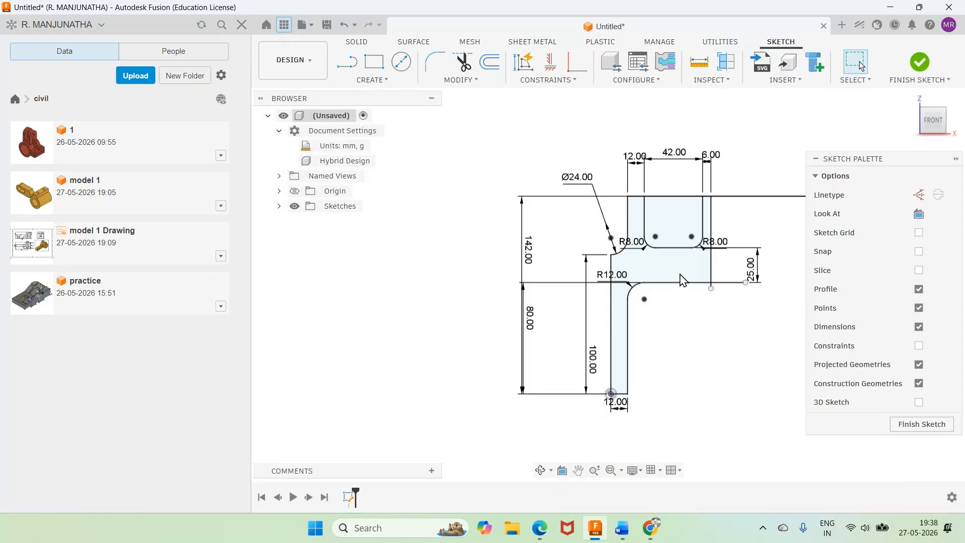
Step: Trim the overhanging line ends at the profile's lower right corner and the top line segment closing the 42 mm channel
key(t)
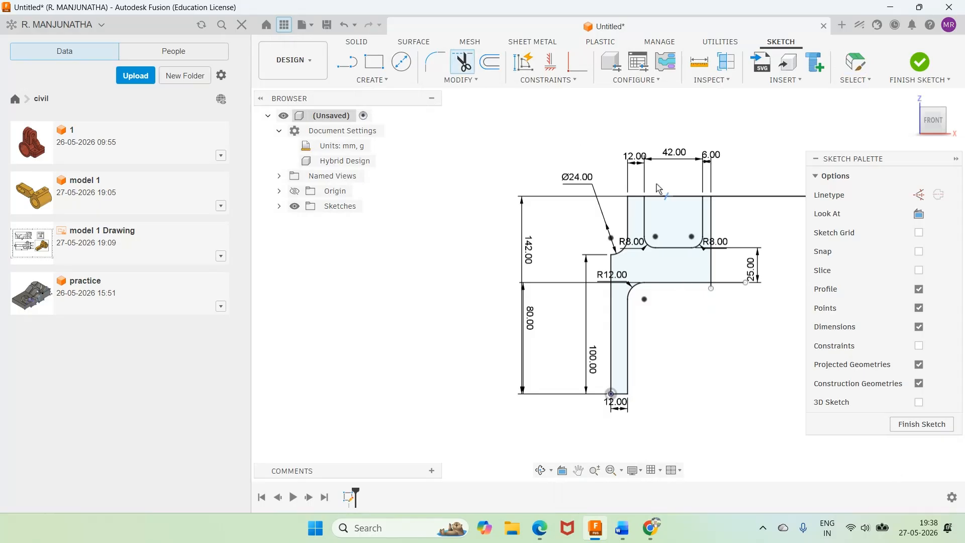
scroll(714, 286, up, 5)
click(717, 275)
scroll(724, 292, down, 5)
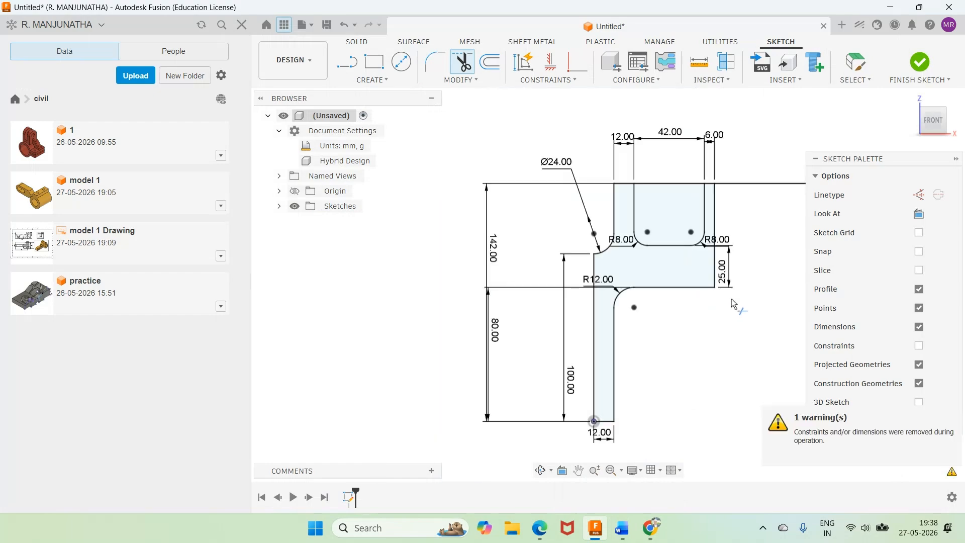
scroll(733, 300, down, 2)
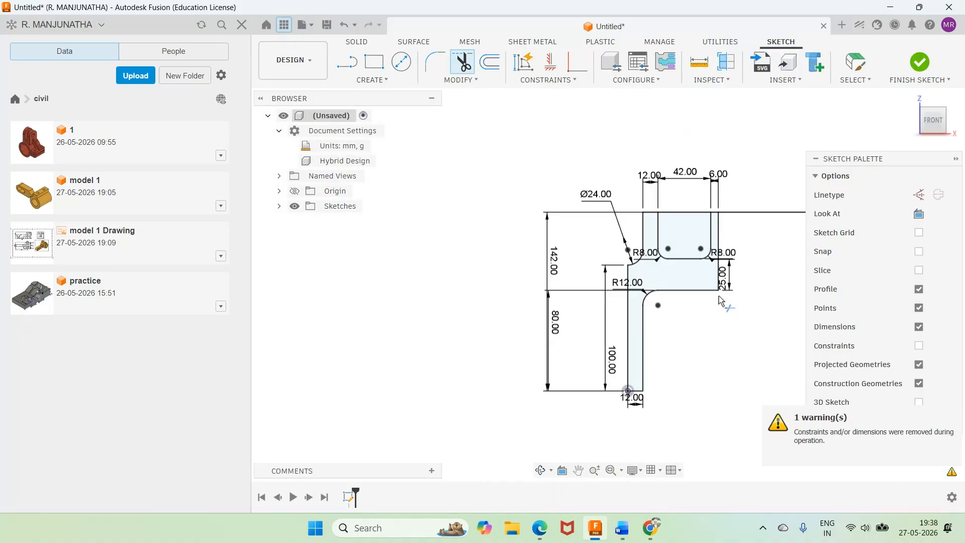
click(684, 213)
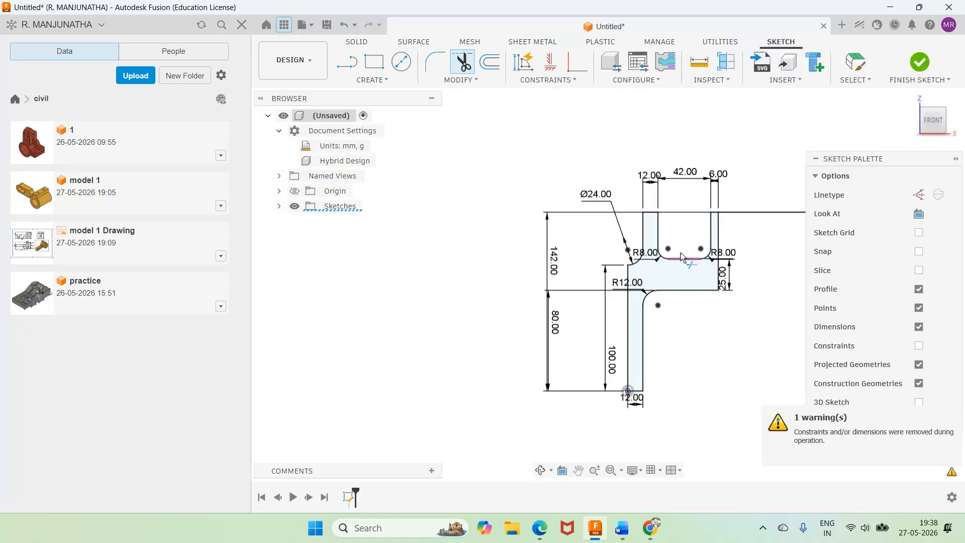
Step: Check the Word drawing, and sketch a rectangle in Fusion about 24.5 by 6.8 mm inward from the right edge of the 25 mm thick base
key(alt+Tab)
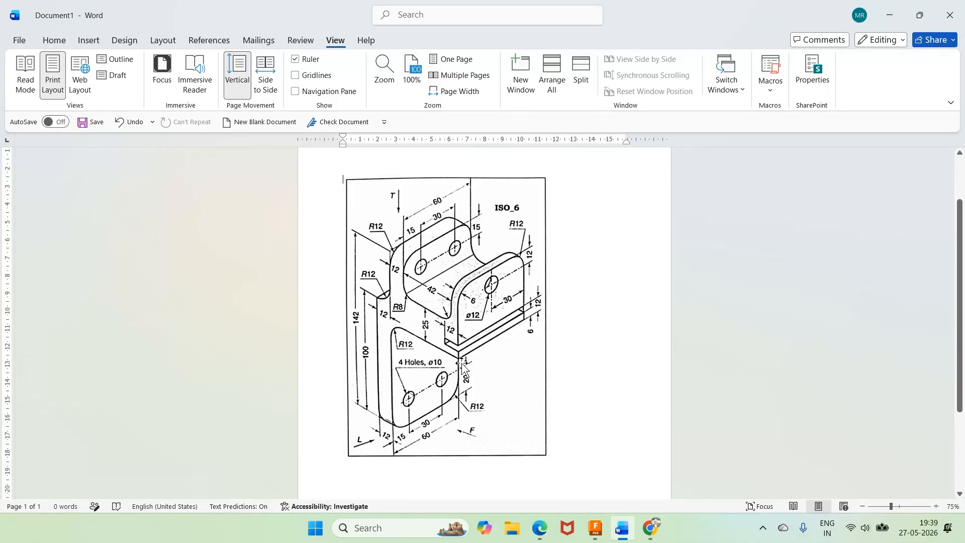
click(596, 532)
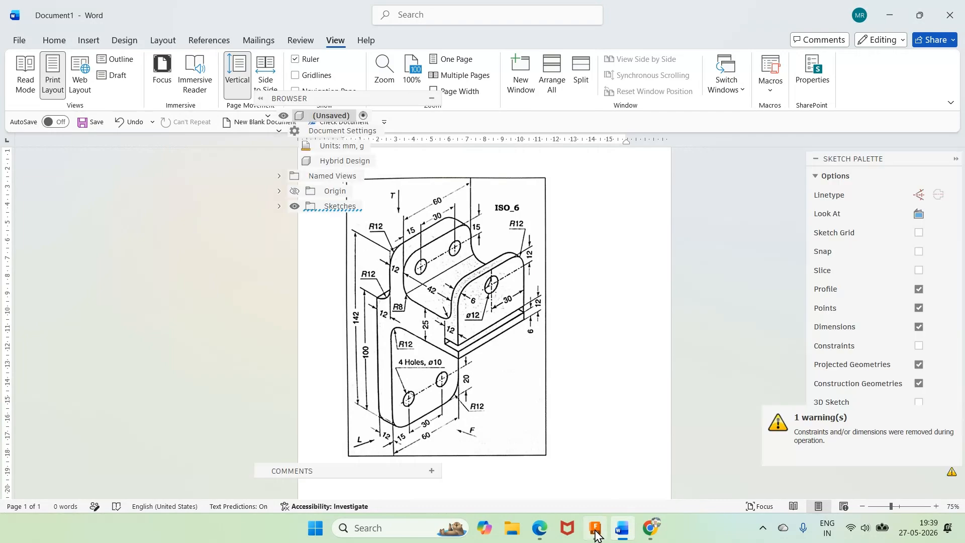
scroll(742, 261, up, 5)
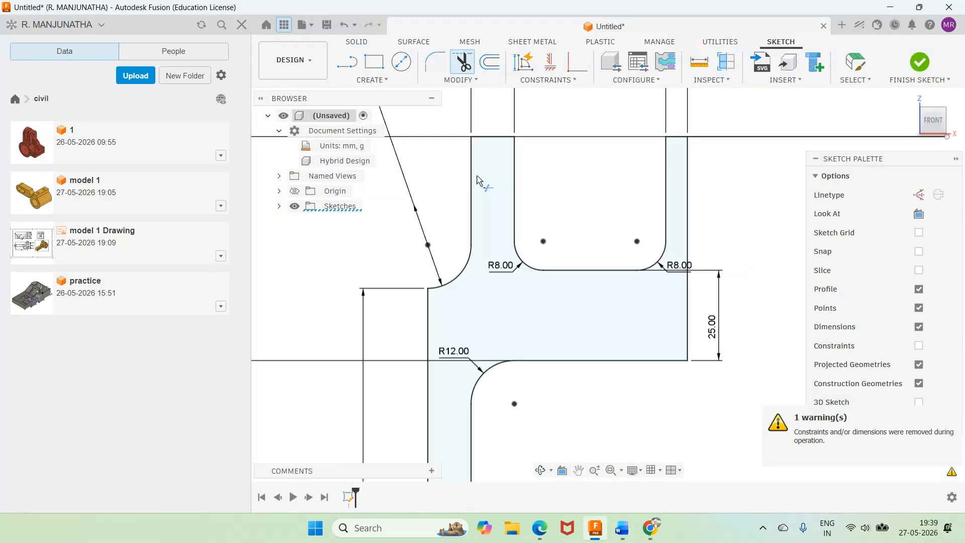
key(r)
click(687, 315)
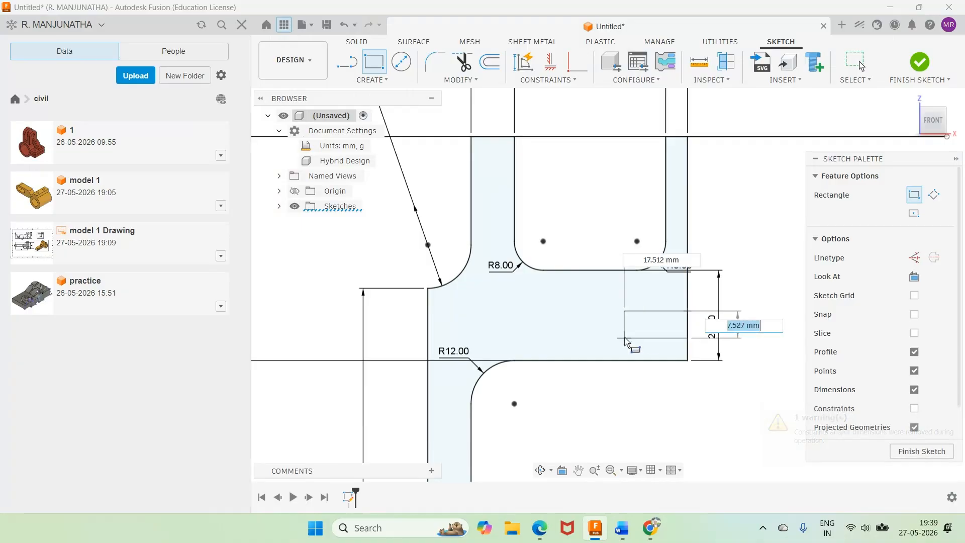
click(598, 336)
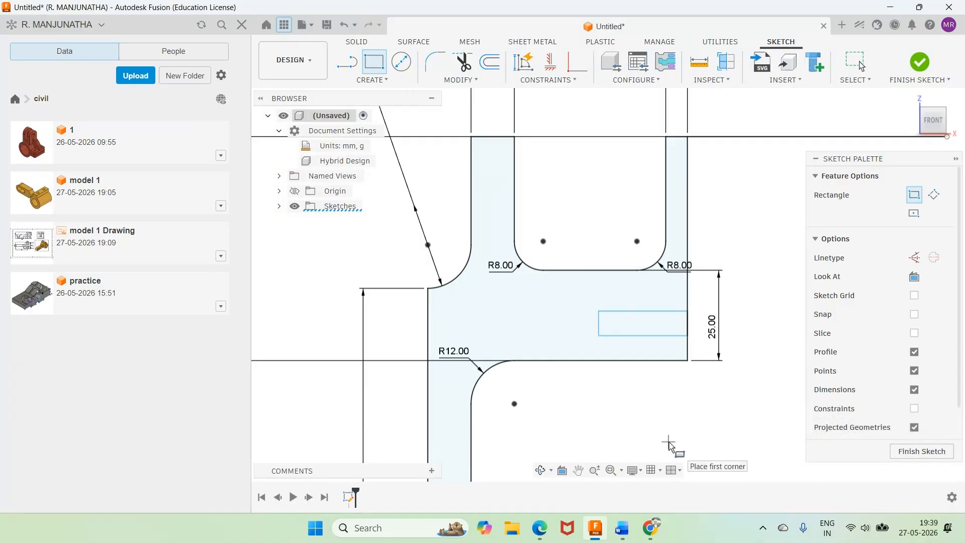
key(Escape)
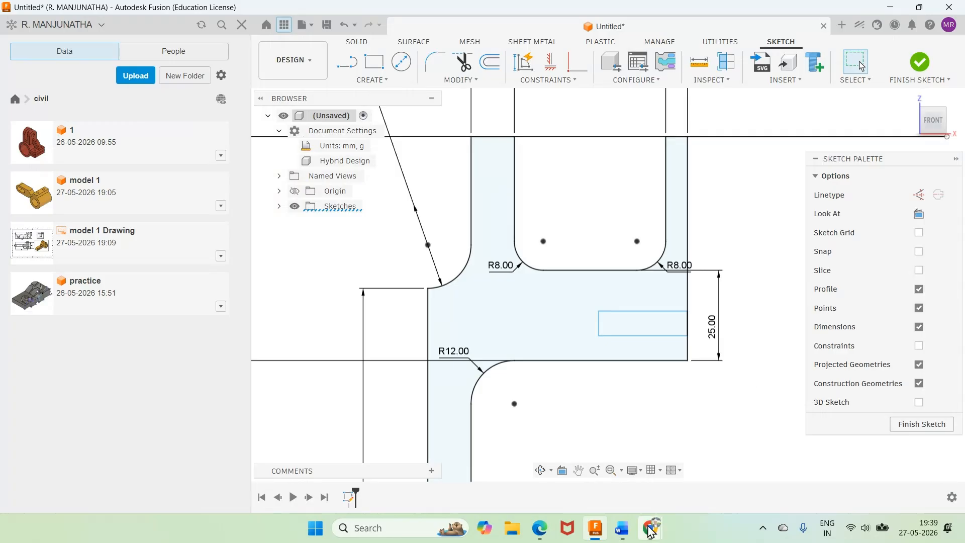
Step: Check the Word drawing, and dimension the rectangle's lower edge 6 mm above the base's bottom edge in Fusion
click(623, 532)
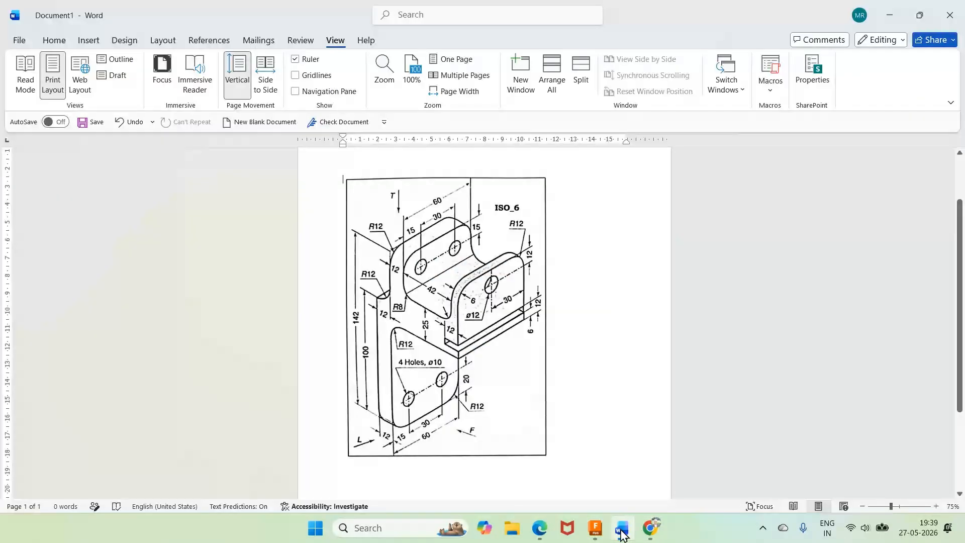
click(622, 533)
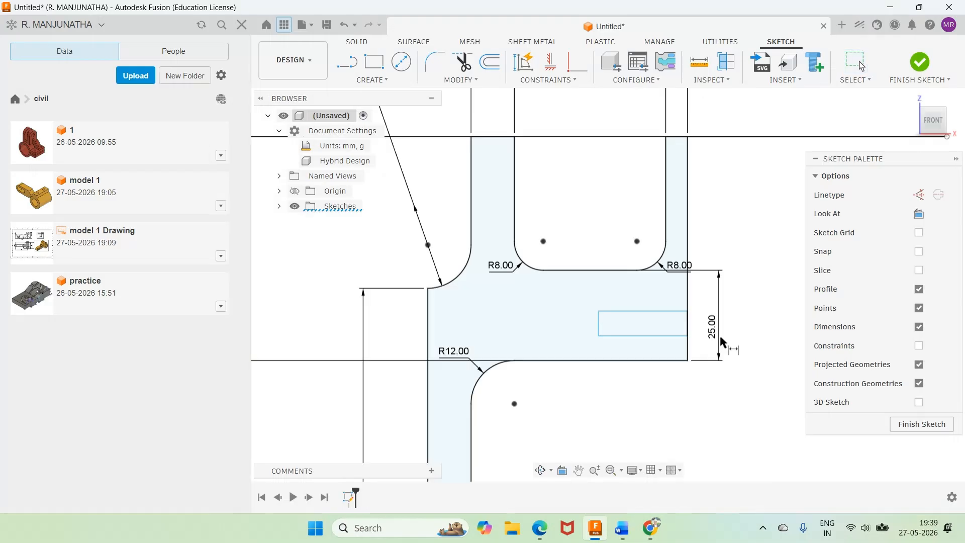
click(669, 336)
click(644, 361)
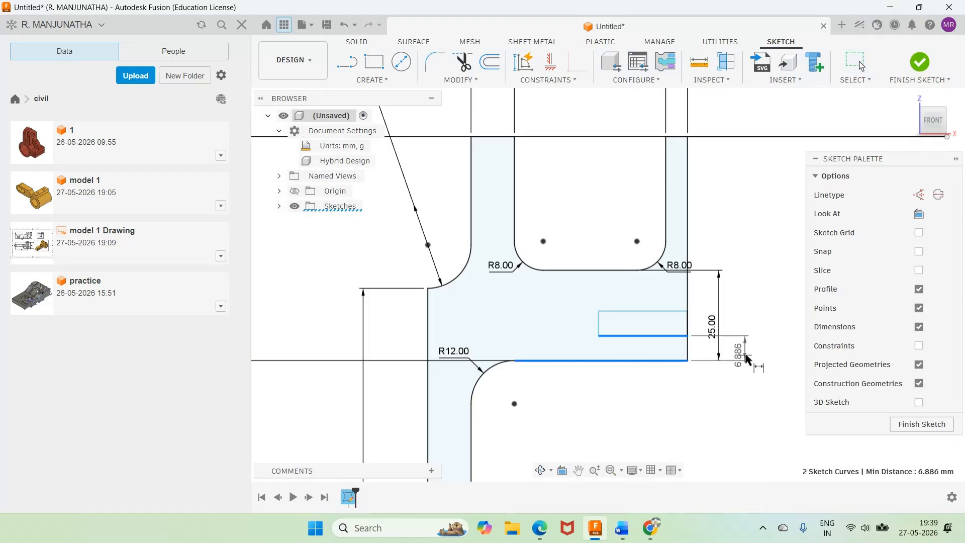
click(748, 358)
text(6)
key(Return)
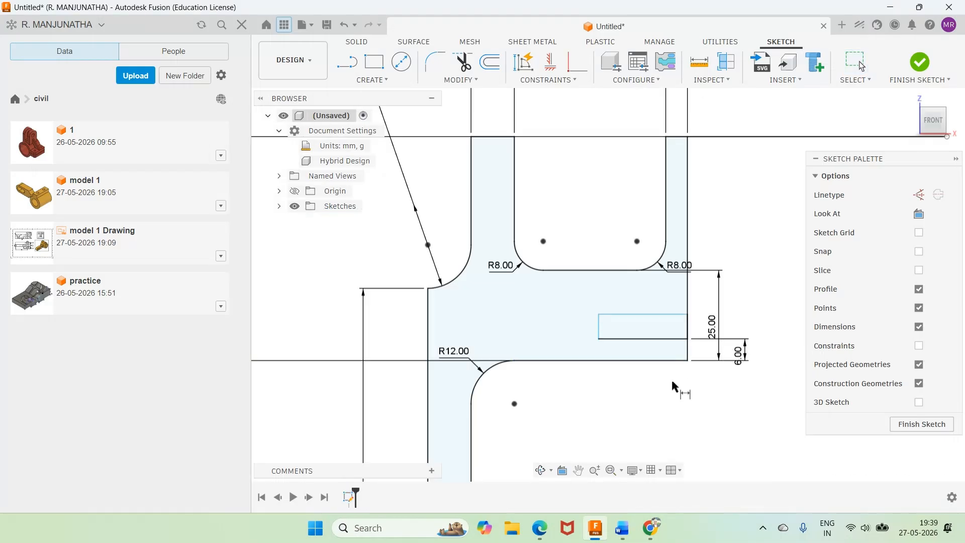
Step: Set the height of the rectangle in the base to 12 mm
click(601, 332)
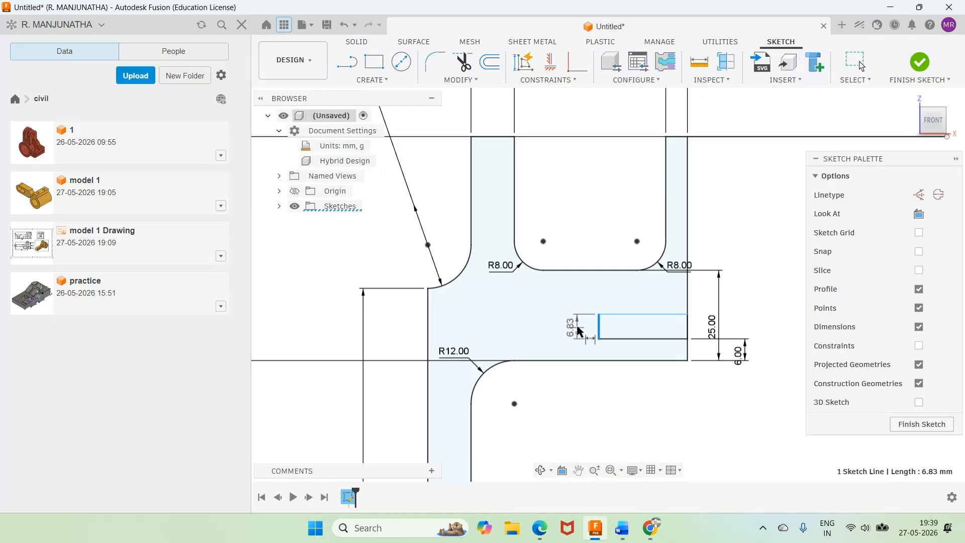
click(579, 332)
text(12)
key(Return)
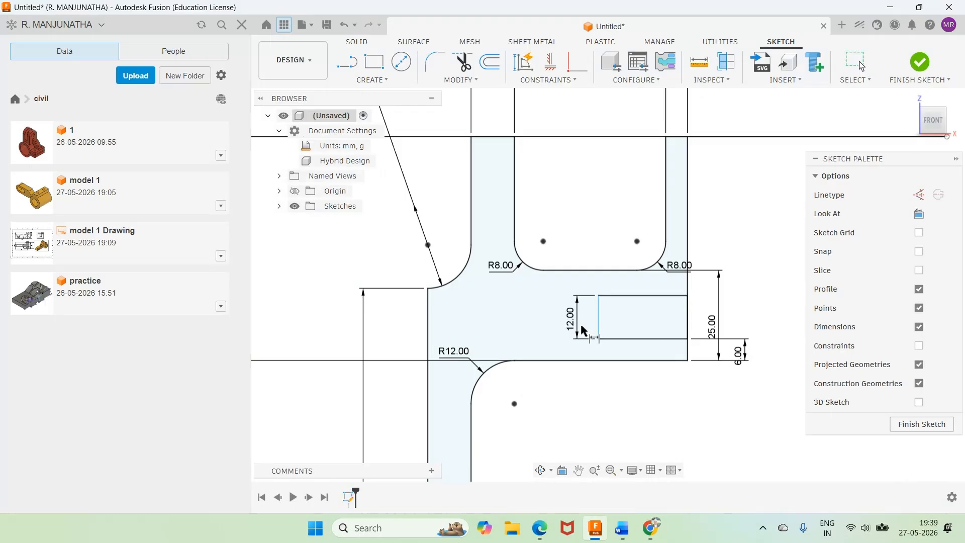
Step: Check the Word drawing, and set the rectangle's width to 12 mm in Fusion
click(624, 529)
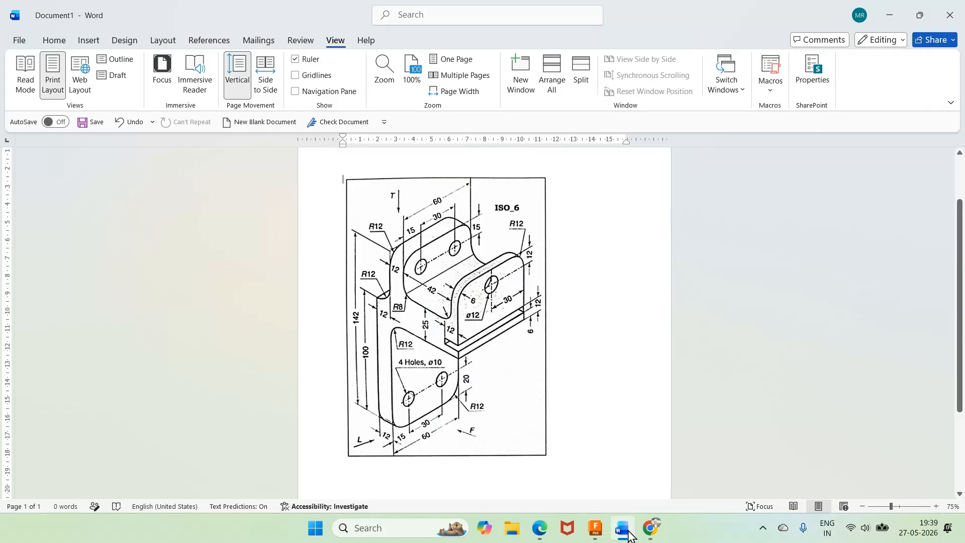
click(627, 532)
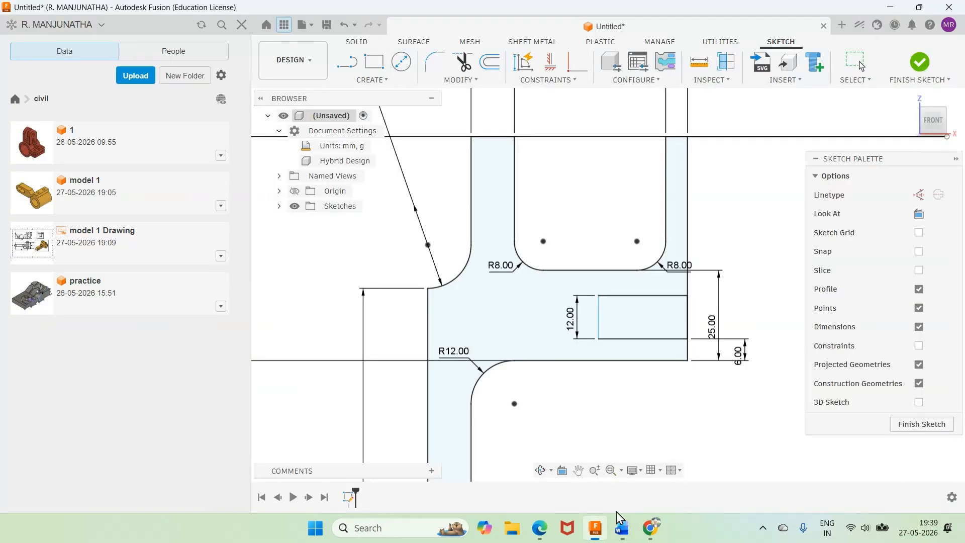
click(632, 339)
click(654, 393)
text(12)
key(Return)
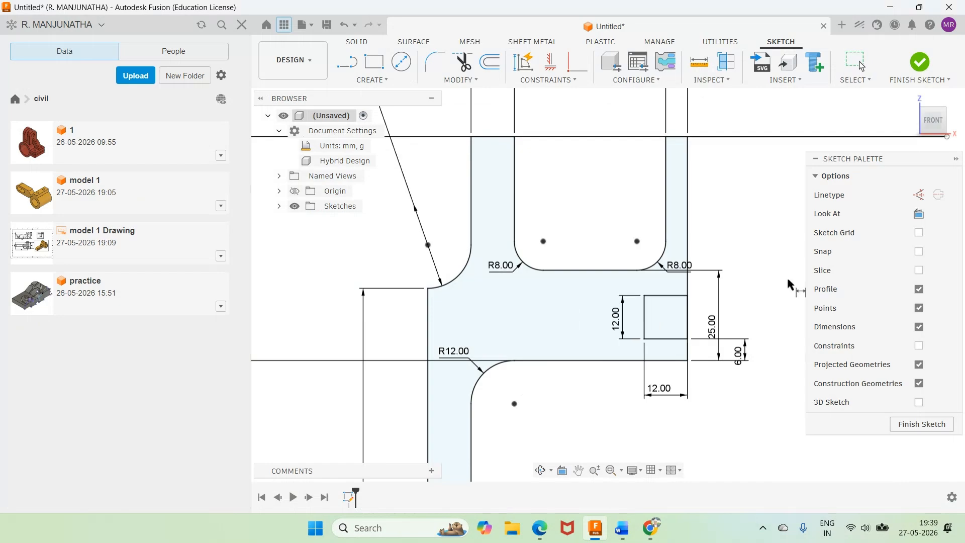
Step: Check the Word drawing, and in Fusion replace the rectangle's height dimension with a 12 mm dimension from its upper edge to the base's bottom edge
click(623, 529)
click(623, 529)
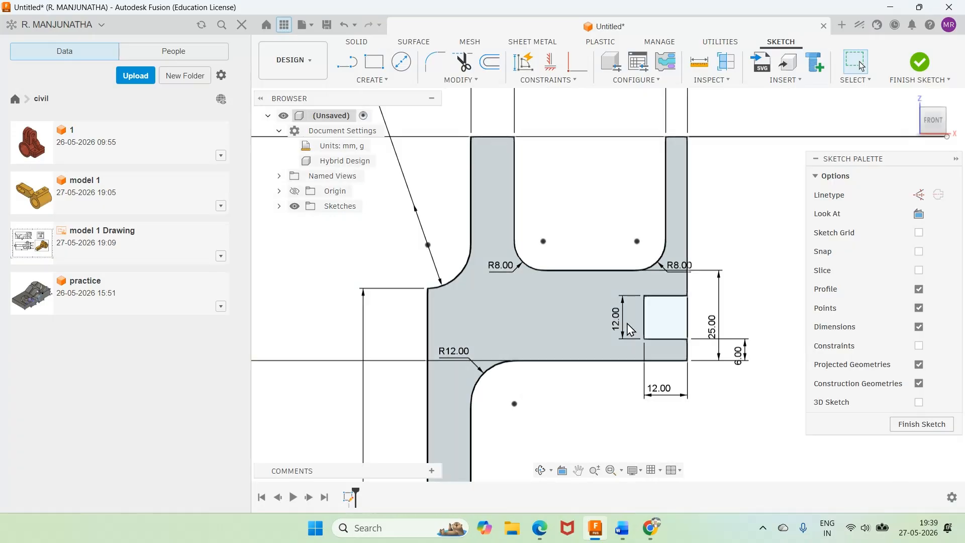
click(624, 529)
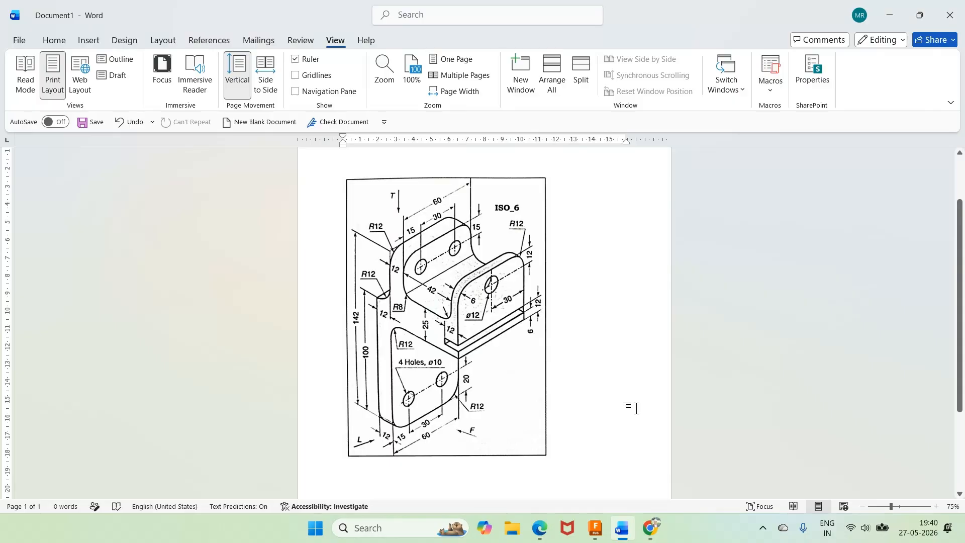
click(622, 529)
click(723, 347)
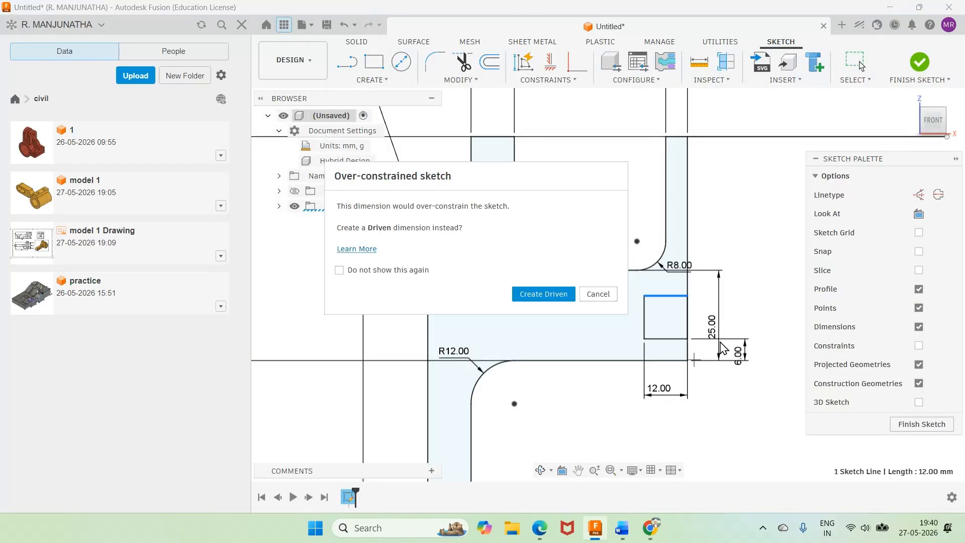
click(604, 295)
click(666, 296)
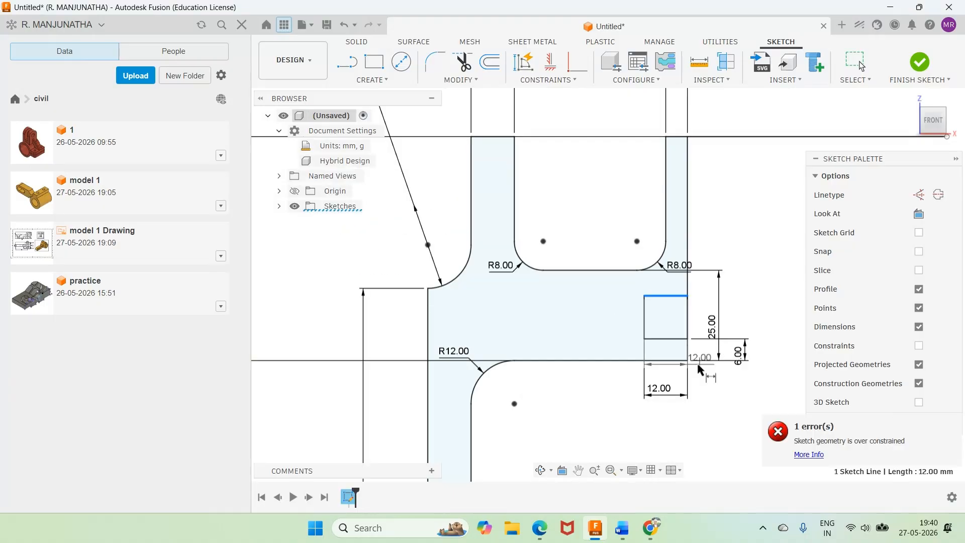
click(649, 360)
click(613, 326)
text(12)
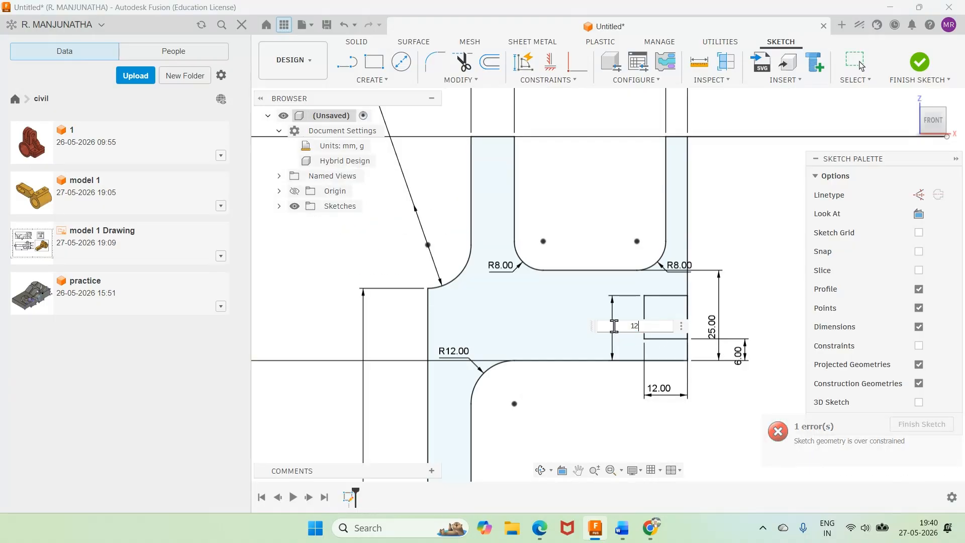
key(Return)
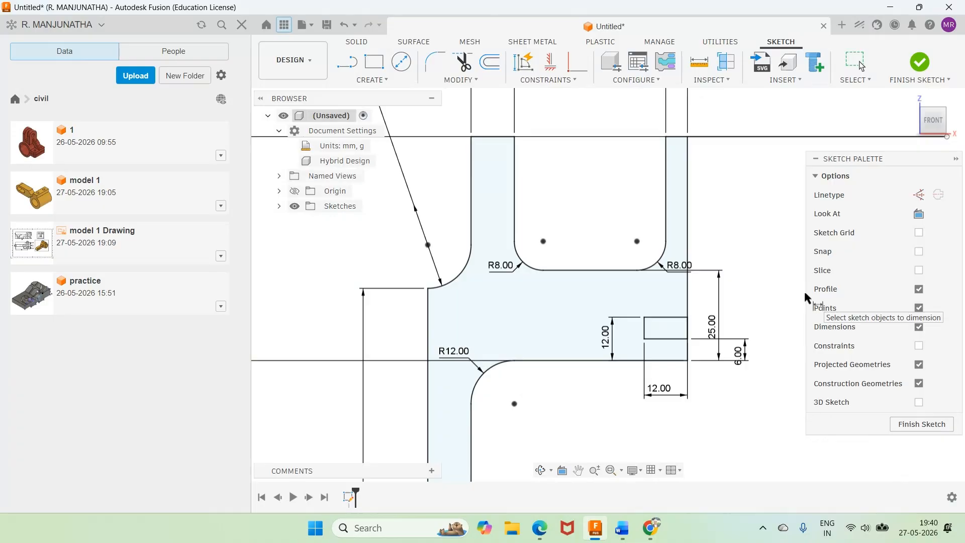
Step: Trim the line segments on the base's right edge that close off the side groove's opening
click(463, 62)
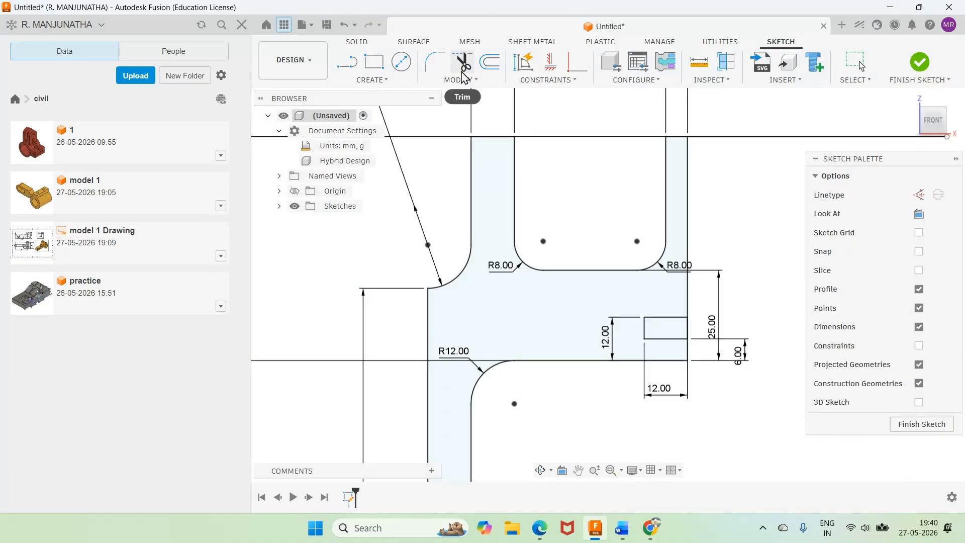
click(688, 309)
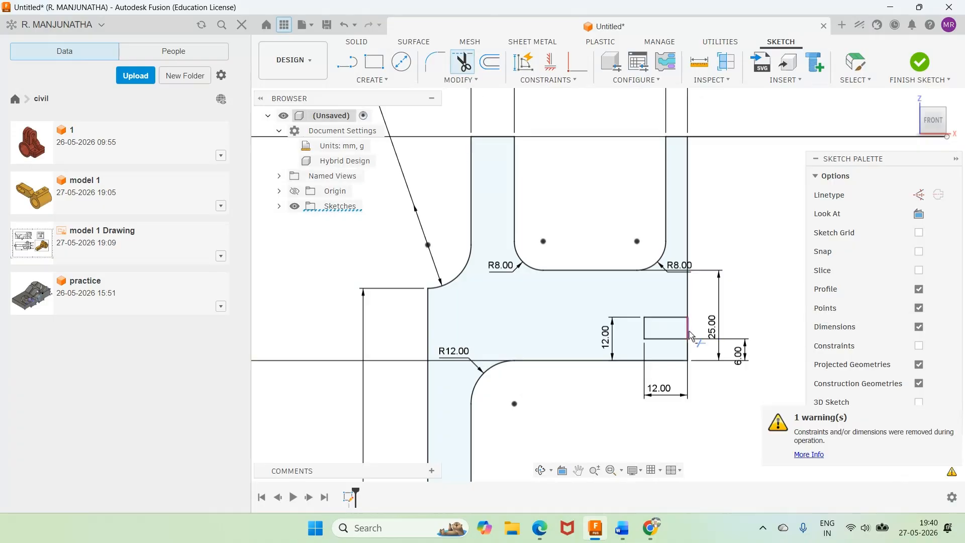
click(688, 329)
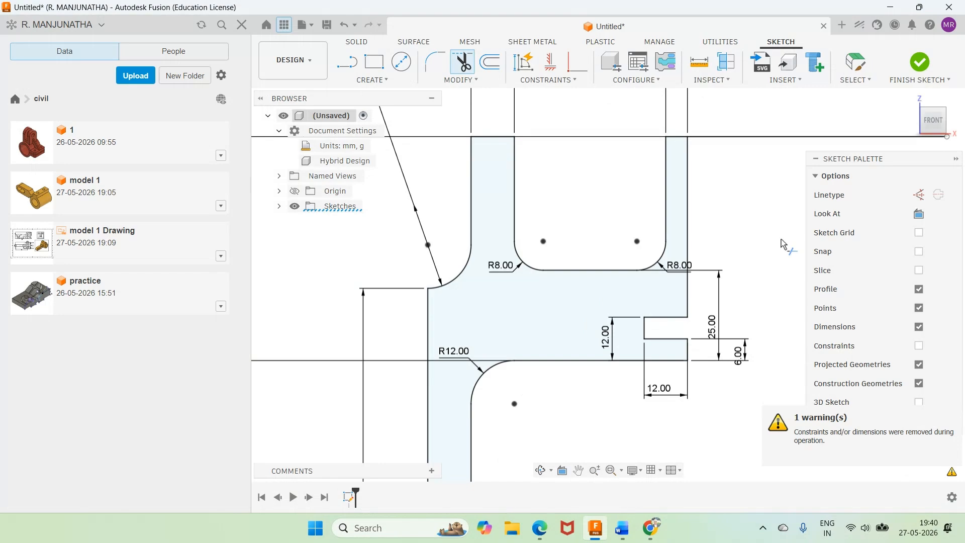
Step: Reposition the 80 and 100 mm height dimensions and the R12 label clear of the vertical leg, and move the Ø24 label below its arc
scroll(782, 239, down, 4)
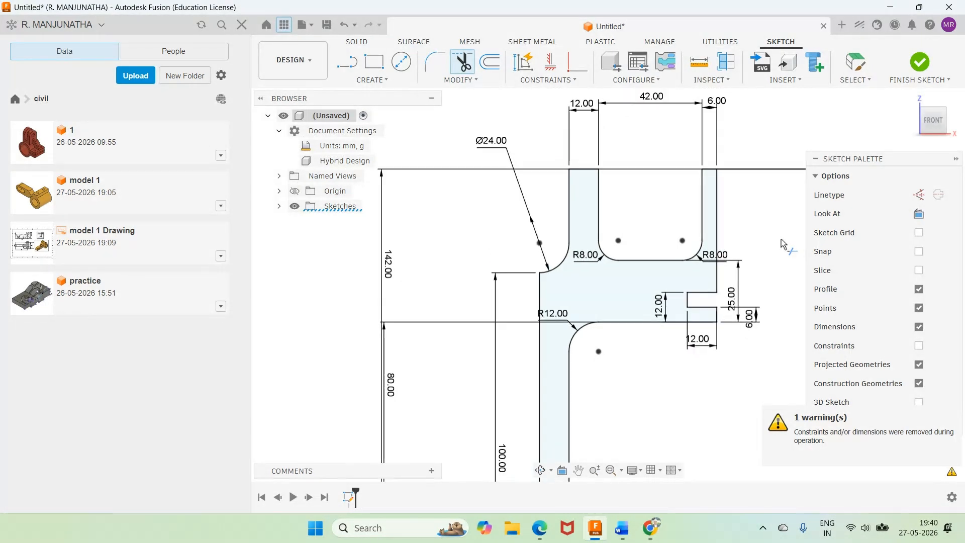
scroll(782, 239, down, 2)
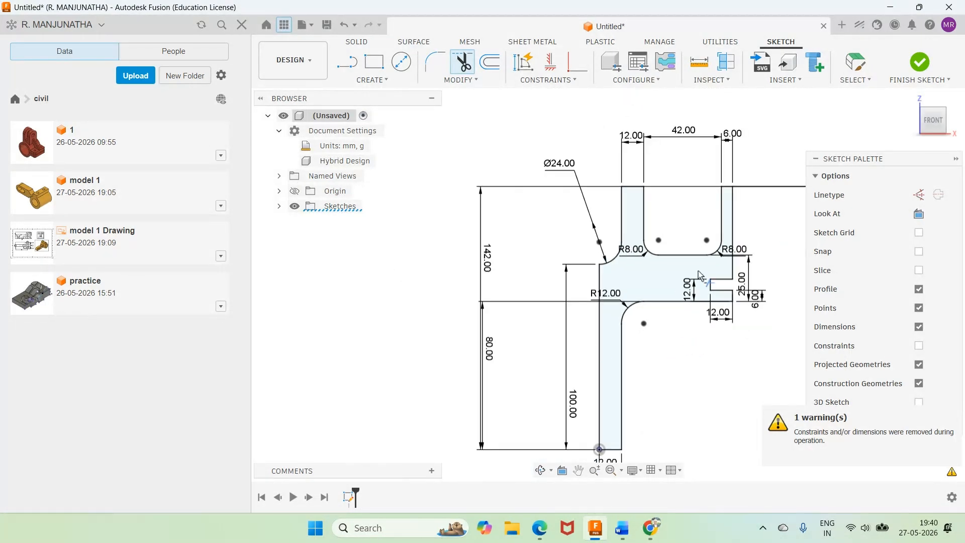
click(856, 63)
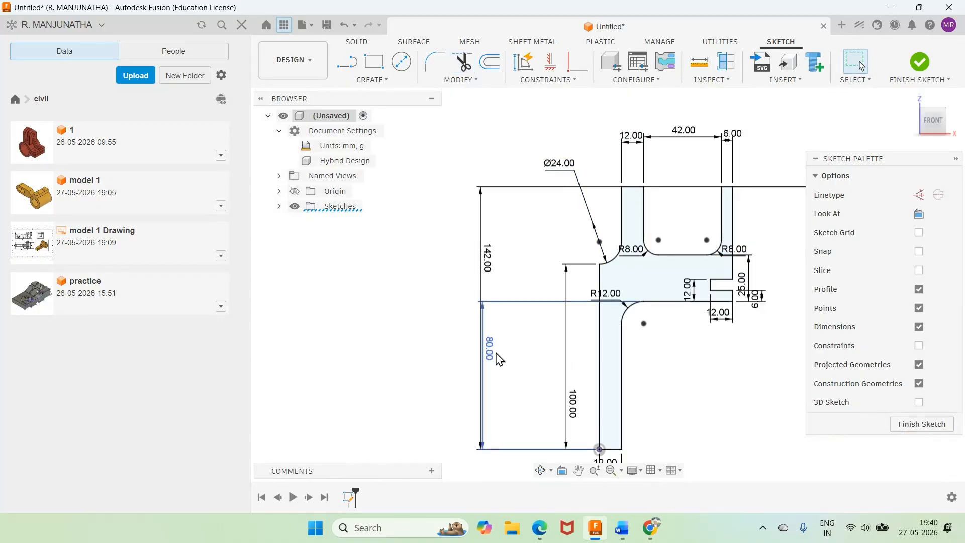
drag(499, 359, 564, 362)
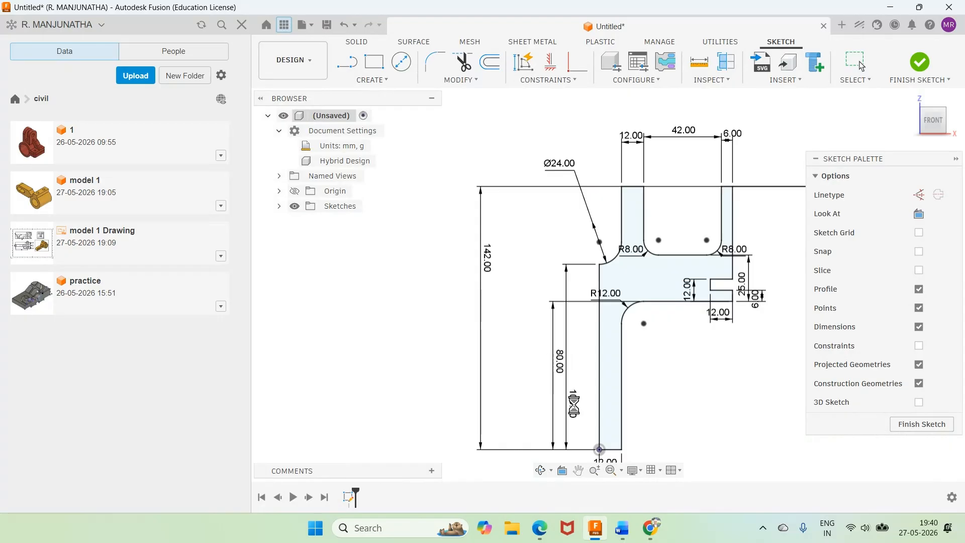
drag(575, 405, 533, 392)
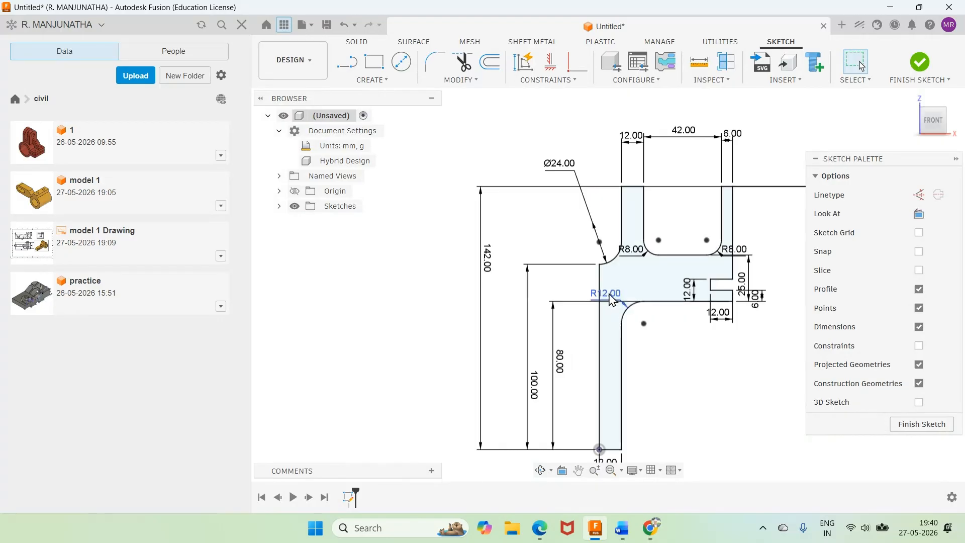
drag(611, 300, 576, 292)
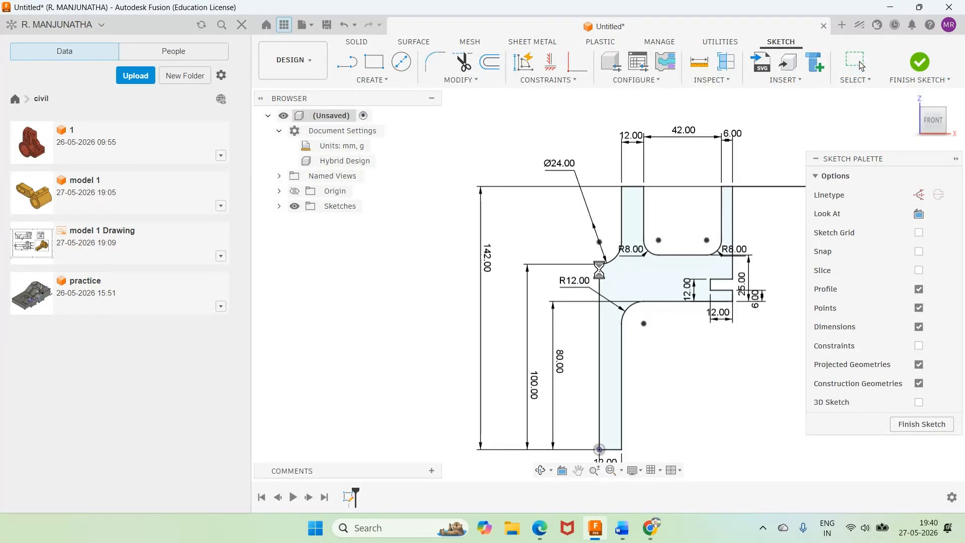
key(Escape)
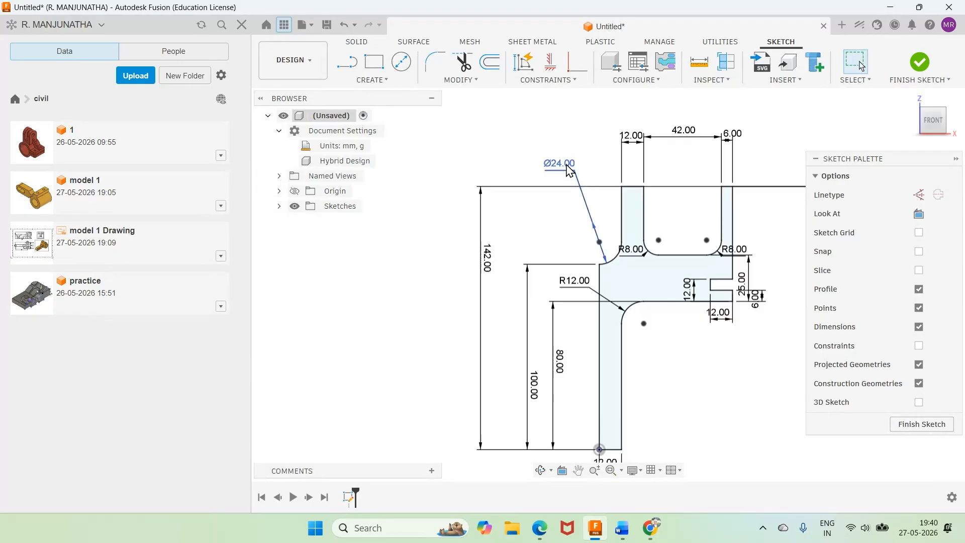
drag(568, 169, 622, 286)
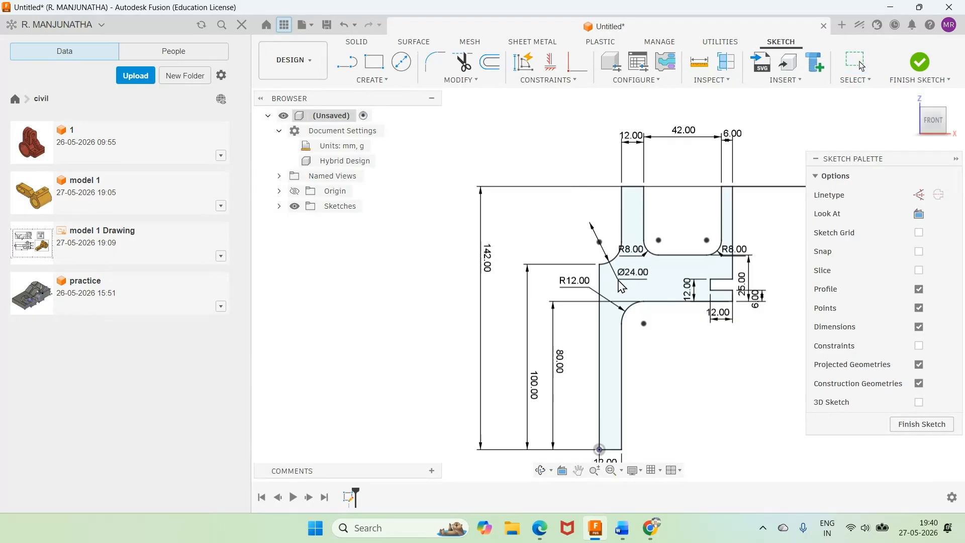
Step: Move both R8 labels outside the channel, and line up the 12, 42 and 6 mm width dimensions just above the profile
drag(632, 250, 614, 217)
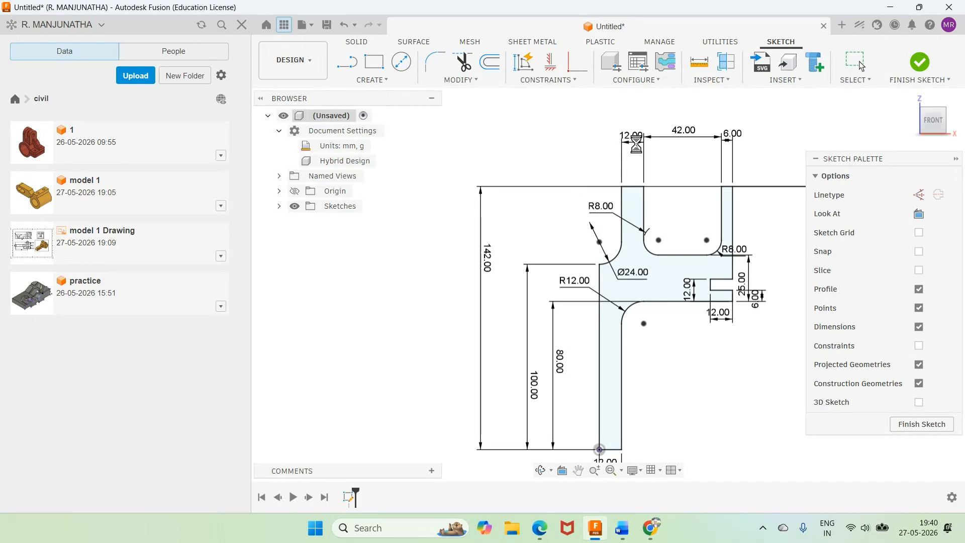
drag(635, 146, 636, 170)
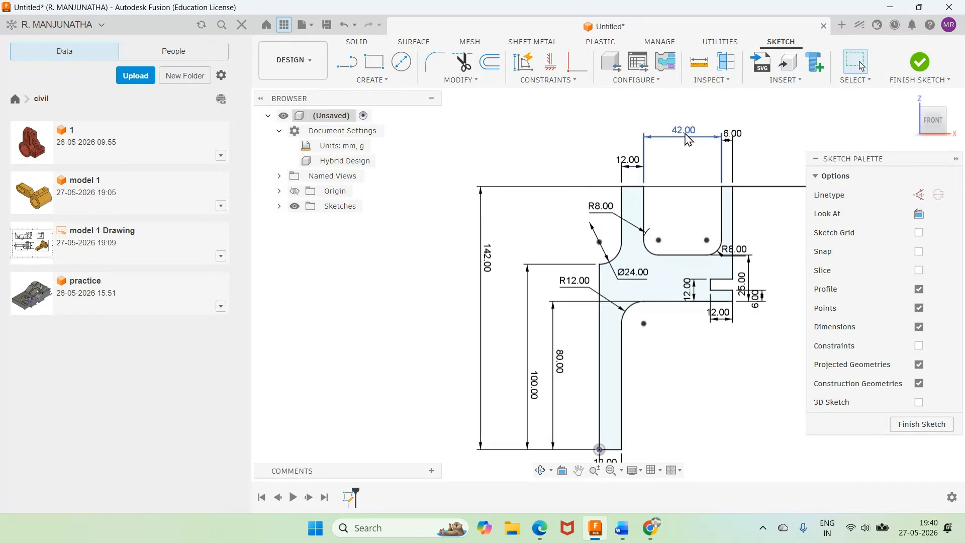
drag(688, 140, 686, 170)
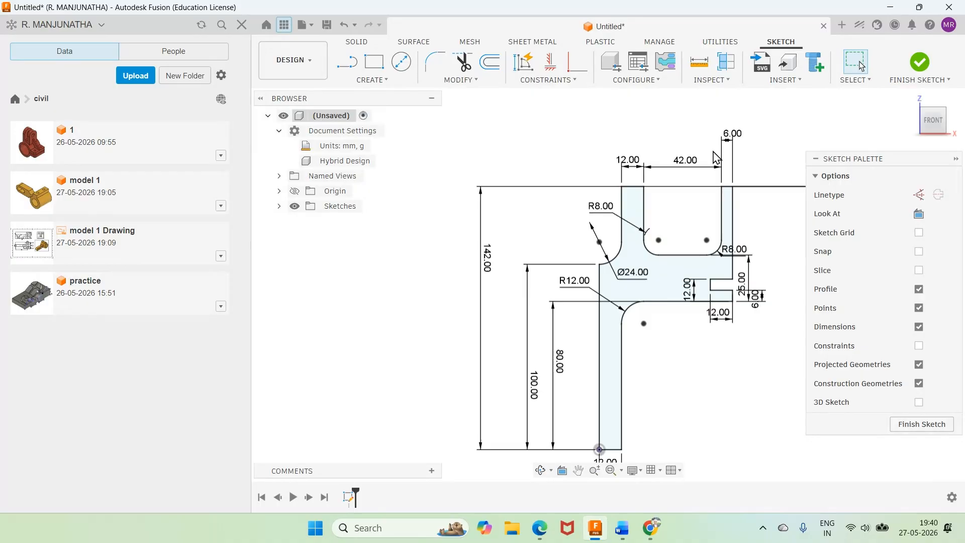
drag(735, 138, 745, 167)
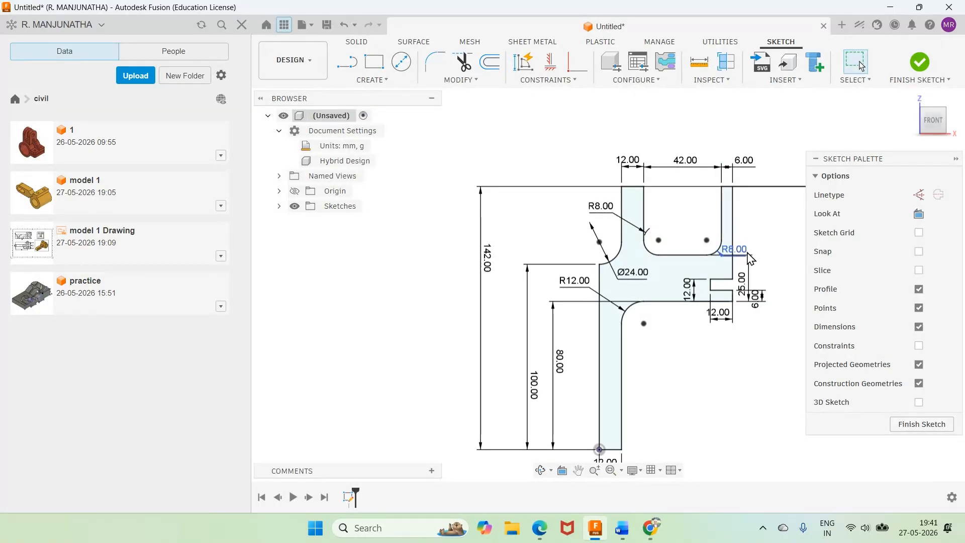
drag(750, 258, 764, 276)
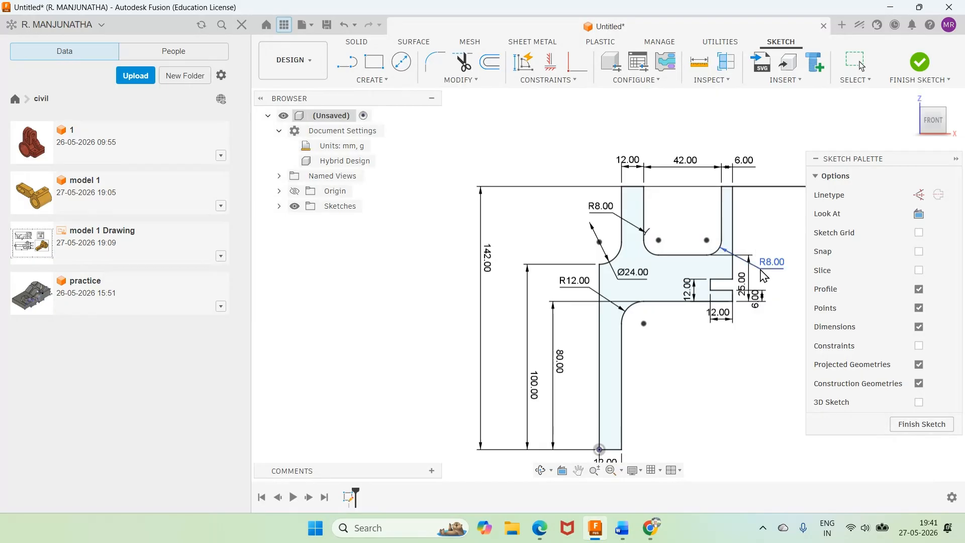
Step: Spread out the side groove's 12 mm width, 12 mm and 6 mm height dimensions below the base, and move the 25 mm dimension further right
drag(723, 316, 726, 347)
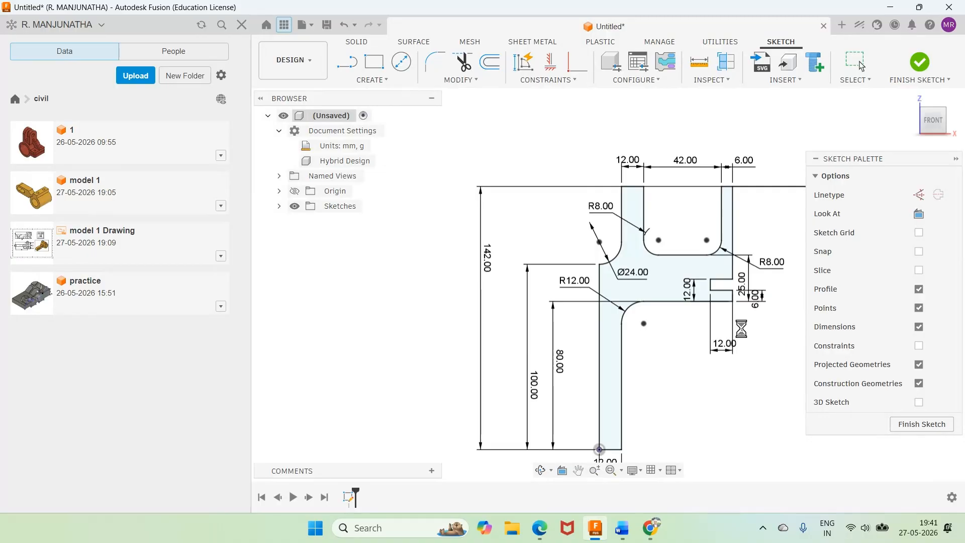
drag(754, 298, 757, 351)
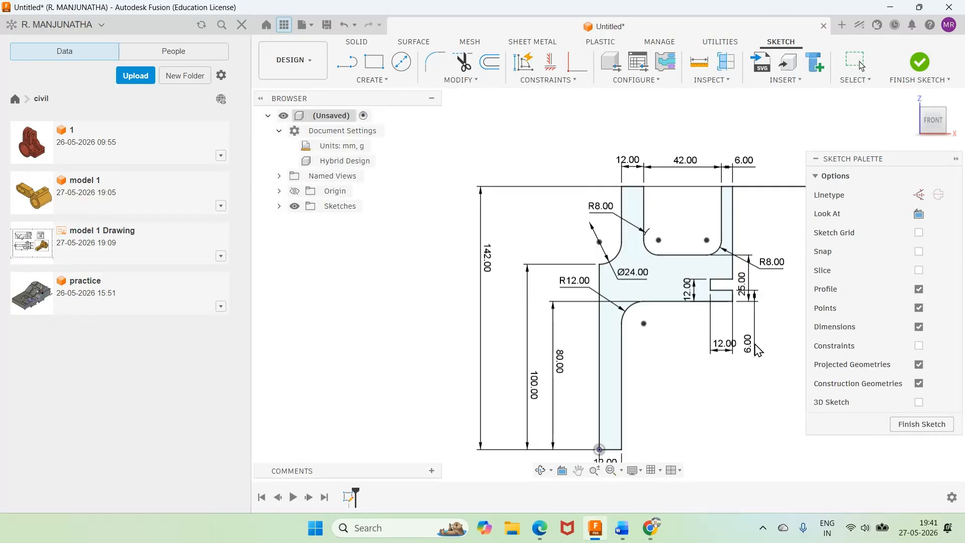
drag(743, 284, 796, 284)
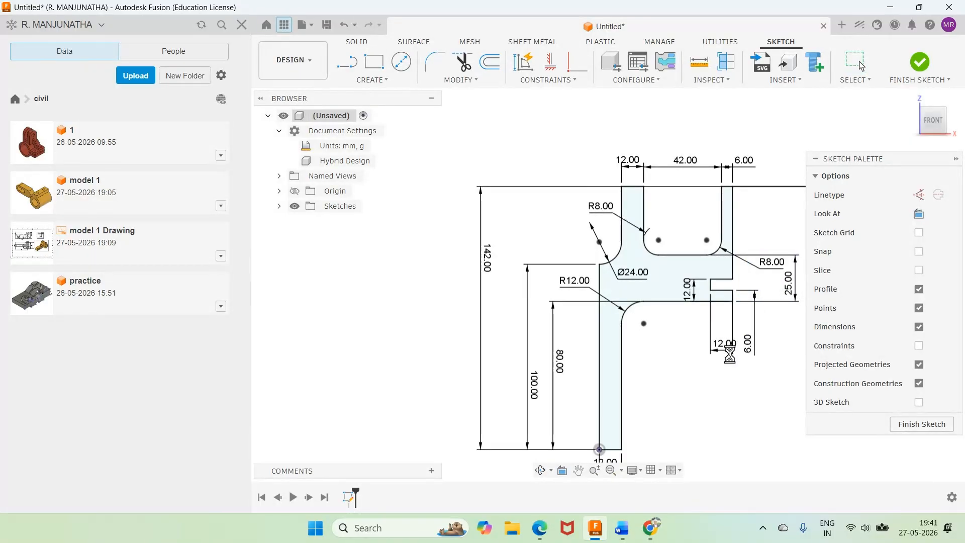
drag(727, 352, 696, 352)
drag(696, 294, 695, 323)
scroll(774, 225, down, 4)
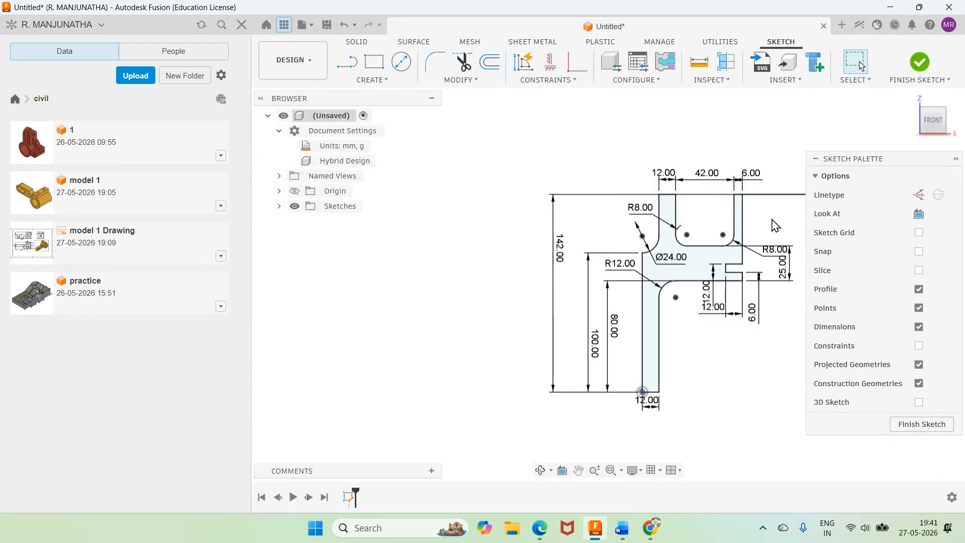
Step: Trim the overhanging end of the horizontal top line beyond the profile's 6 mm wall
scroll(775, 225, down, 3)
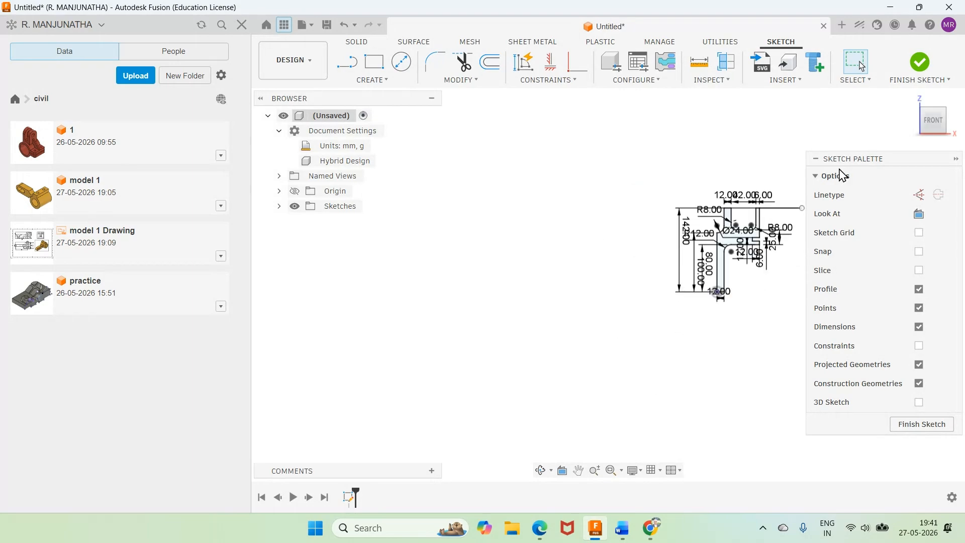
scroll(809, 189, up, 5)
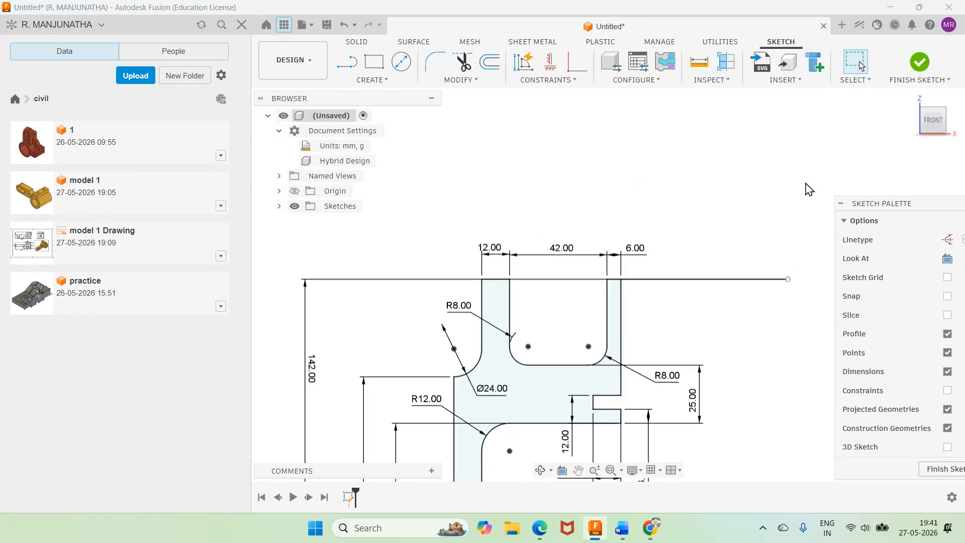
key(t)
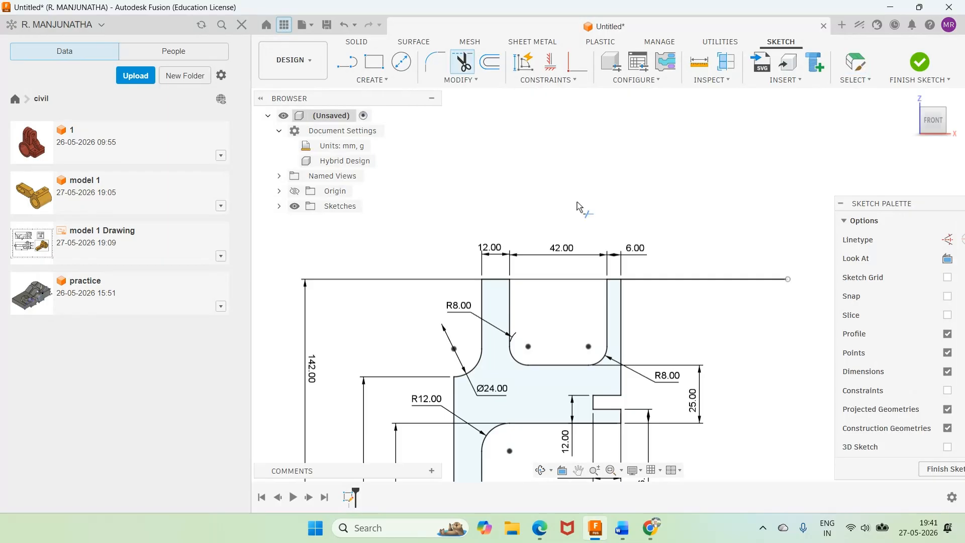
click(643, 280)
scroll(711, 302, down, 1)
scroll(712, 302, down, 1)
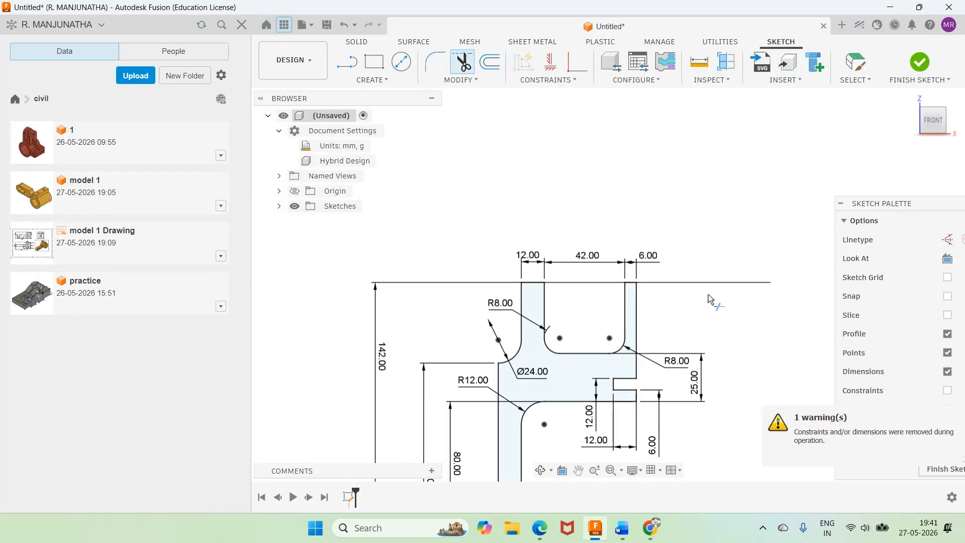
scroll(718, 306, down, 1)
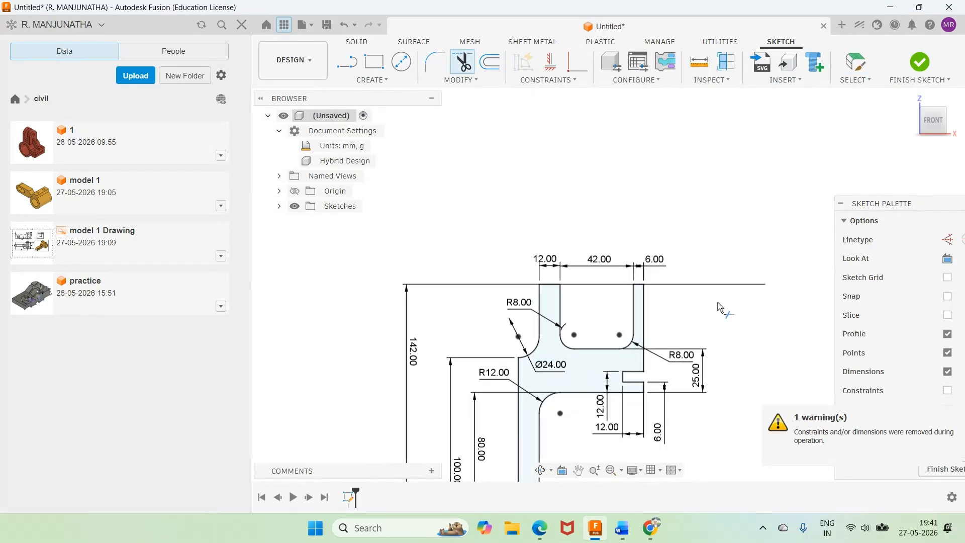
scroll(718, 305, down, 4)
click(582, 364)
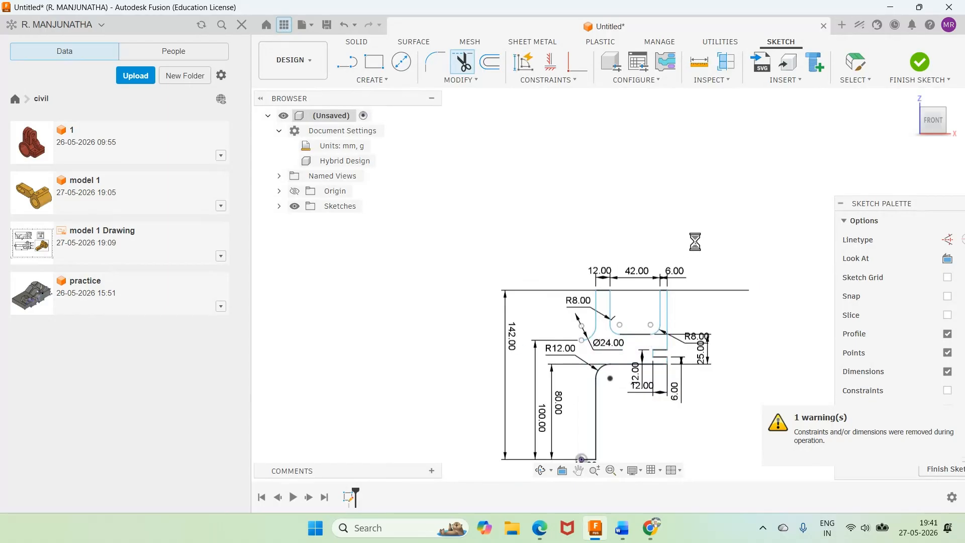
key(Escape)
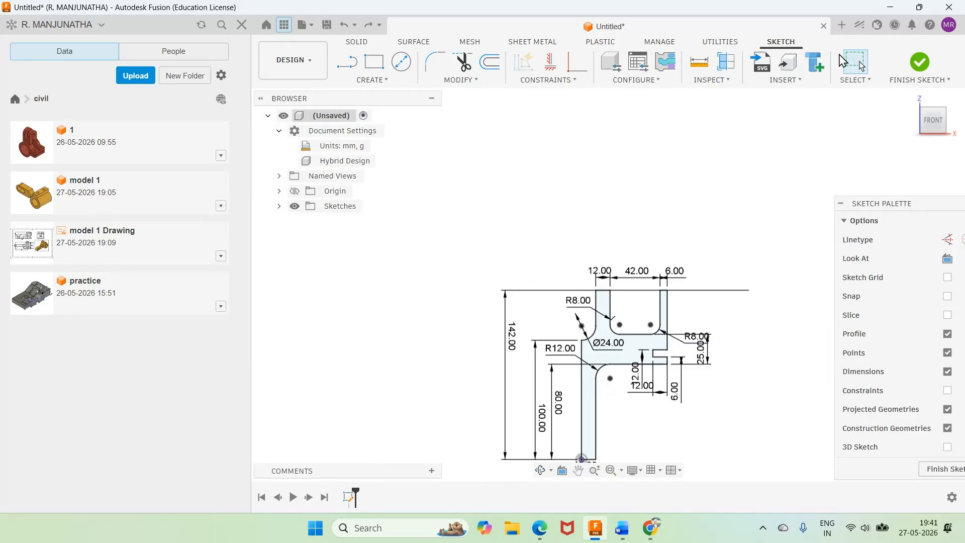
Step: Move the 142 mm height label toward the upper end of its dimension line and the leg's 12 mm width dimension below the profile
mouse_move(519, 343)
mouse_down()
mouse_move(718, 333)
mouse_move(508, 309)
mouse_up()
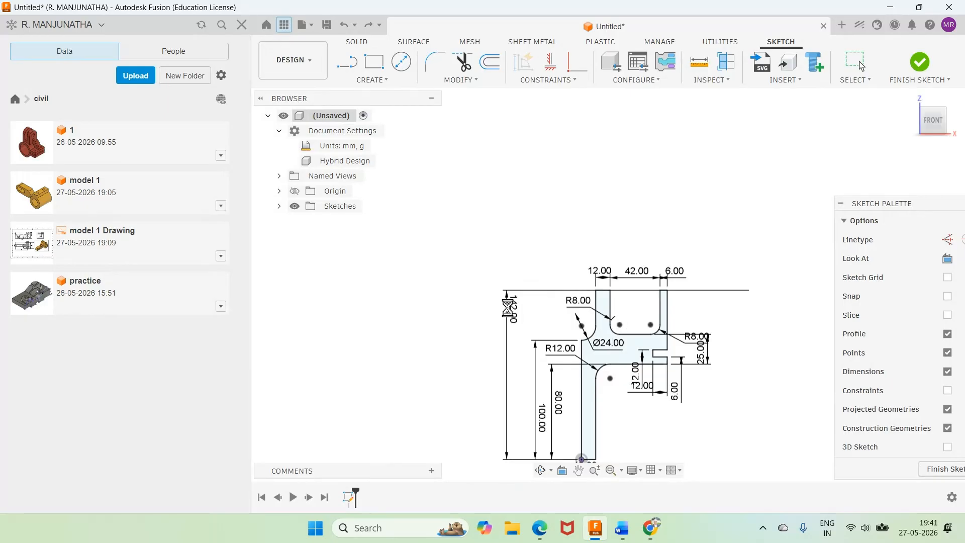
scroll(700, 231, down, 3)
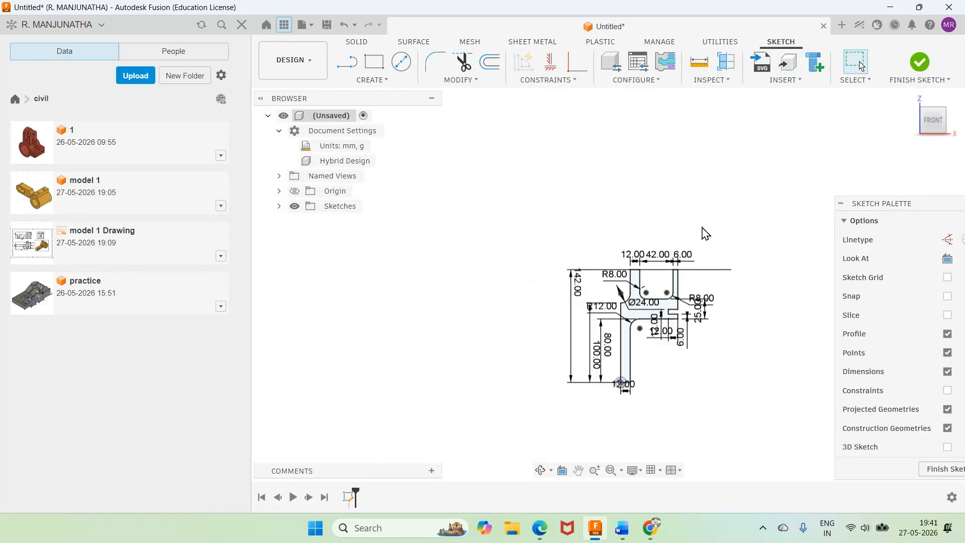
click(625, 387)
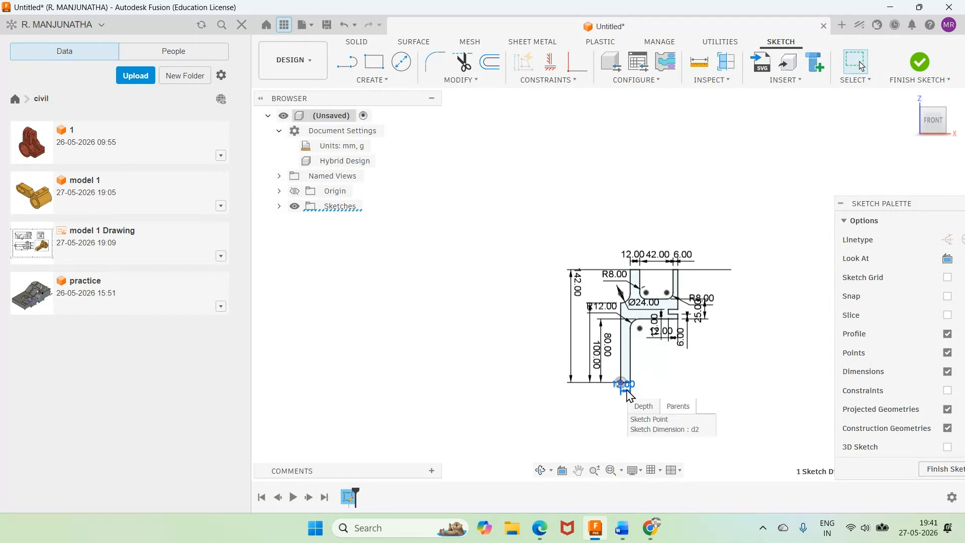
drag(626, 394, 604, 416)
scroll(674, 390, up, 5)
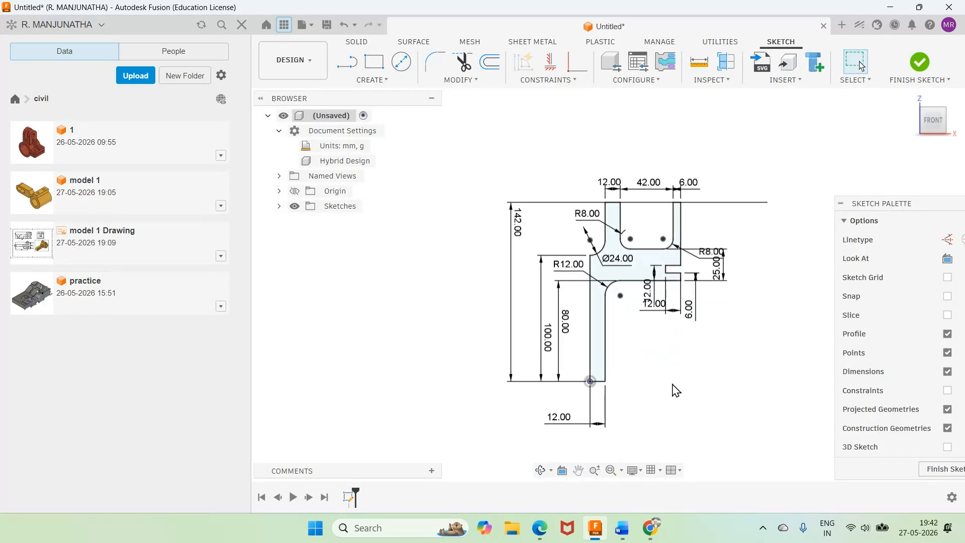
scroll(677, 390, up, 1)
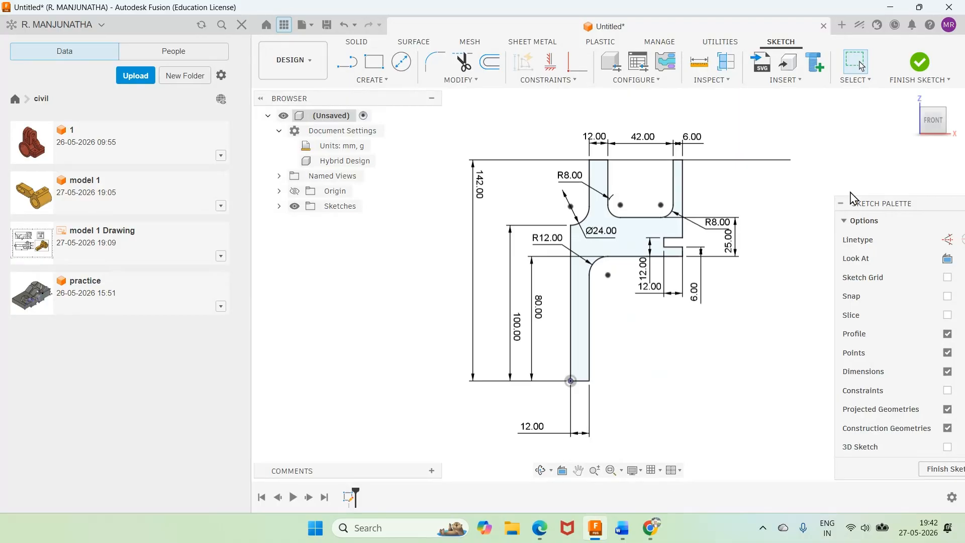
Step: Finish the sketch, check the bracket depth in the Word reference drawing, and extrude the front profile 60 mm as a new body
click(921, 63)
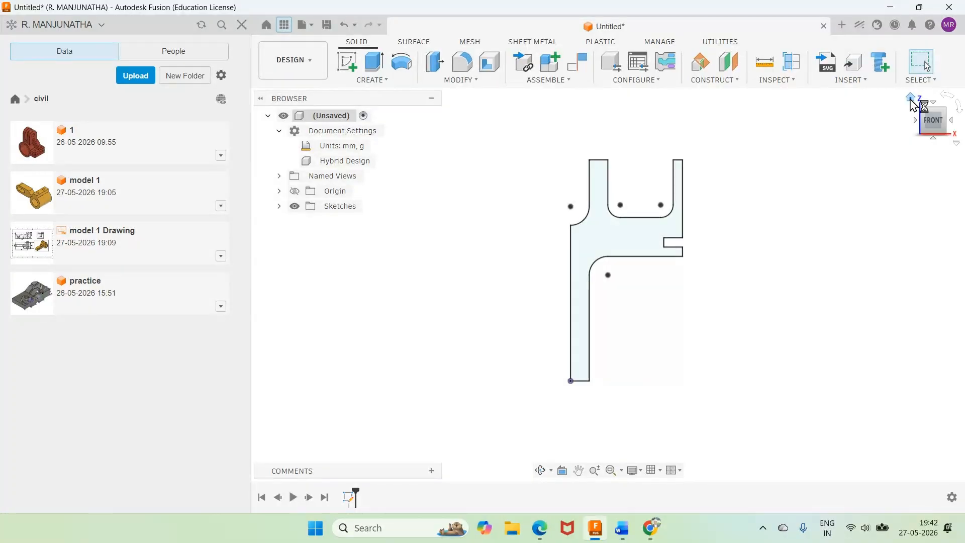
click(911, 99)
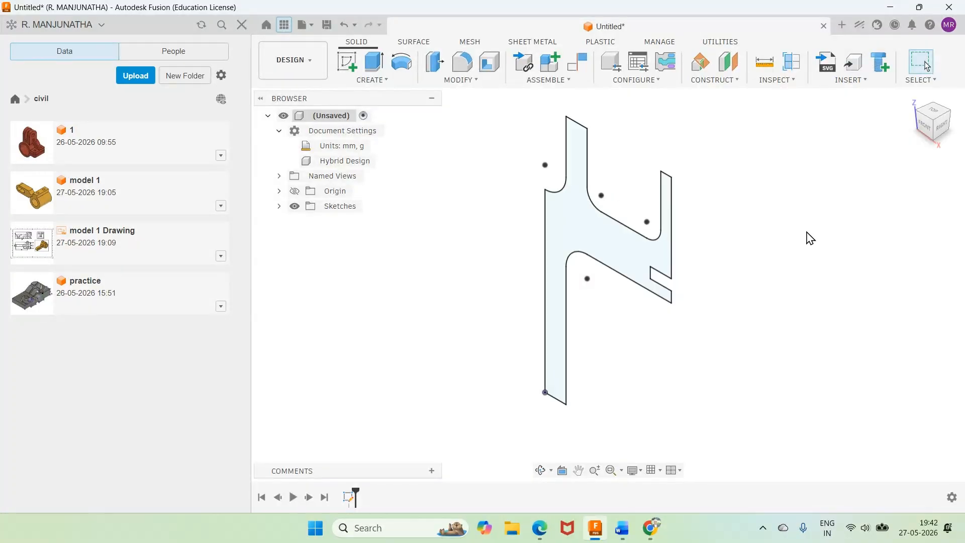
click(623, 529)
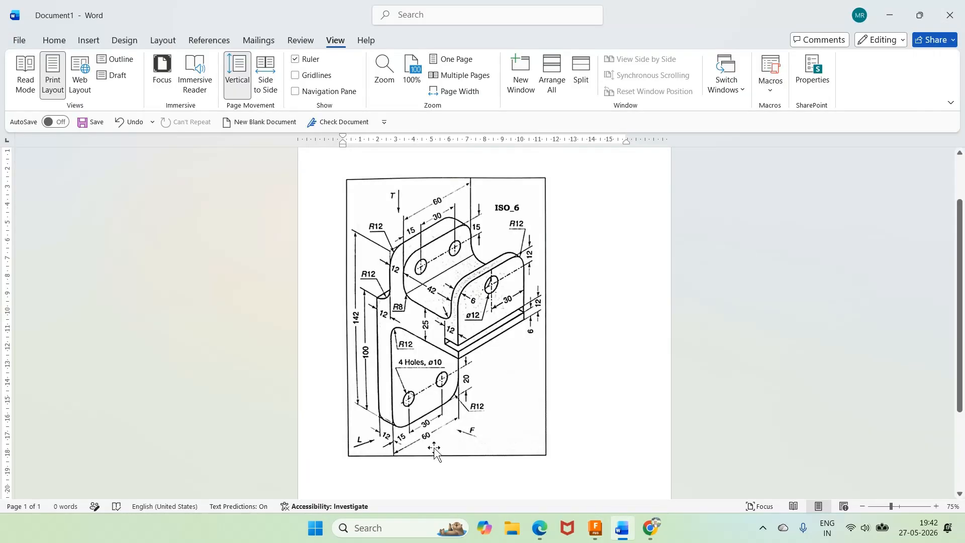
key(alt+Tab)
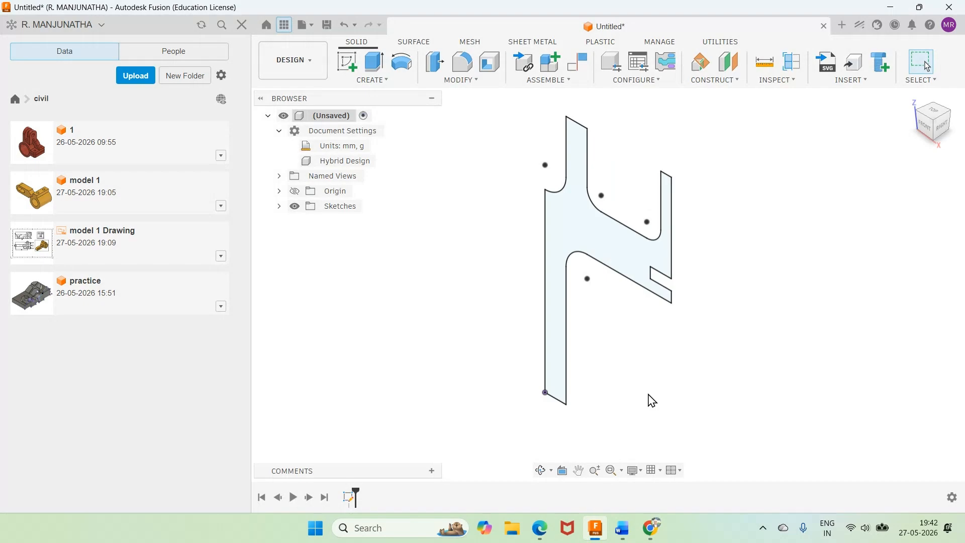
click(375, 62)
text(60)
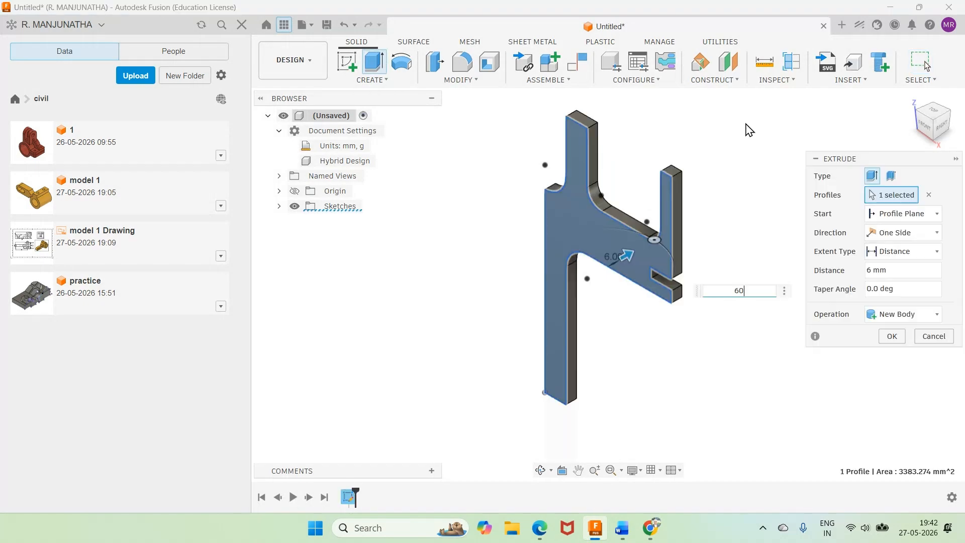
key(Return)
scroll(828, 319, down, 3)
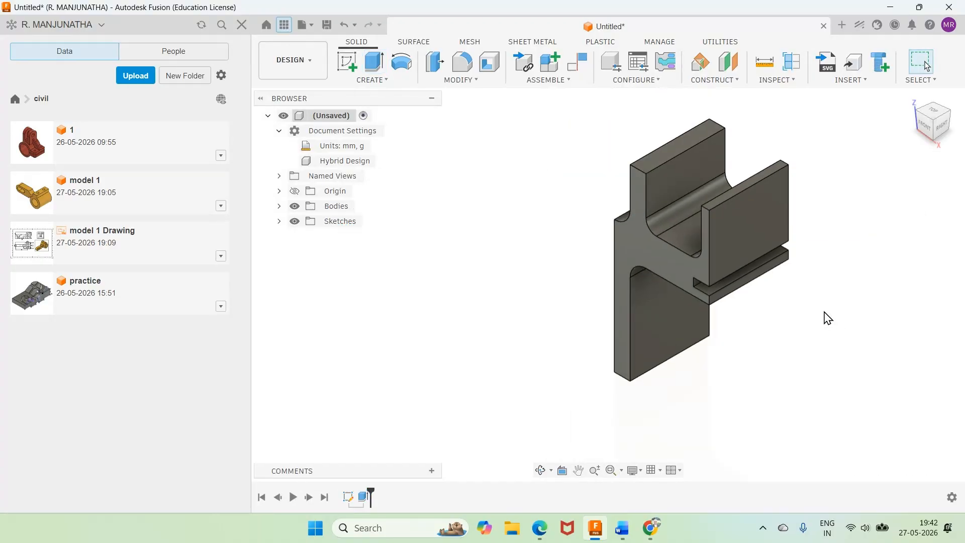
scroll(827, 319, down, 1)
Step: Check the corner radii in the Word reference drawing and fillet both upper corner edges of the 12 mm thick upright wall at 12 mm
mouse_move(596, 536)
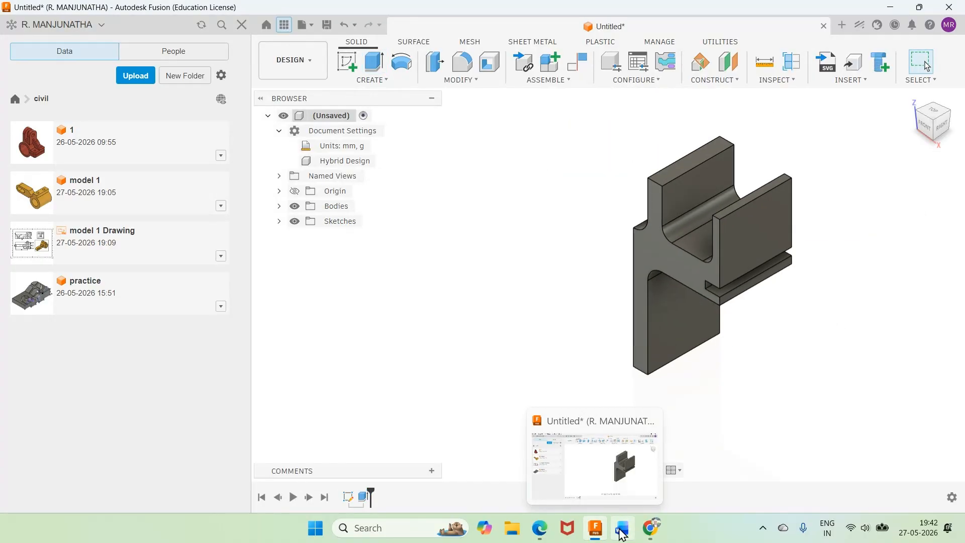
click(622, 535)
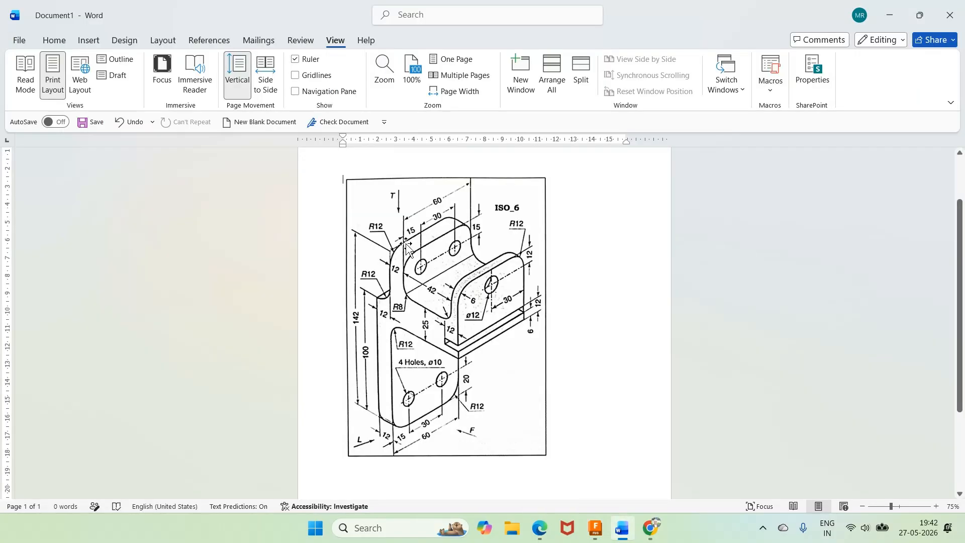
click(603, 533)
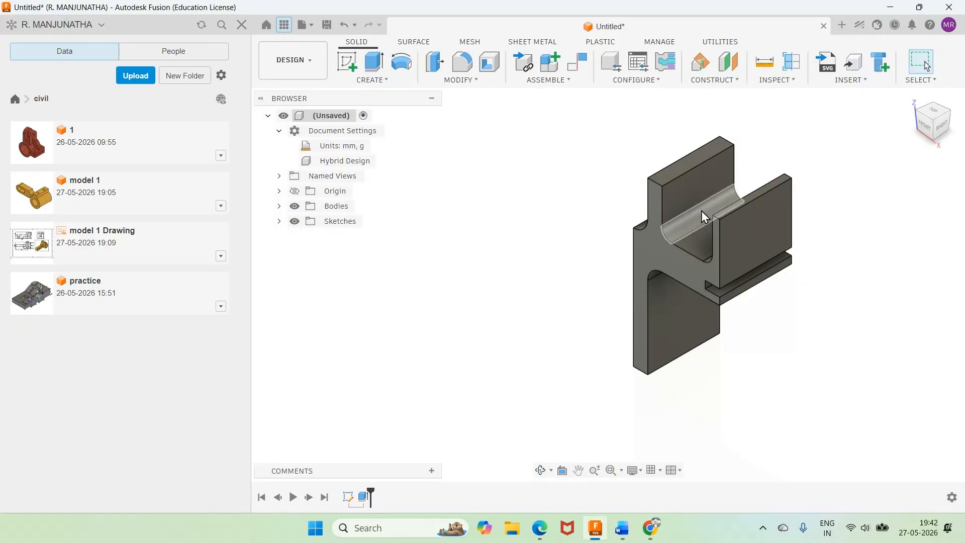
scroll(705, 213, up, 3)
key(f)
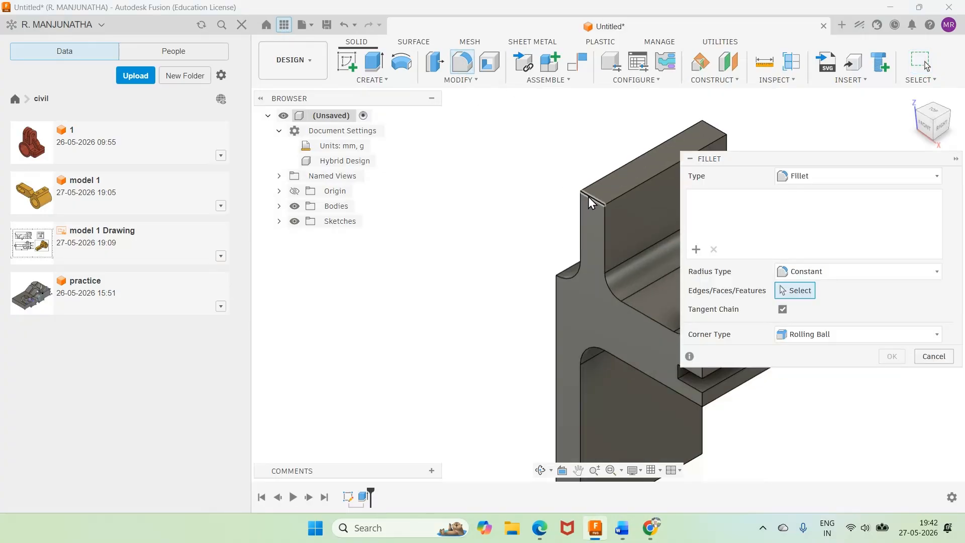
click(588, 198)
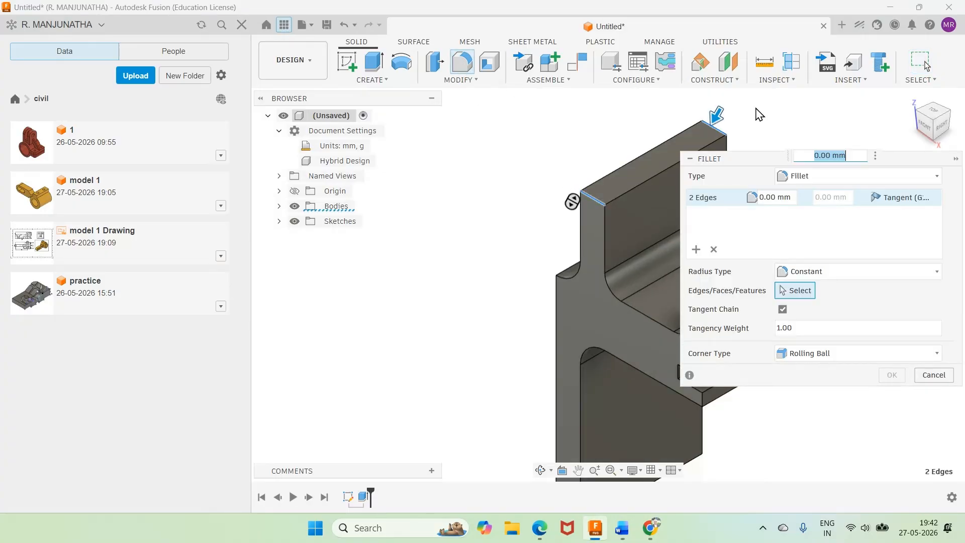
text(10)
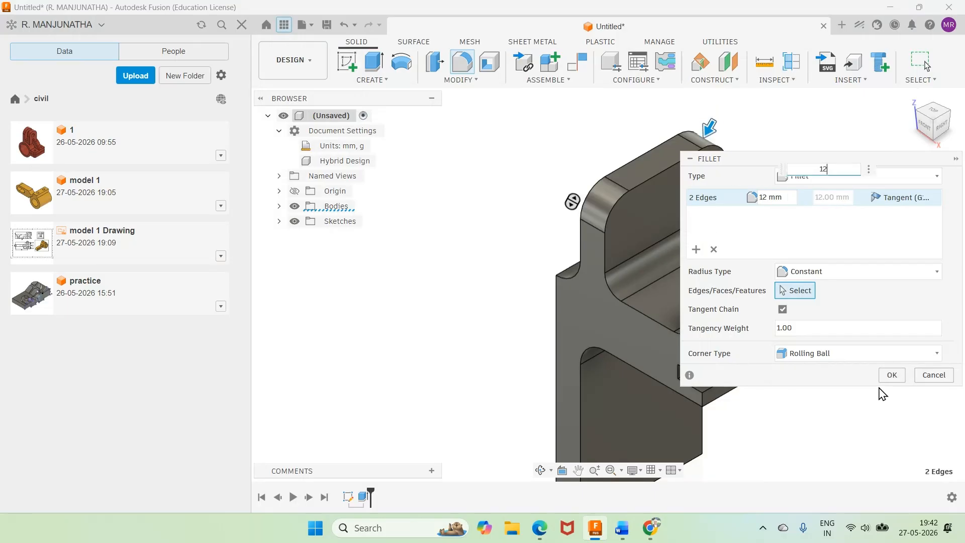
click(895, 377)
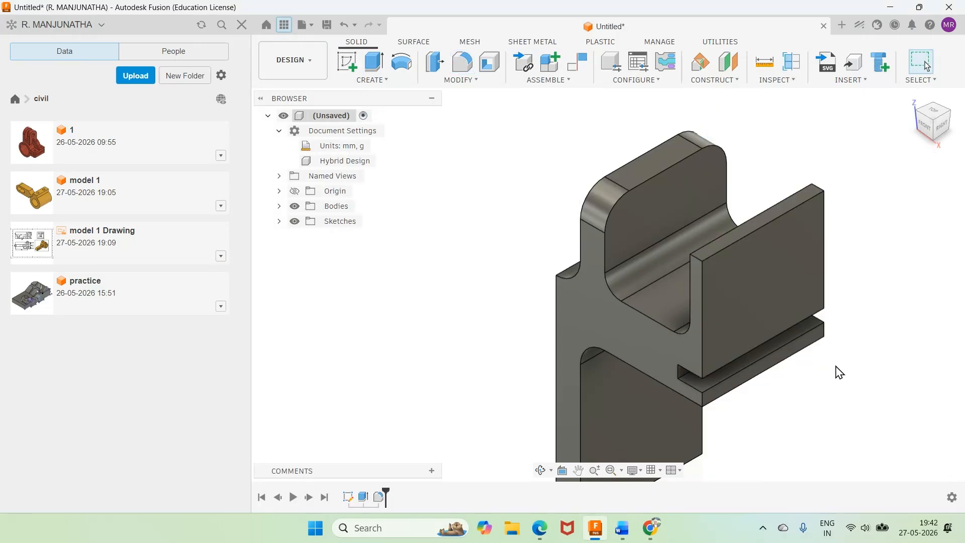
Step: Consult the Word reference drawing and fillet both upper corner edges of the 6 mm thick wall with a 6 mm radius
click(622, 537)
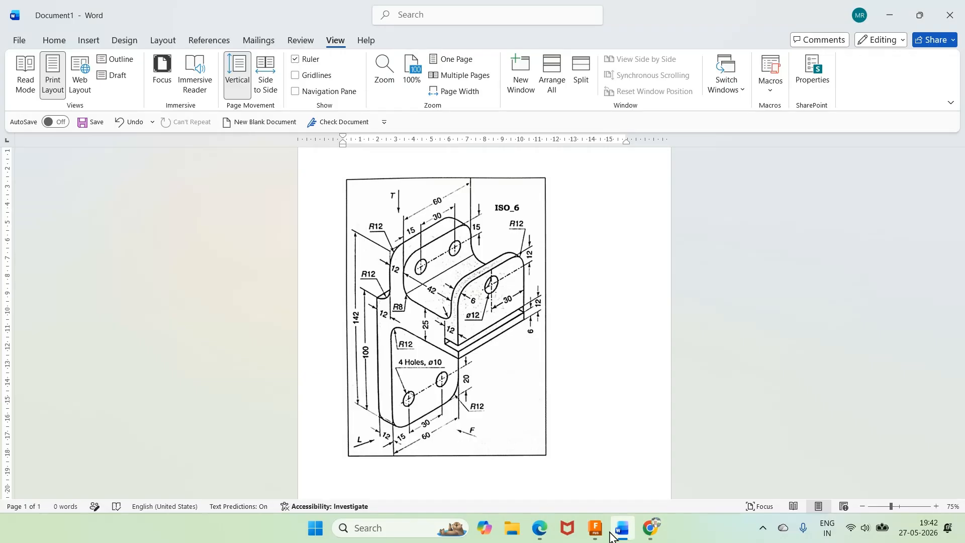
click(595, 528)
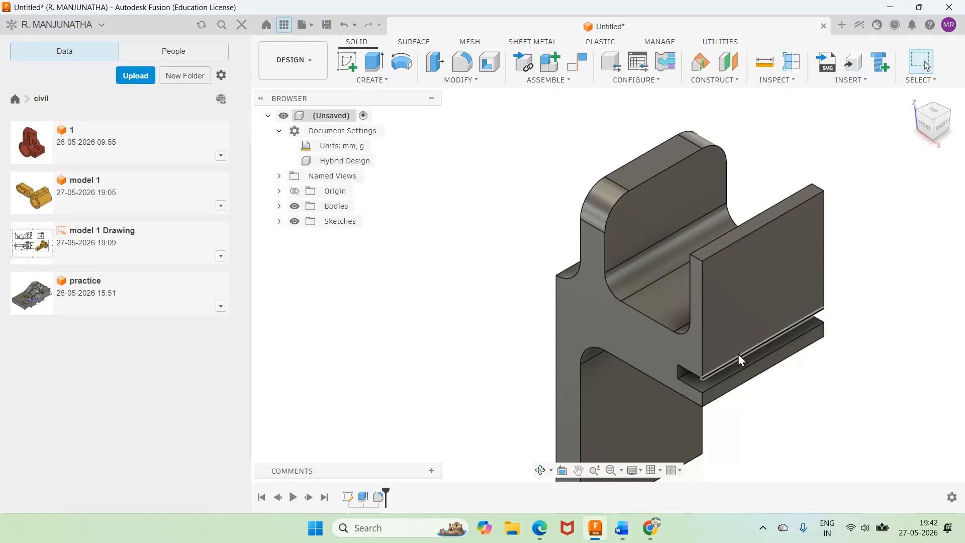
key(f)
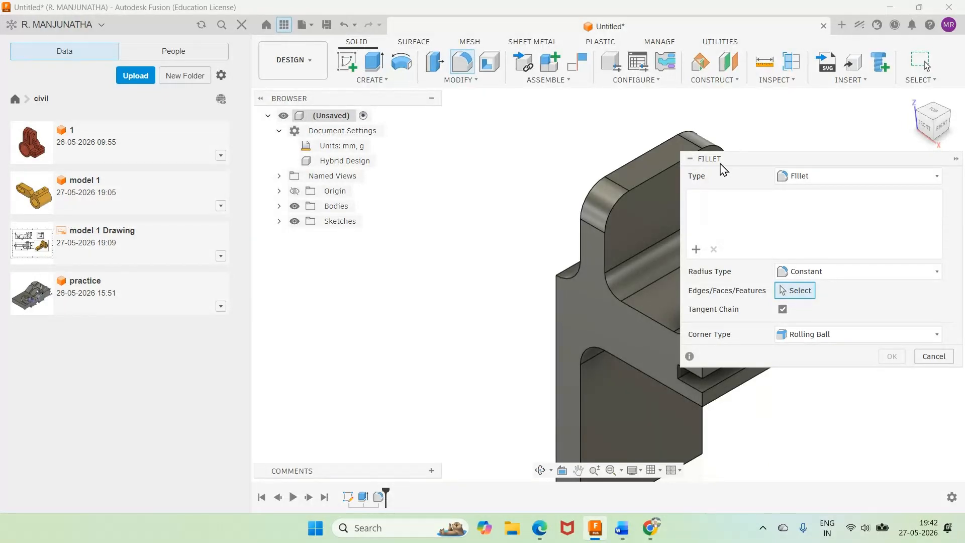
drag(720, 163, 768, 349)
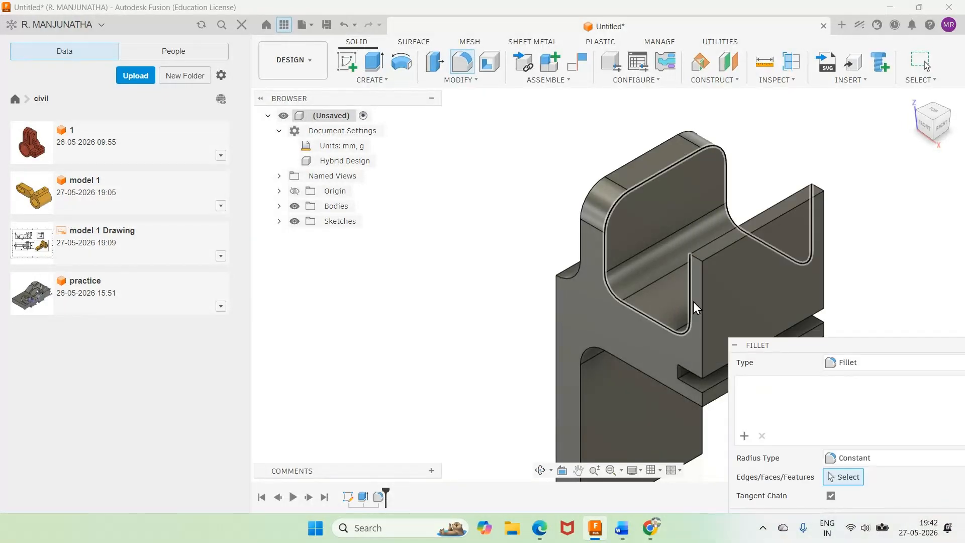
click(697, 258)
click(820, 185)
text(6)
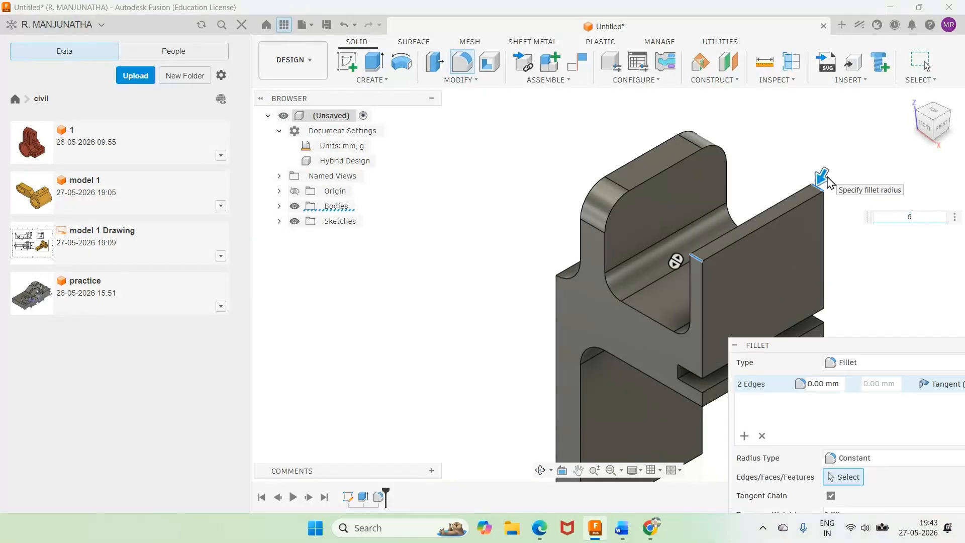
key(Return)
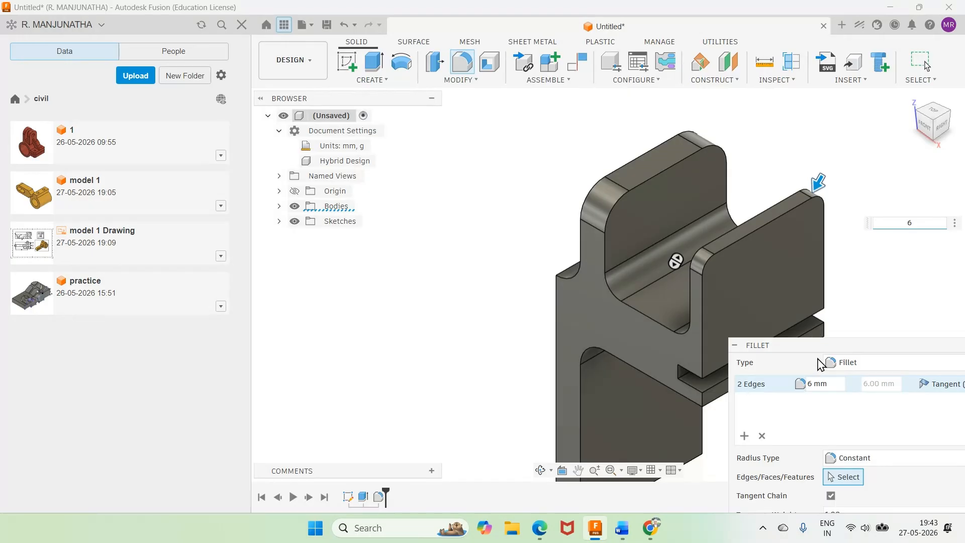
click(900, 451)
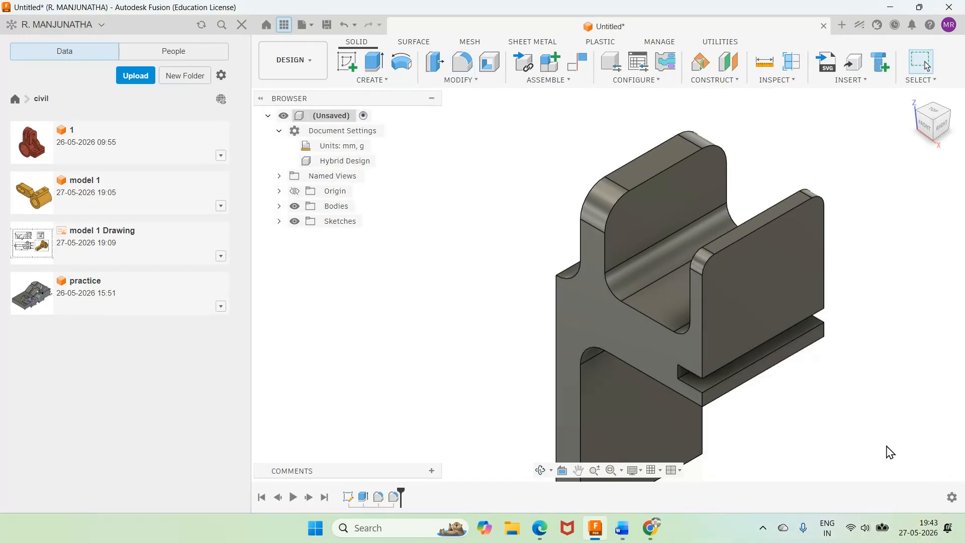
Step: Compare the bracket with the ISO_6 reference drawing in Word, examining the remaining corner radii and hole dimensions
click(623, 529)
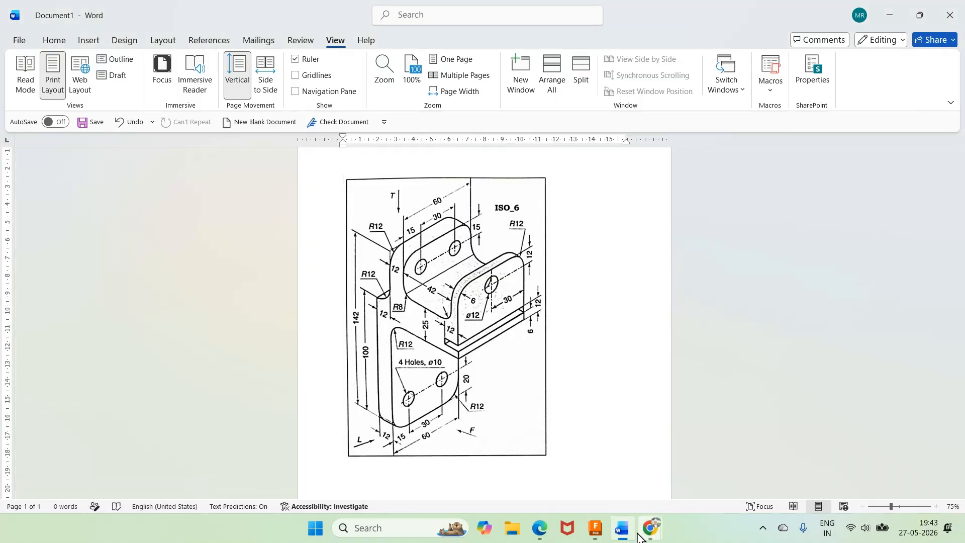
click(633, 491)
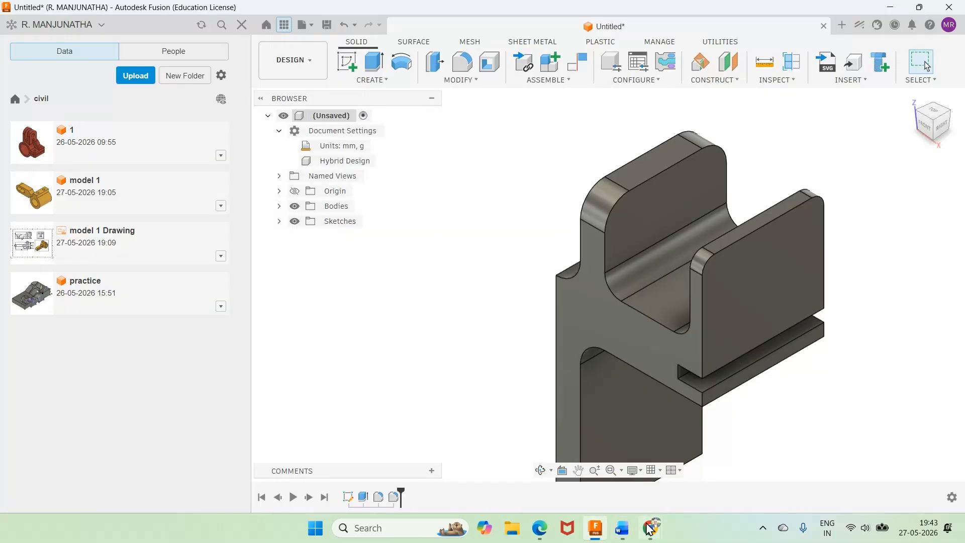
click(621, 478)
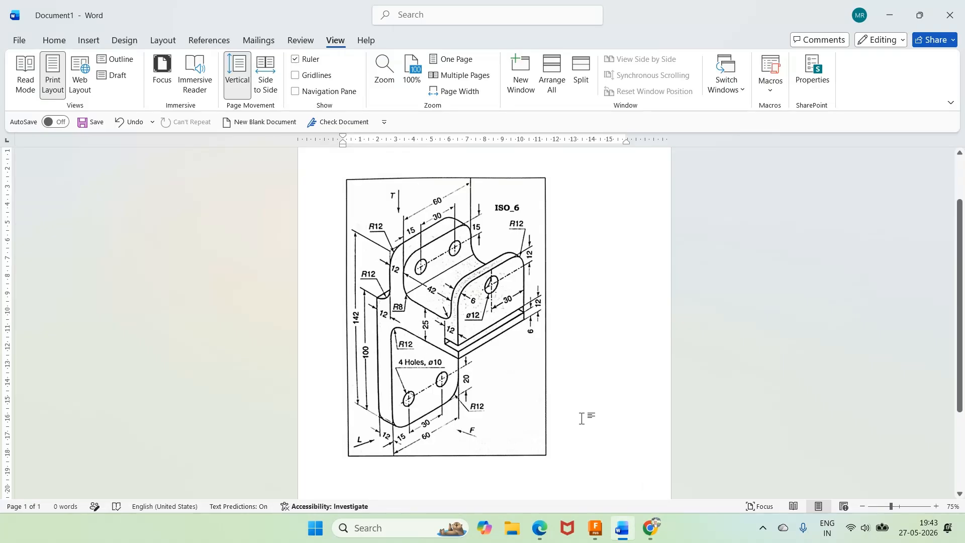
mouse_move(601, 532)
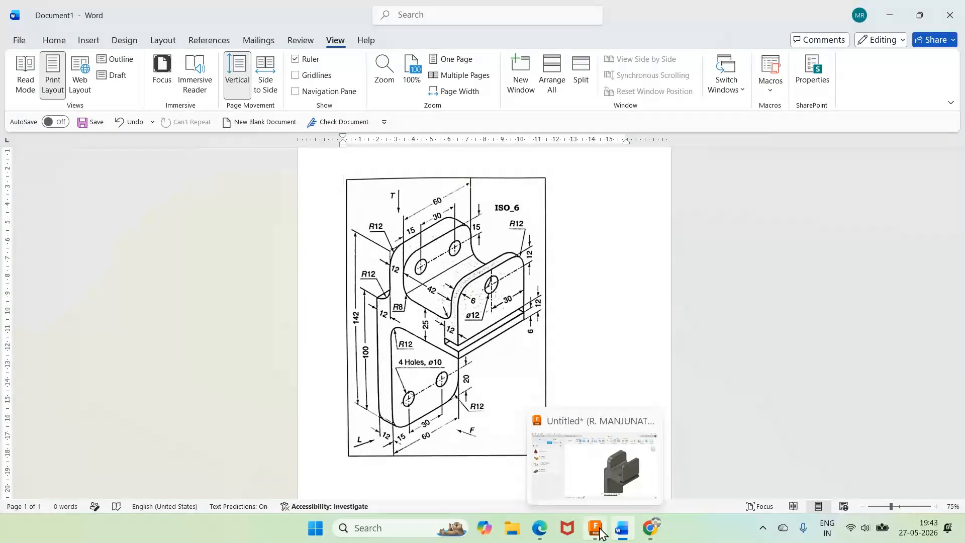
click(599, 531)
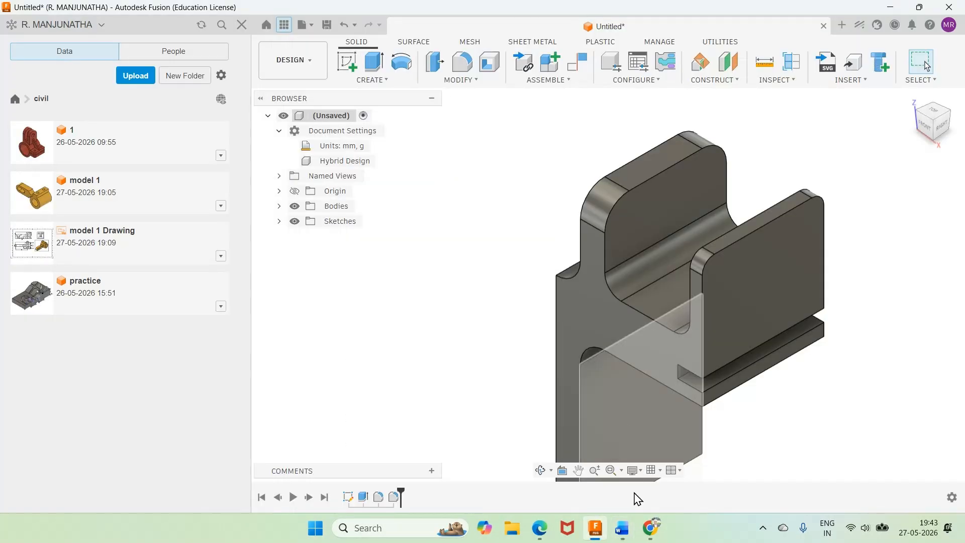
click(624, 532)
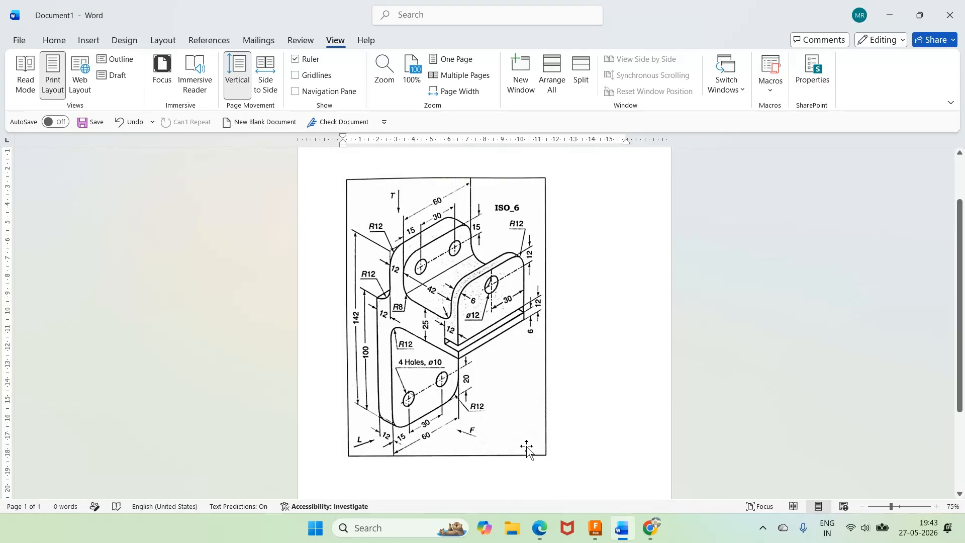
Step: Switch to Fusion and fillet both lower corner edges of the bracket's vertical plate with a 10 mm radius, consulting the Word reference drawing
click(602, 534)
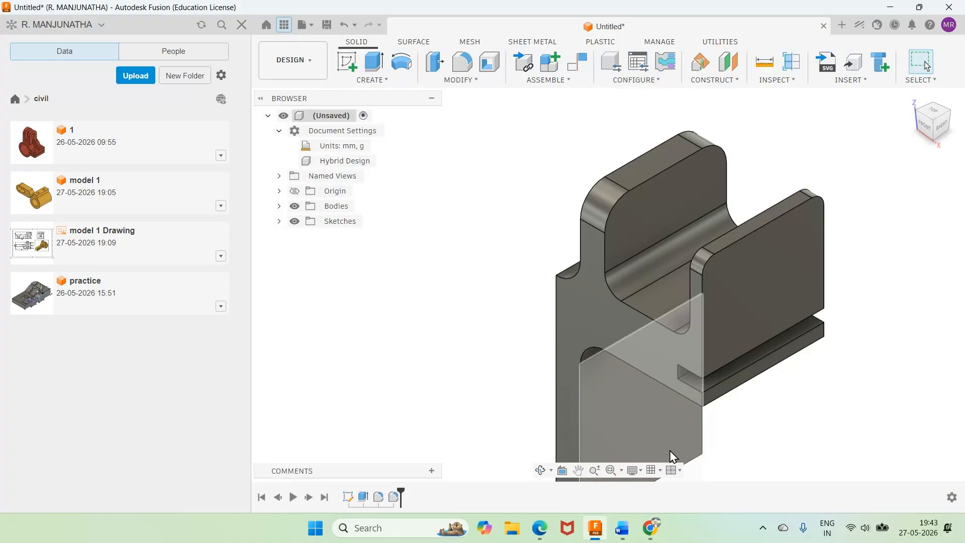
scroll(706, 442, down, 5)
middle_click(708, 468)
middle_click(709, 468)
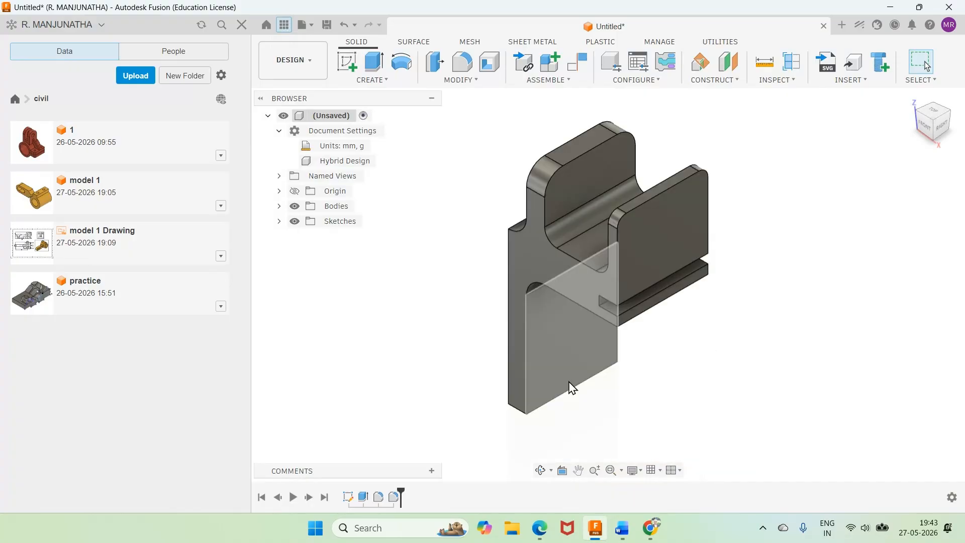
key(f)
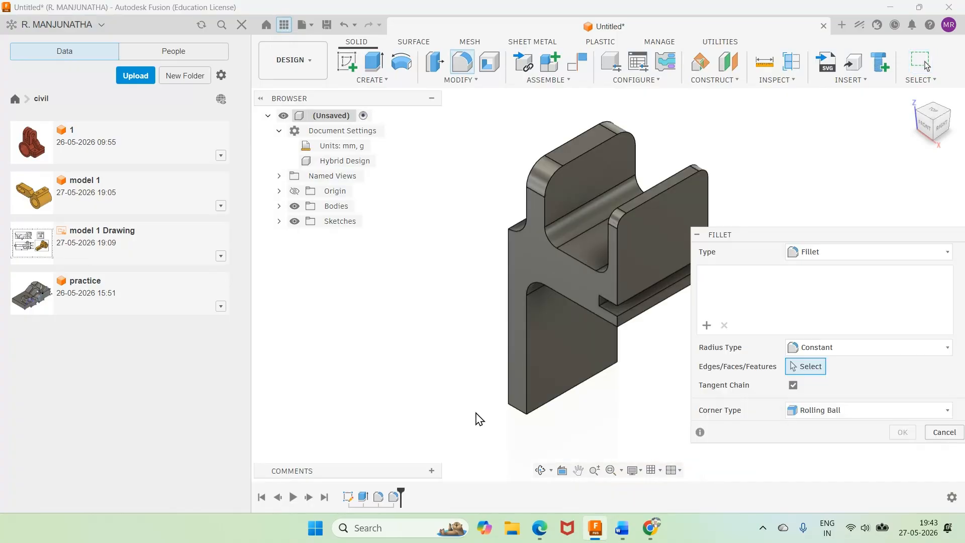
click(519, 410)
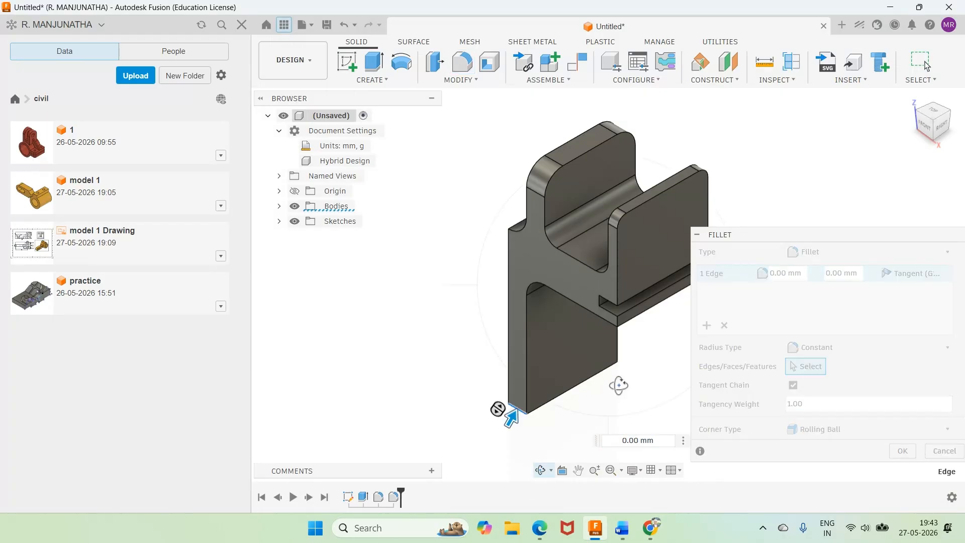
shift+middle_drag(510, 414, 495, 420)
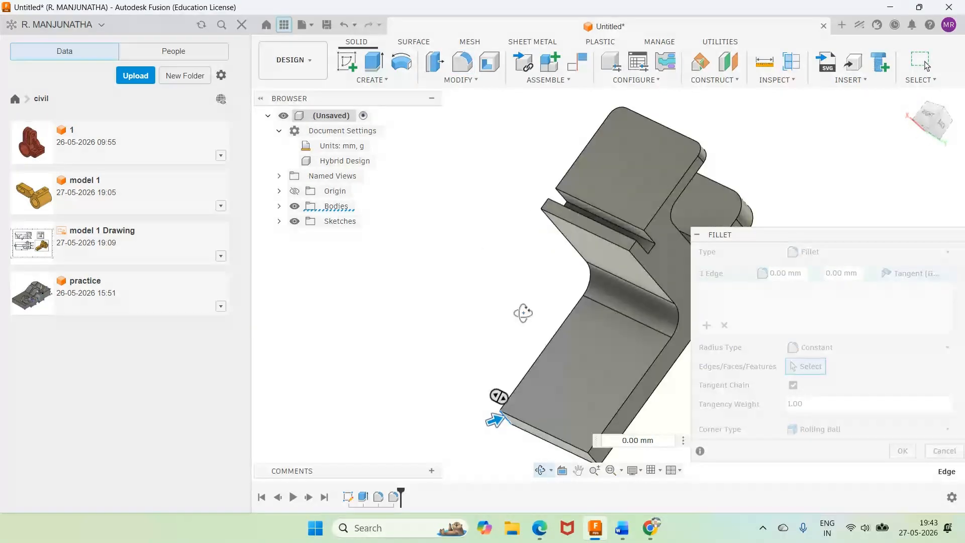
shift+middle_drag(523, 312, 457, 375)
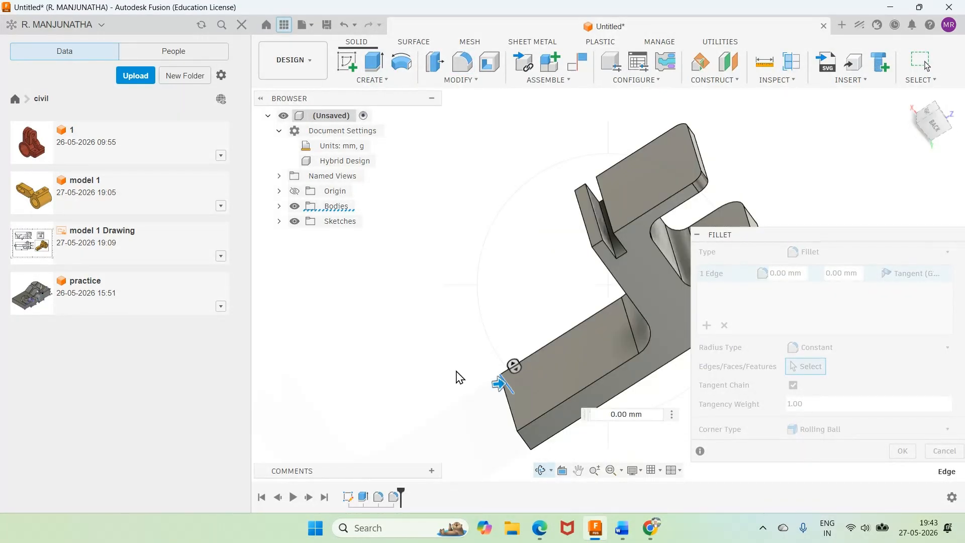
click(523, 444)
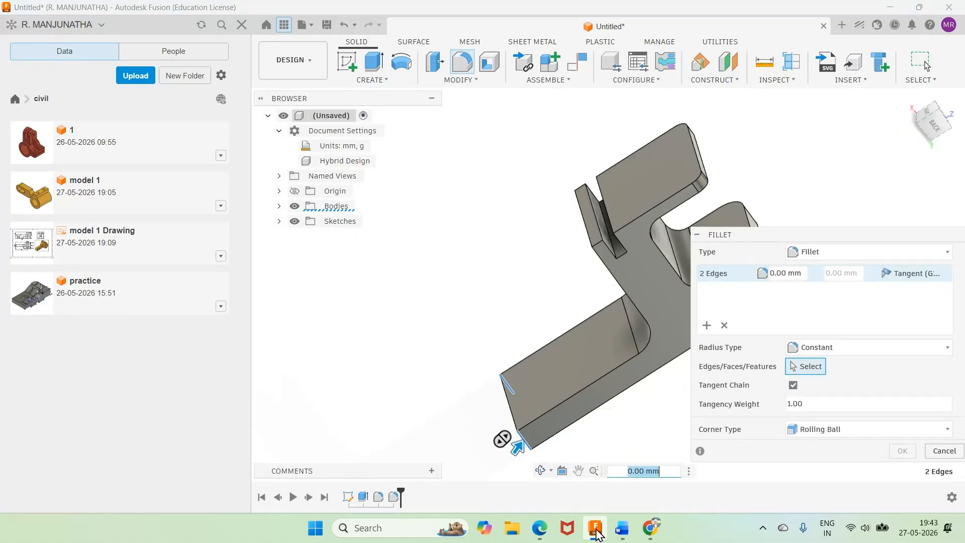
click(622, 533)
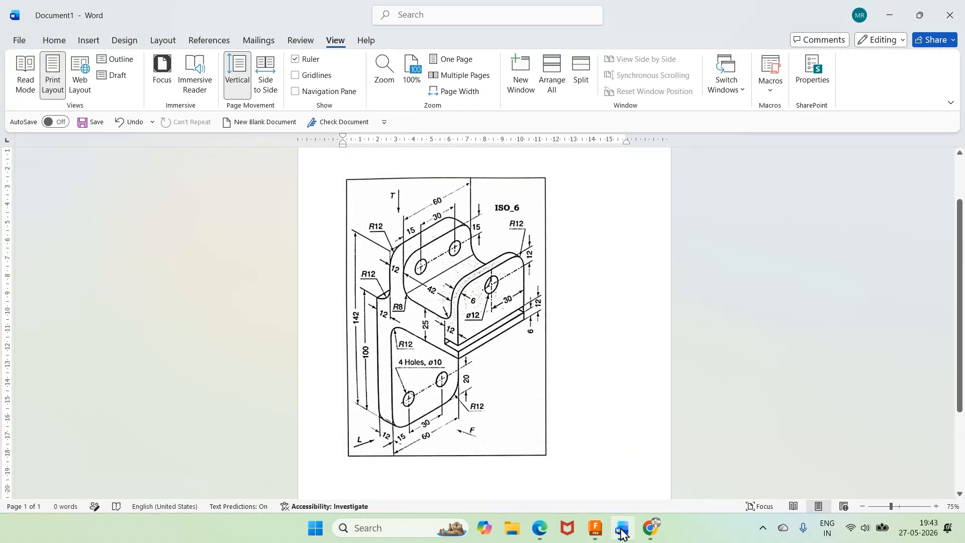
click(622, 534)
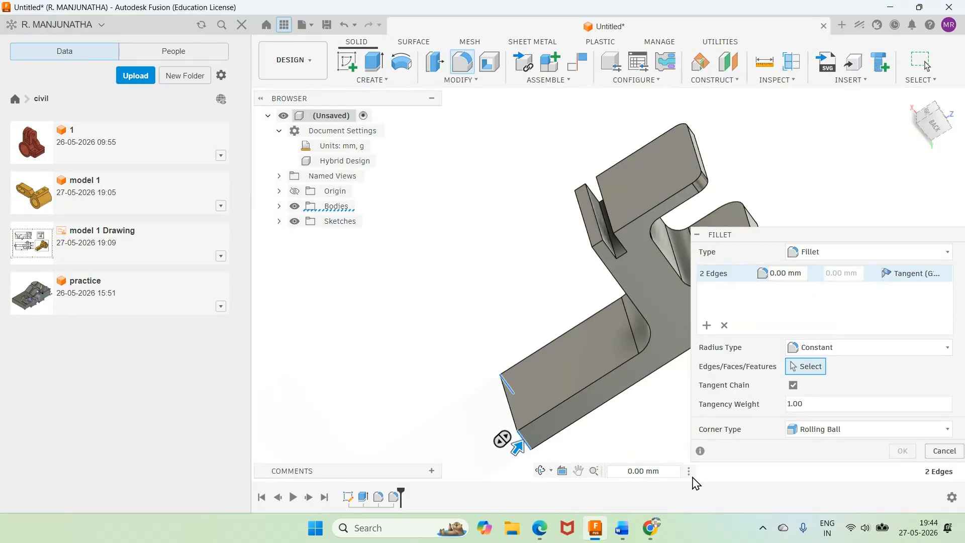
click(624, 469)
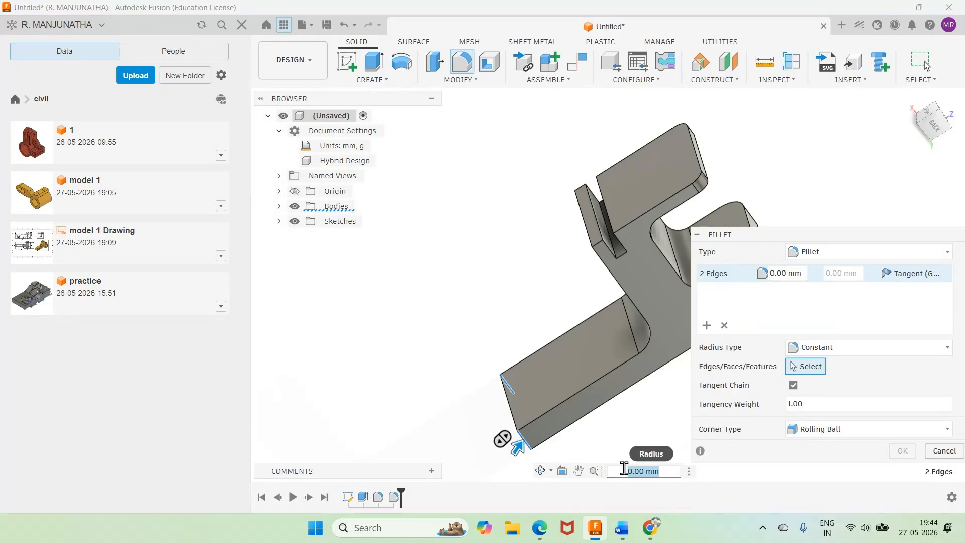
text(10)
click(903, 450)
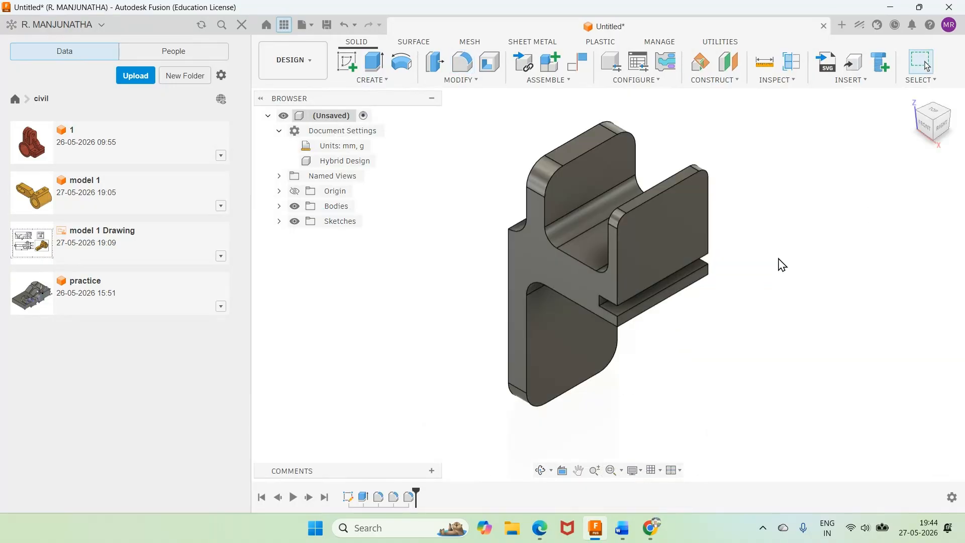
click(622, 529)
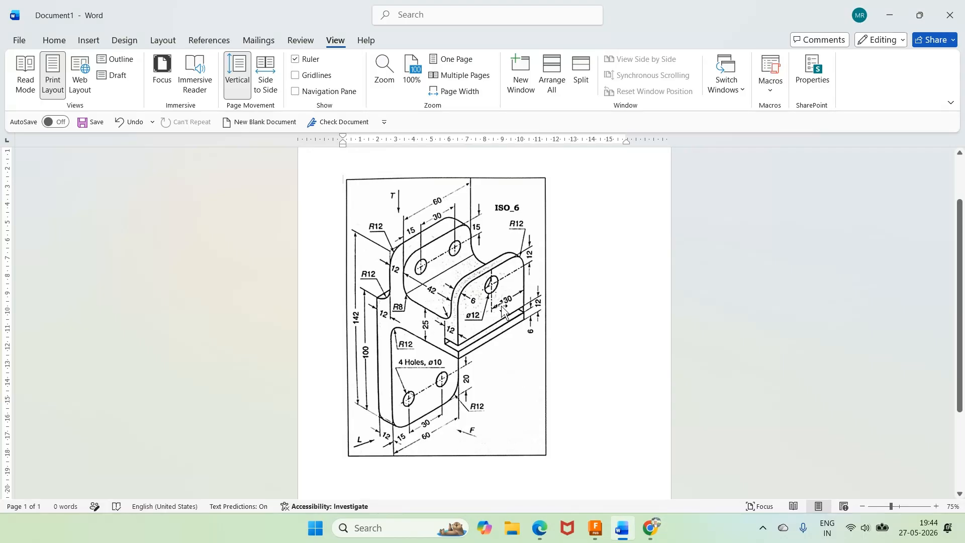
click(596, 529)
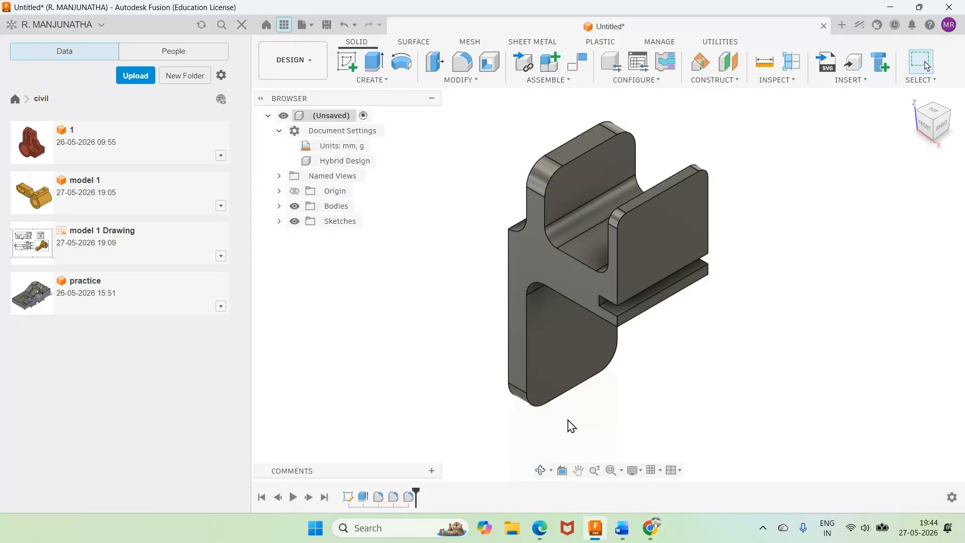
click(391, 82)
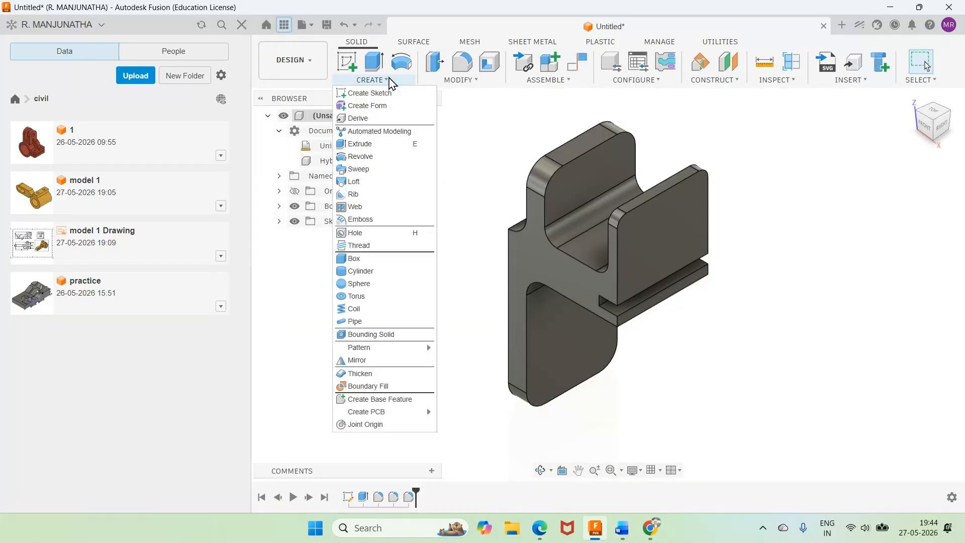
click(363, 239)
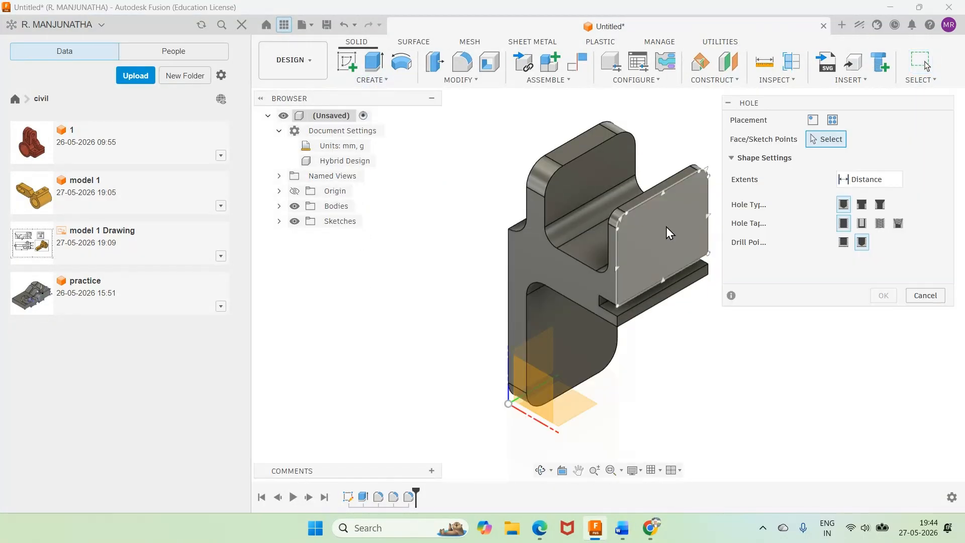
click(665, 224)
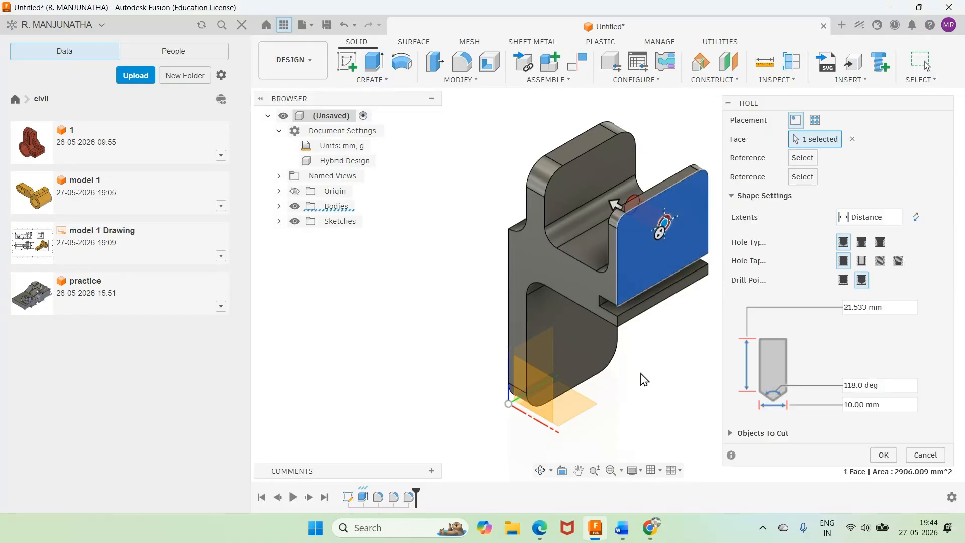
click(623, 529)
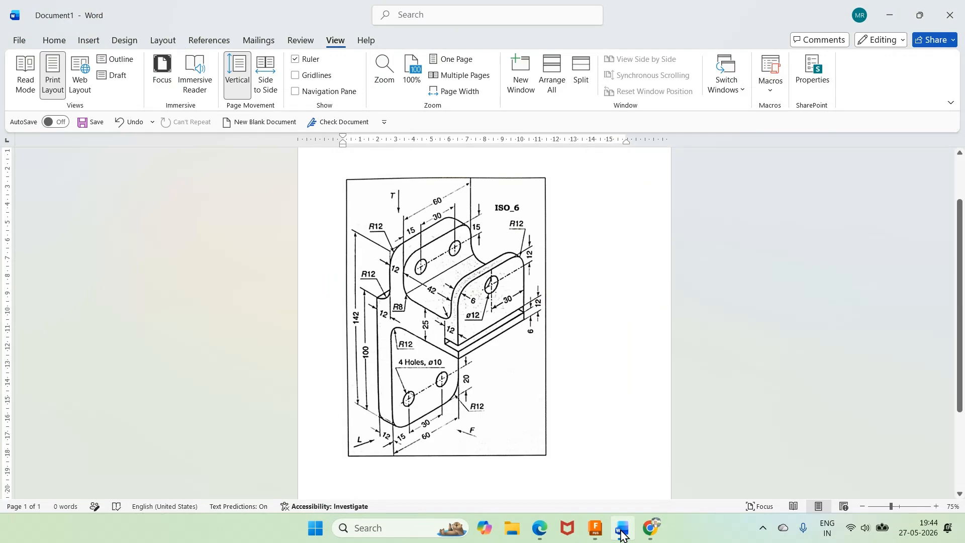
click(623, 532)
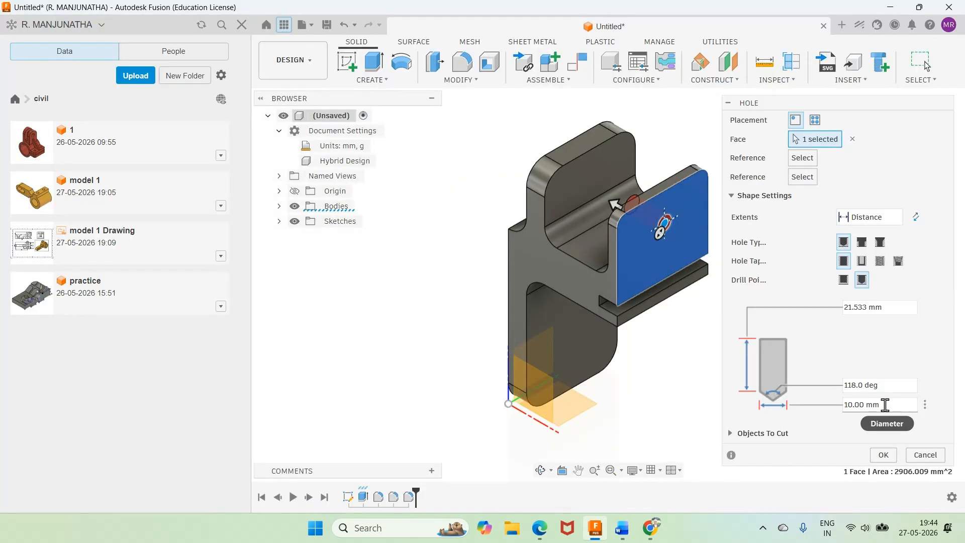
click(885, 404)
text(12)
click(875, 217)
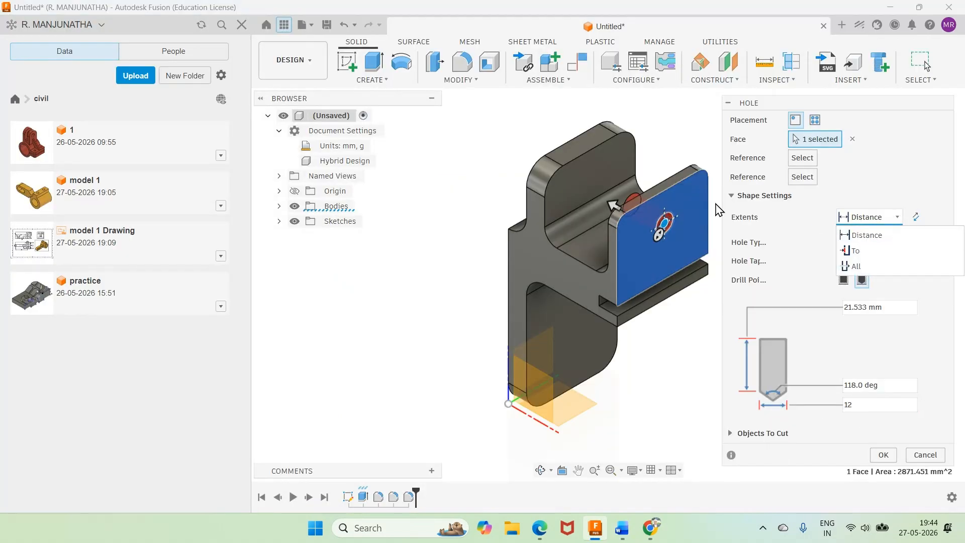
click(857, 251)
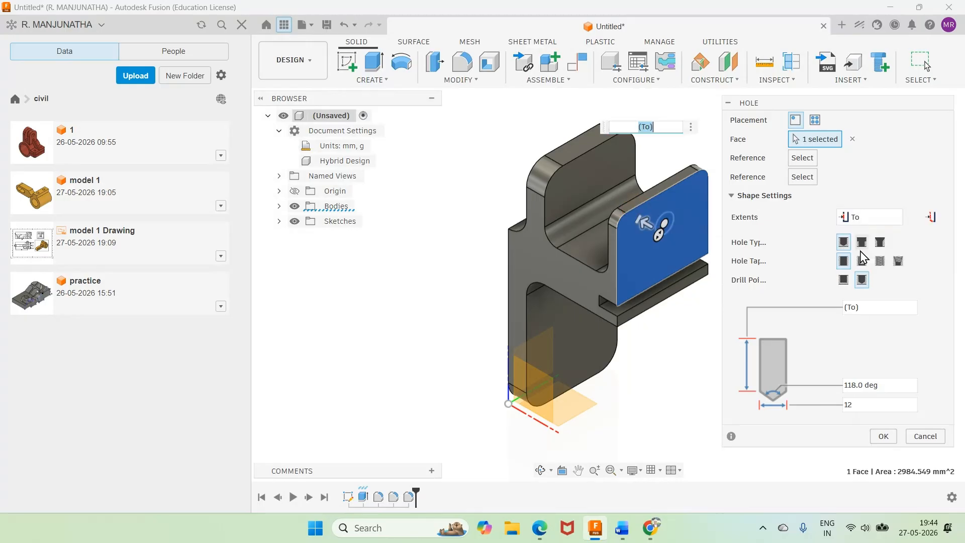
click(540, 471)
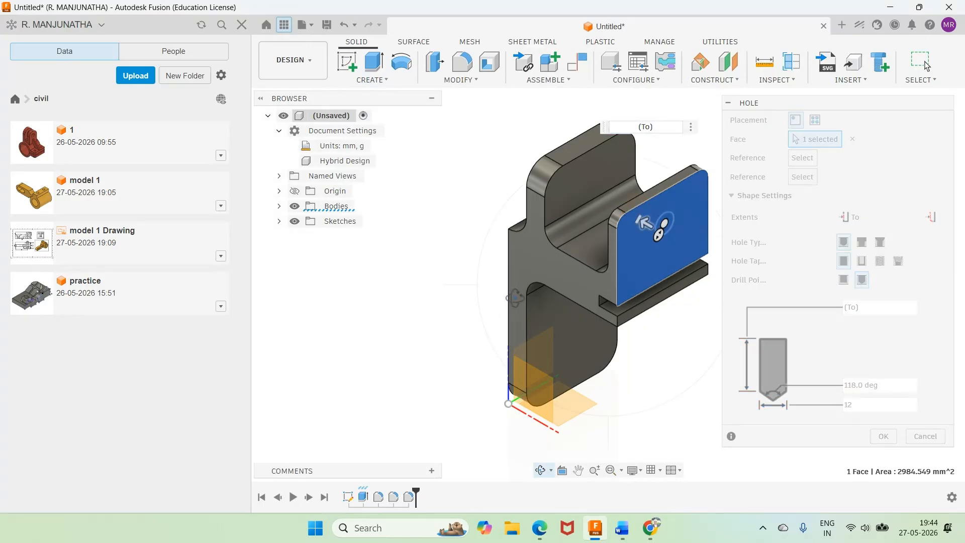
drag(516, 284, 581, 293)
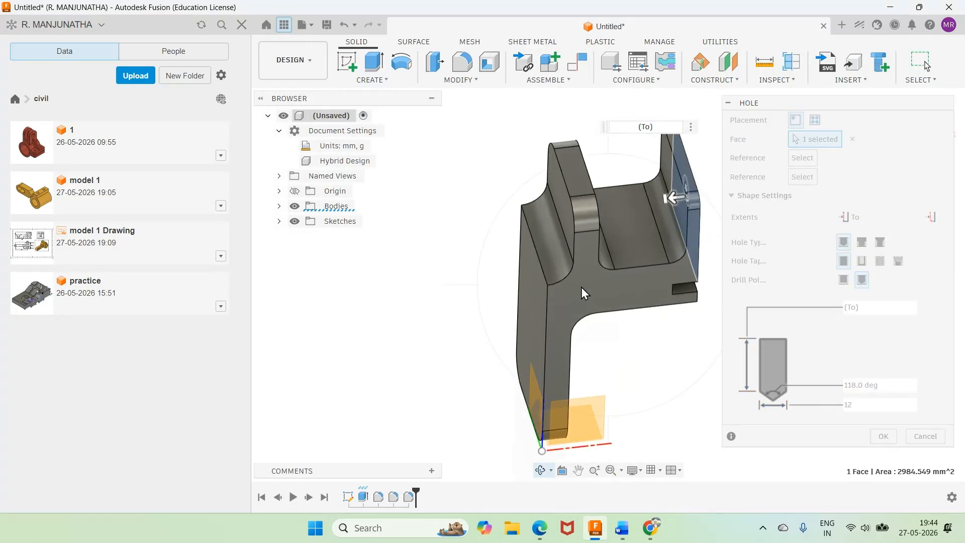
right_click(581, 288)
click(548, 341)
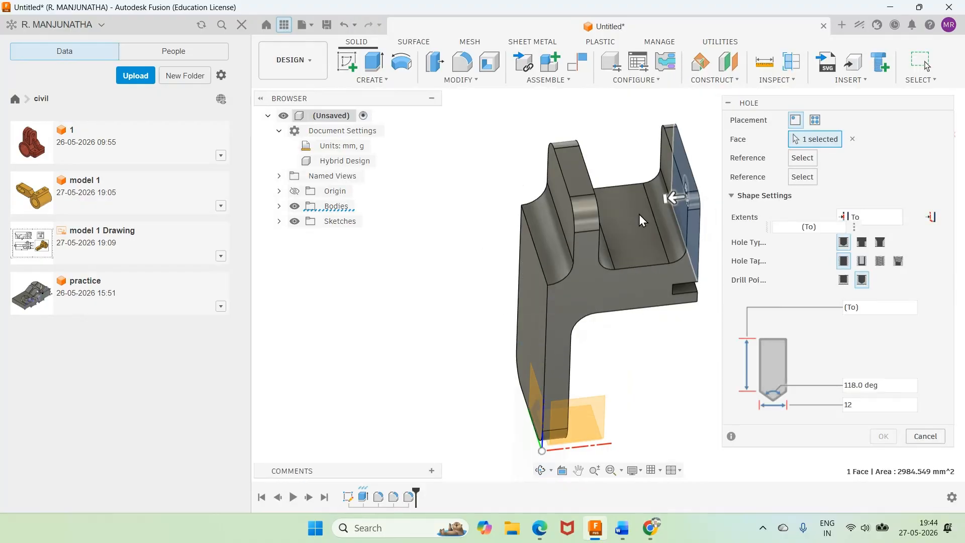
click(669, 171)
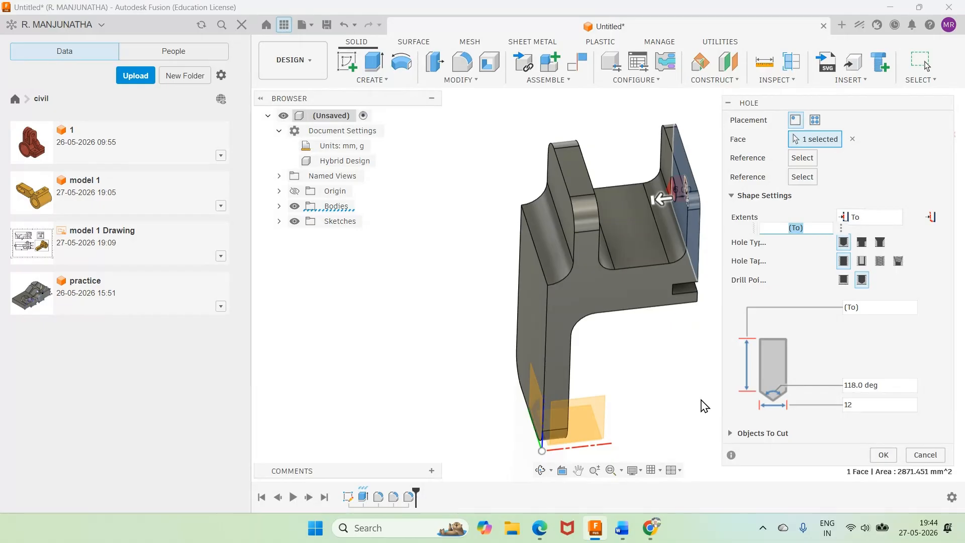
drag(896, 104, 893, 148)
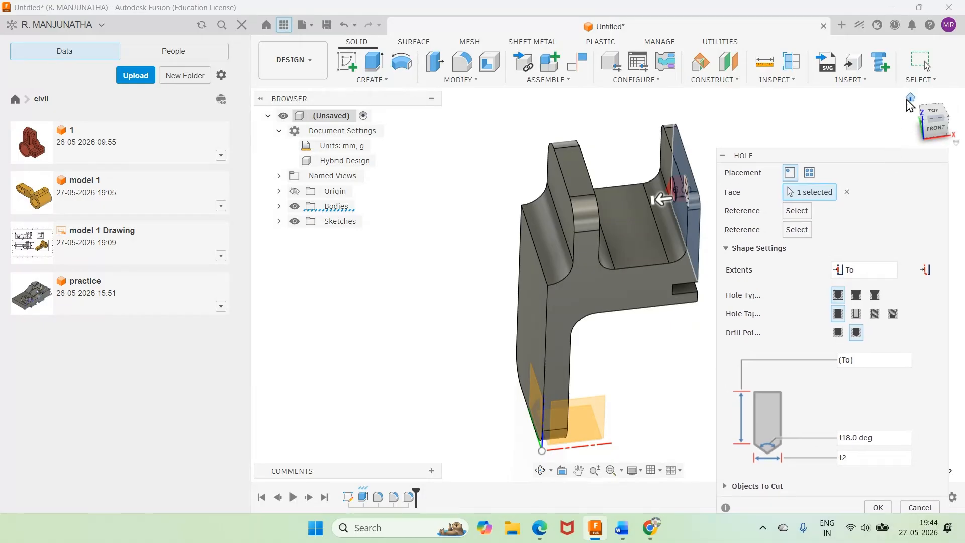
click(909, 101)
scroll(683, 247, up, 2)
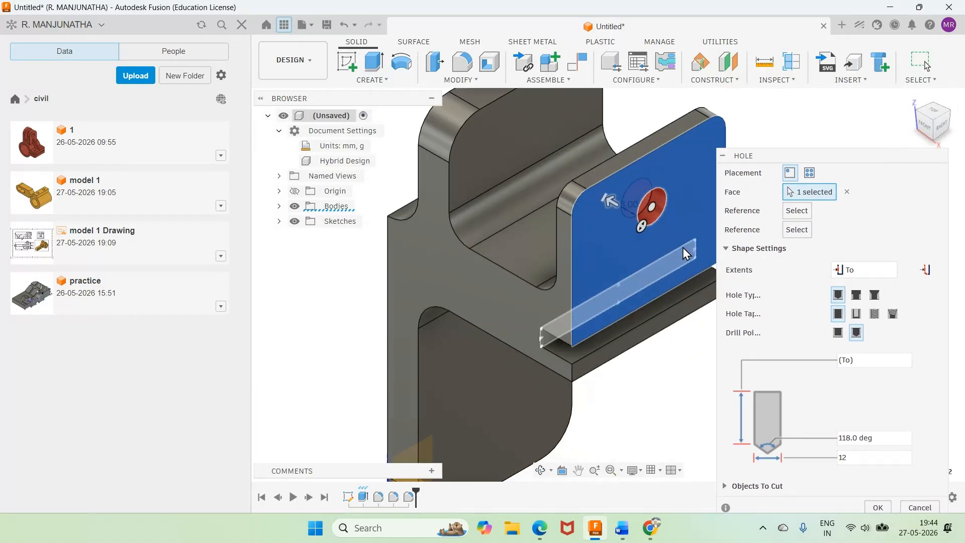
click(622, 529)
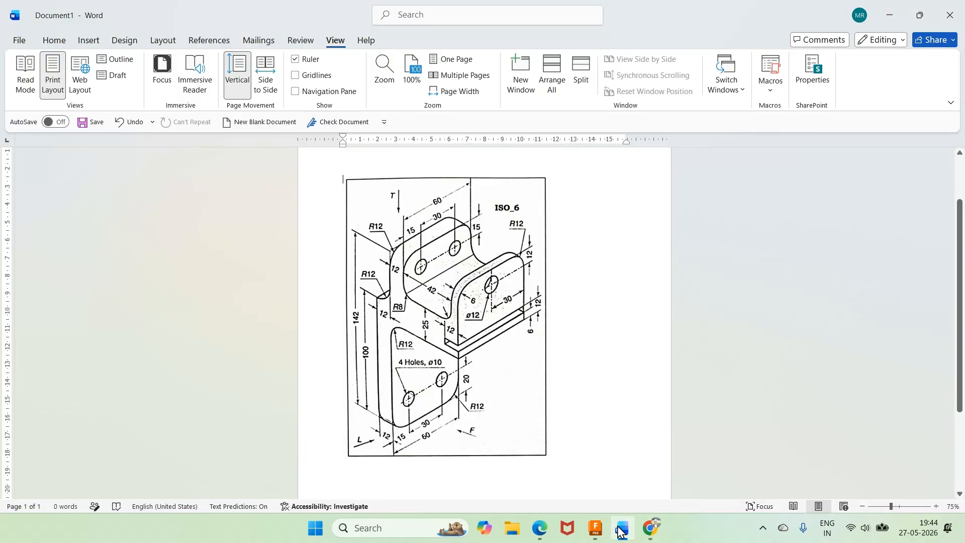
click(622, 529)
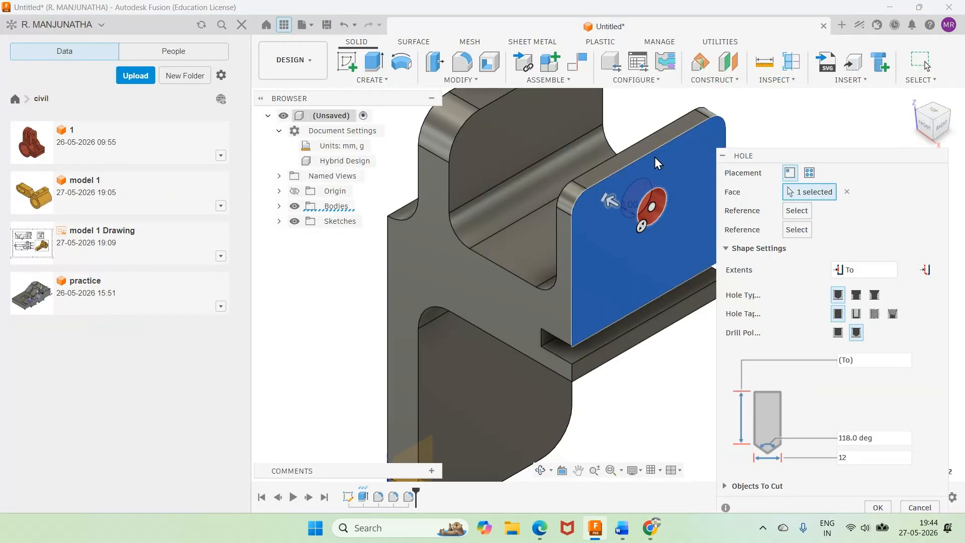
scroll(661, 155, down, 2)
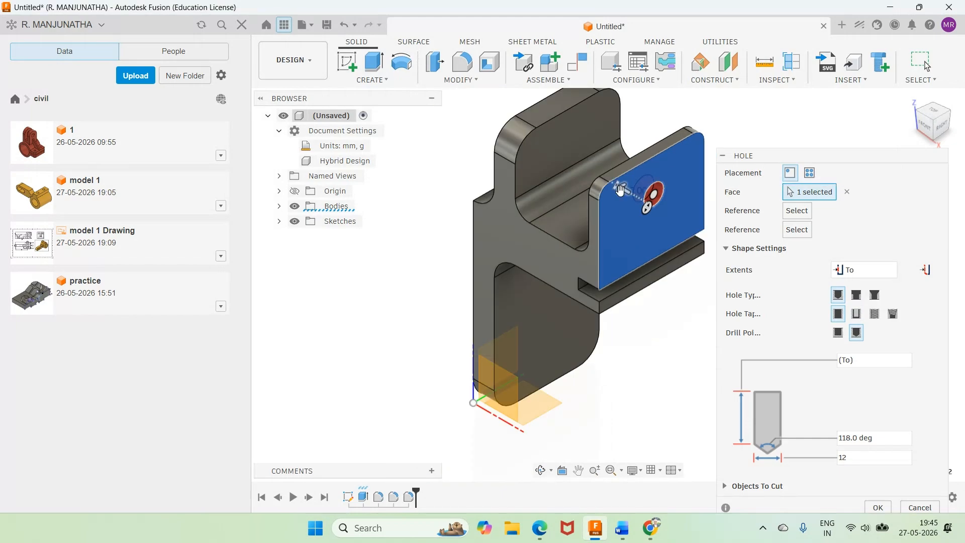
click(623, 210)
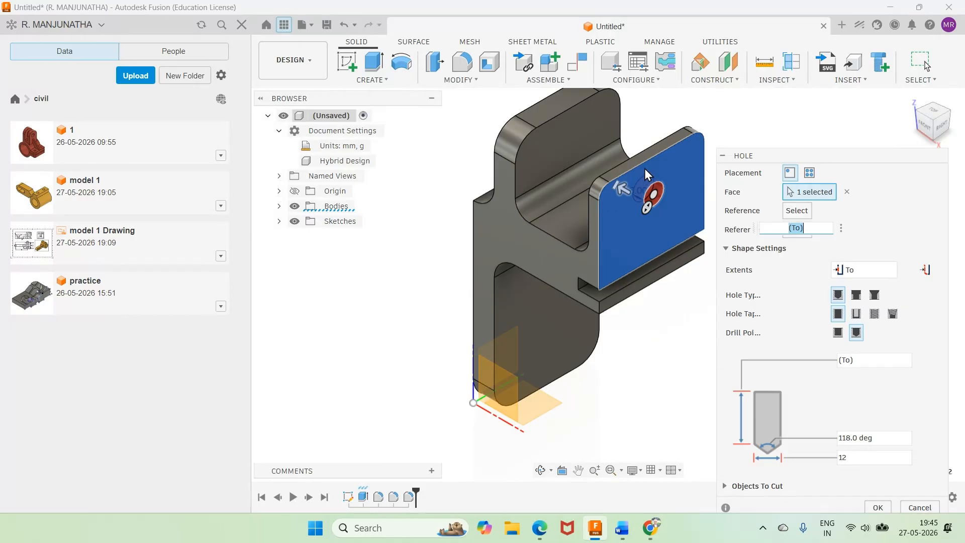
key(Escape)
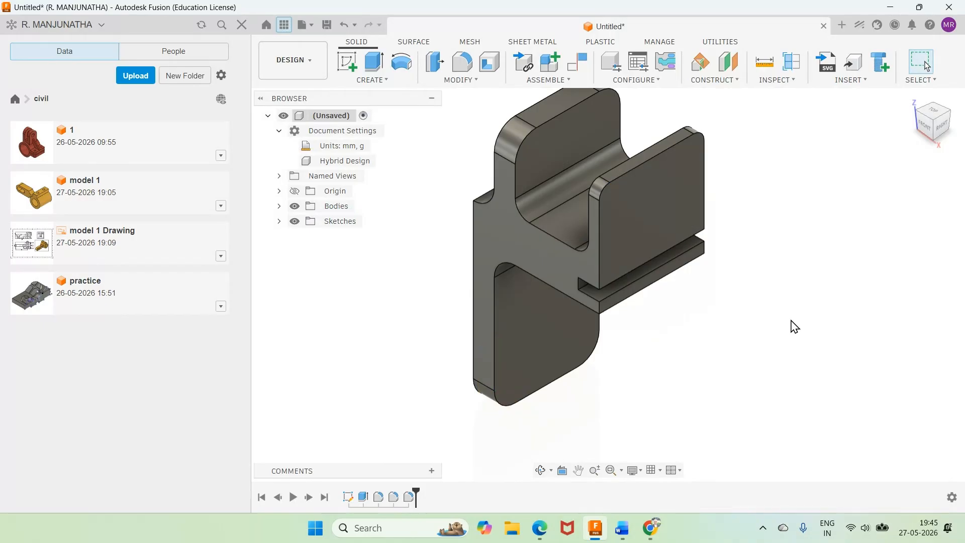
Step: Start a simple hole on the outer face of the 6 mm wall, consulting the Word reference drawing, and set its diameter to 12 mm
click(398, 81)
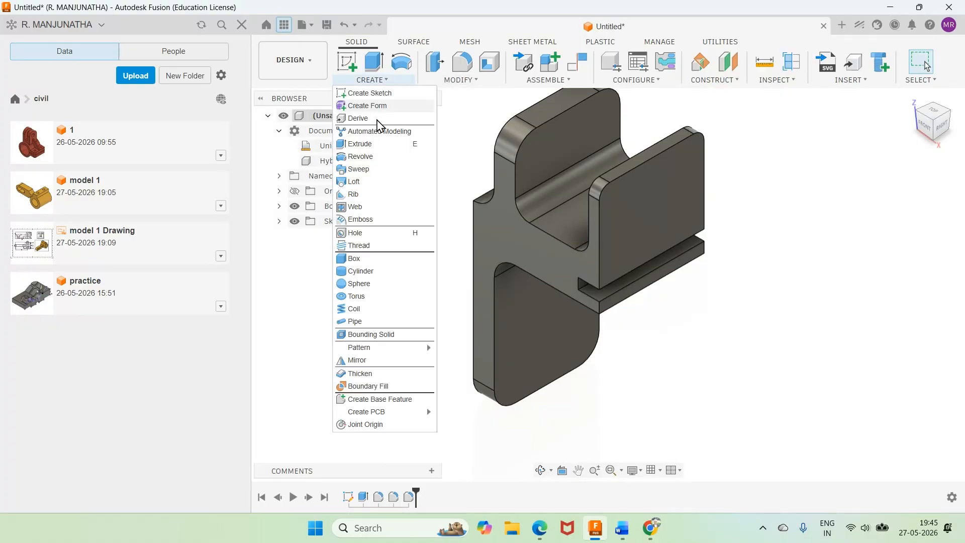
click(356, 233)
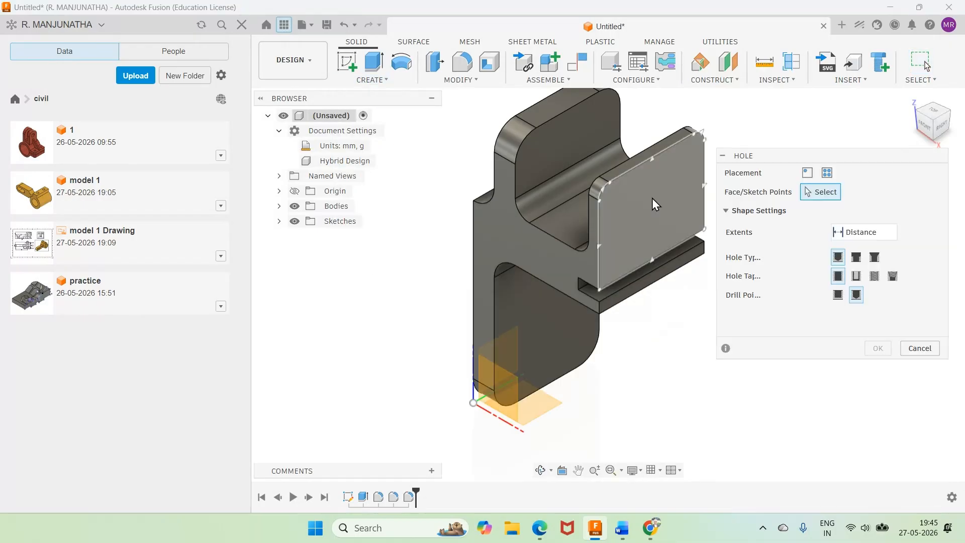
click(653, 201)
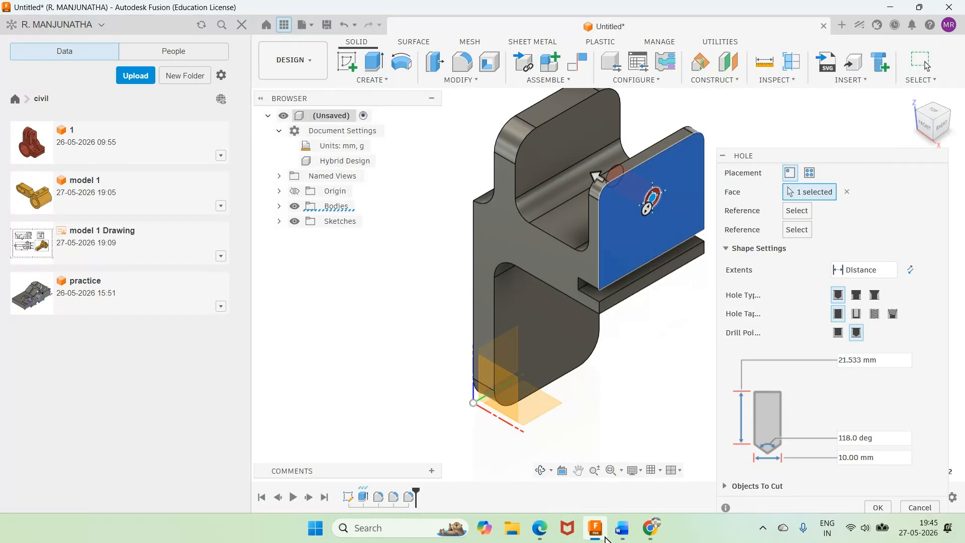
click(622, 529)
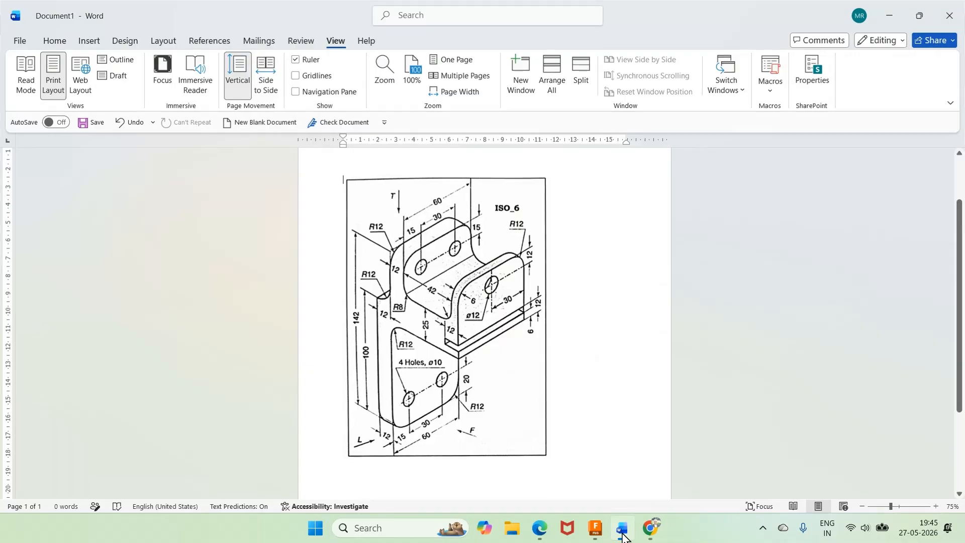
click(623, 535)
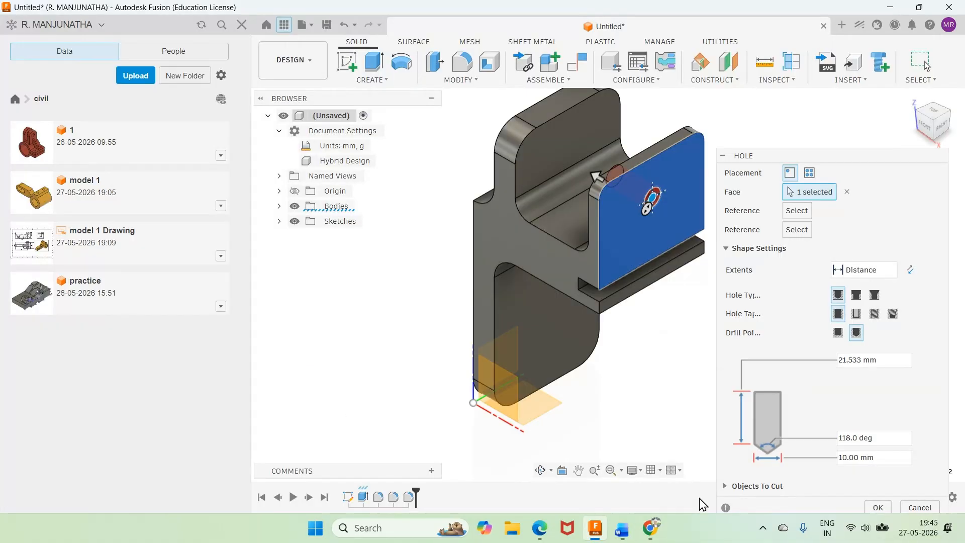
click(883, 462)
text(12)
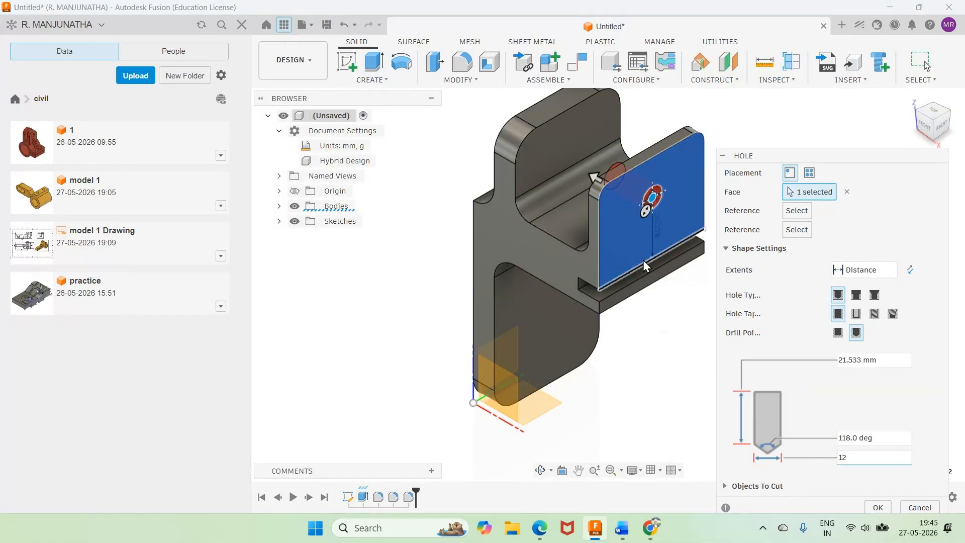
Step: Position the hole 12 mm from the wall's top edge and 30 mm from its side edge, as given in the Word reference drawing
click(647, 171)
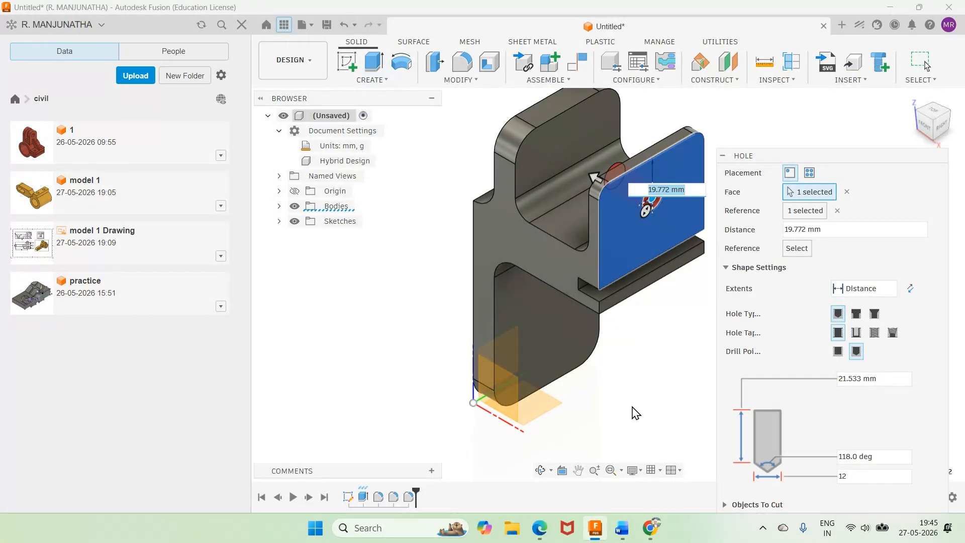
click(622, 529)
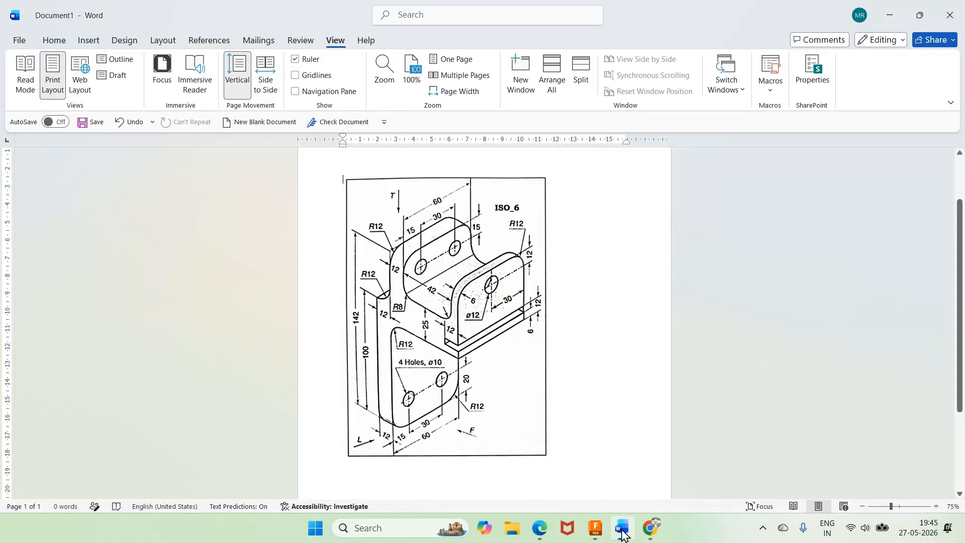
click(624, 533)
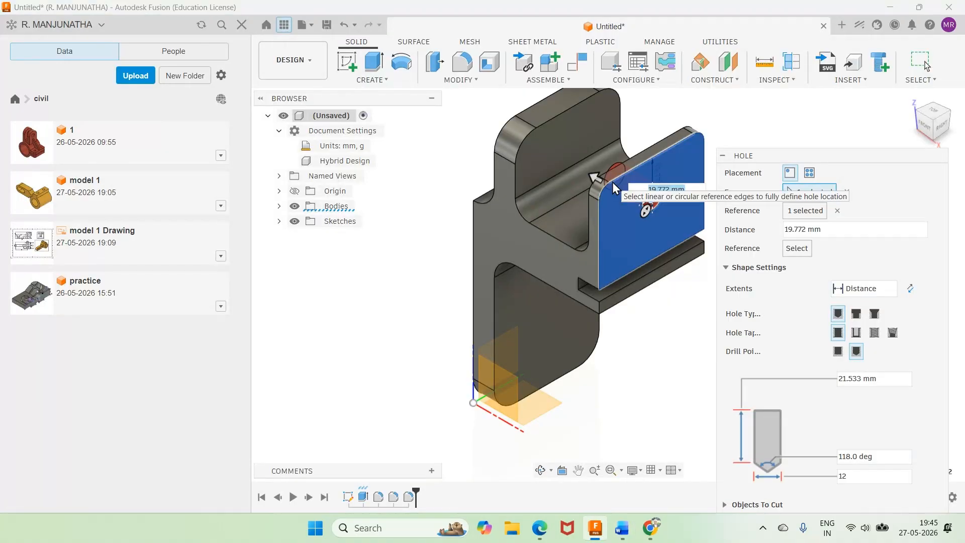
text(12)
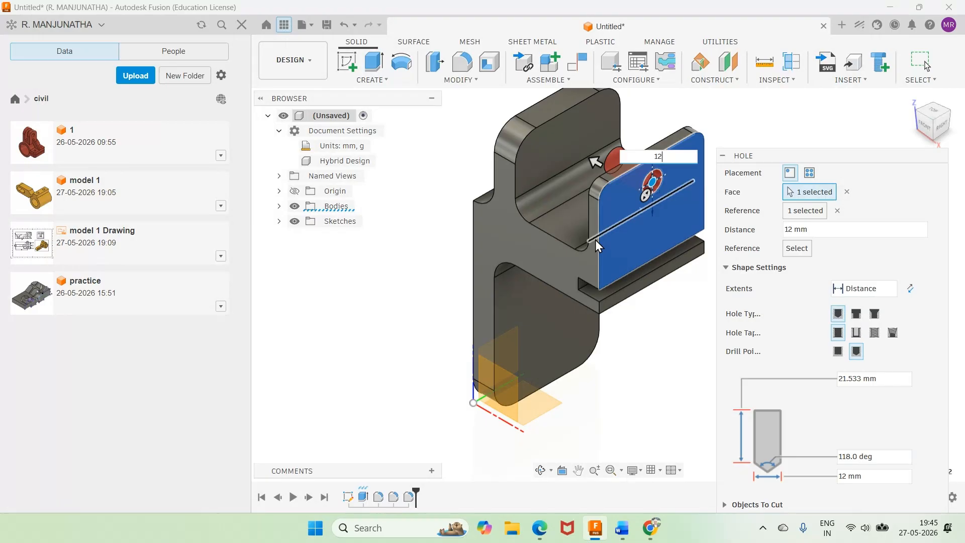
click(599, 225)
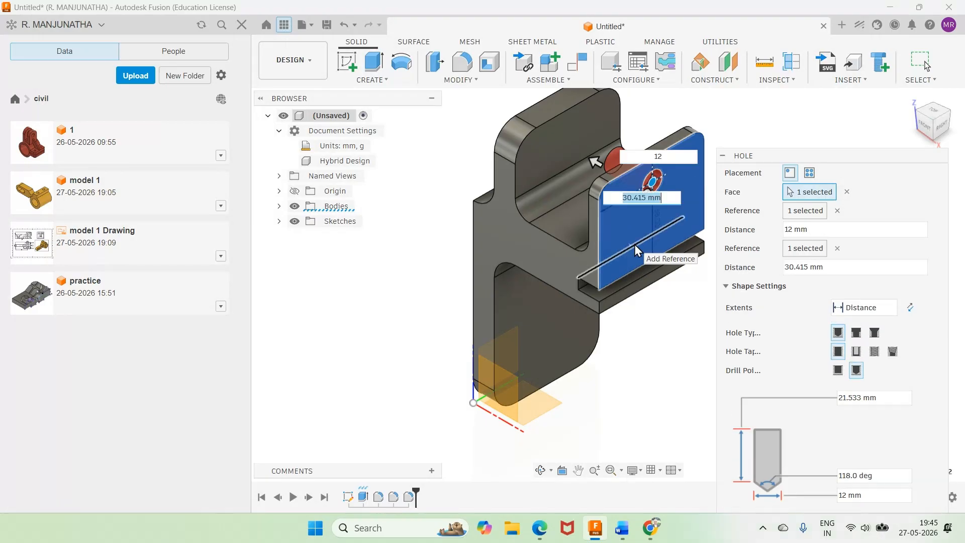
text(30)
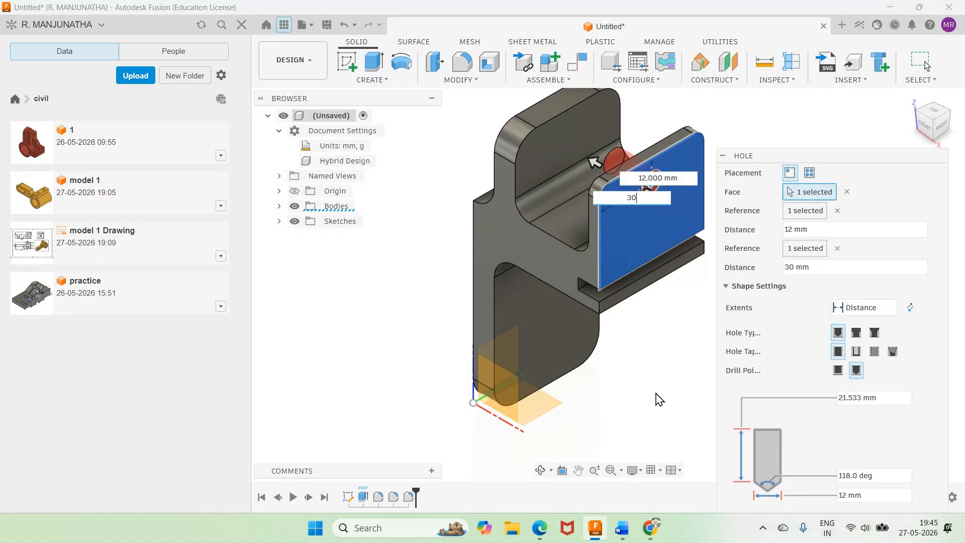
Step: Extend the hole to the inner face of the 6 mm wall with a flat drill point and create it
click(891, 308)
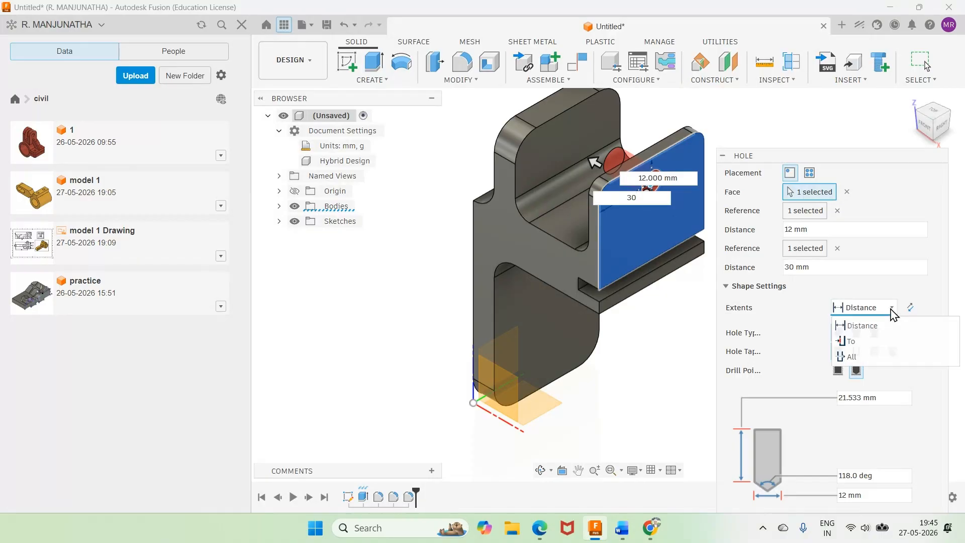
click(852, 341)
shift+middle_drag(708, 386, 674, 373)
right_click(674, 372)
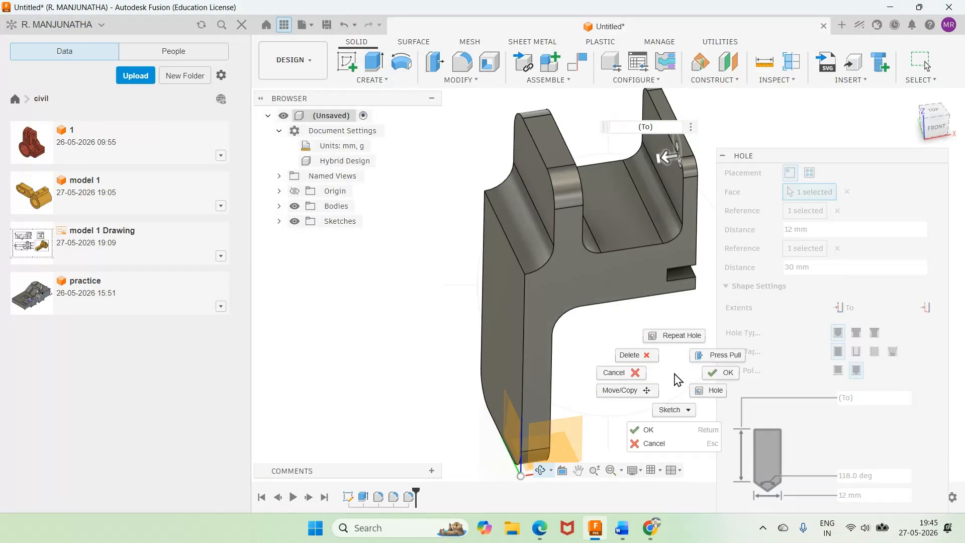
key(Escape)
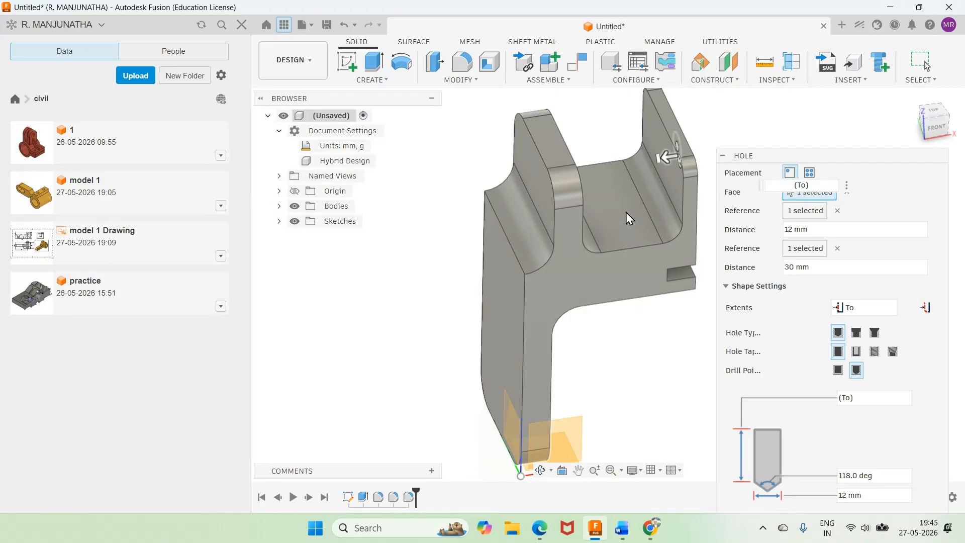
click(668, 183)
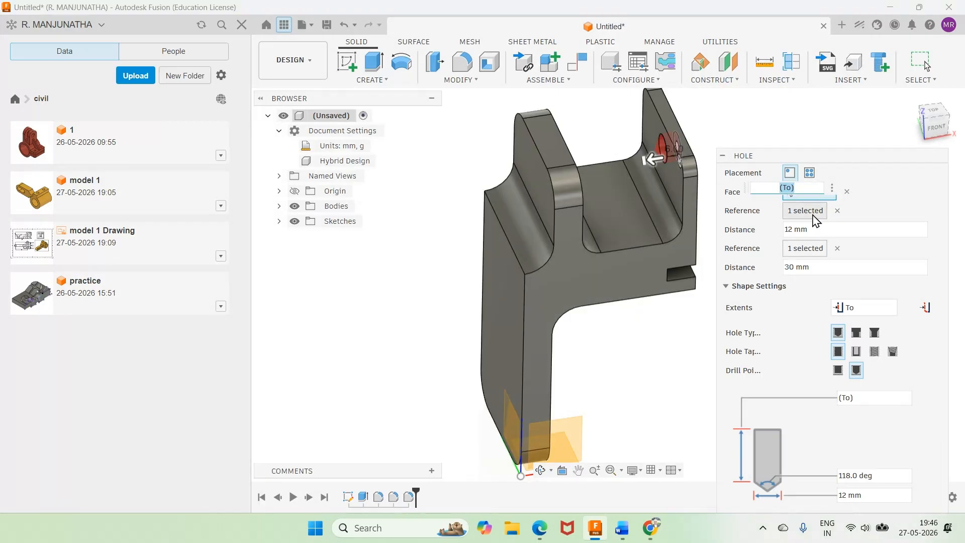
click(838, 370)
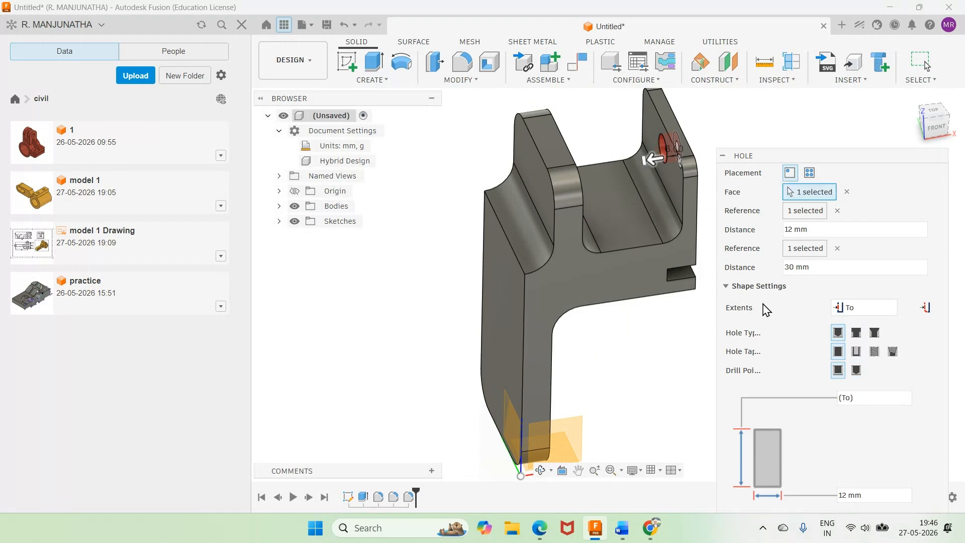
click(730, 288)
click(875, 325)
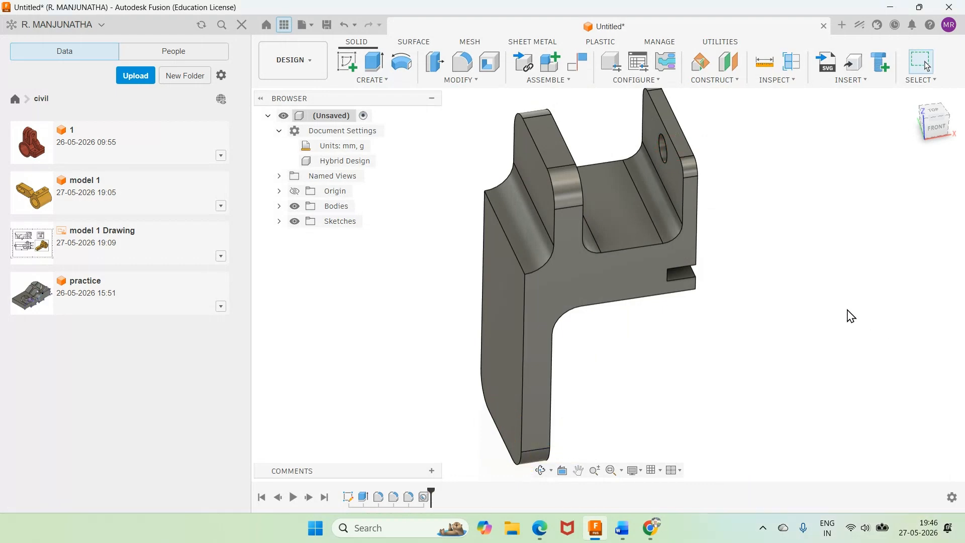
click(910, 97)
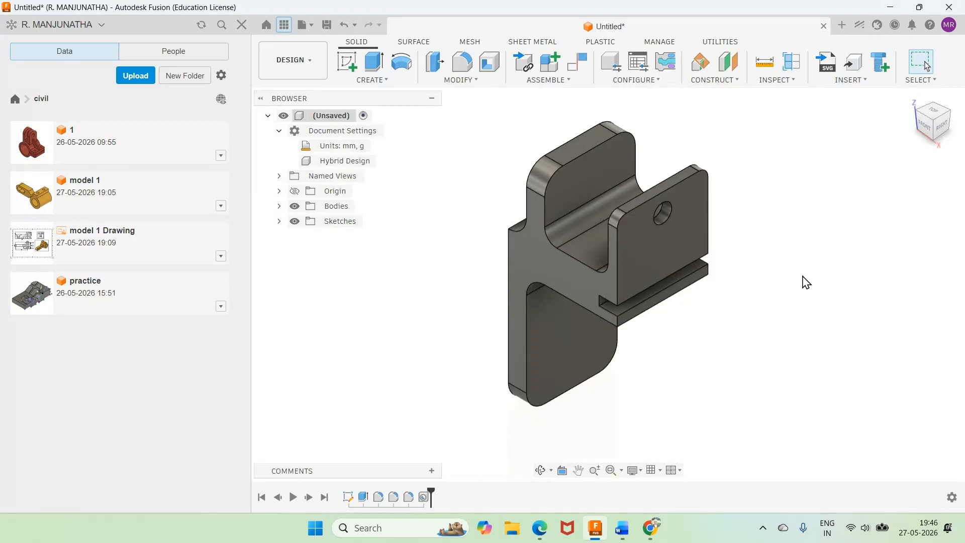
Step: Check the hole layout in the Word reference drawing and start a Fusion sketch on the inner face of the 12 mm upright wall
key(alt+Tab)
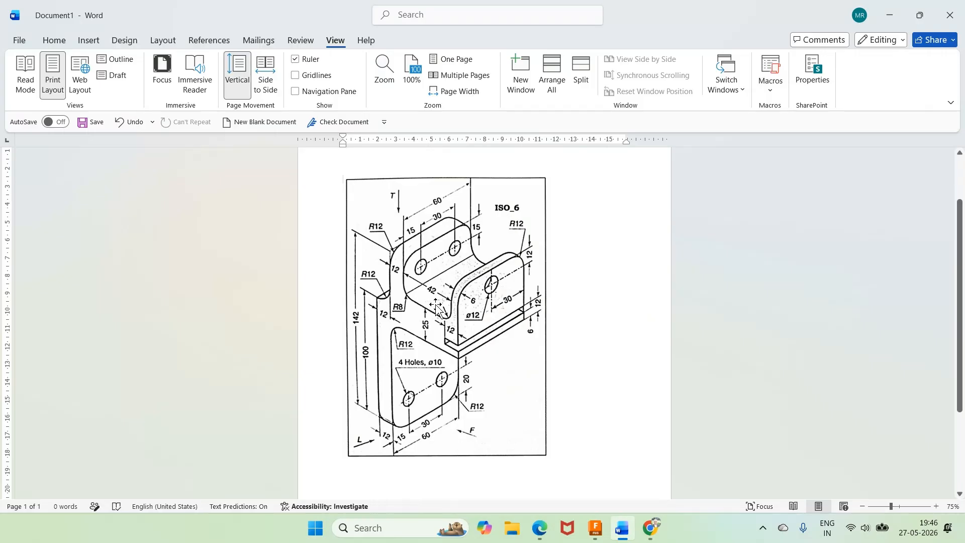
mouse_move(601, 540)
click(602, 536)
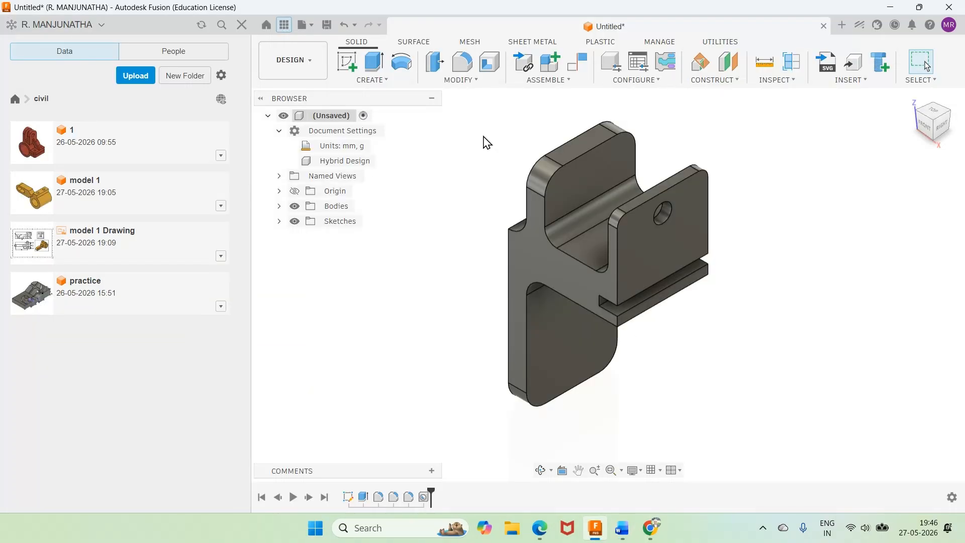
click(373, 80)
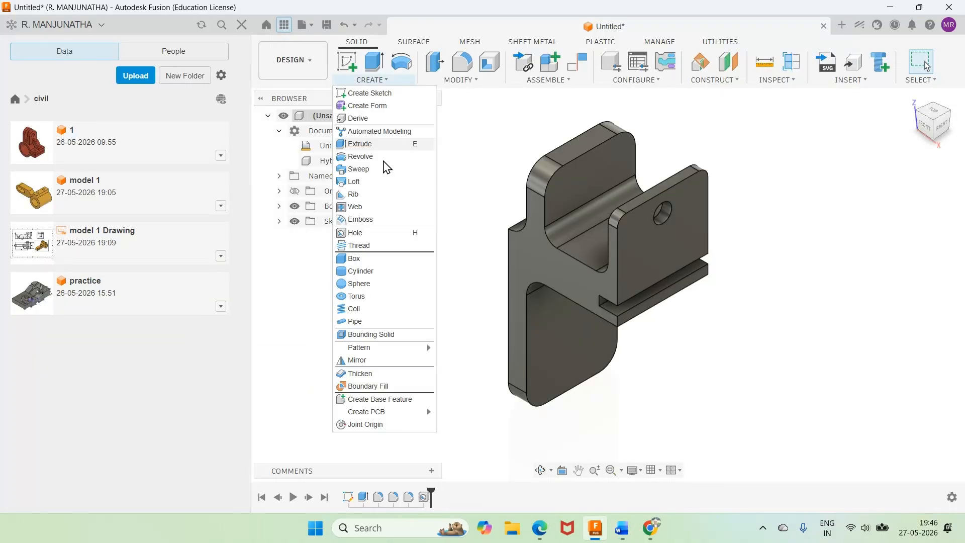
click(459, 145)
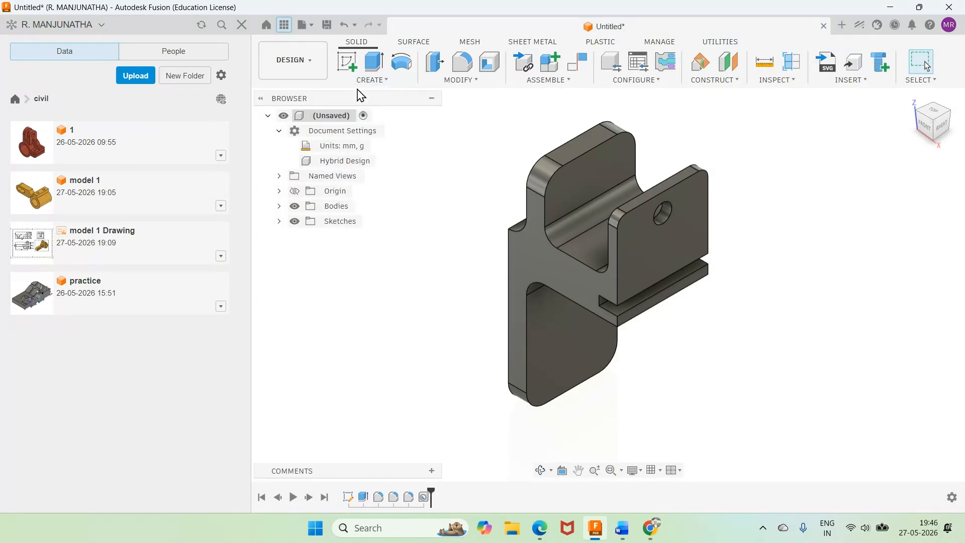
click(345, 65)
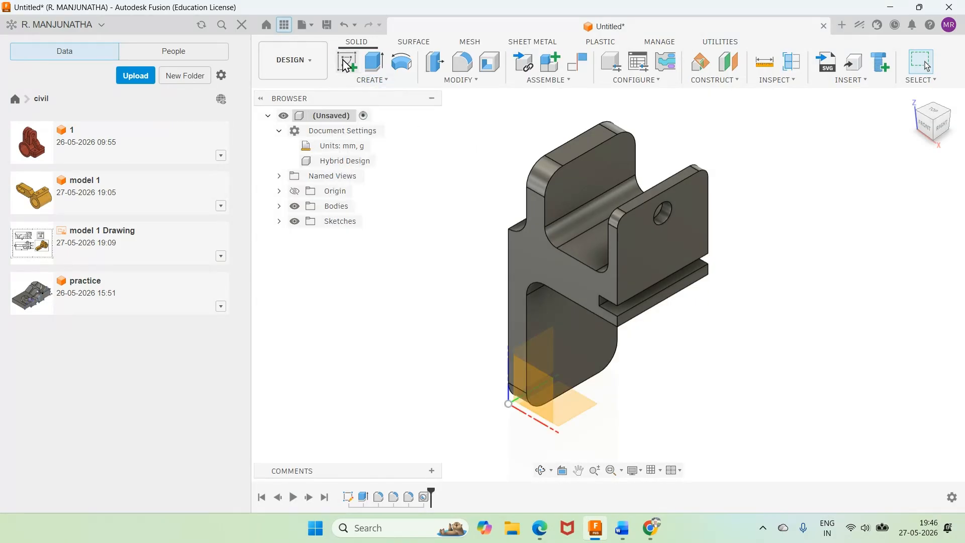
click(581, 185)
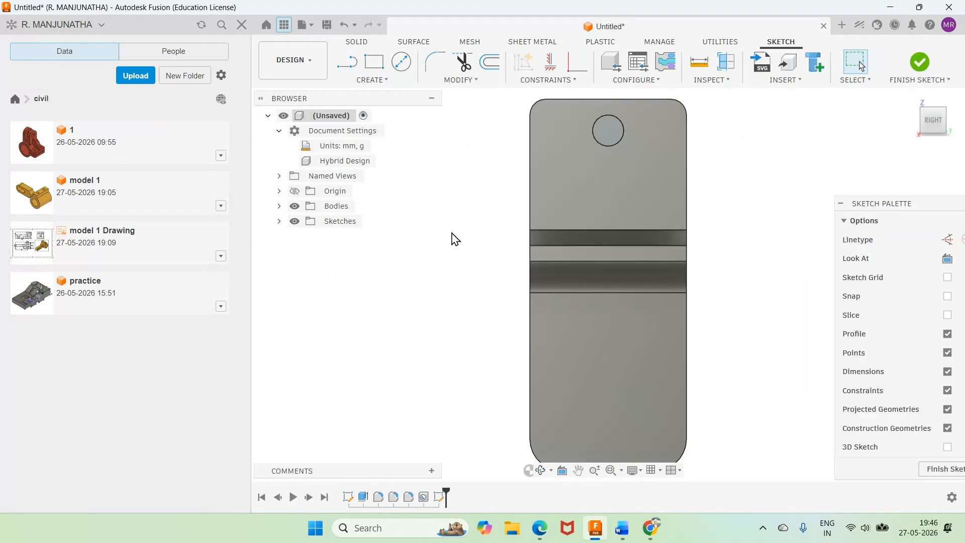
Step: Place two sketch points on the upright wall, one on each side of the 12 mm hole and level with its centre
click(386, 80)
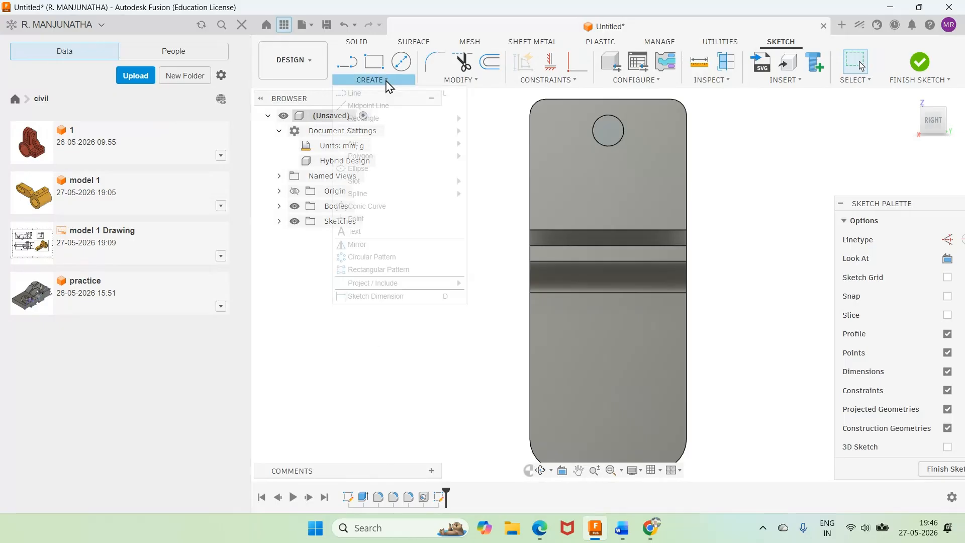
click(355, 219)
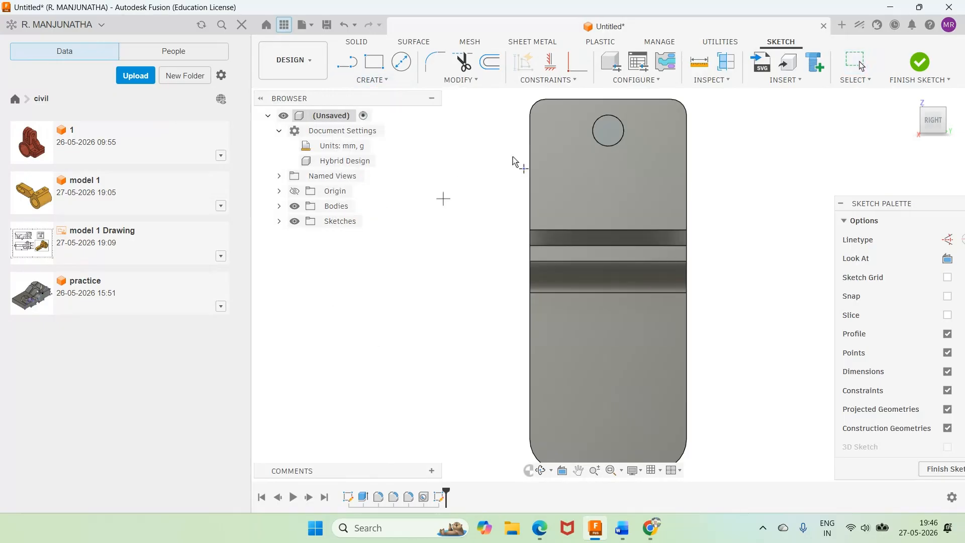
click(557, 131)
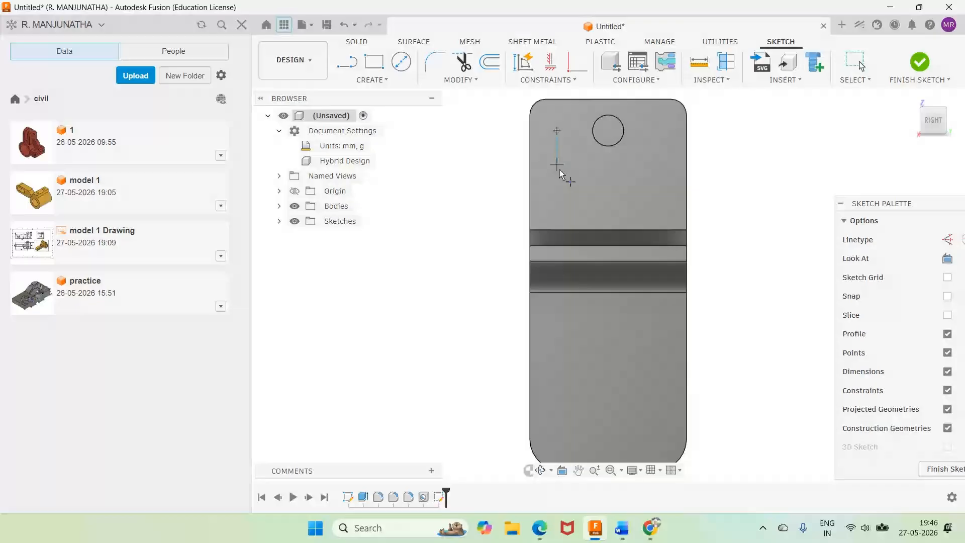
click(663, 131)
Step: Project the bracket body's outline into the wall sketch with the projection link kept on
click(295, 207)
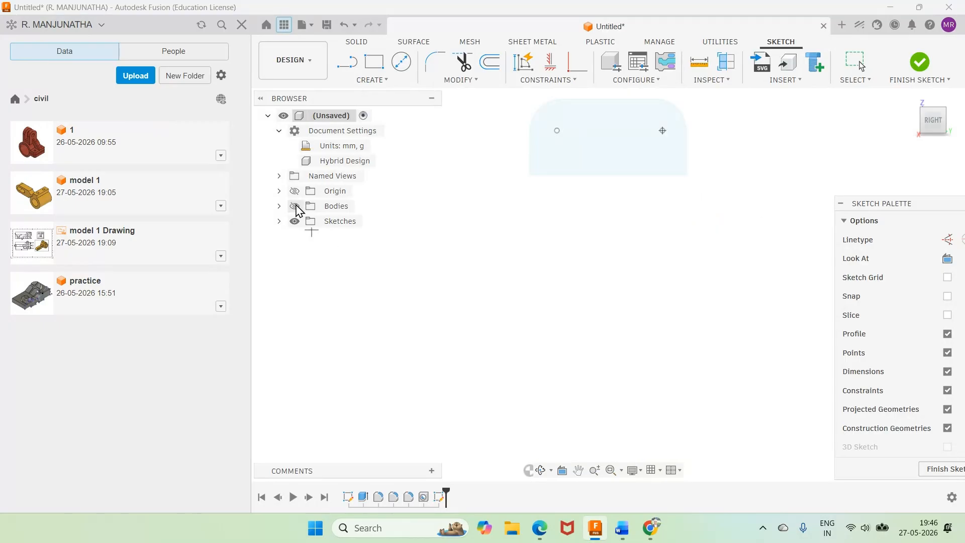
click(295, 207)
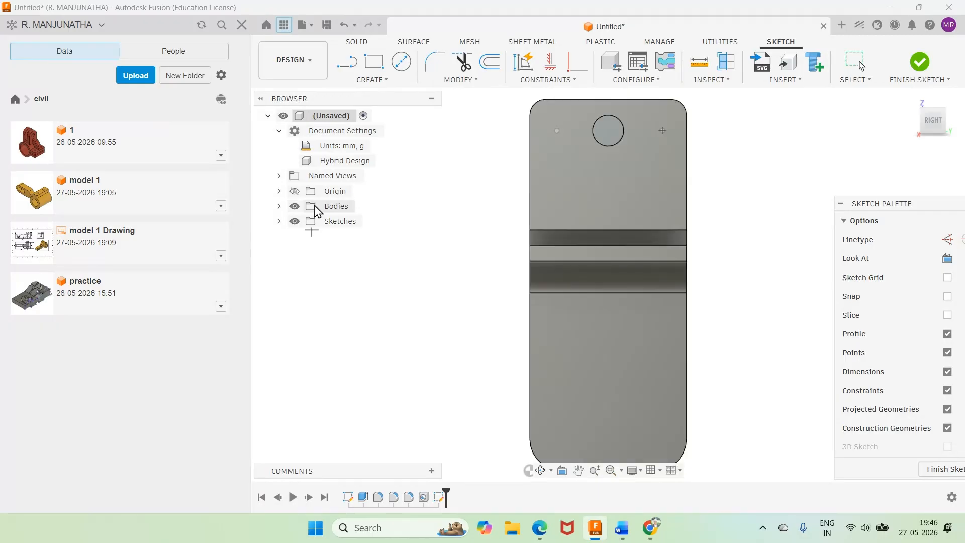
key(p)
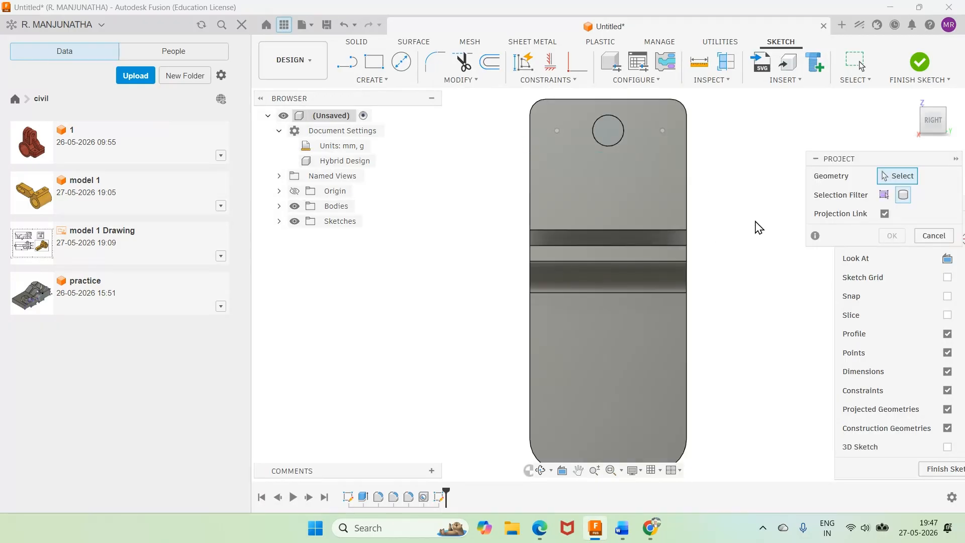
click(638, 213)
click(894, 236)
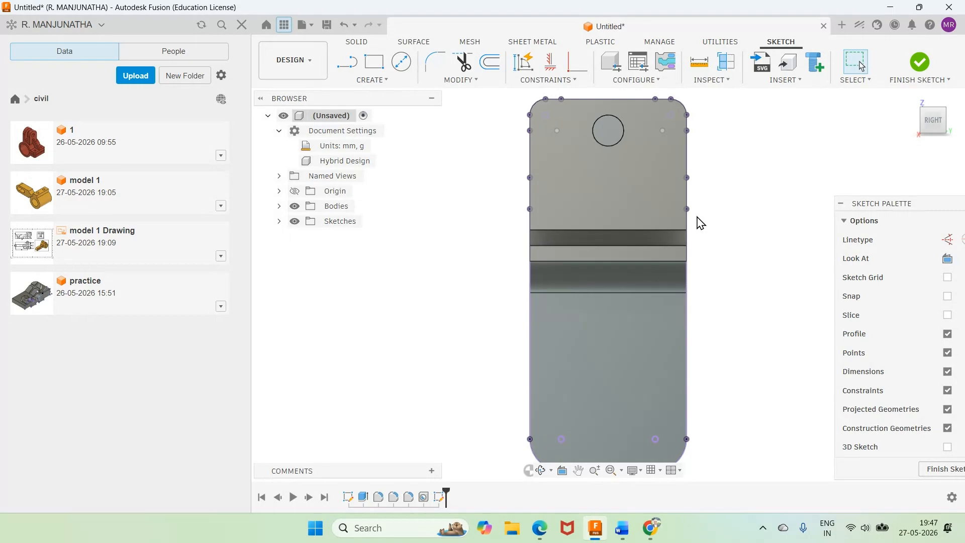
Step: Hide the bodies to expose the sketch points and switch to the Word reference drawing to check the wall hole positions
click(295, 206)
scroll(594, 158, up, 2)
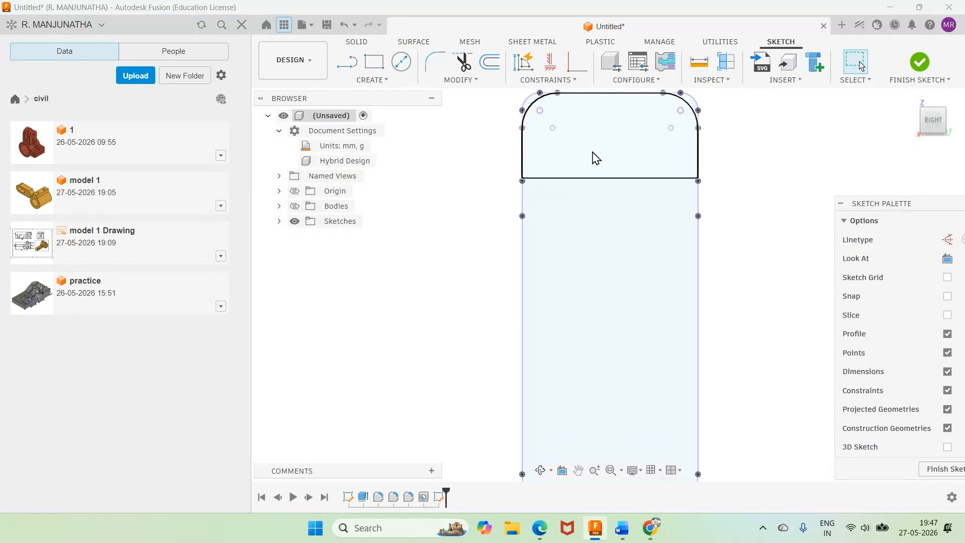
scroll(593, 152, down, 3)
scroll(596, 102, up, 3)
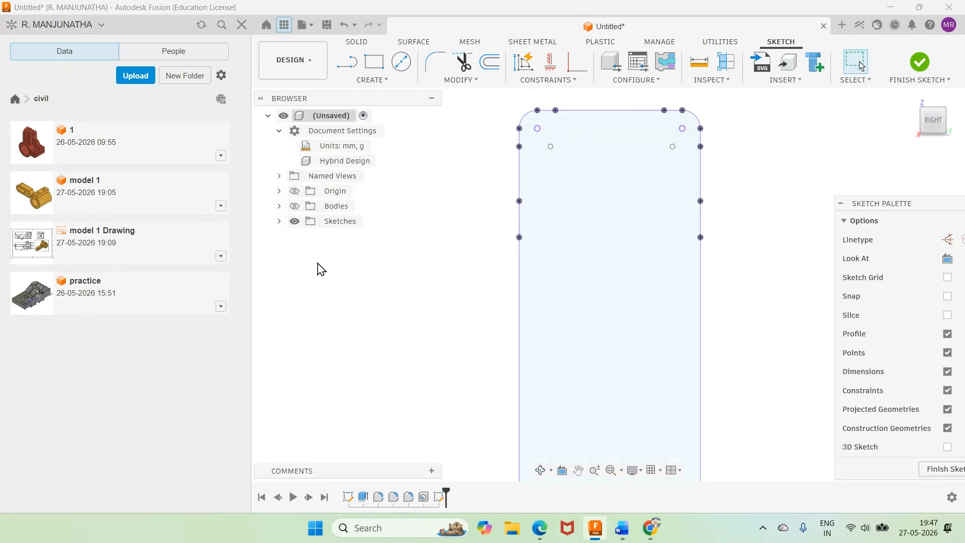
click(622, 527)
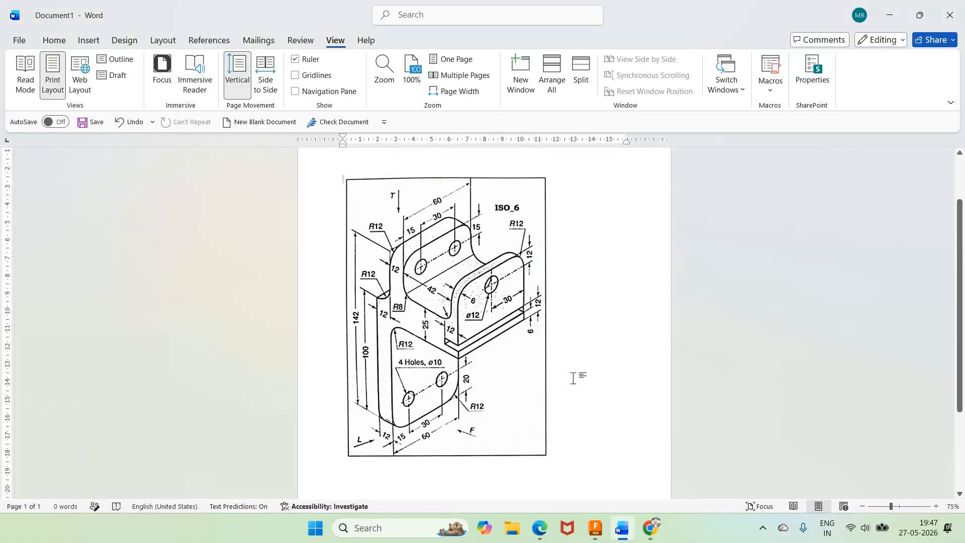
Step: Return to Fusion and dimension the sketch point left of the wall hole 15 mm from the wall's nearer side edge
click(603, 534)
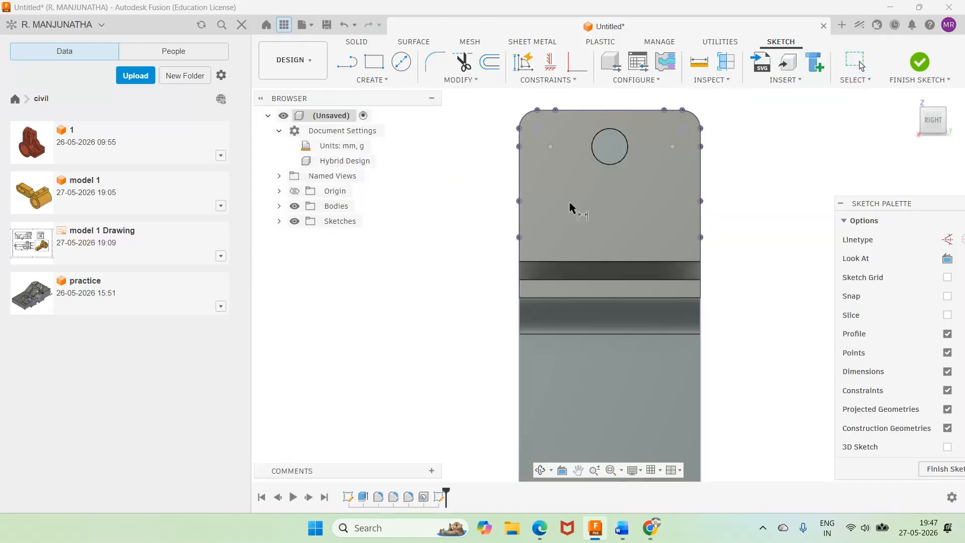
click(555, 147)
key(Escape)
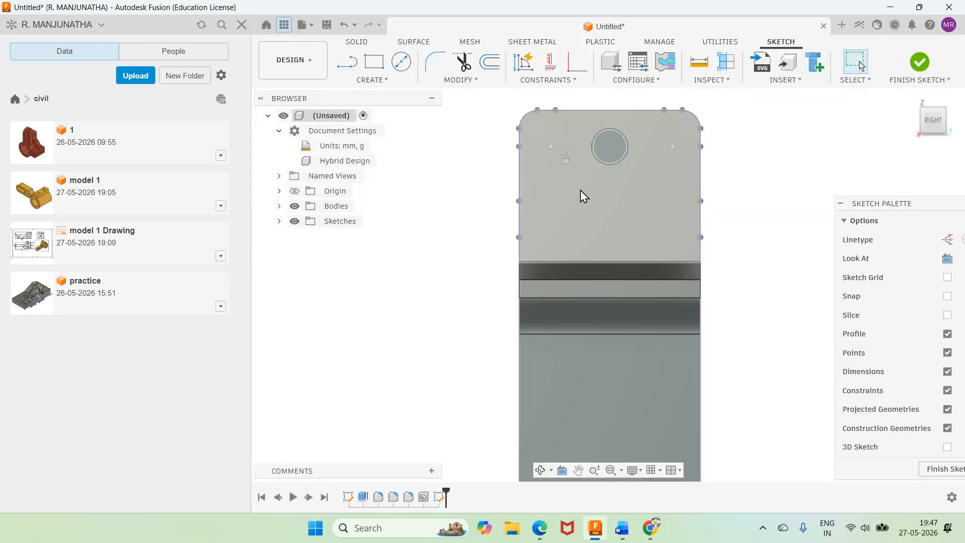
scroll(548, 176, up, 3)
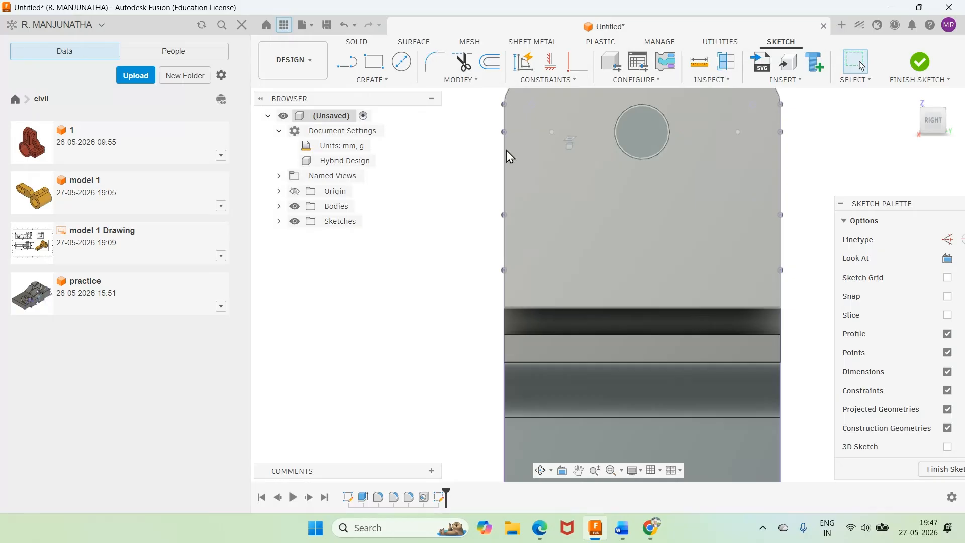
key(d)
click(552, 132)
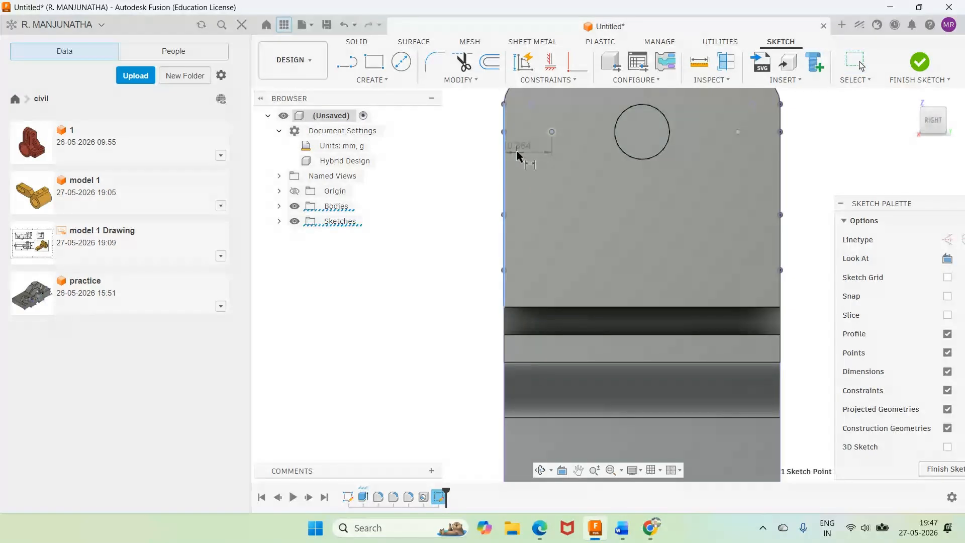
click(517, 150)
text(15)
key(Return)
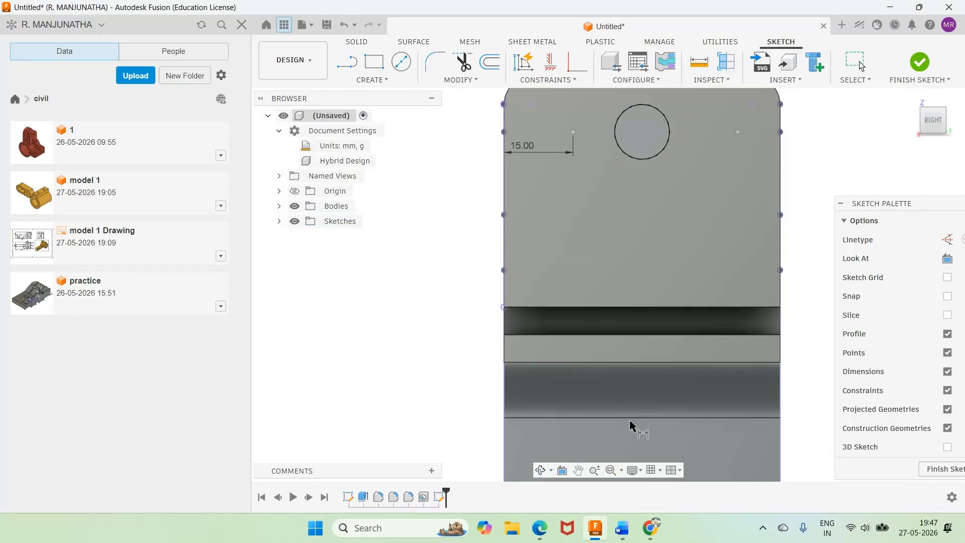
Step: Check the Word reference drawing, then dimension the same sketch point 15 mm below the wall's top edge in Fusion
click(622, 535)
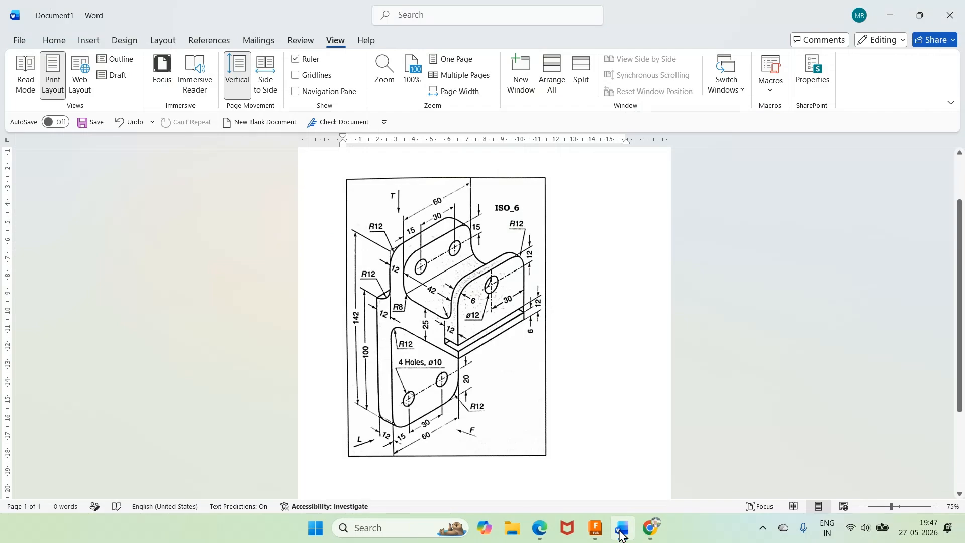
click(622, 534)
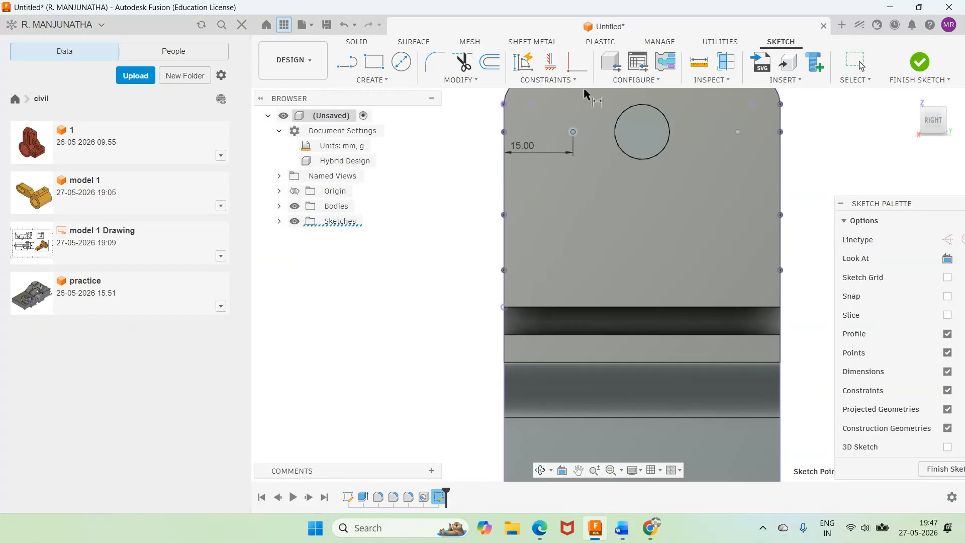
scroll(585, 93, down, 5)
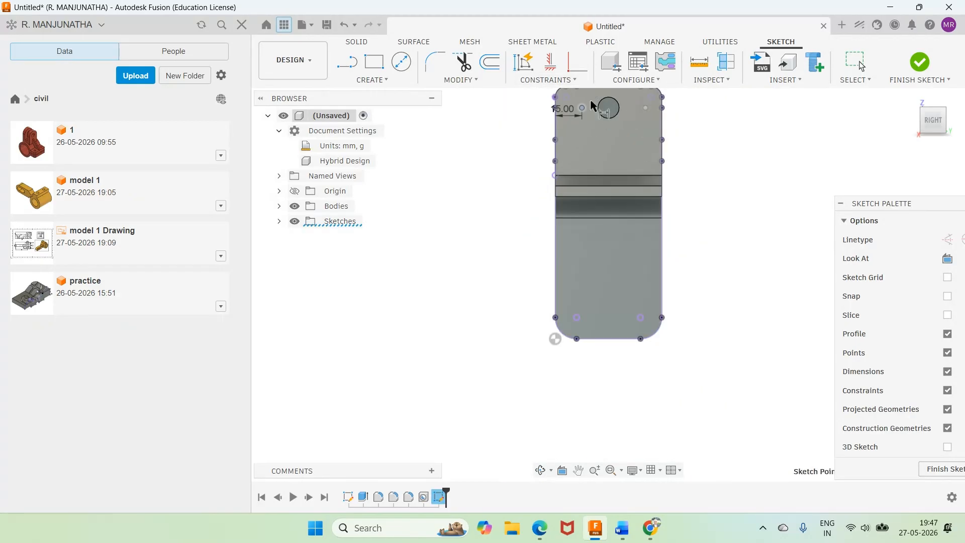
click(612, 470)
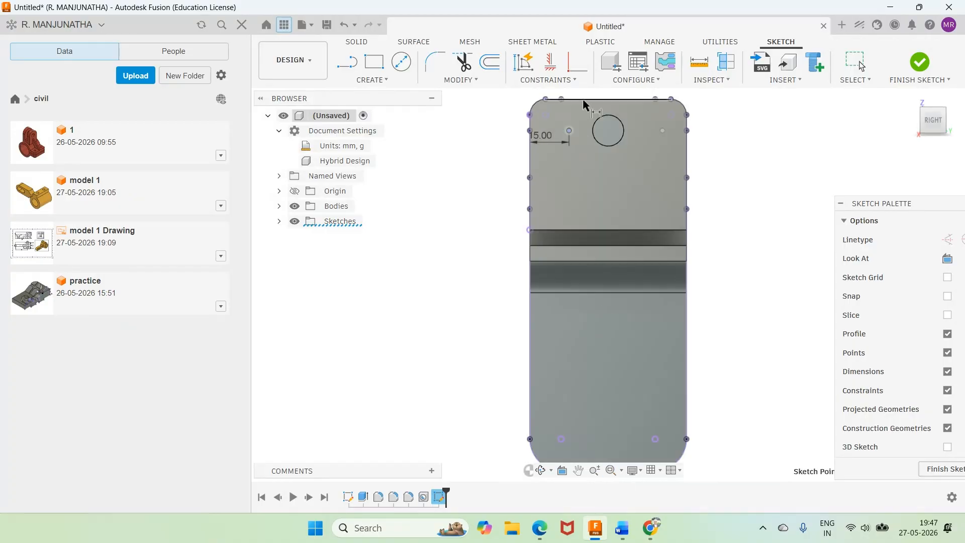
click(584, 100)
click(491, 107)
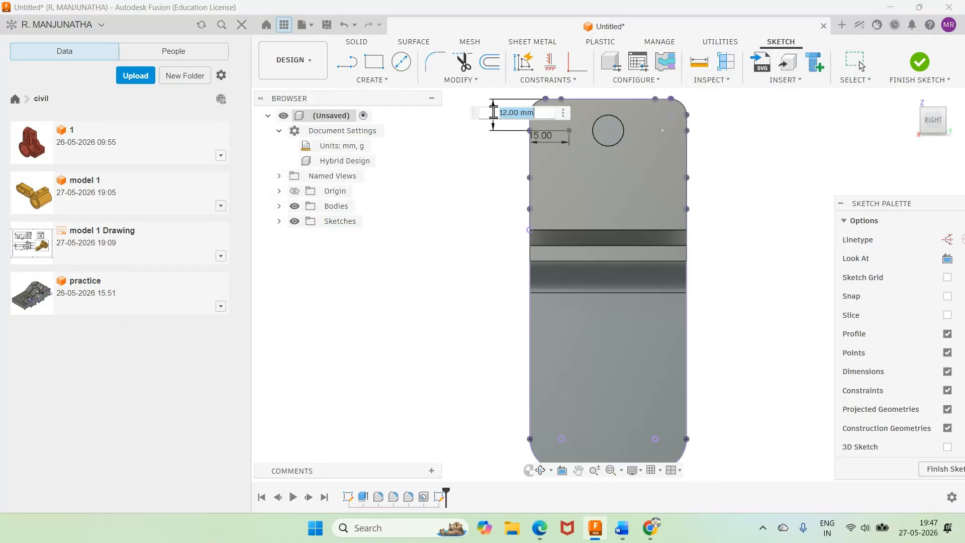
text(15)
key(Return)
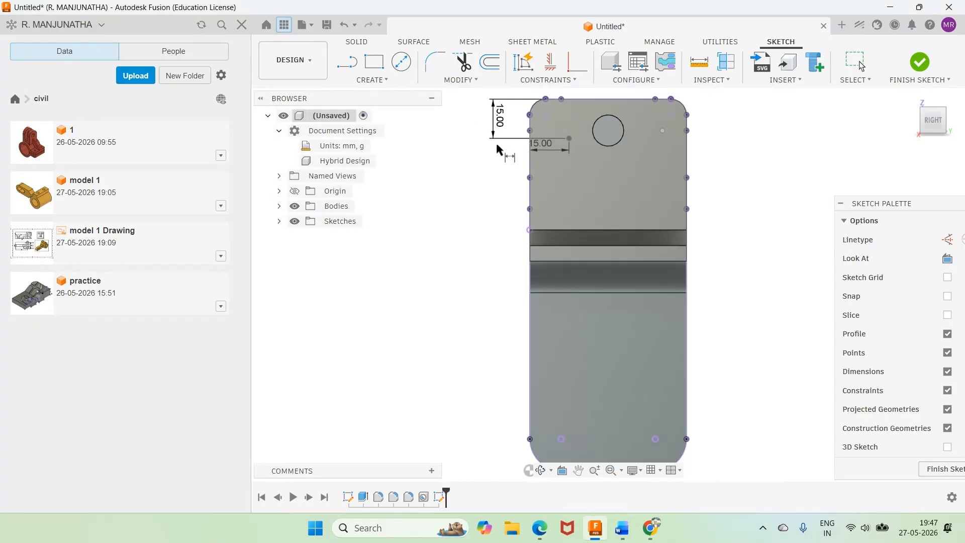
Step: Apply a horizontal constraint between the two sketch points on the upright wall
click(550, 61)
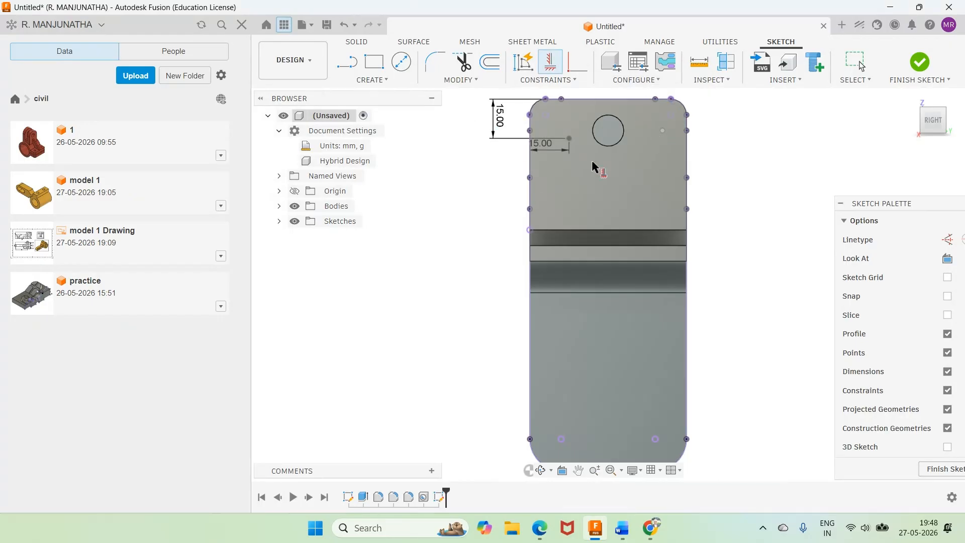
click(568, 140)
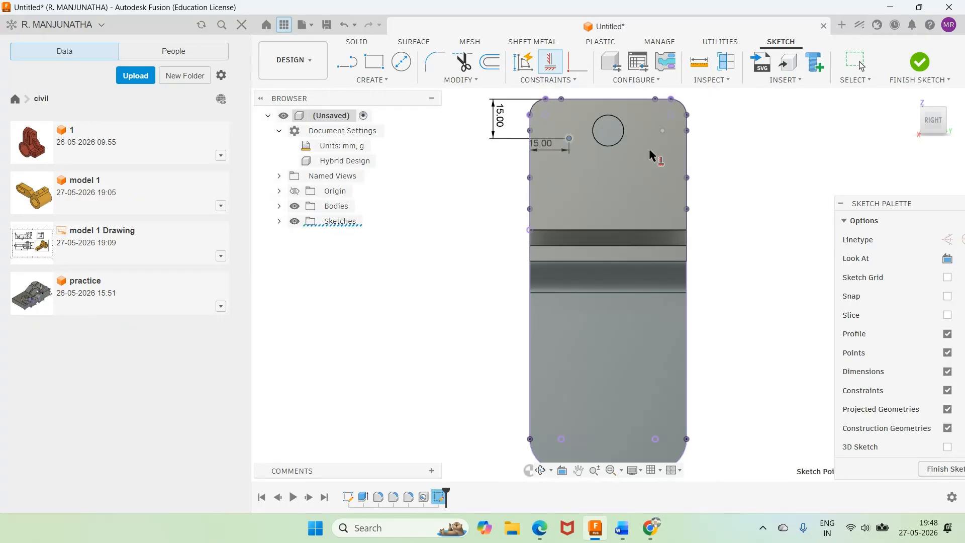
click(662, 131)
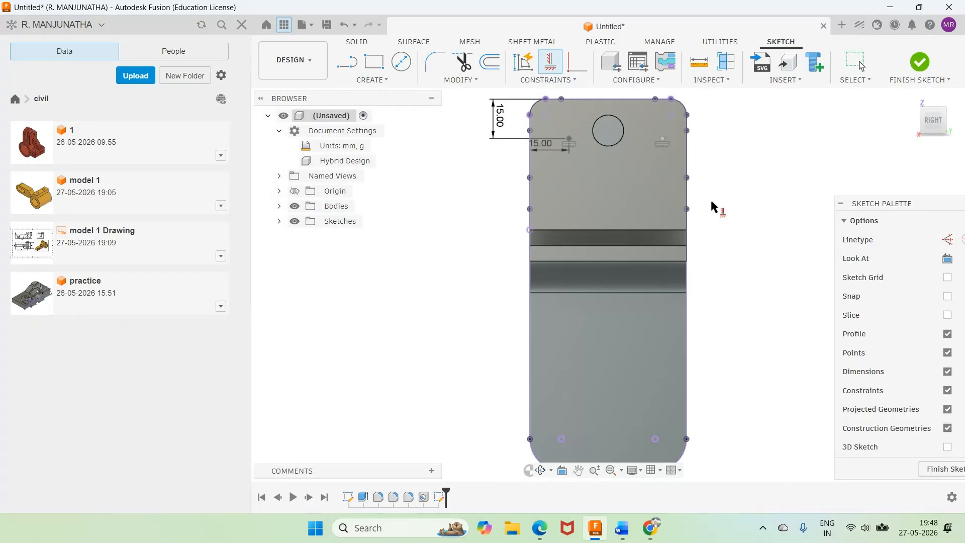
Step: Dimension the second sketch point 15 mm from the wall's other side edge and finish the sketch
key(d)
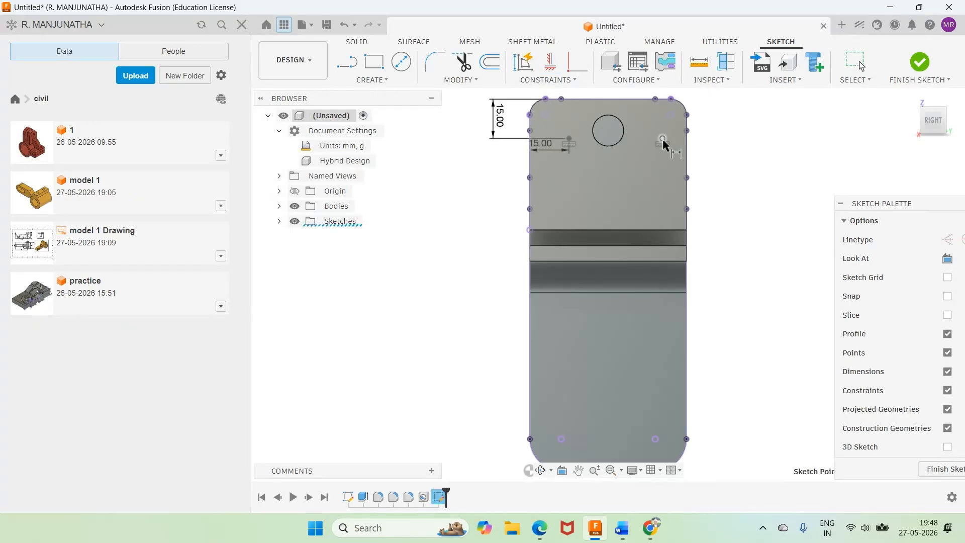
click(686, 151)
click(671, 167)
text(1)
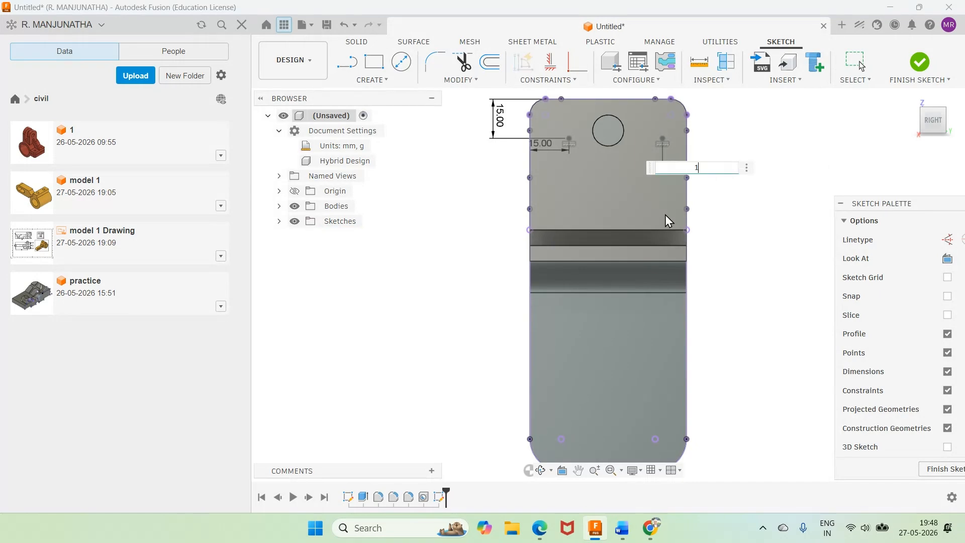
text(5)
key(Return)
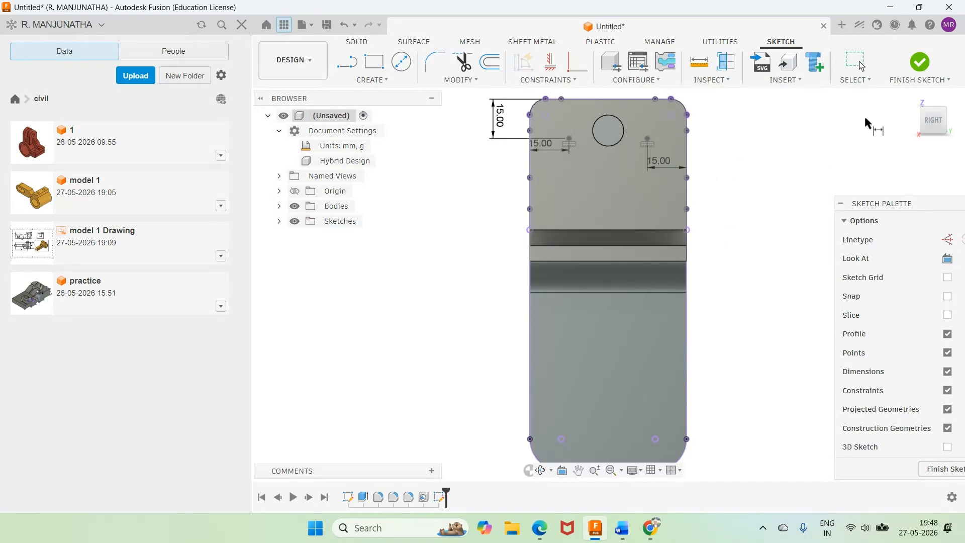
click(920, 63)
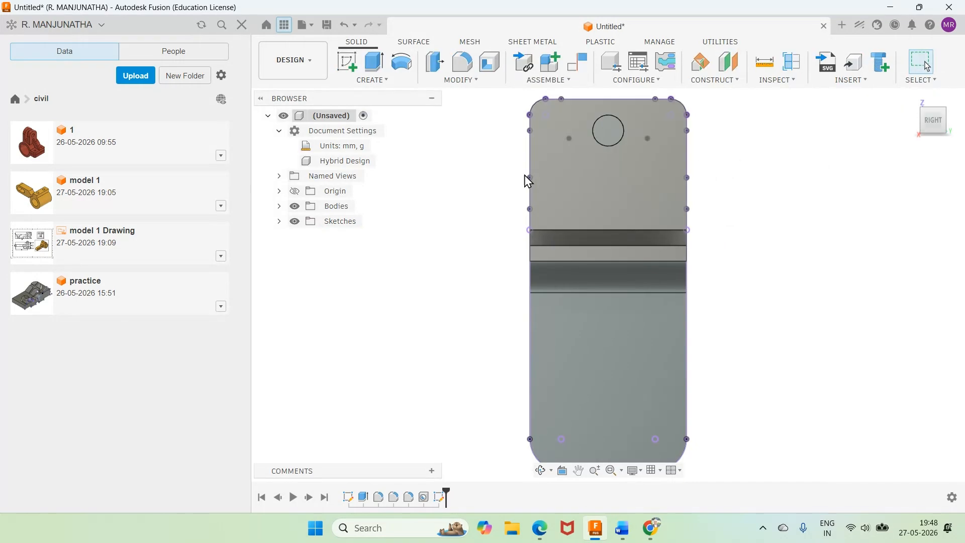
Step: Create simple holes of 12 mm diameter and 6 mm depth at both sketch points on the upright wall
click(389, 82)
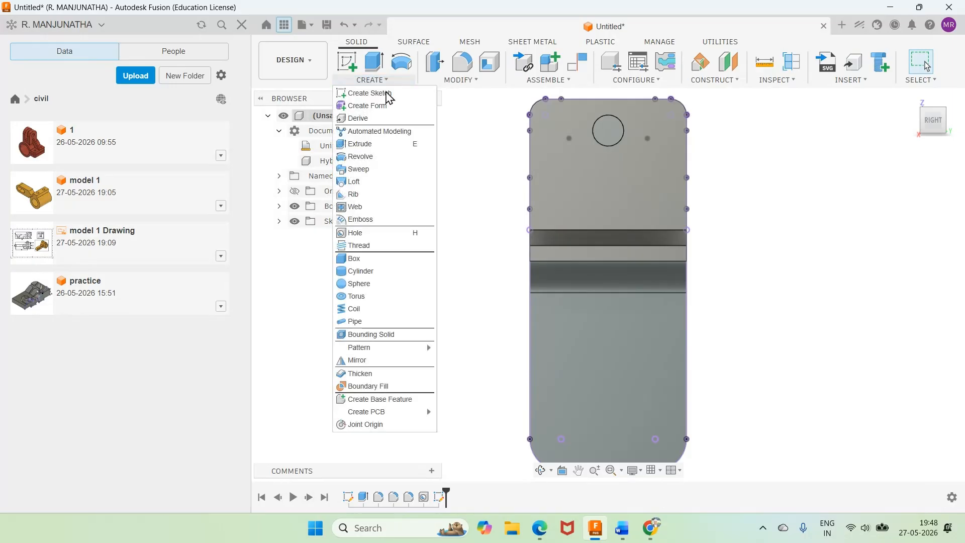
click(356, 233)
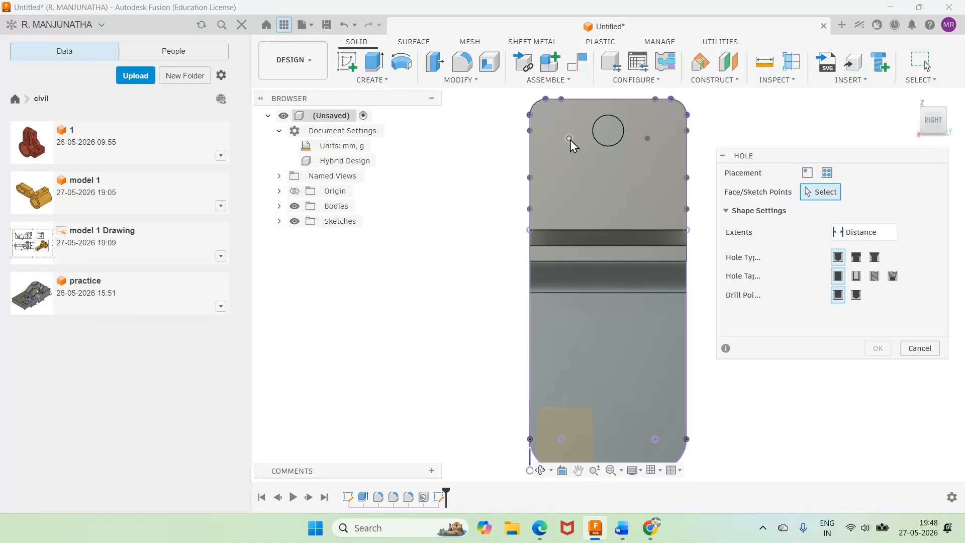
click(570, 140)
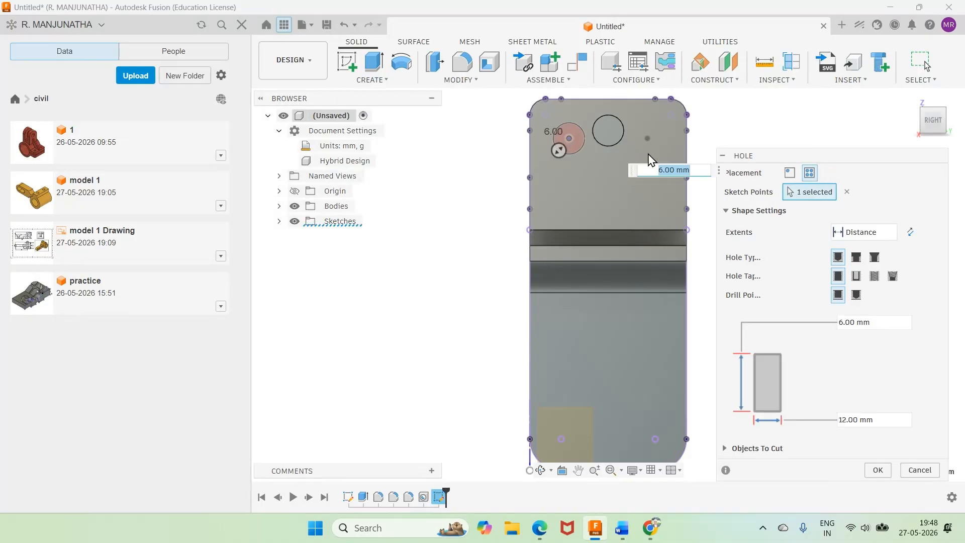
click(648, 138)
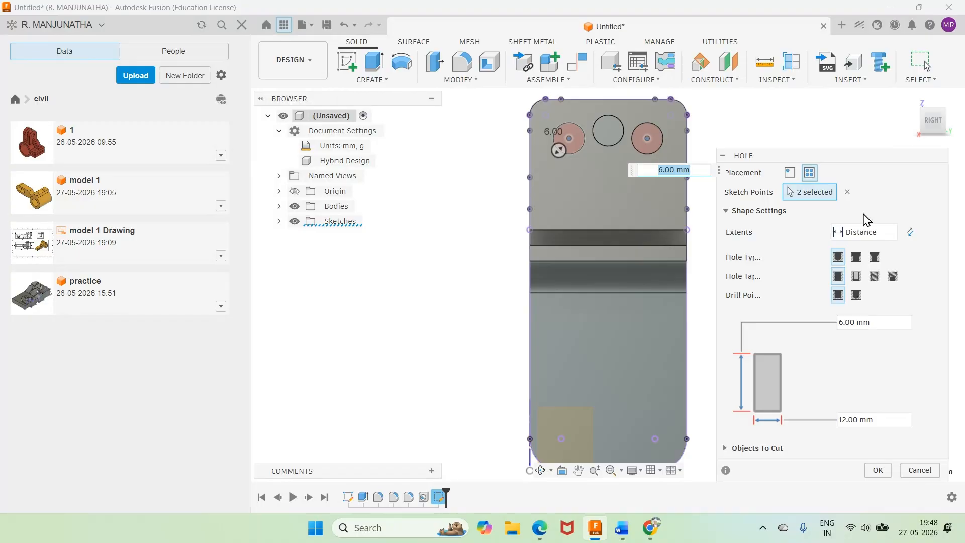
click(909, 111)
click(884, 475)
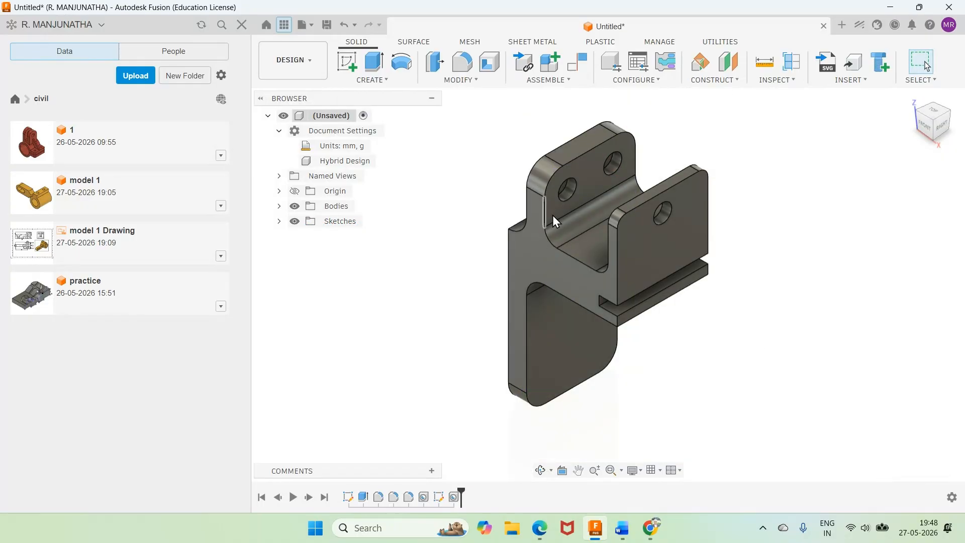
Step: Edit the two-hole feature on the upright wall so that its extents are set to All
click(542, 470)
drag(558, 367, 570, 334)
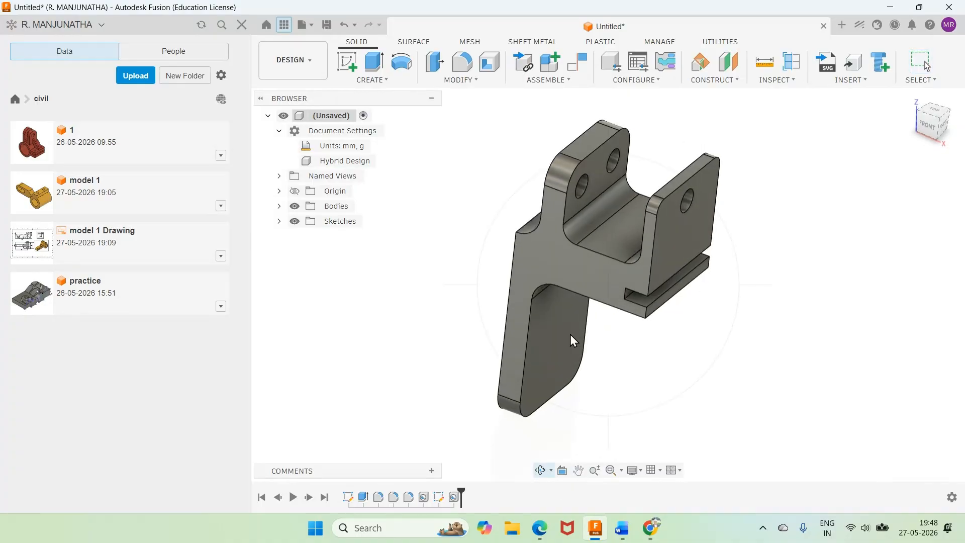
right_click(570, 334)
click(555, 406)
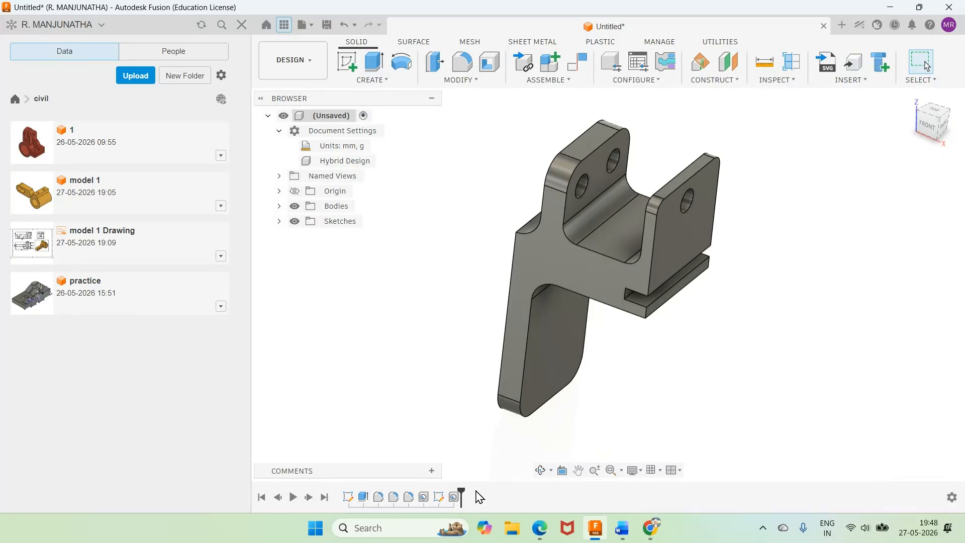
right_click(455, 498)
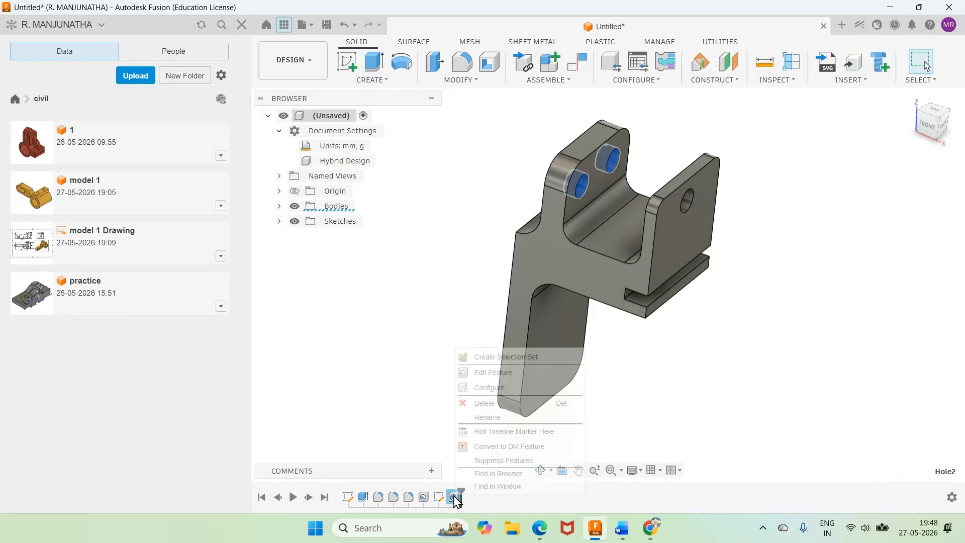
click(492, 372)
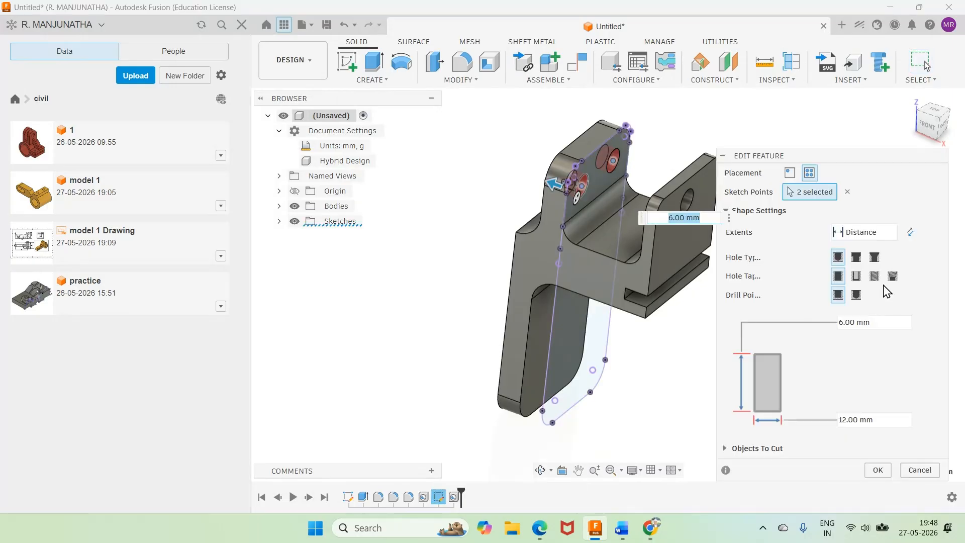
click(893, 233)
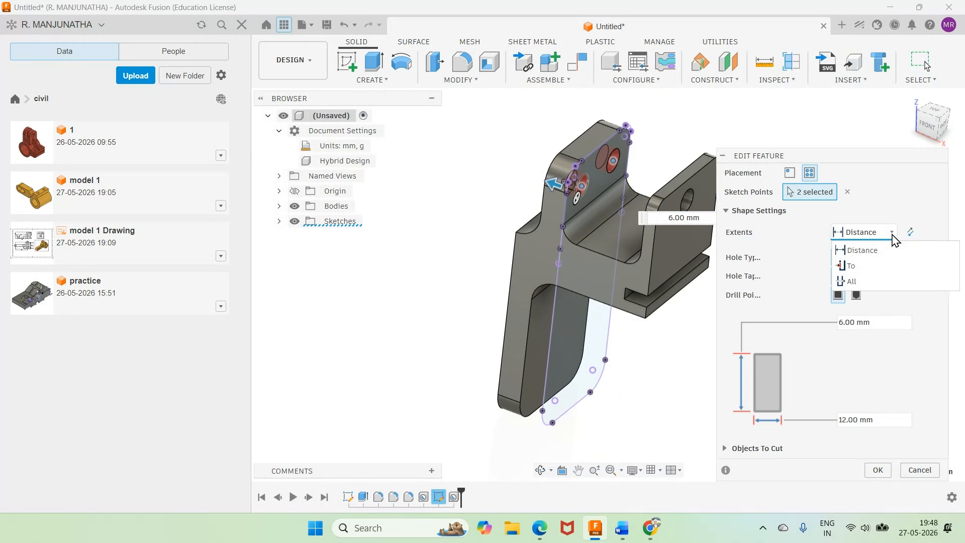
click(857, 280)
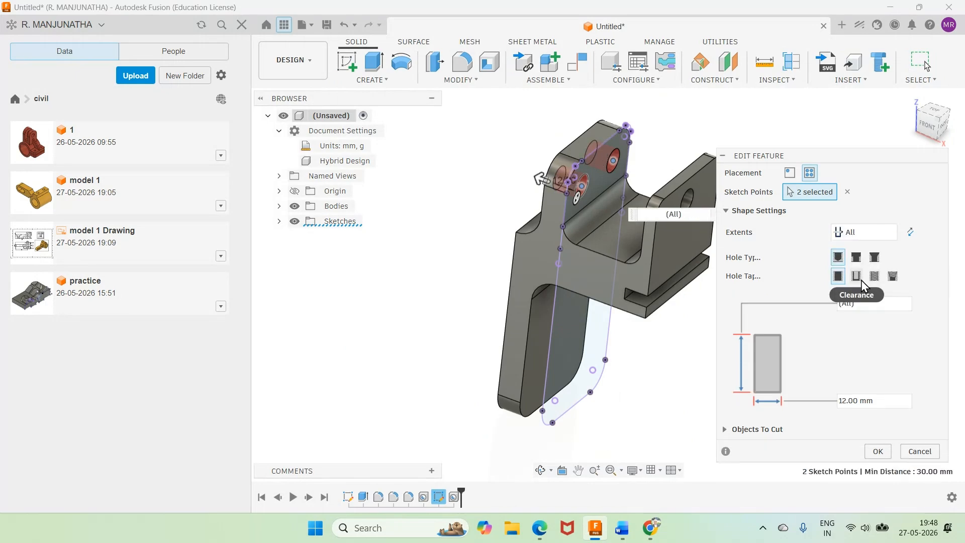
click(879, 451)
Step: Start a sketch on the lower plate's broad face and place two level sketch points near its rounded bottom end
shift+middle_drag(587, 391, 492, 284)
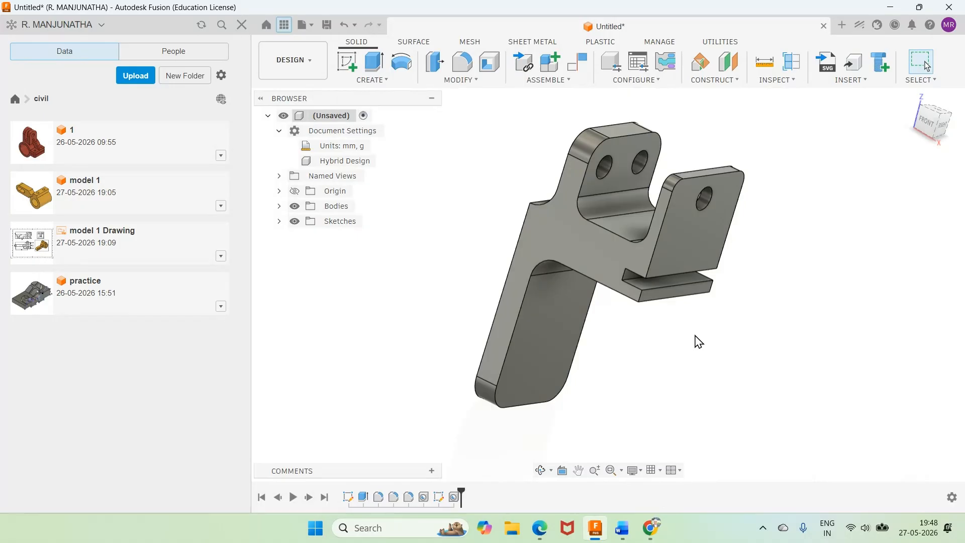
click(347, 61)
click(554, 325)
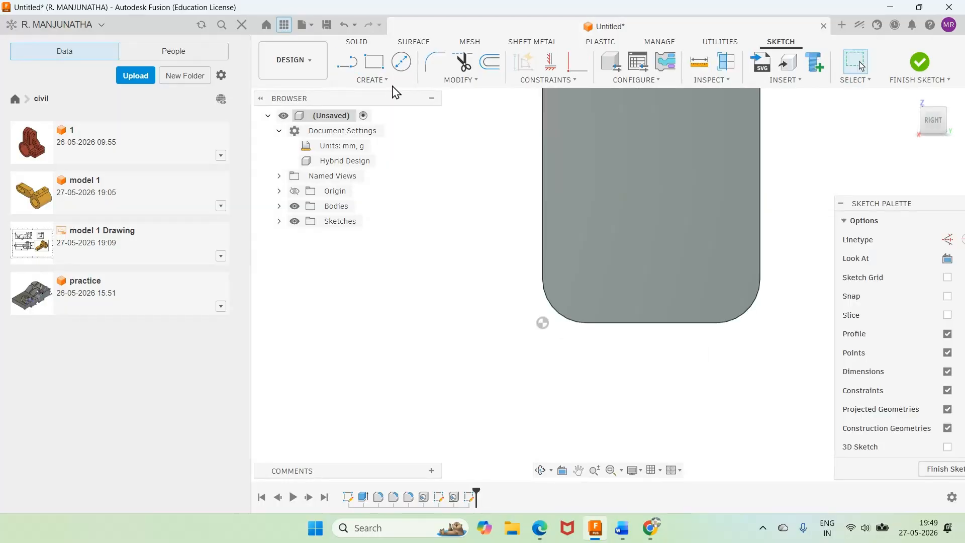
key(l)
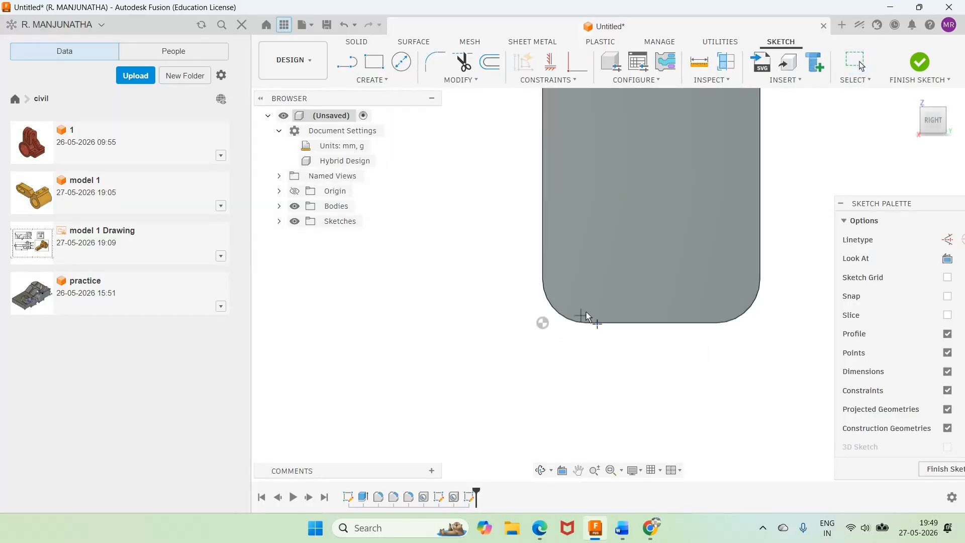
click(590, 272)
click(728, 272)
Step: Check the hole positions on the lower plate in the Word reference drawing
click(623, 528)
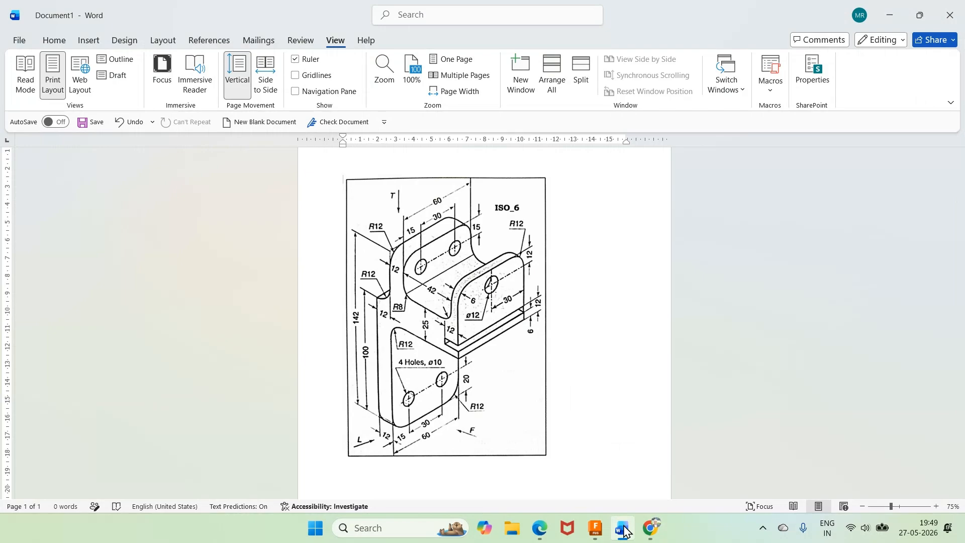
click(598, 529)
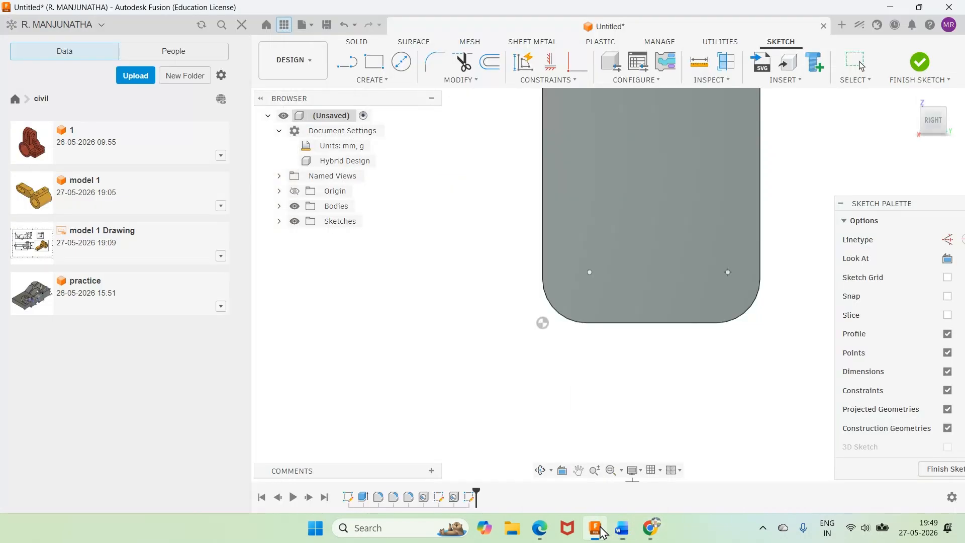
click(623, 532)
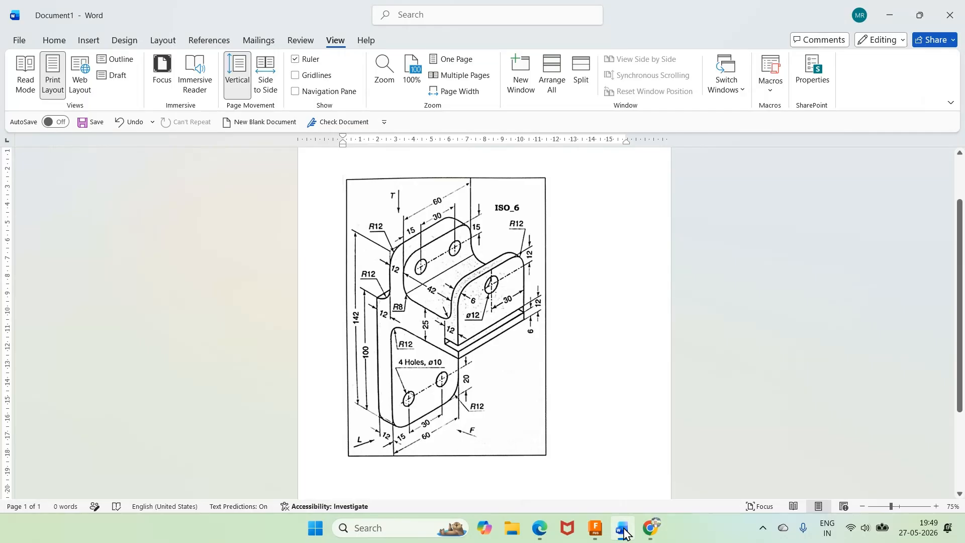
Step: Return to Fusion and project the outline of the lower plate's face into the hole sketch
click(624, 532)
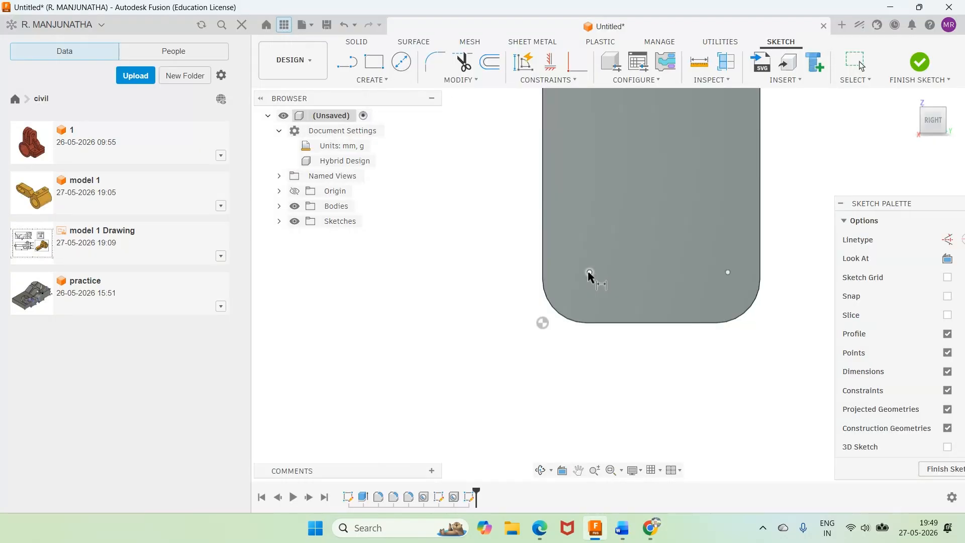
key(p)
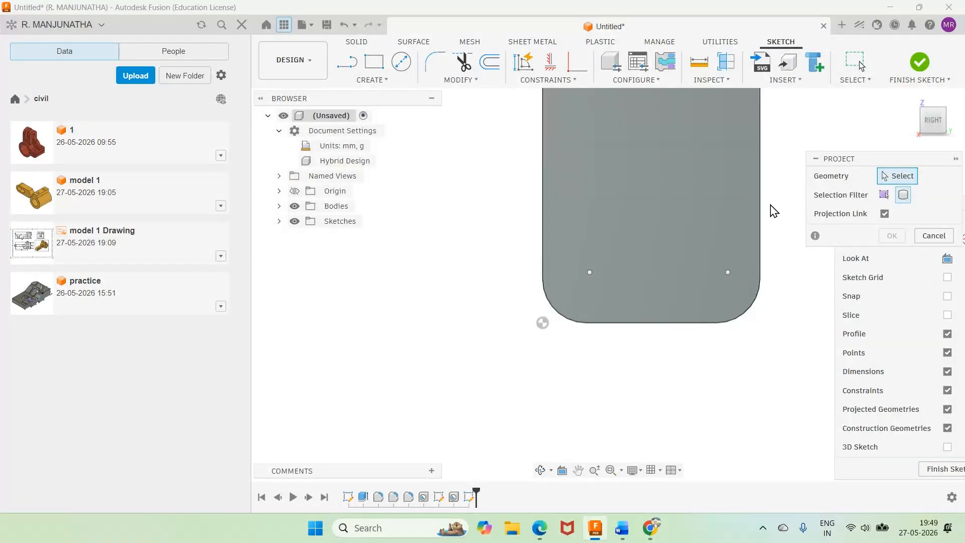
click(735, 209)
click(892, 235)
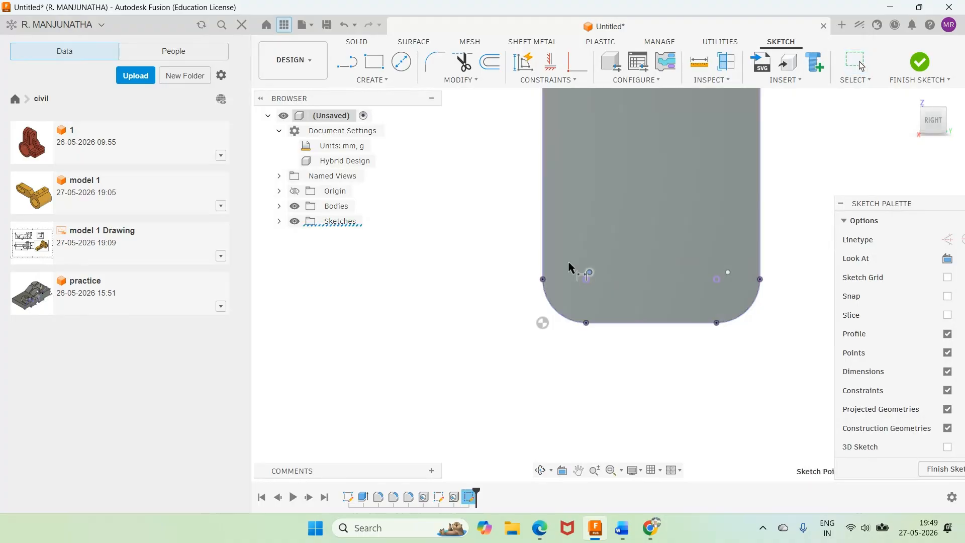
Step: Dimension the left sketch point 15 mm from the lower plate's left side edge
click(569, 266)
click(564, 232)
text(15)
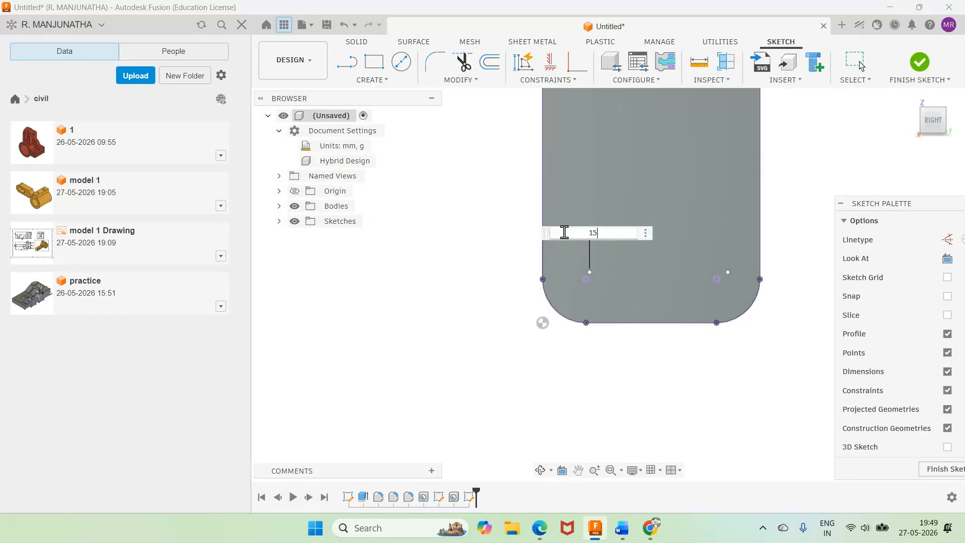
key(Return)
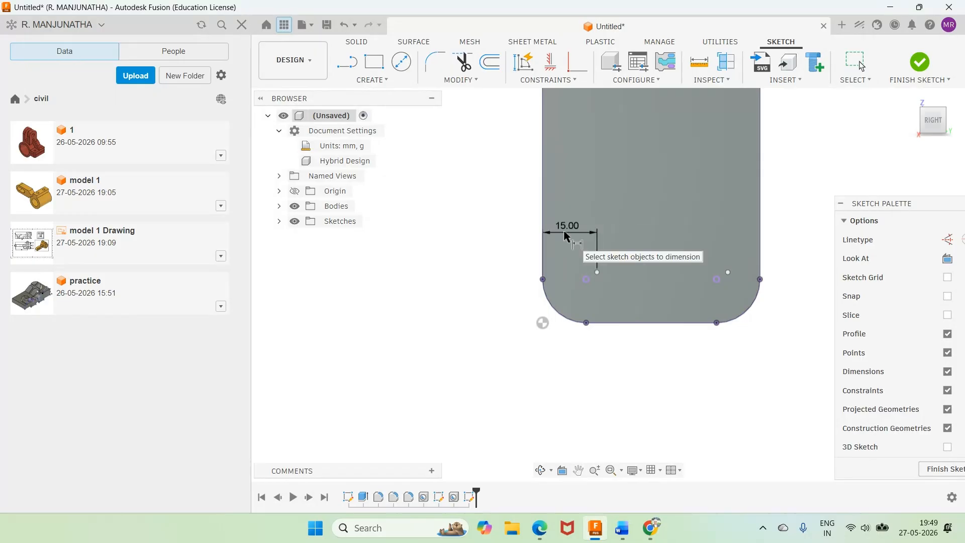
Step: Check the Word reference drawing and dimension the left sketch point 20 mm above the plate's bottom edge
click(623, 533)
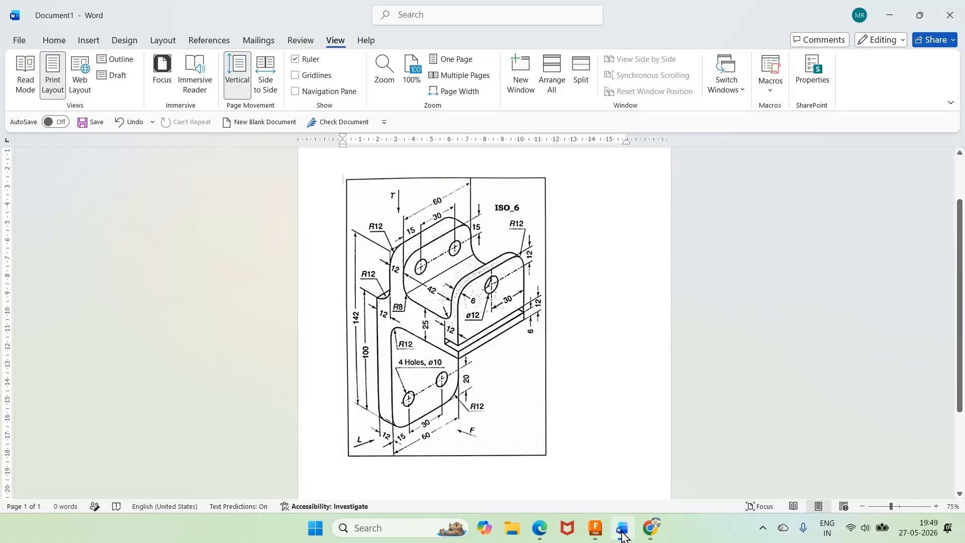
click(622, 534)
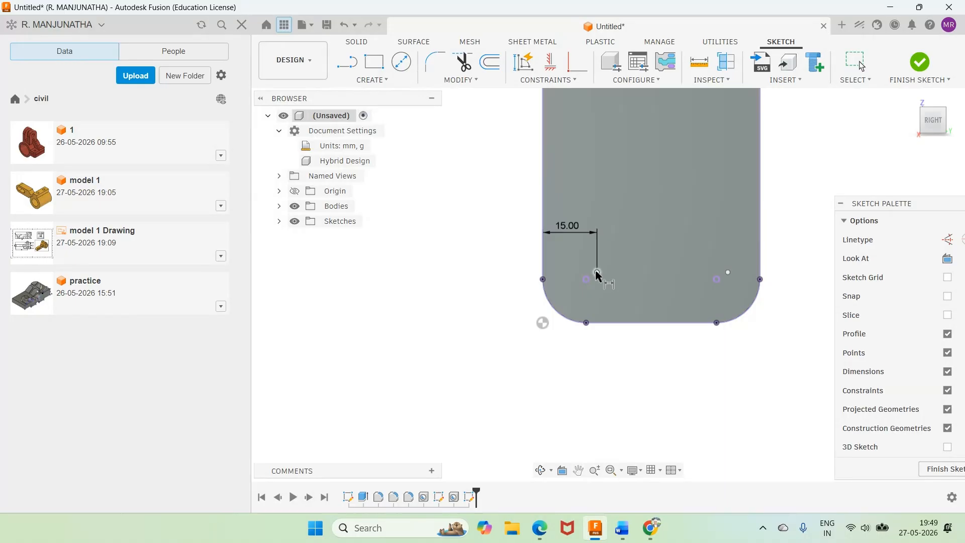
click(596, 272)
click(602, 323)
click(477, 292)
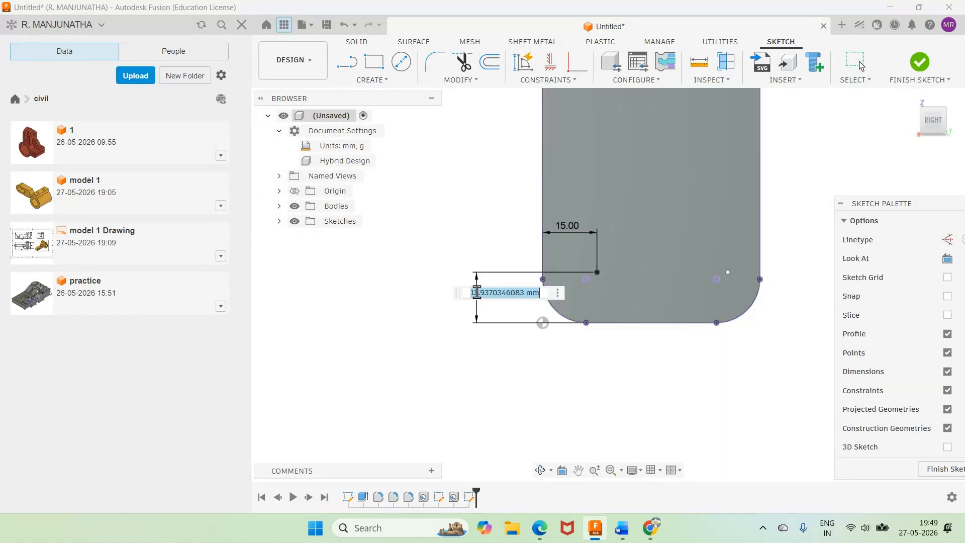
text(20)
key(Return)
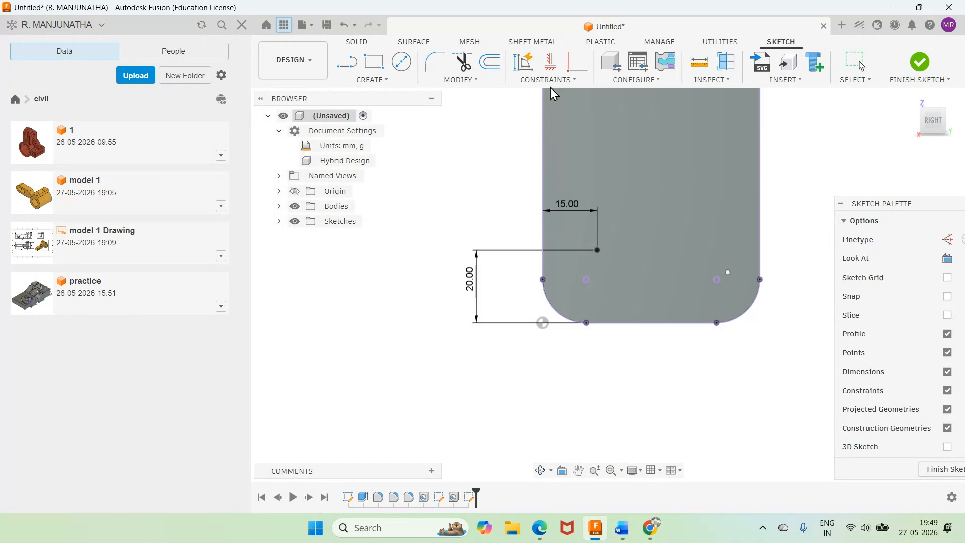
Step: Constrain the two sketch points on the lower plate to lie level with each other
click(551, 62)
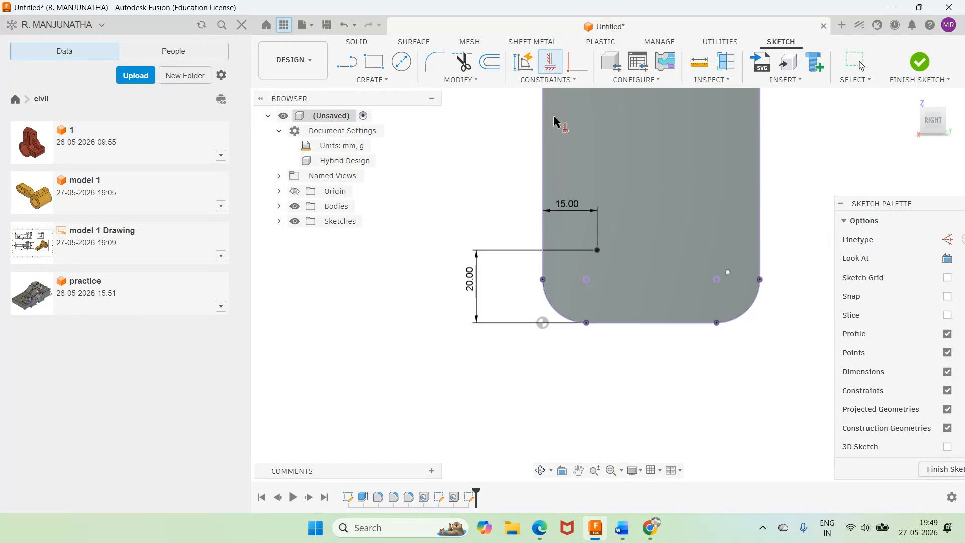
click(597, 250)
click(728, 272)
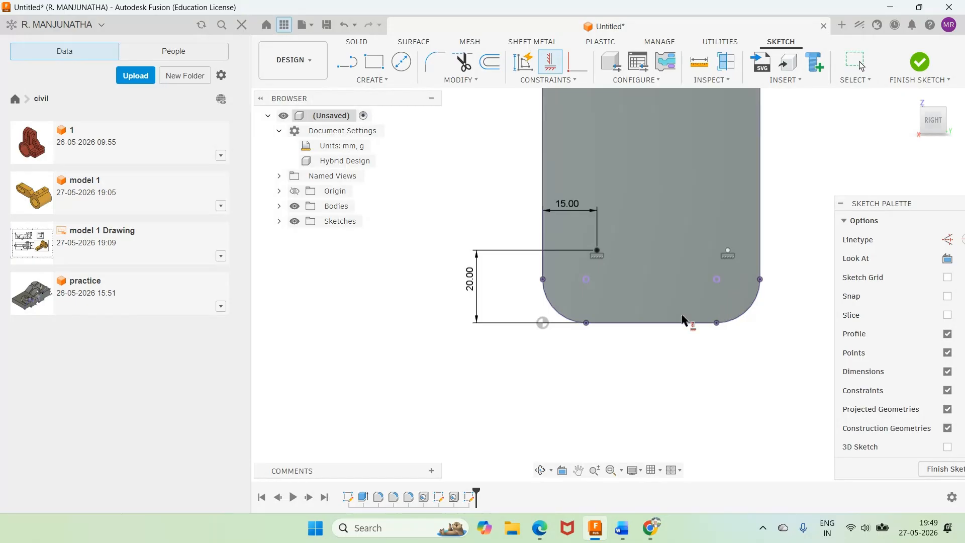
key(Escape)
Step: Check the Word drawing, dimension the spacing between the two sketch points as 30 mm, and finish the sketch
click(597, 250)
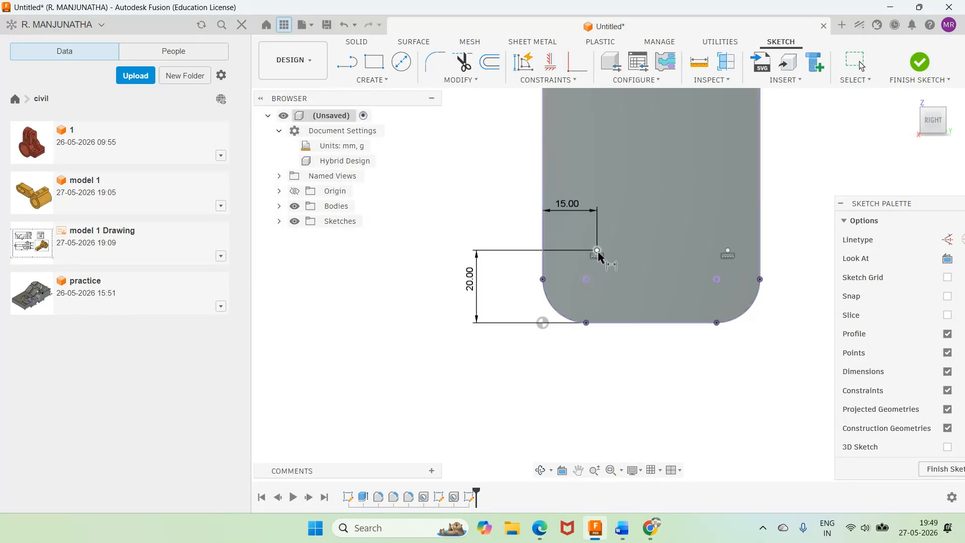
click(729, 254)
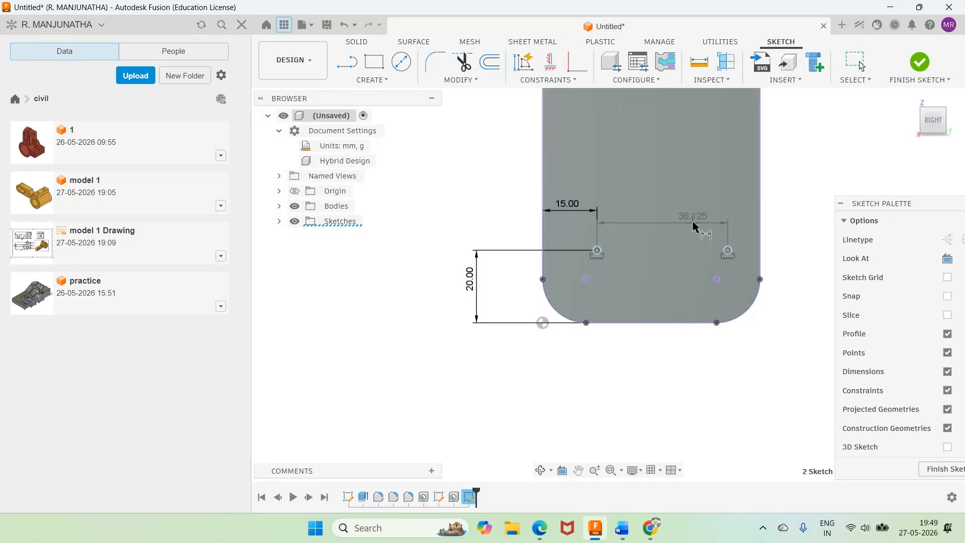
click(694, 224)
click(622, 529)
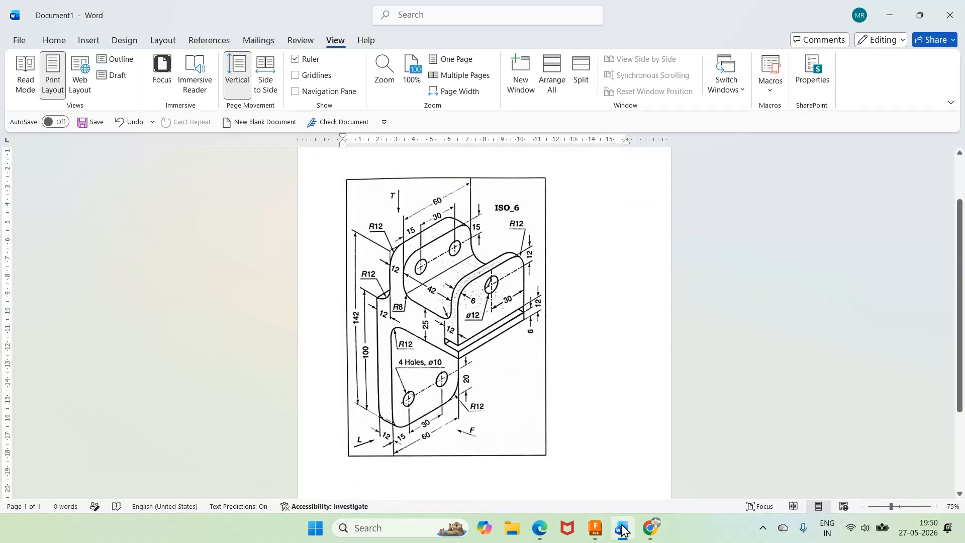
click(622, 529)
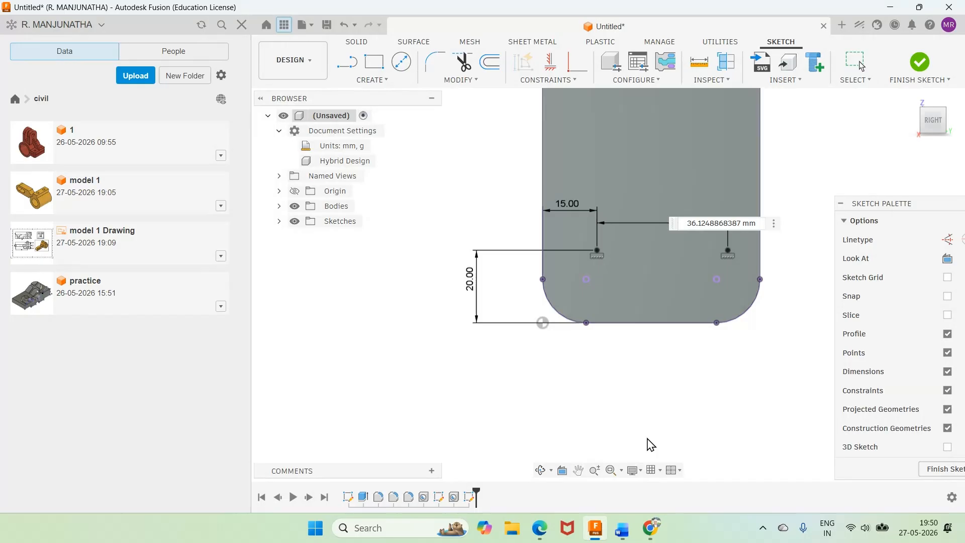
text(3)
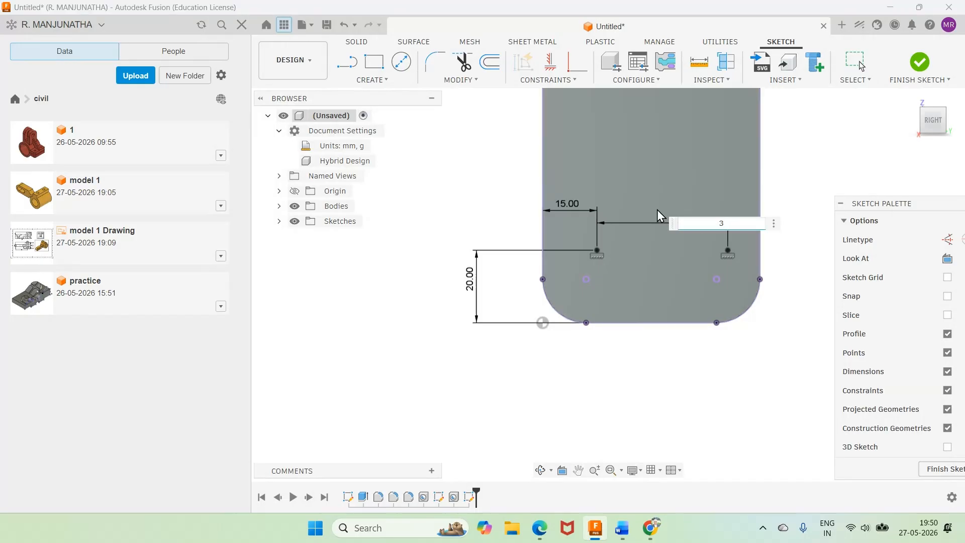
text(0)
key(Return)
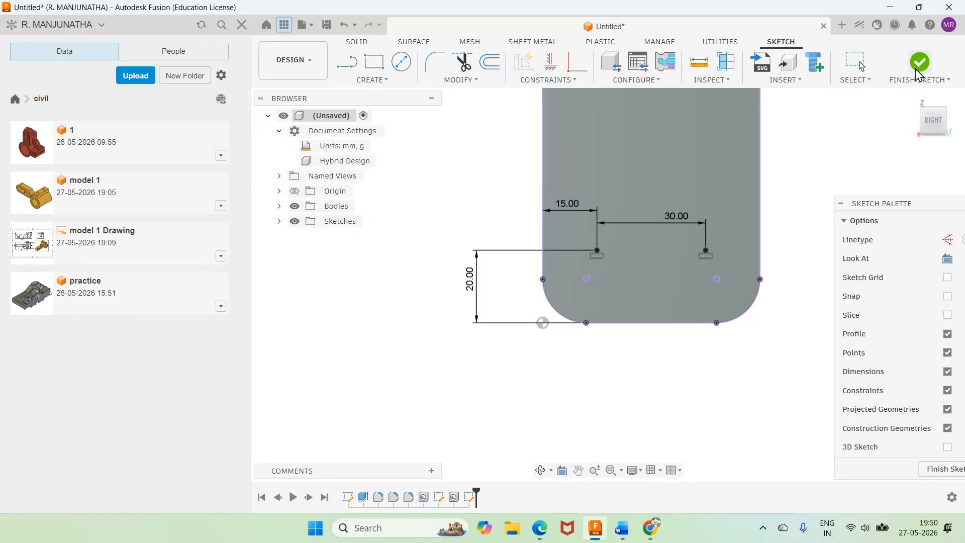
click(919, 61)
Step: Create simple holes of 10 mm diameter with extents All at both lower-plate sketch points, checking the diameter in the Word drawing
click(372, 80)
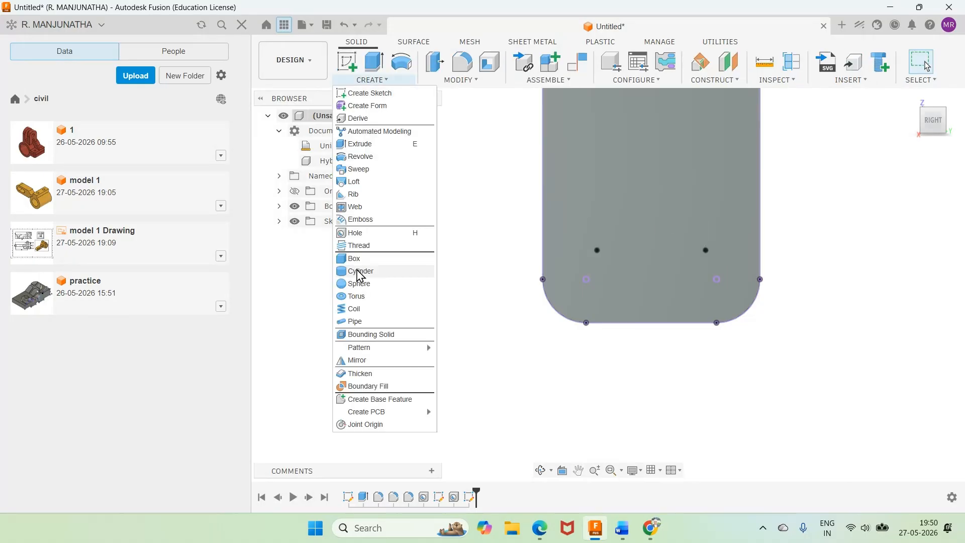
click(360, 234)
click(597, 250)
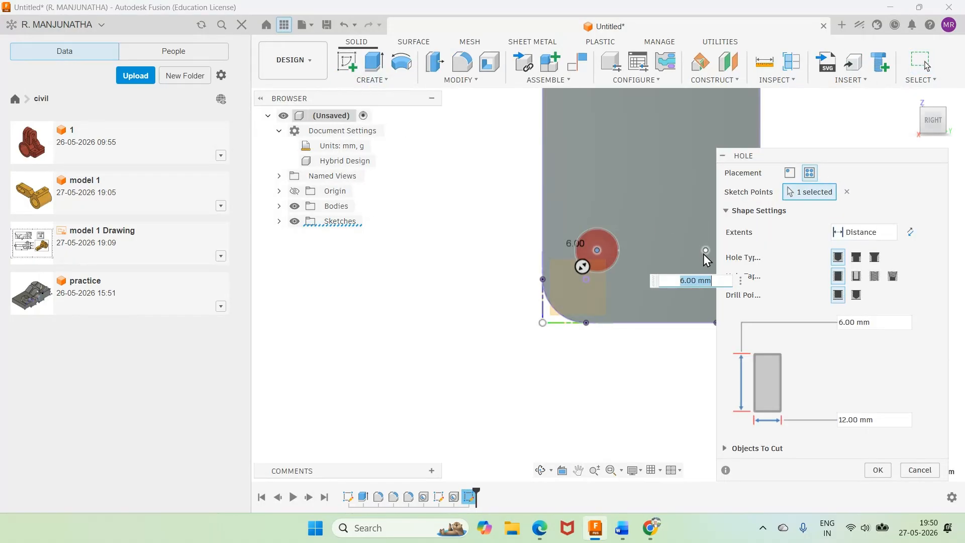
click(705, 251)
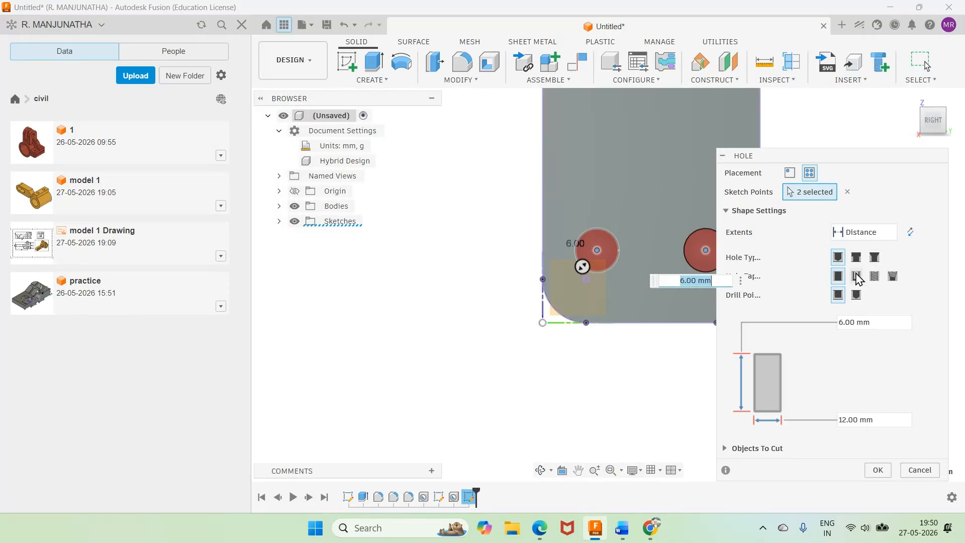
click(864, 232)
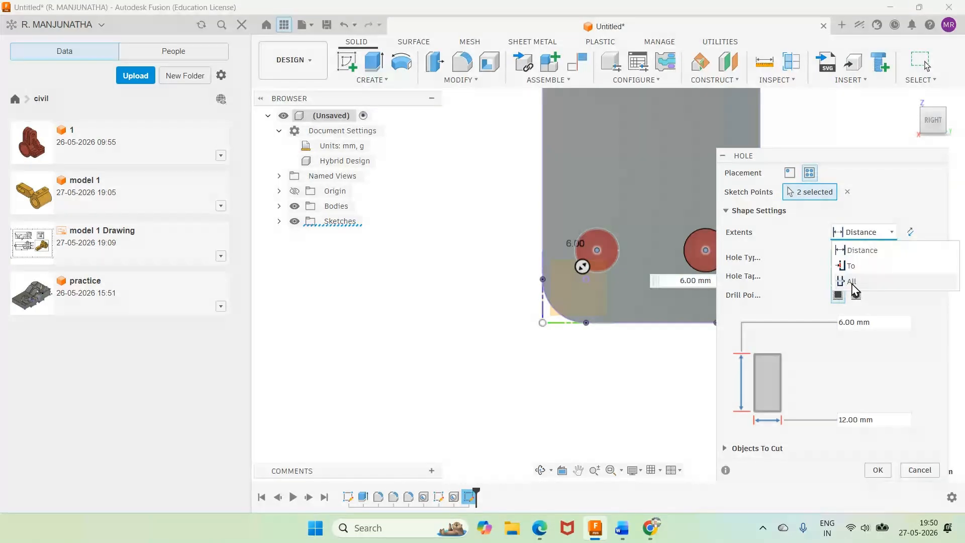
click(852, 282)
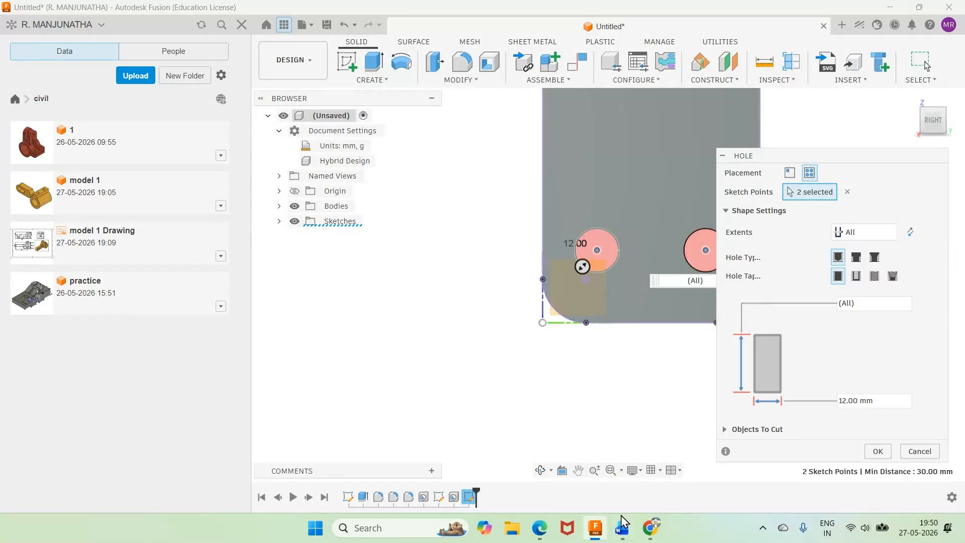
click(622, 529)
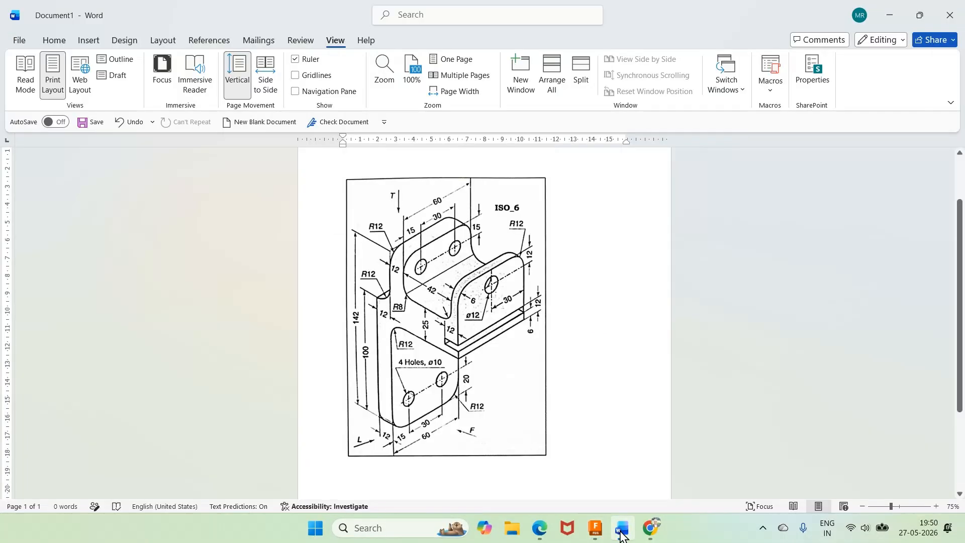
click(595, 527)
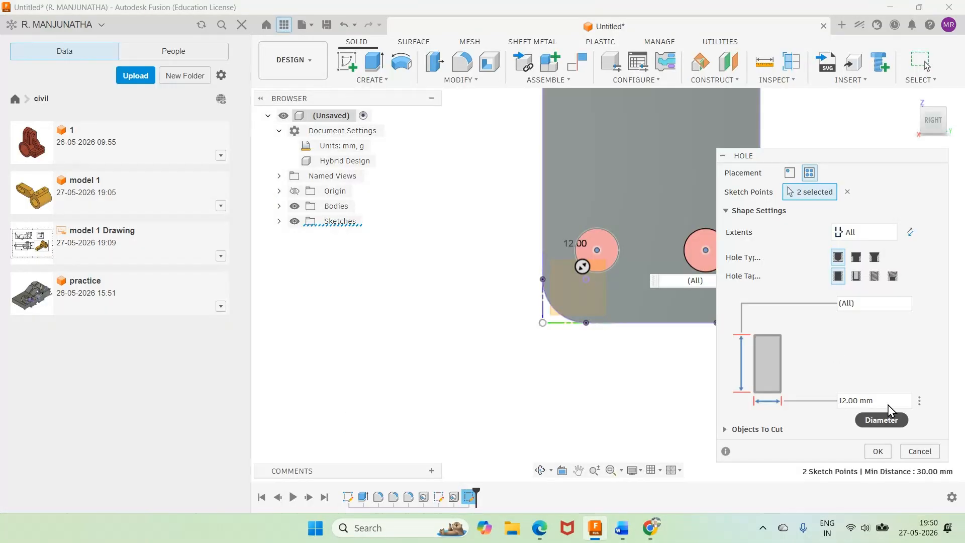
click(867, 401)
text(10)
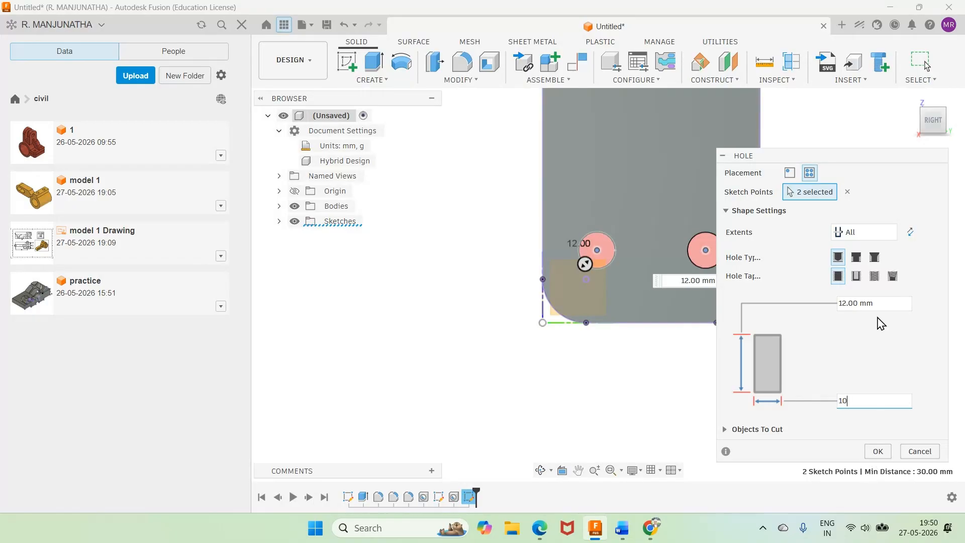
click(876, 452)
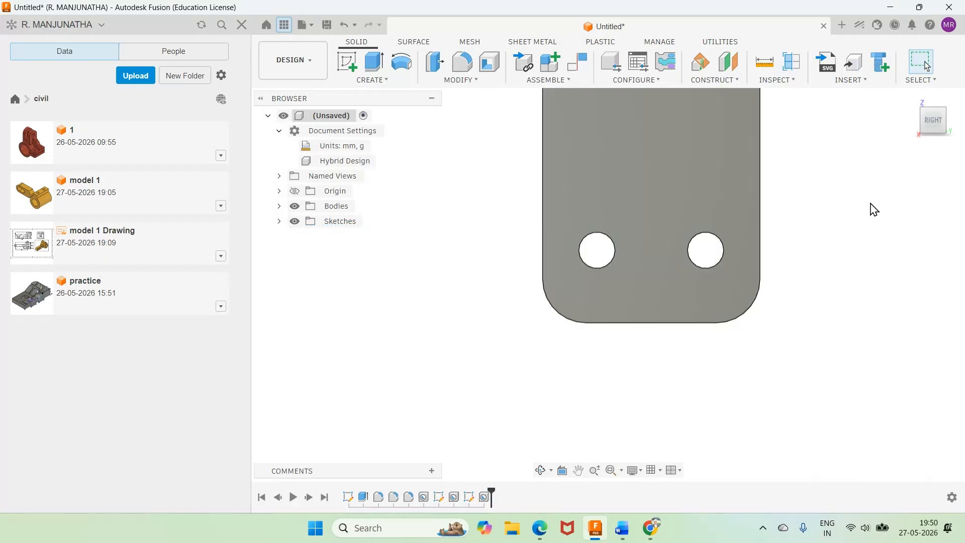
Step: Edit the two-hole feature on the upright wall so that its hole diameter is 10 mm
click(911, 100)
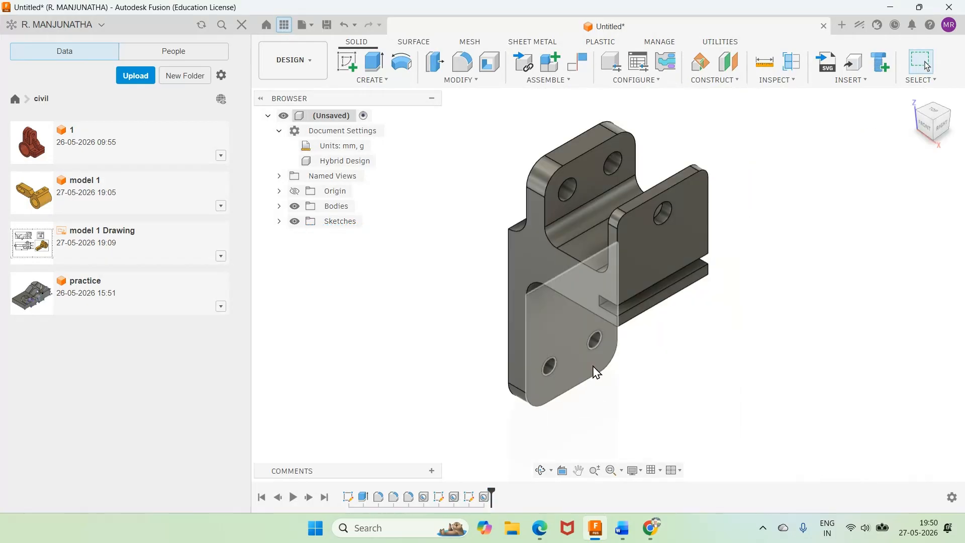
right_click(454, 497)
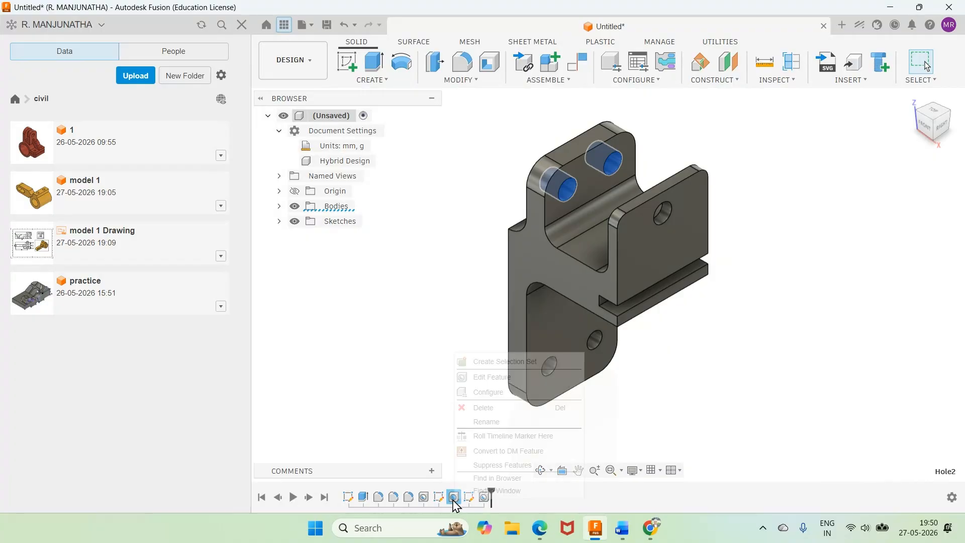
click(492, 378)
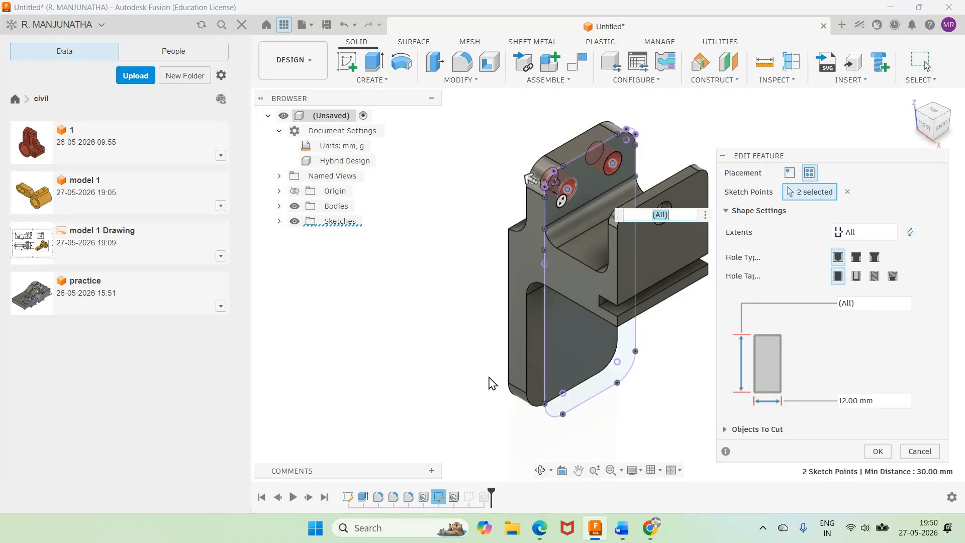
click(845, 400)
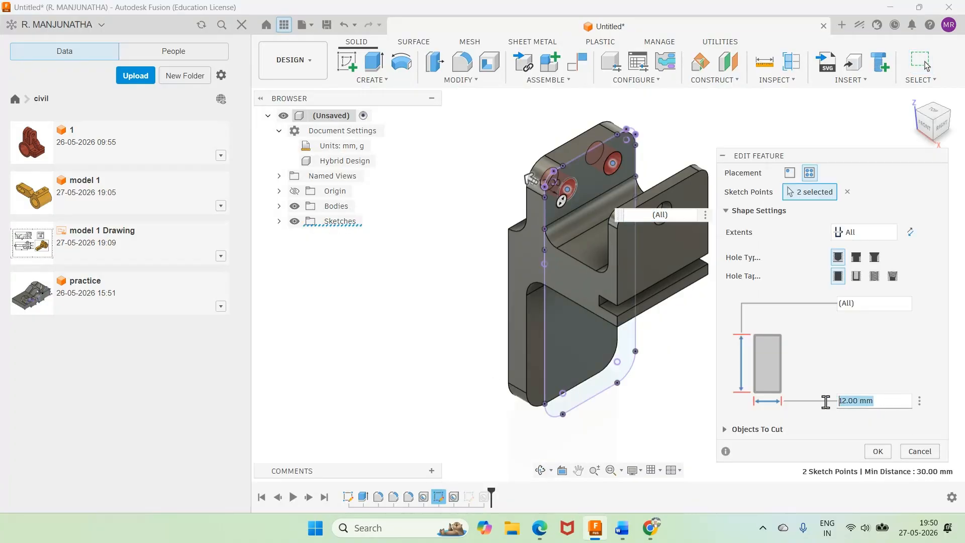
text(1)
text(0)
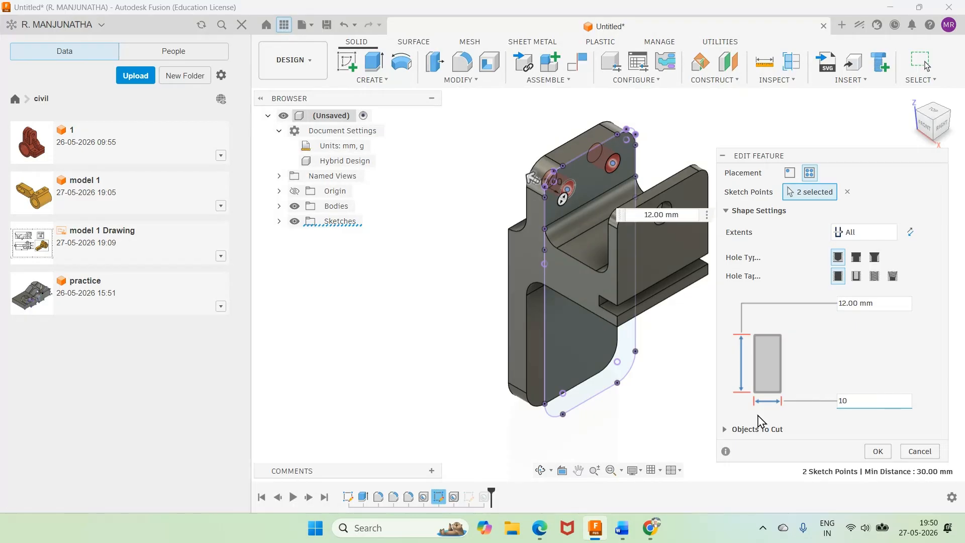
click(876, 453)
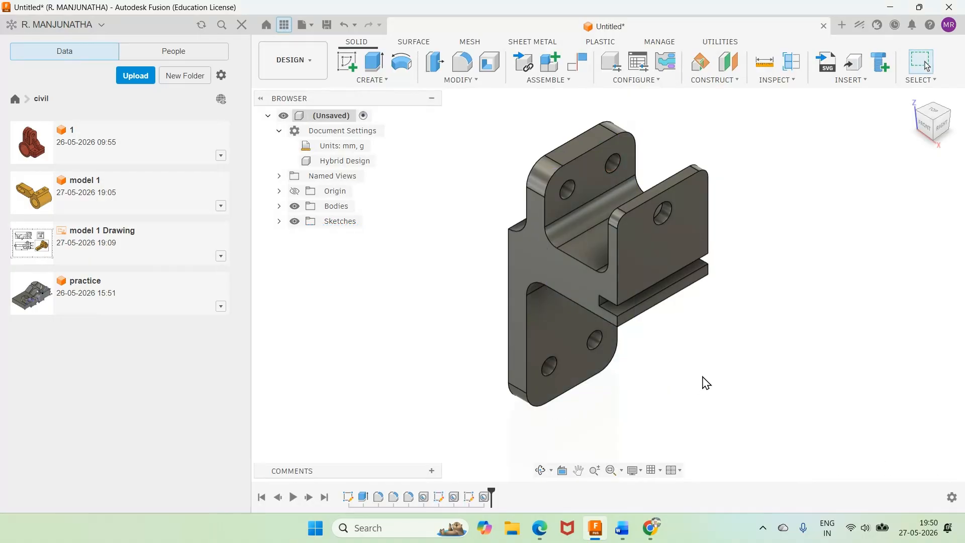
Step: Apply the Paint - Enamel Glossy (Yellow) appearance to the whole bracket body
key(a)
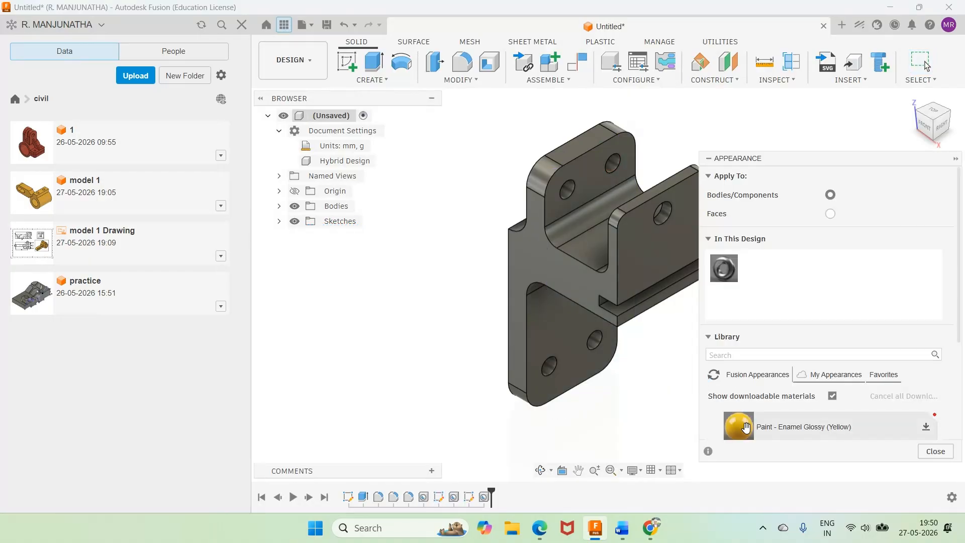
mouse_move(746, 427)
mouse_down()
mouse_move(643, 352)
mouse_move(608, 306)
mouse_up()
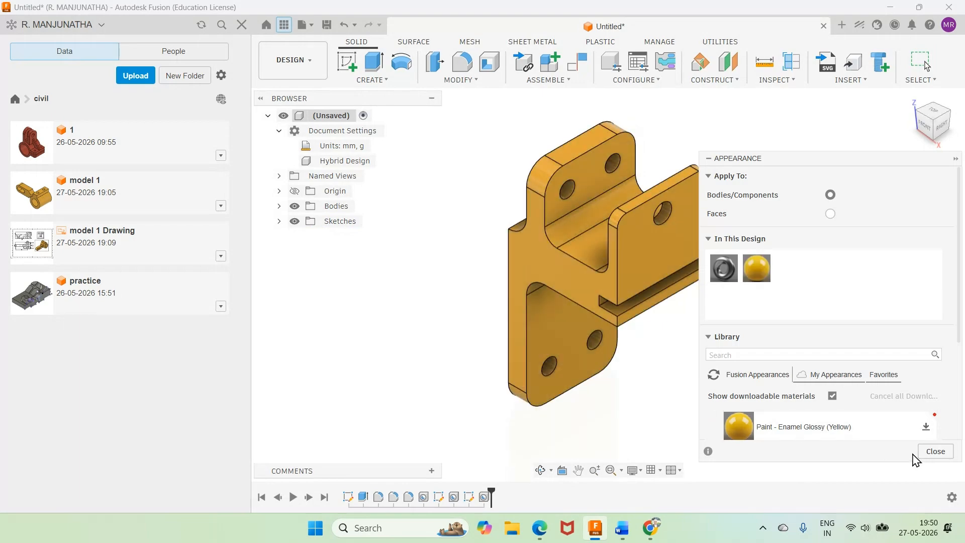
click(935, 452)
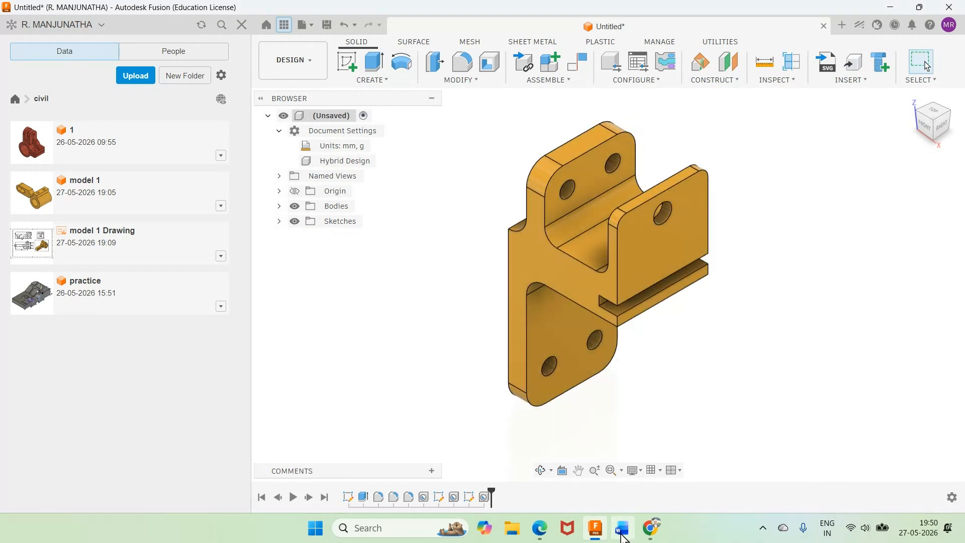
Step: Check the Word reference drawing and save the bracket design as "model 2" in the civil folder
mouse_move(624, 538)
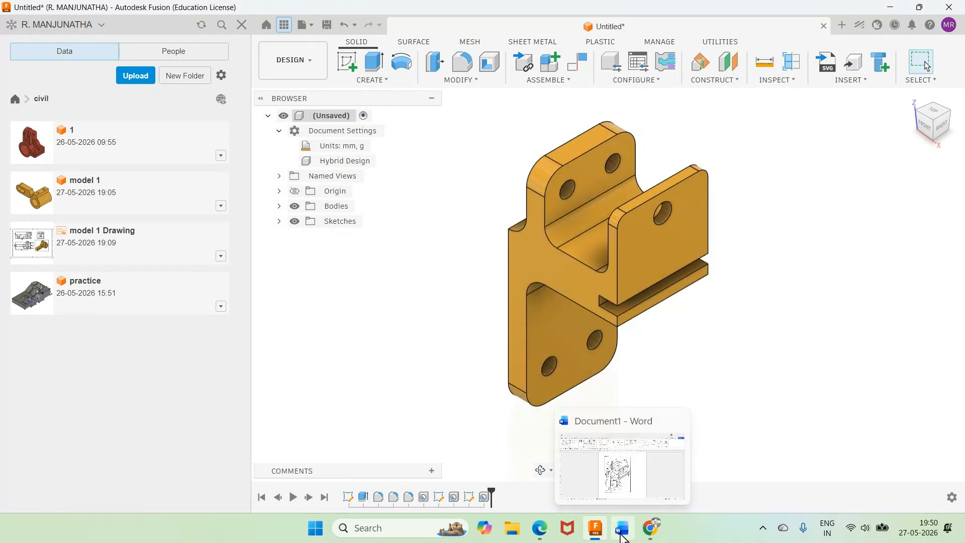
click(622, 529)
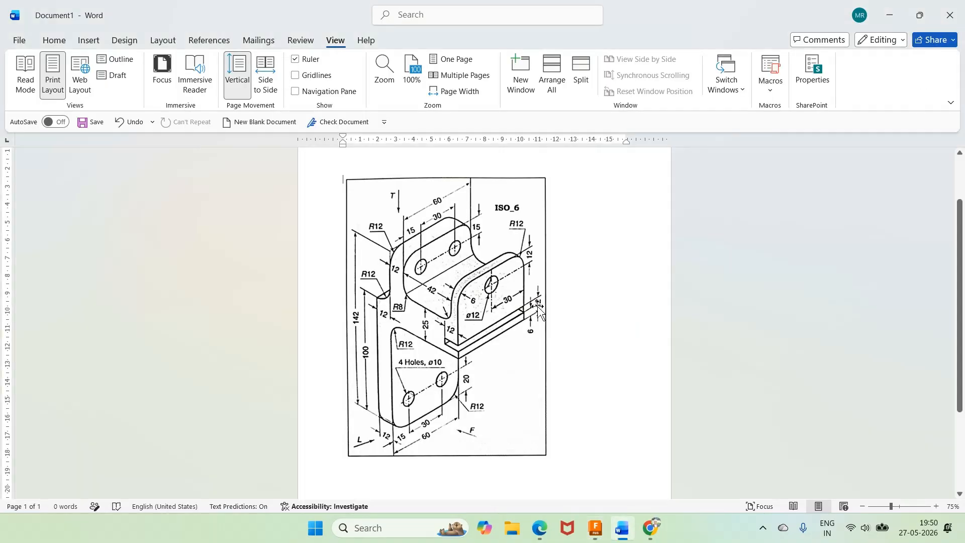
click(596, 529)
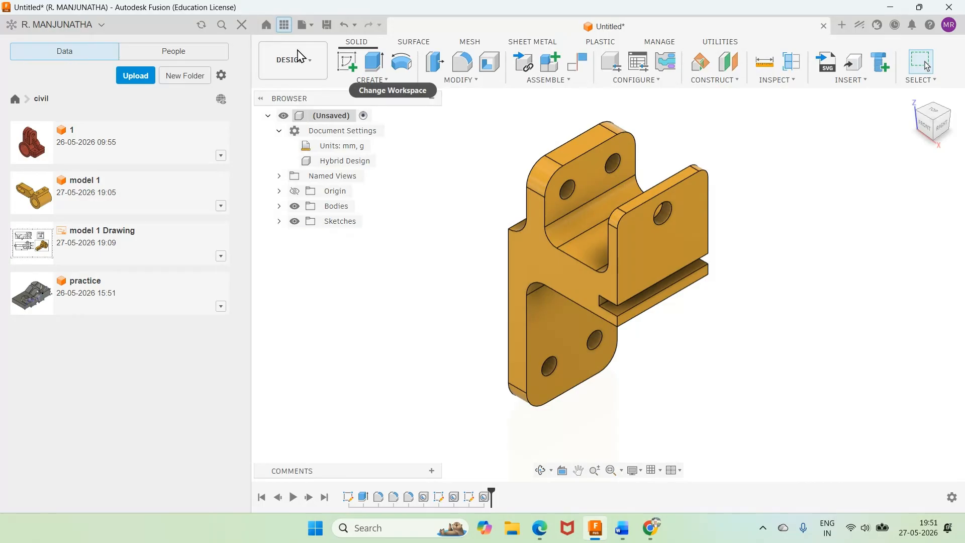
click(328, 26)
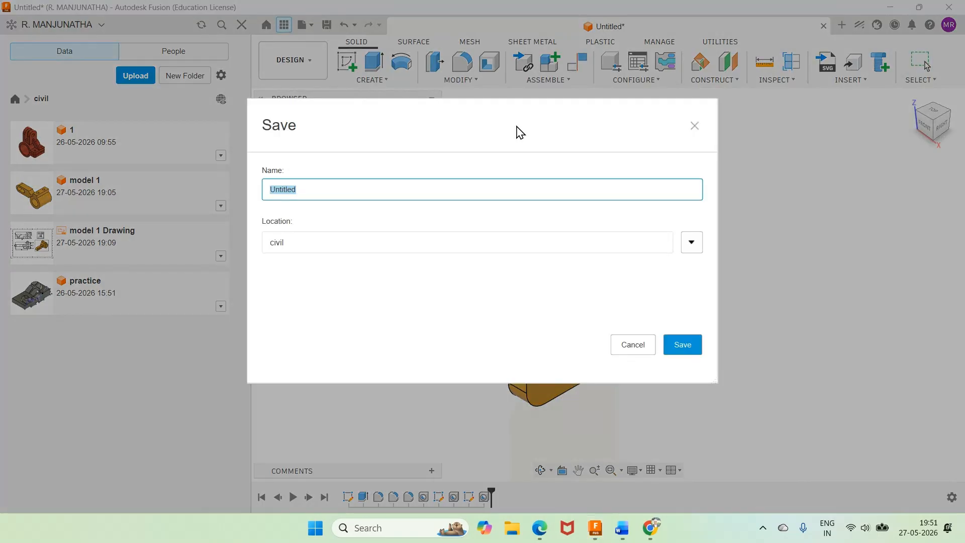
text(model 2)
key(Return)
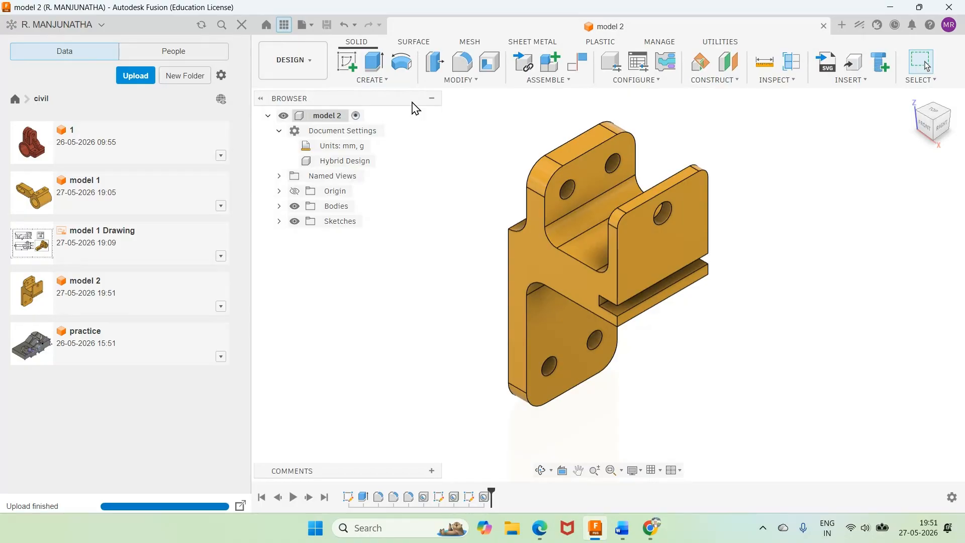
Step: Create a manual drawing from the design with ISO standard, mm units and an A3 landscape sheet
click(310, 72)
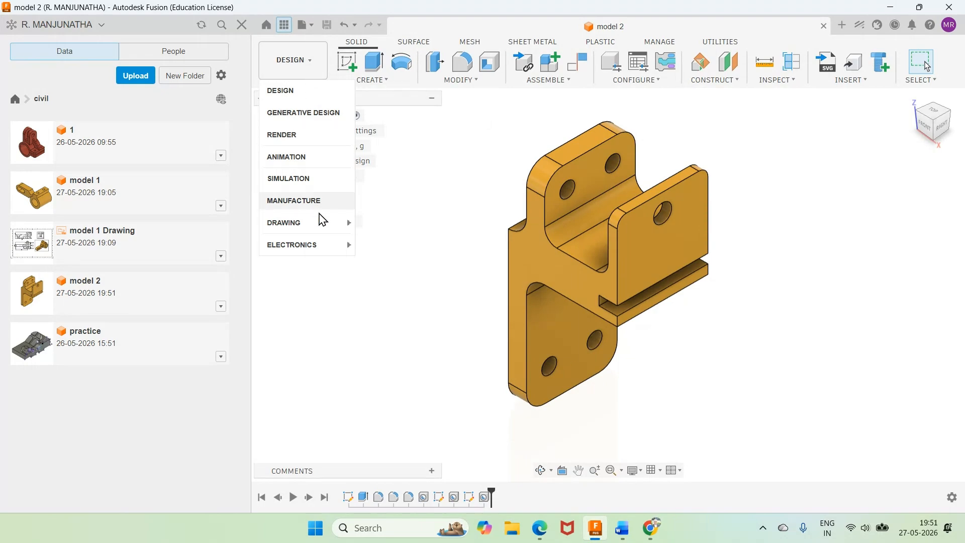
mouse_move(320, 223)
click(381, 223)
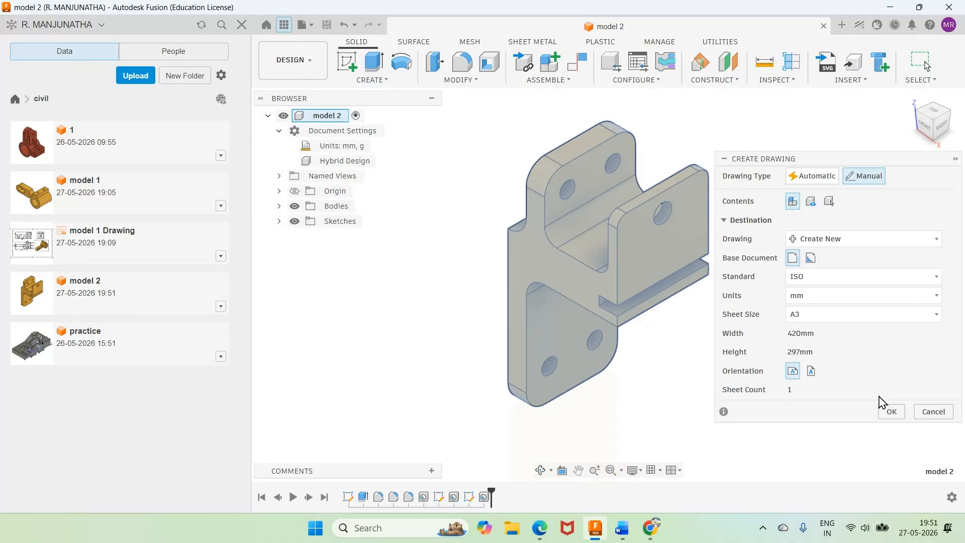
click(892, 413)
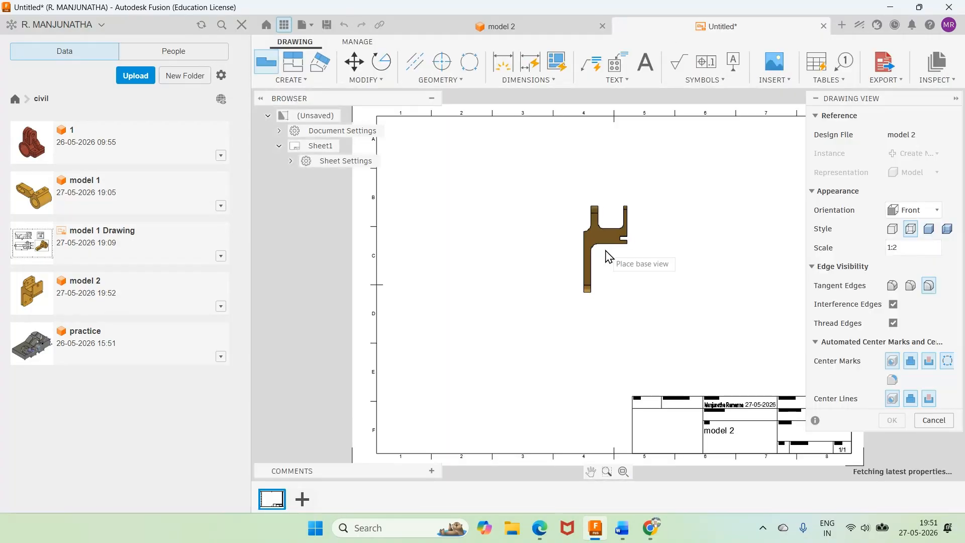
Step: Place a base view with RIGHT orientation at 1:1 scale in the upper-left area of the sheet
click(937, 210)
click(877, 259)
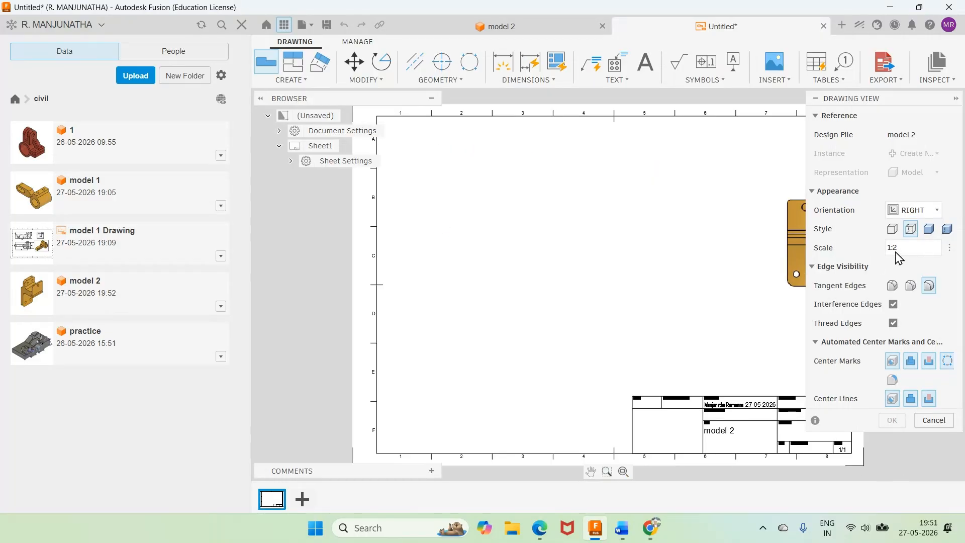
click(950, 248)
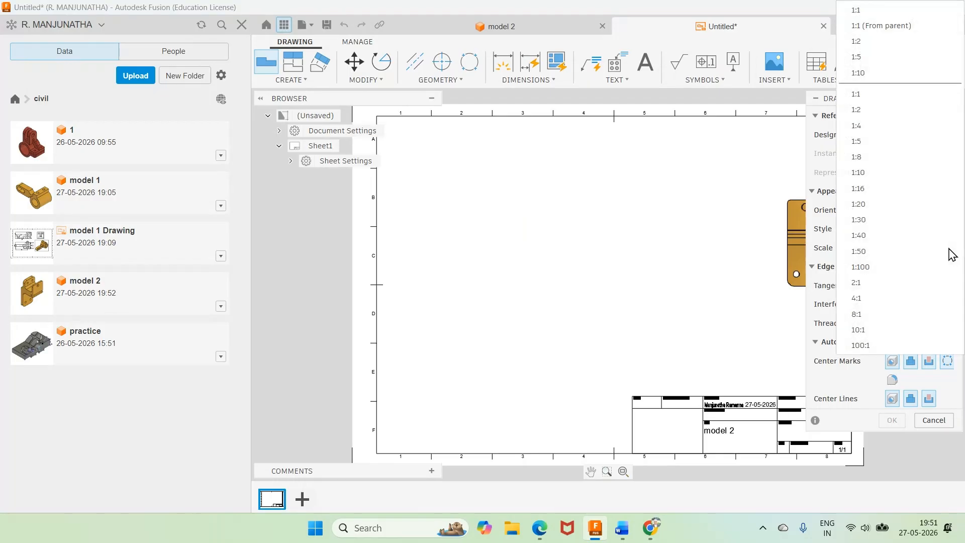
click(863, 97)
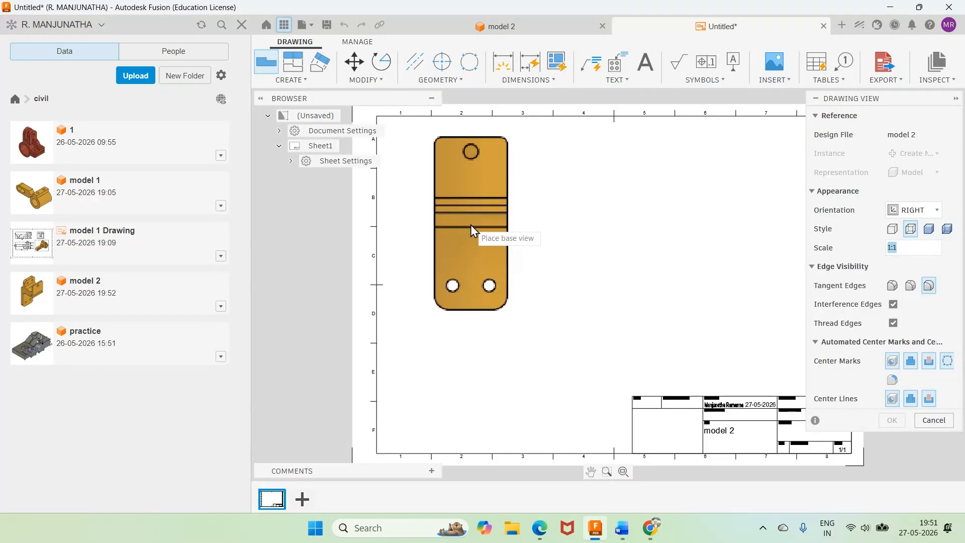
click(473, 232)
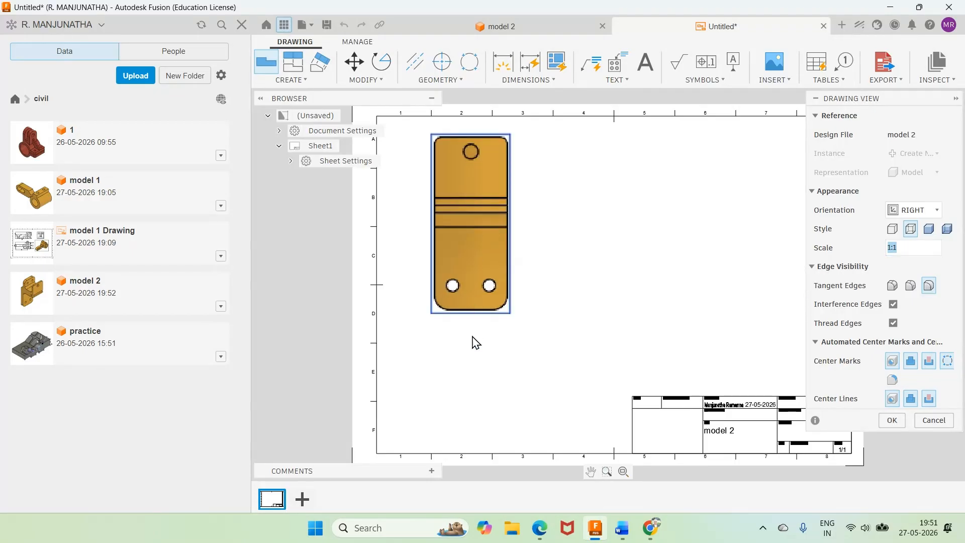
click(893, 420)
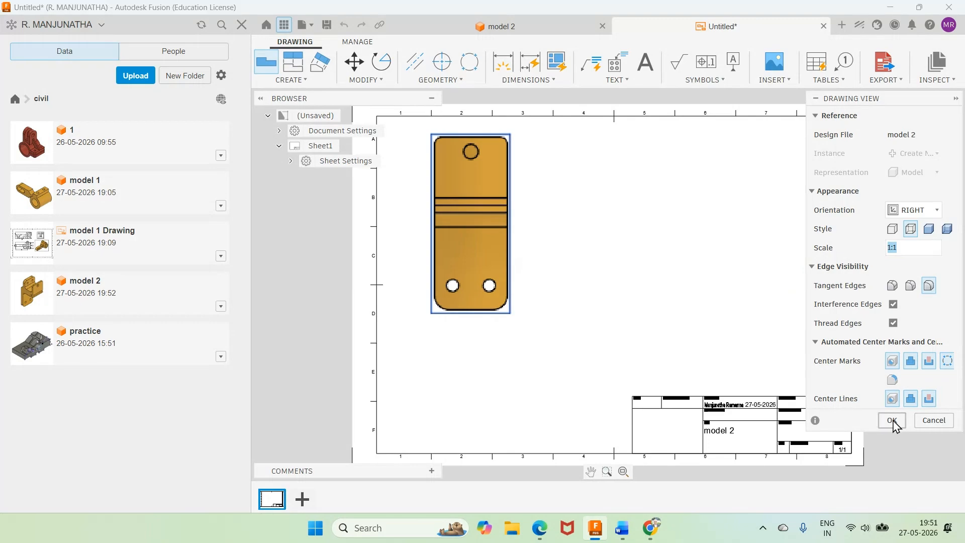
Step: Check the Word drawing and project three views from the base view: one below, one to its right, and an isometric at the lower right
mouse_move(623, 536)
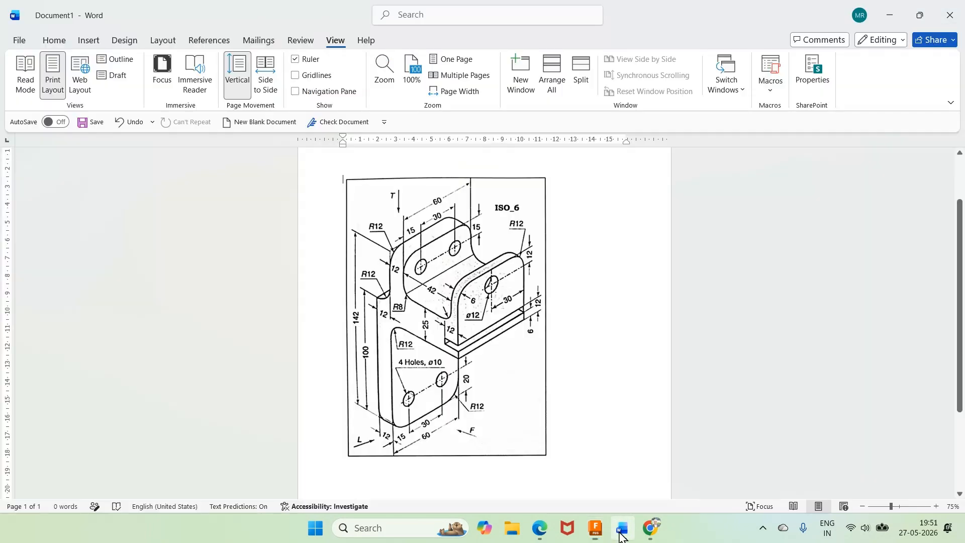
click(623, 536)
click(596, 528)
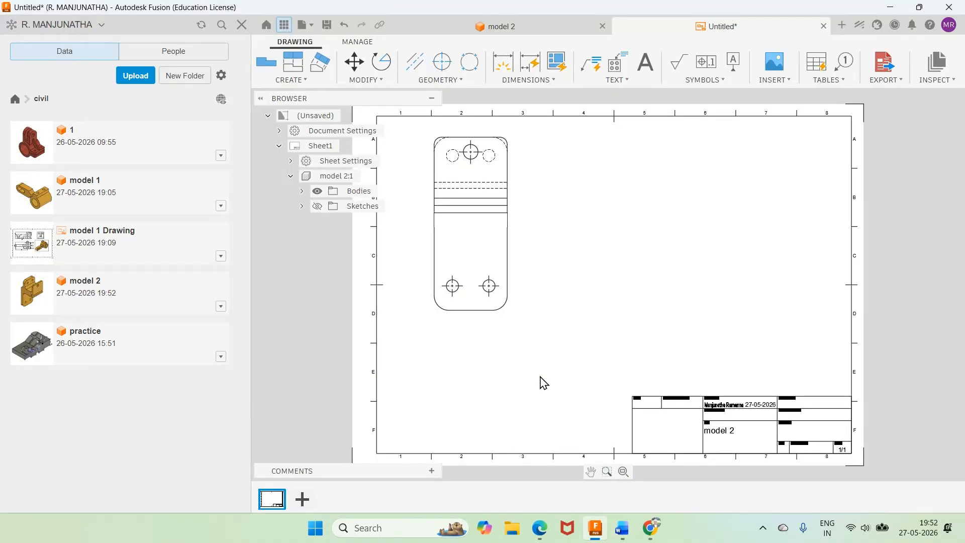
click(293, 61)
click(463, 307)
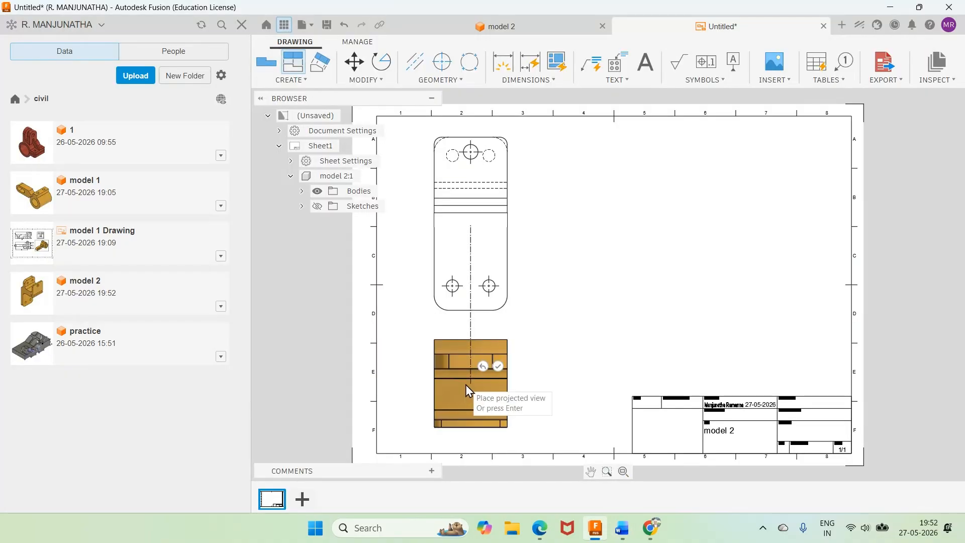
click(639, 241)
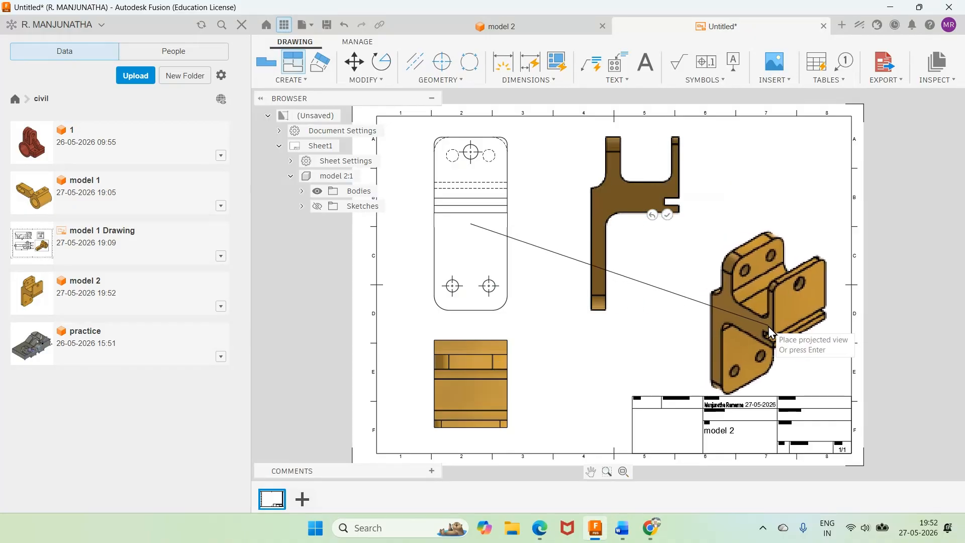
click(769, 327)
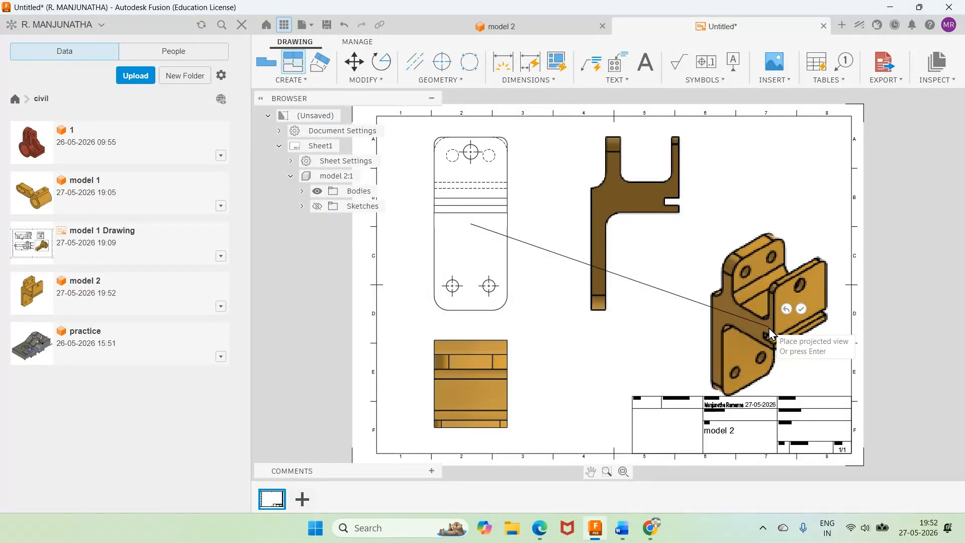
key(Return)
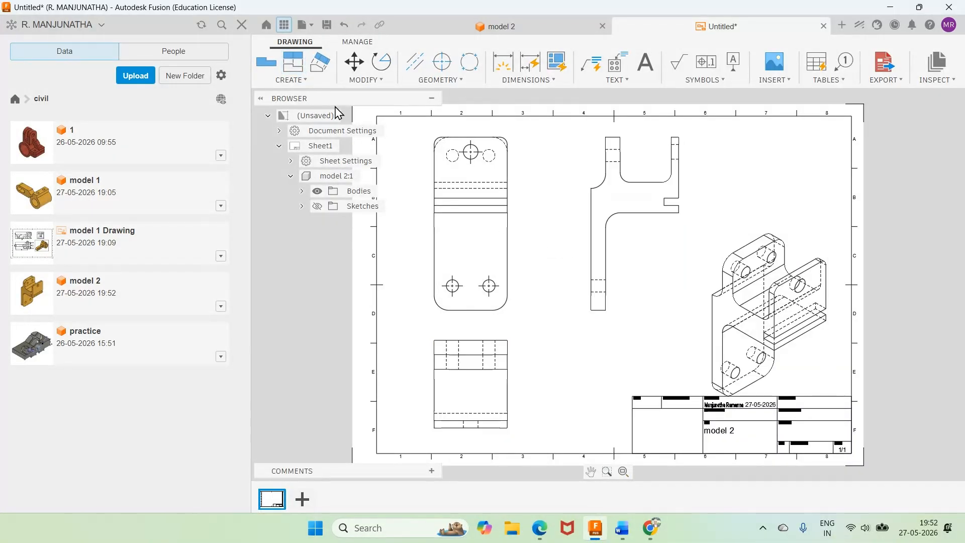
Step: Delete the title block and move the isometric view down into the freed space
click(661, 401)
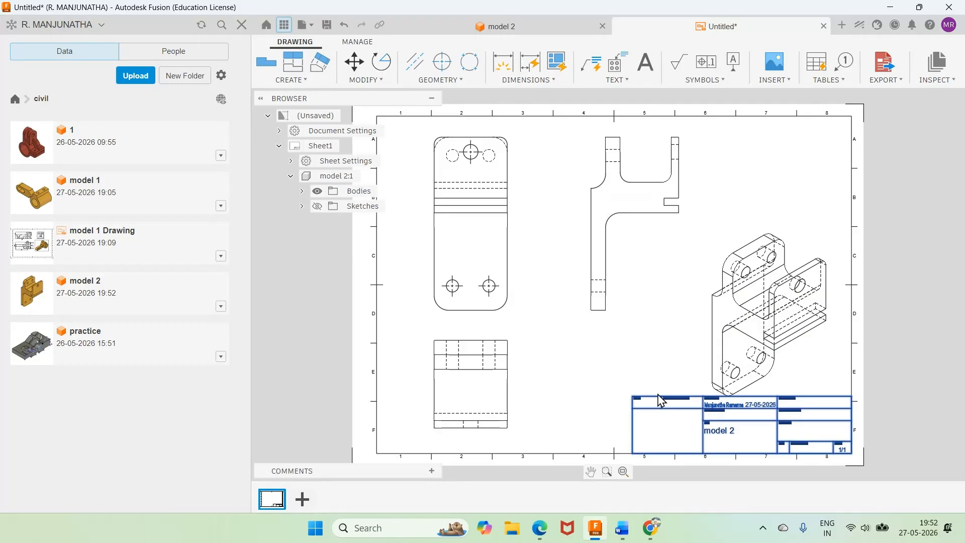
key(Delete)
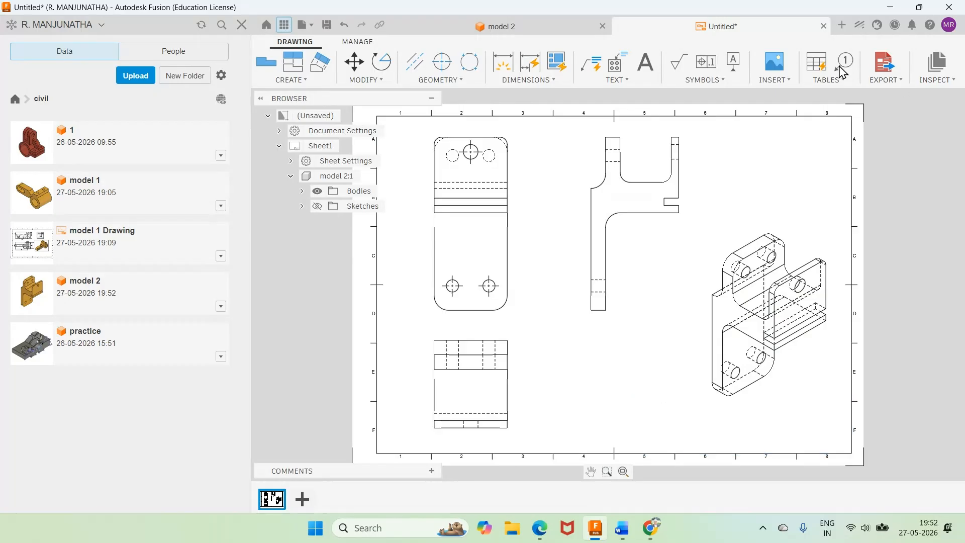
click(800, 347)
drag(800, 348, 792, 388)
Step: Change the isometric view's style to shaded without hidden edges
double_click(795, 362)
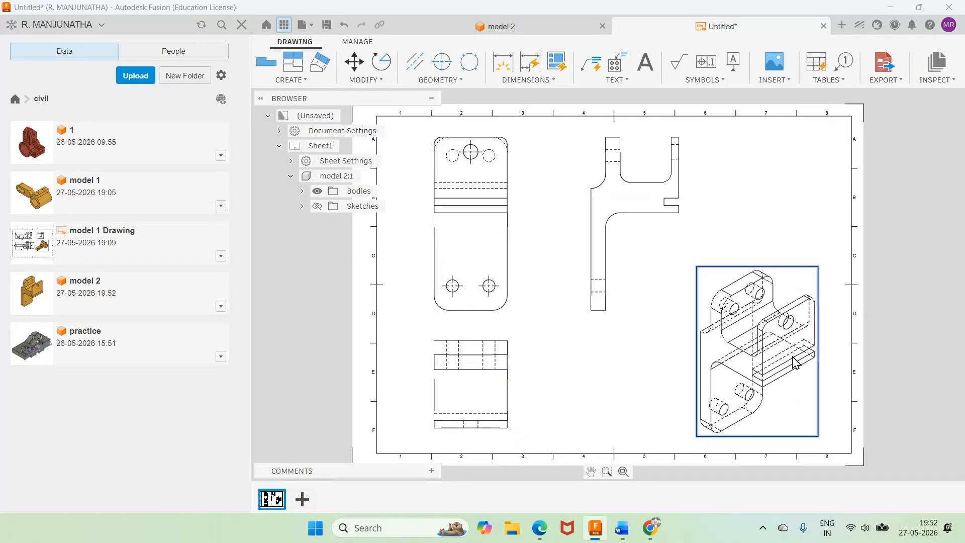
click(951, 144)
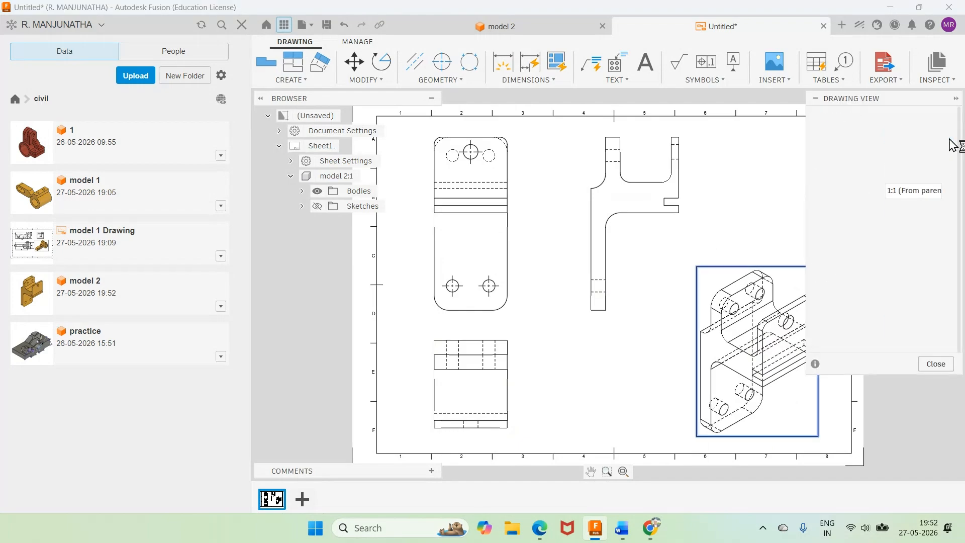
key(Escape)
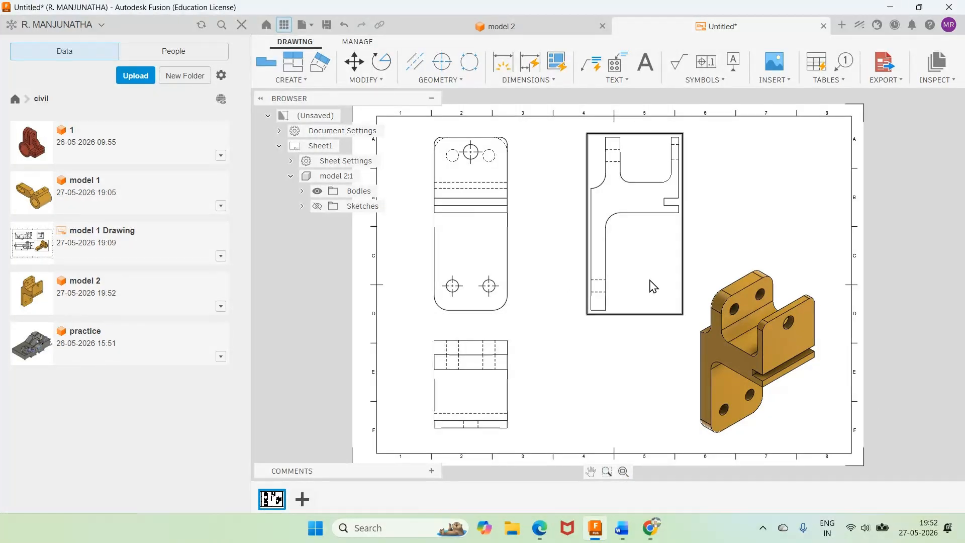
Step: Check the Word drawing and dimension the overall width of the base view, placing the dimension below it
click(622, 535)
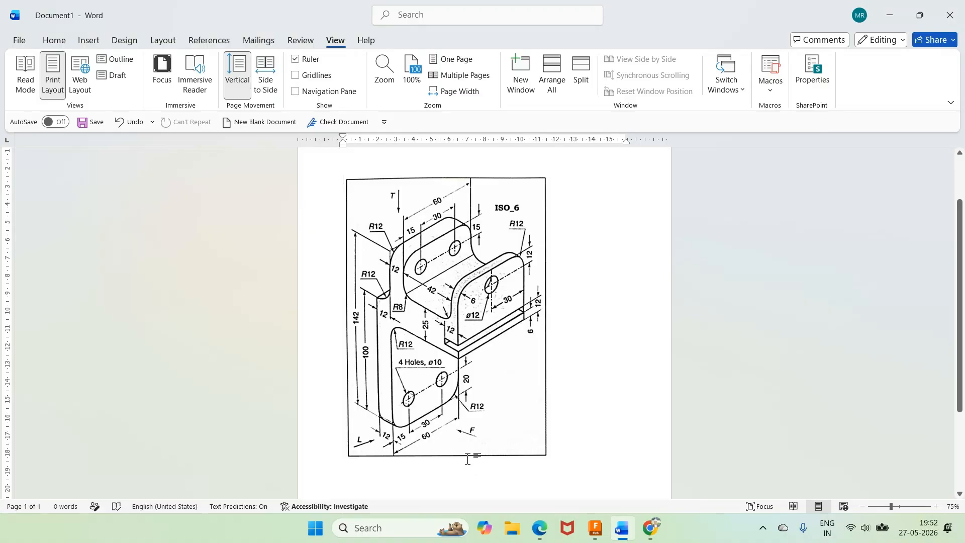
click(594, 529)
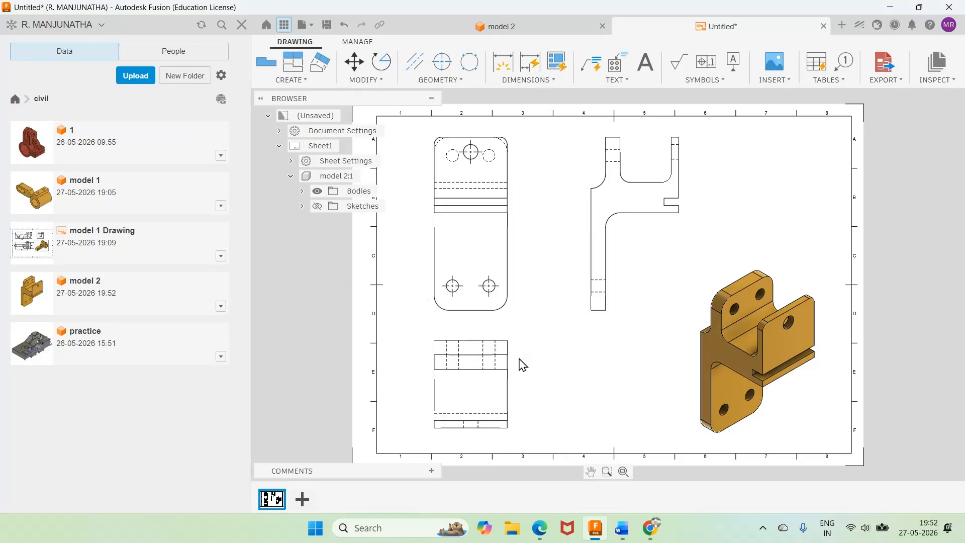
scroll(482, 327, up, 3)
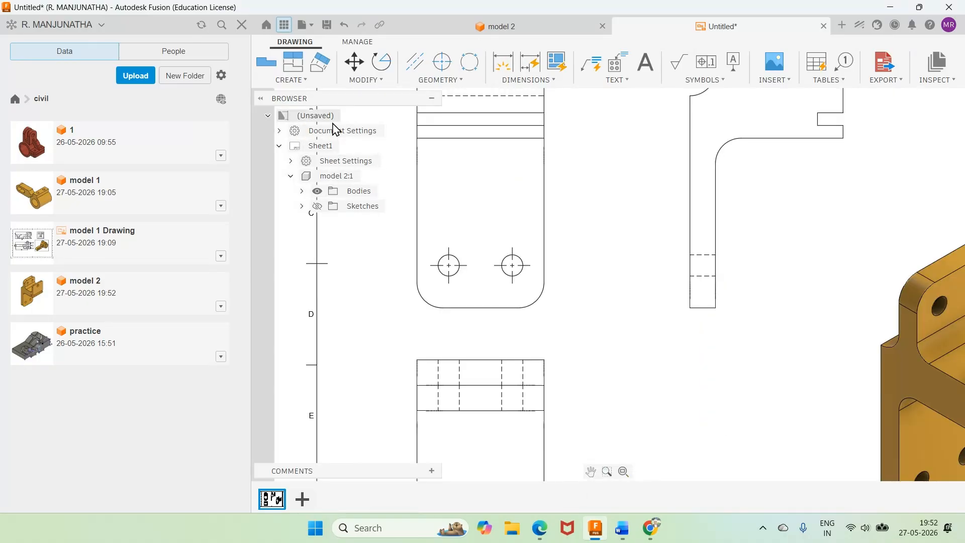
click(535, 84)
click(523, 144)
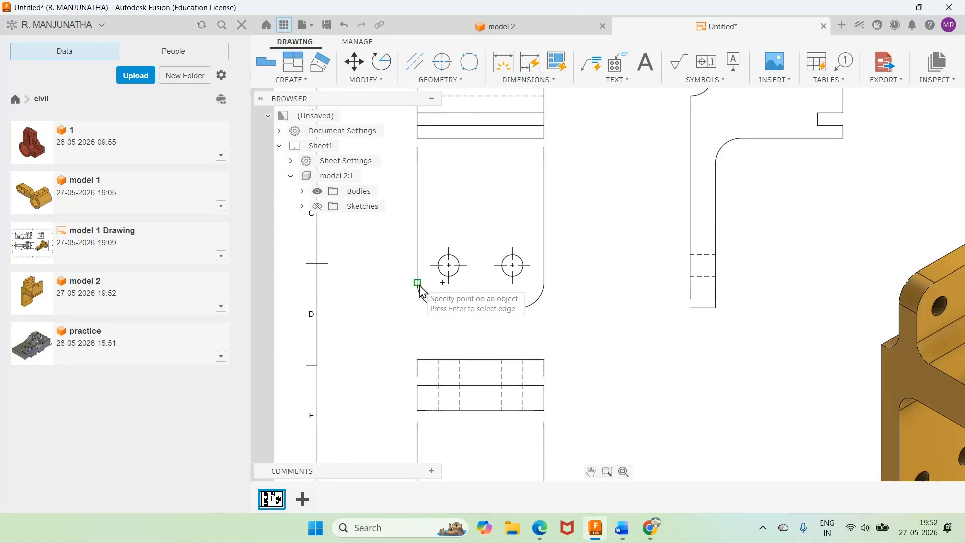
click(418, 282)
click(543, 282)
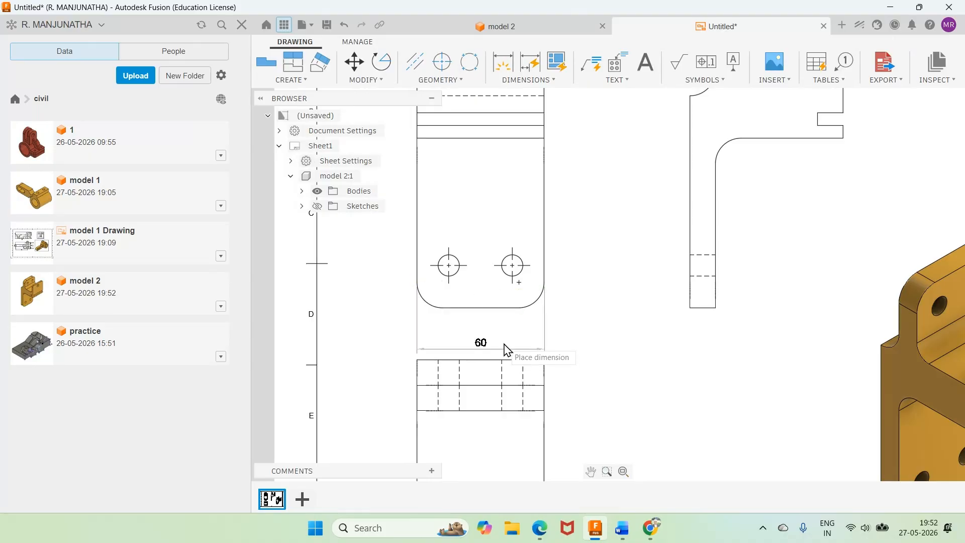
click(508, 347)
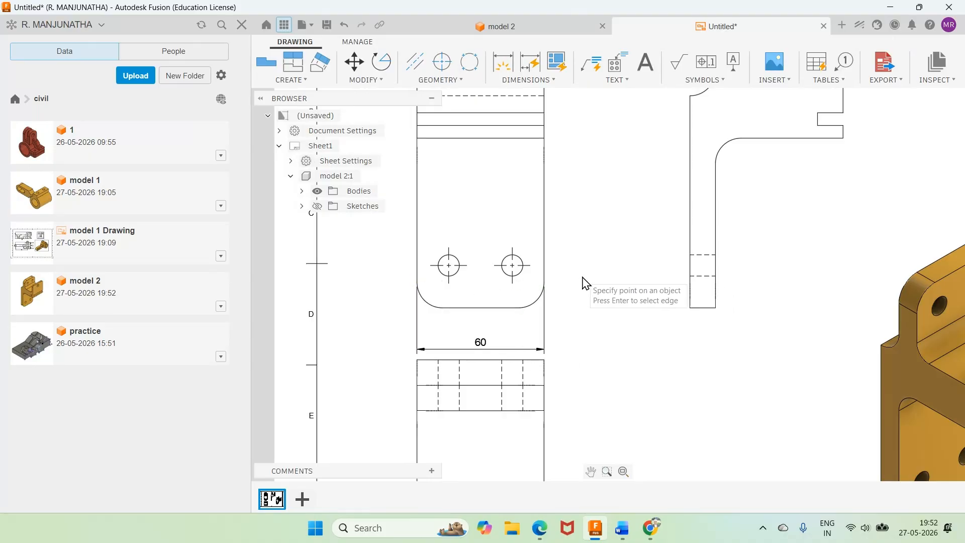
Step: Check the Word drawing, then dimension the lower-left hole's distance from the left edge and the spacing between the two lower holes
click(622, 531)
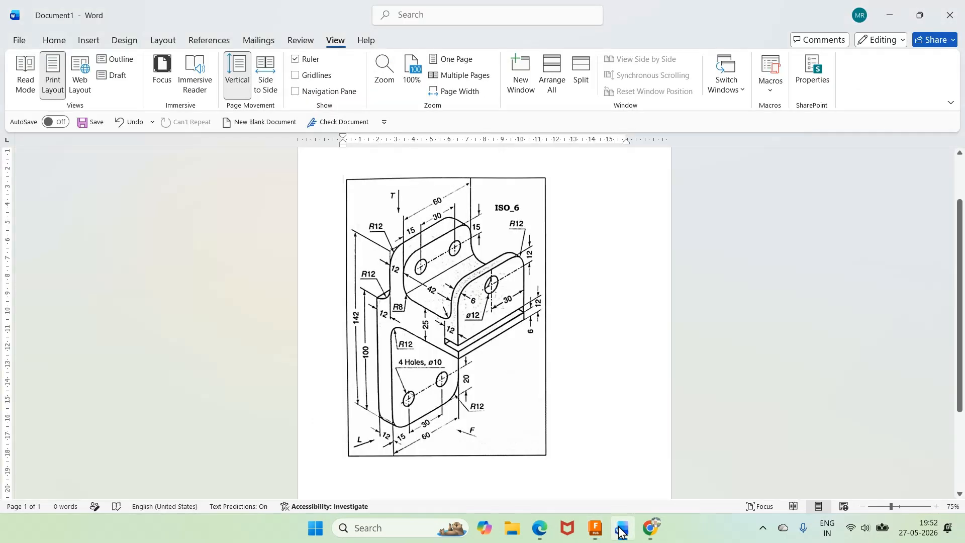
click(622, 531)
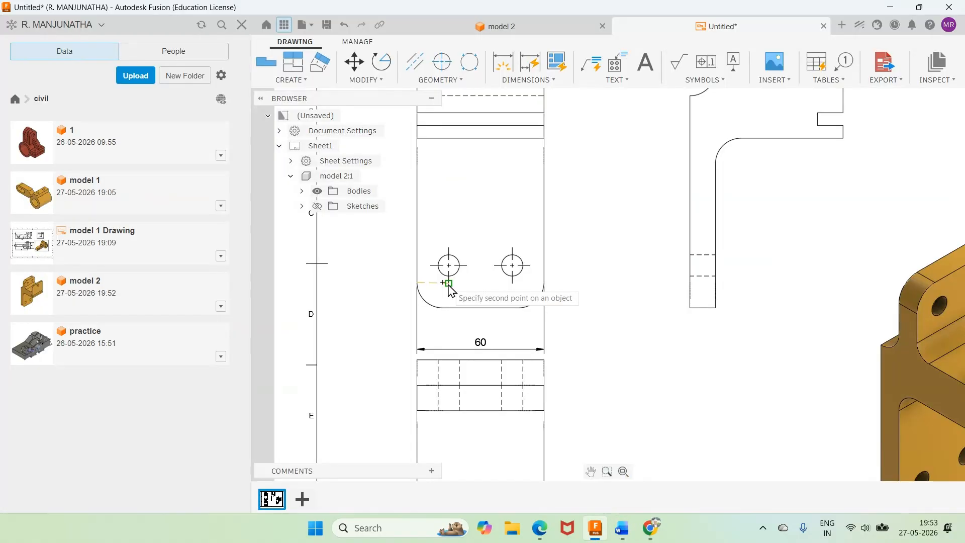
click(449, 283)
click(434, 322)
click(449, 283)
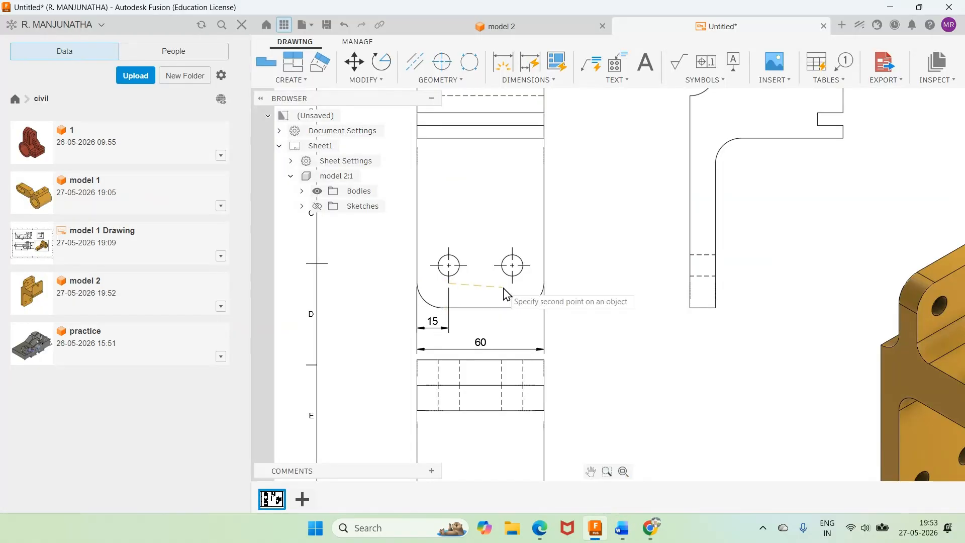
click(512, 283)
click(491, 327)
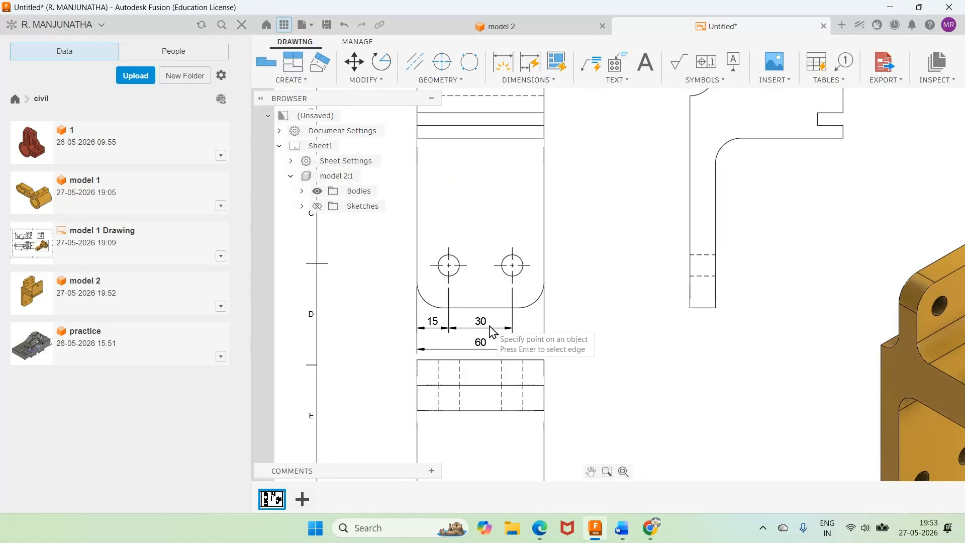
Step: Dimension the lower-right hole's height above the base view's bottom edge, placing the dimension beside the view
click(530, 265)
click(520, 308)
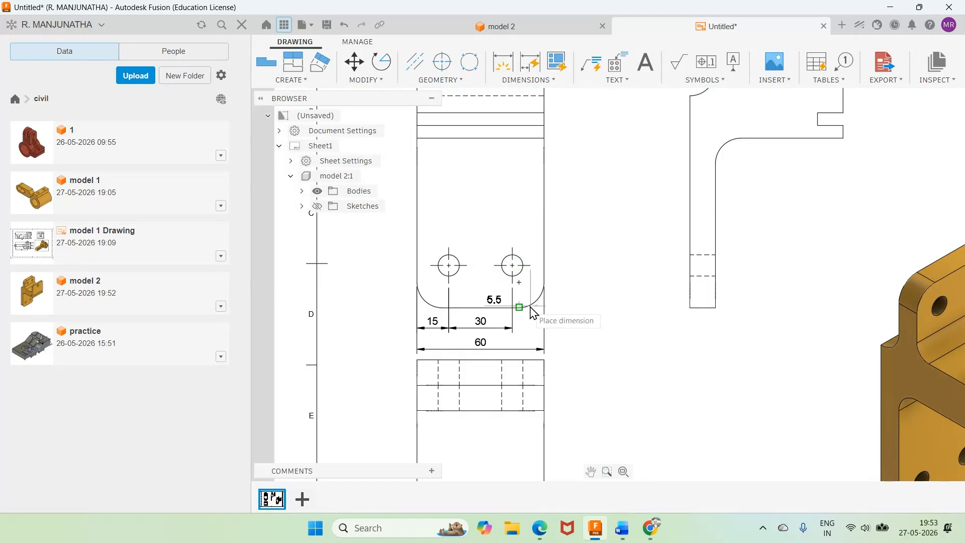
click(573, 286)
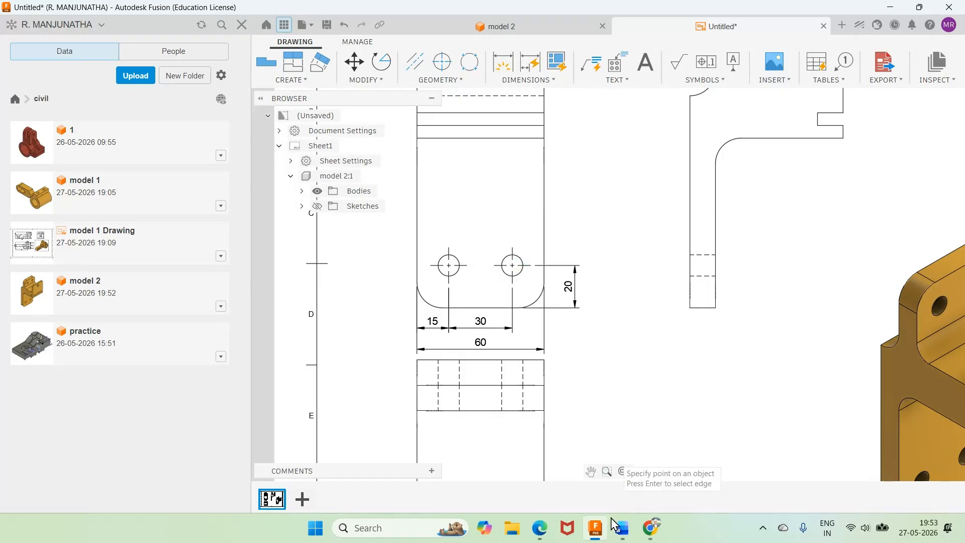
Step: Check the Word drawing, then add a radius dimension to the base view's lower-left rounded corner, placed outside the outline
click(622, 528)
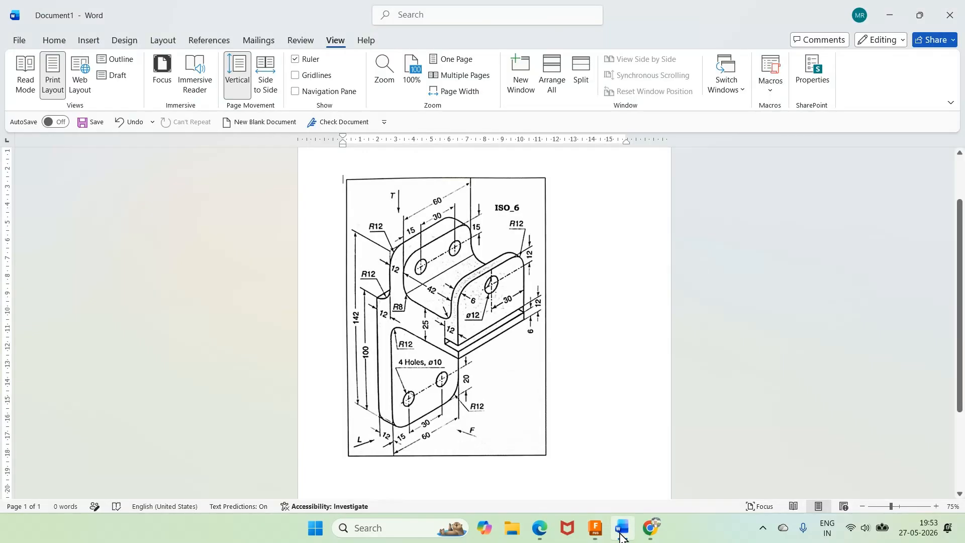
click(621, 528)
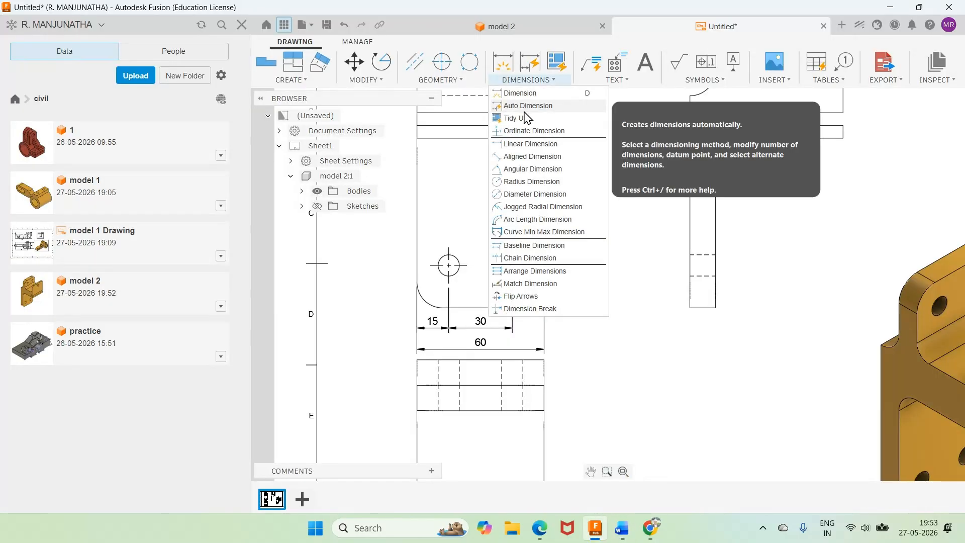
click(516, 182)
click(423, 301)
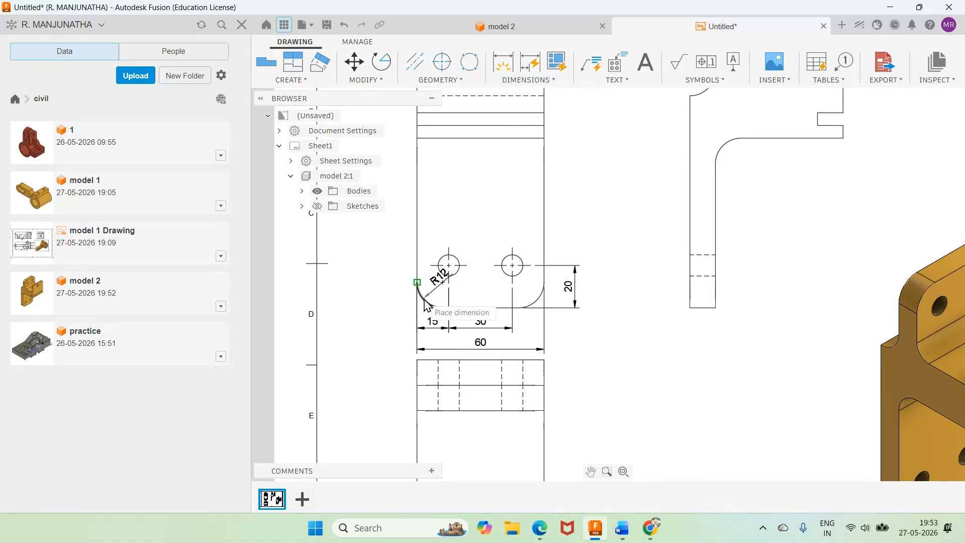
click(393, 304)
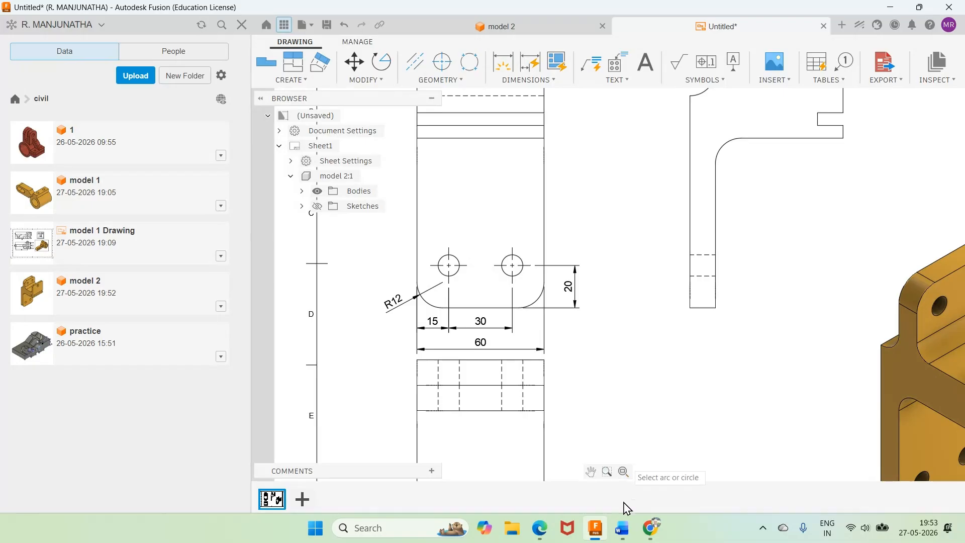
Step: Check the Word drawing, then add a diameter dimension to the base view's lower-left hole
click(624, 529)
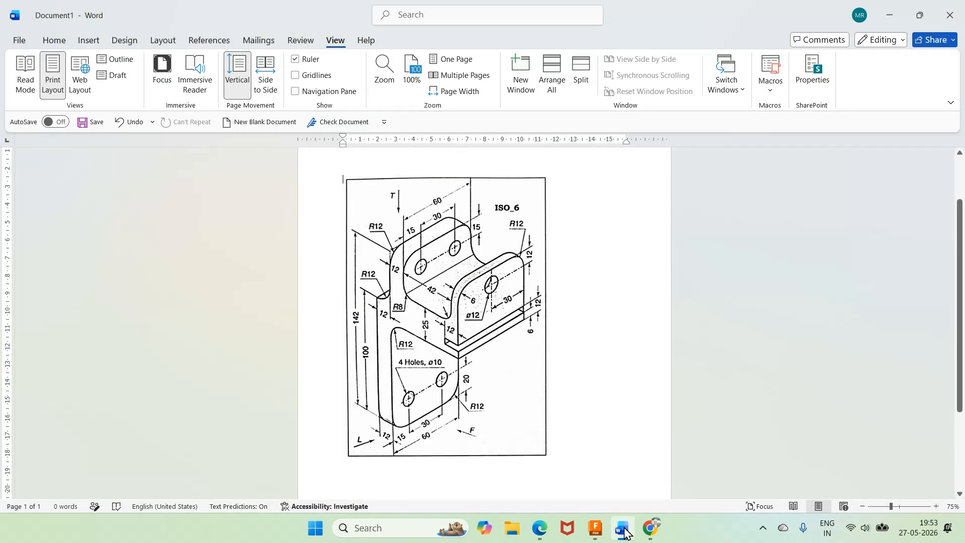
click(624, 530)
click(528, 81)
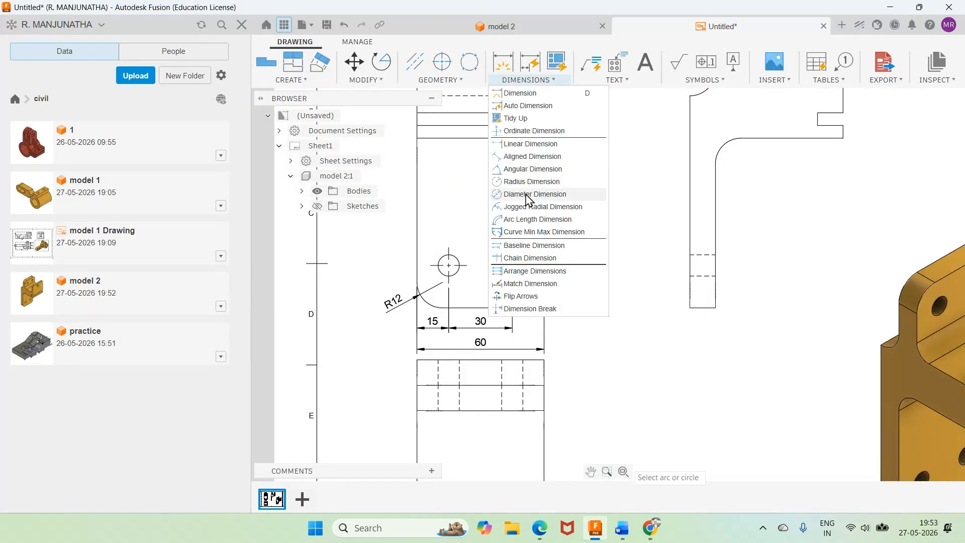
click(533, 194)
click(456, 258)
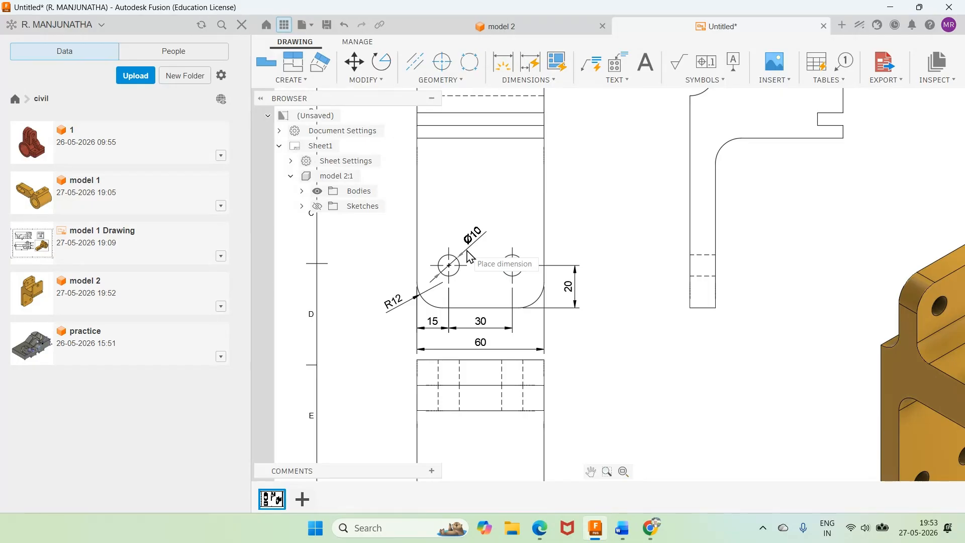
click(469, 257)
Step: Move the projected view beneath the base view farther down, away from the overall width dimension
scroll(679, 242, down, 3)
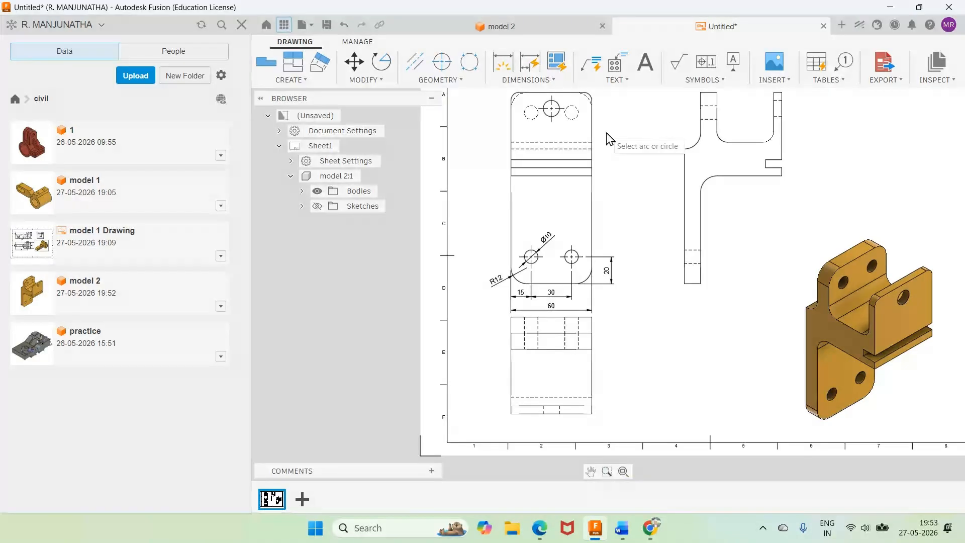
drag(577, 405, 576, 424)
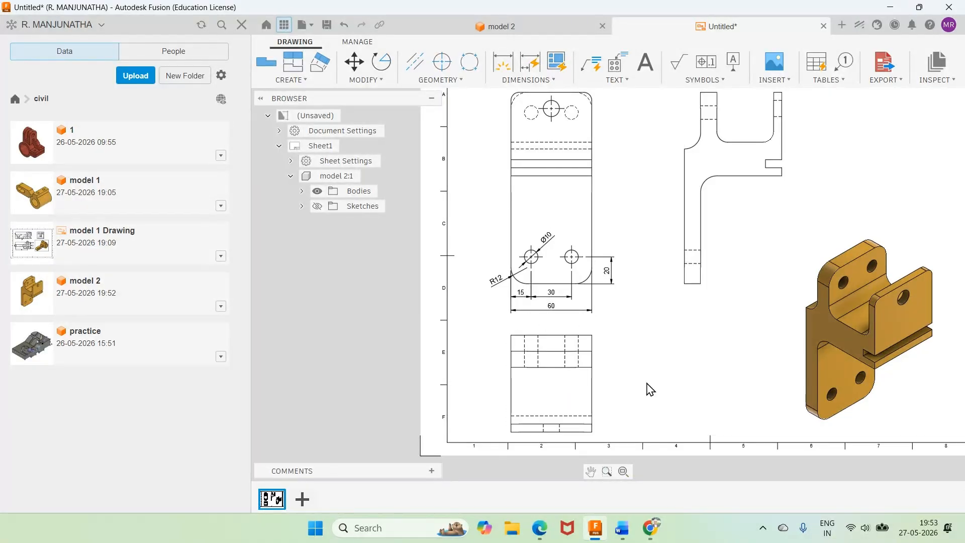
scroll(638, 347, down, 1)
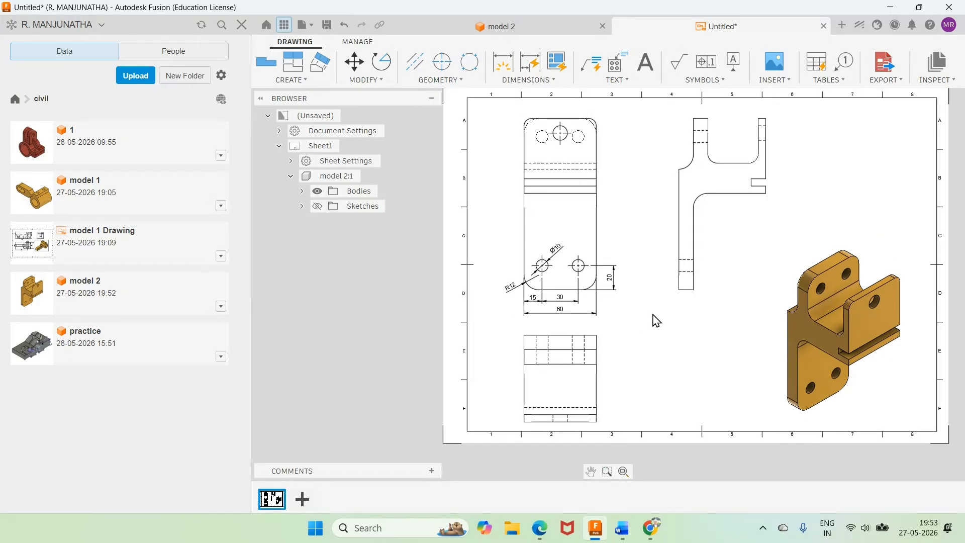
Step: Dimension the back plate's height up to the step and the overall height, stacking both beside the side view
click(527, 81)
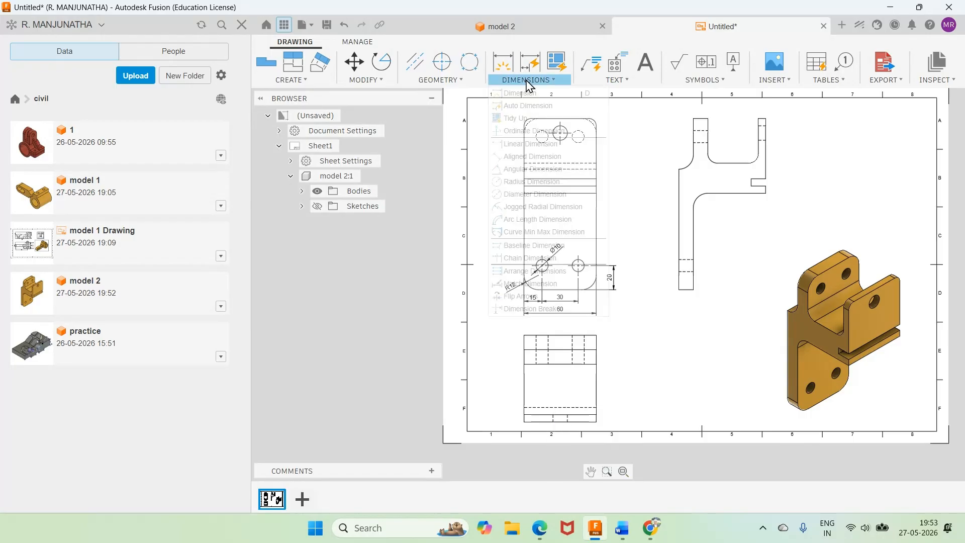
click(522, 93)
click(678, 154)
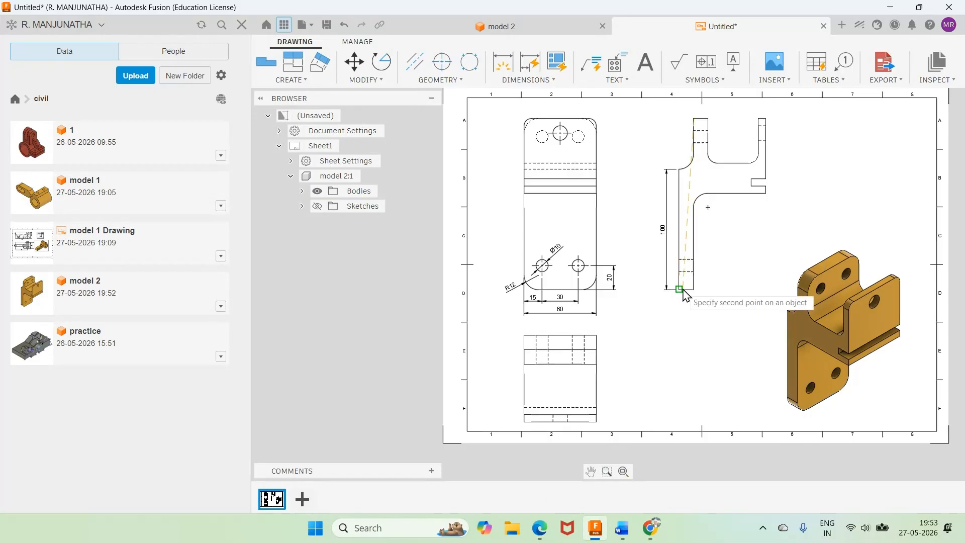
click(679, 290)
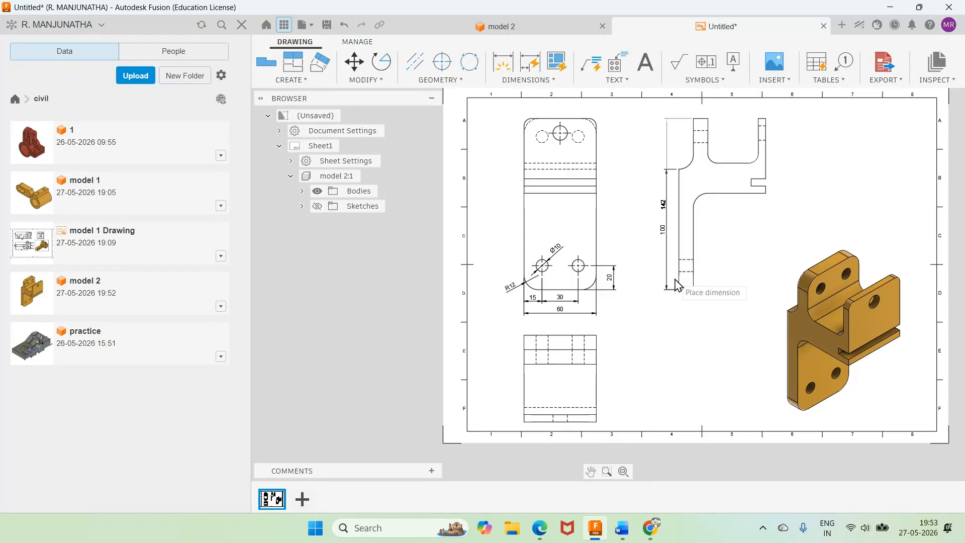
click(649, 260)
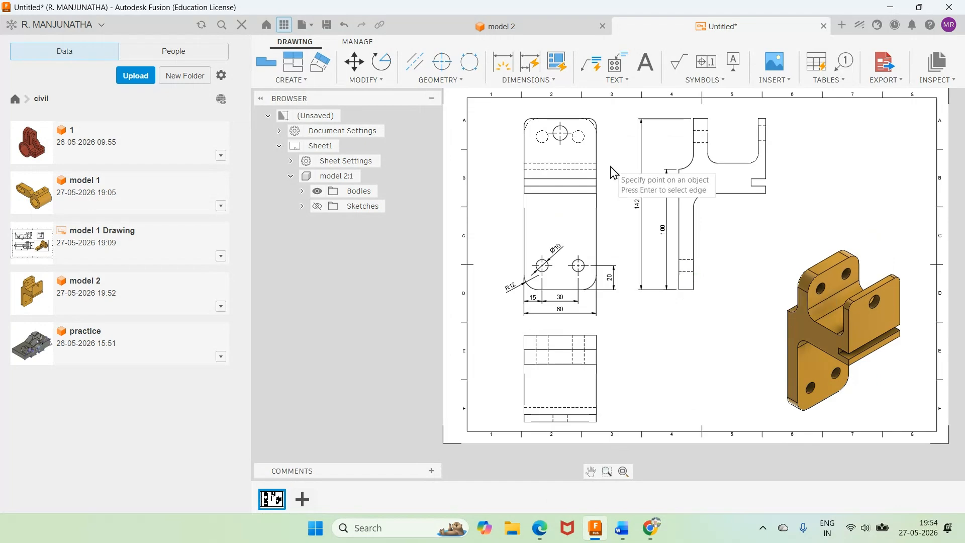
Step: Add a radius dimension to the concave fillet at the side view's upper-left step
click(508, 80)
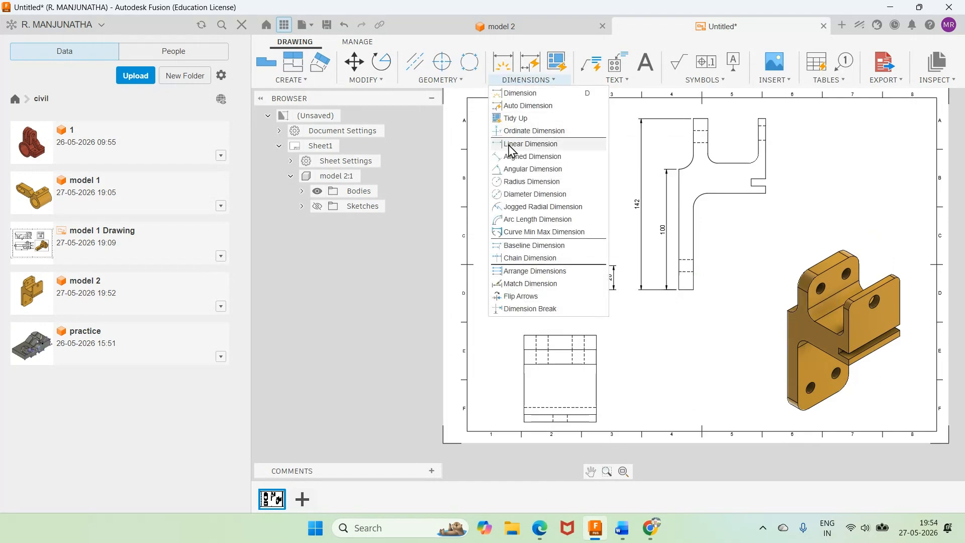
click(514, 170)
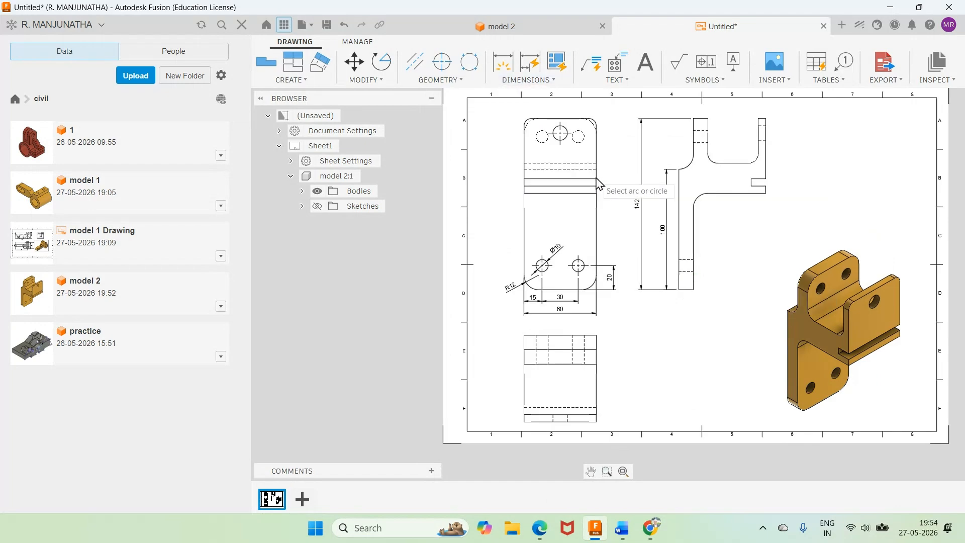
click(688, 168)
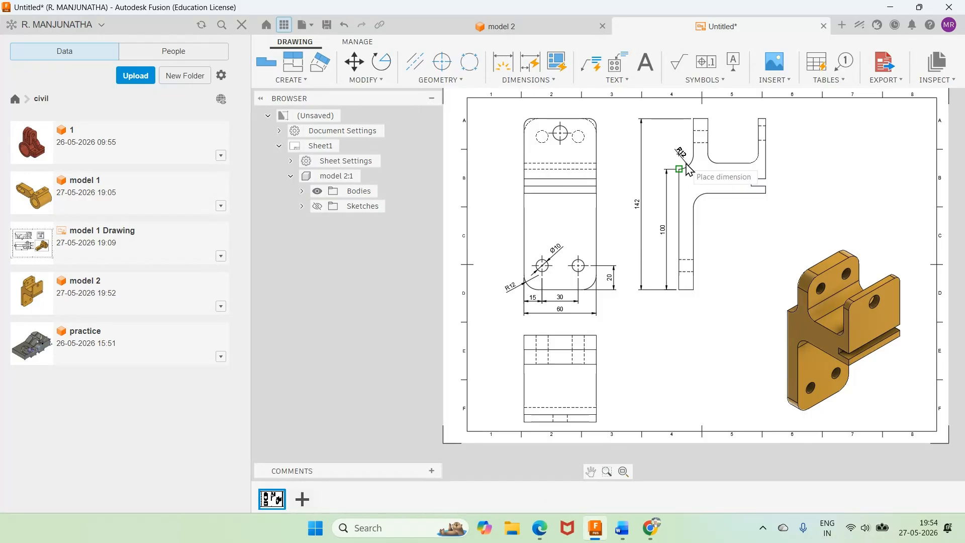
click(687, 167)
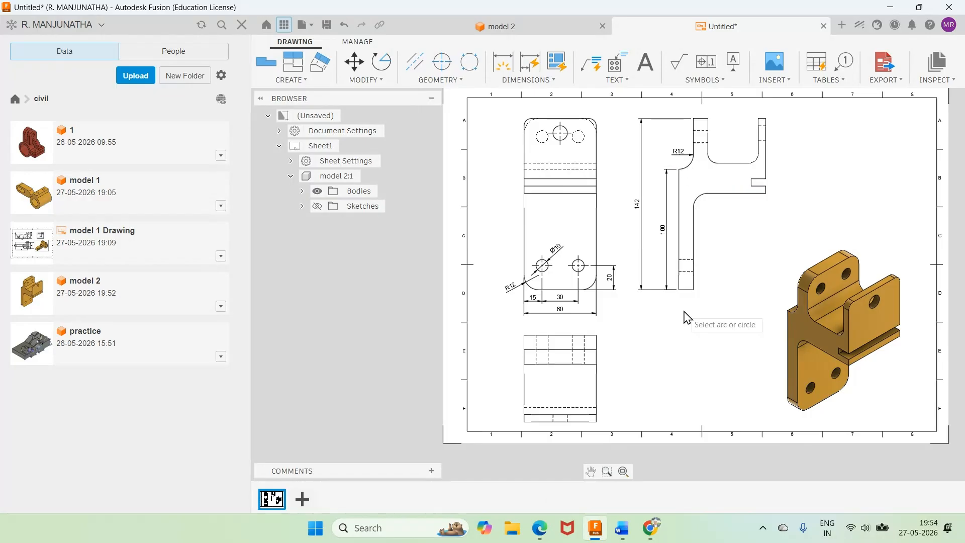
Step: Check the Word drawing, then add a radius dimension to the fillet between the vertical plate and the flange's underside
click(623, 529)
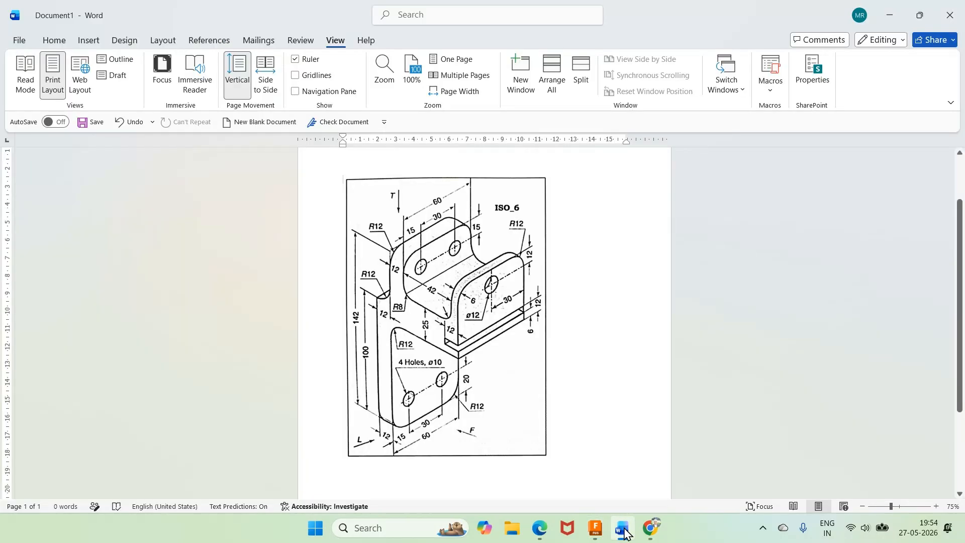
click(624, 529)
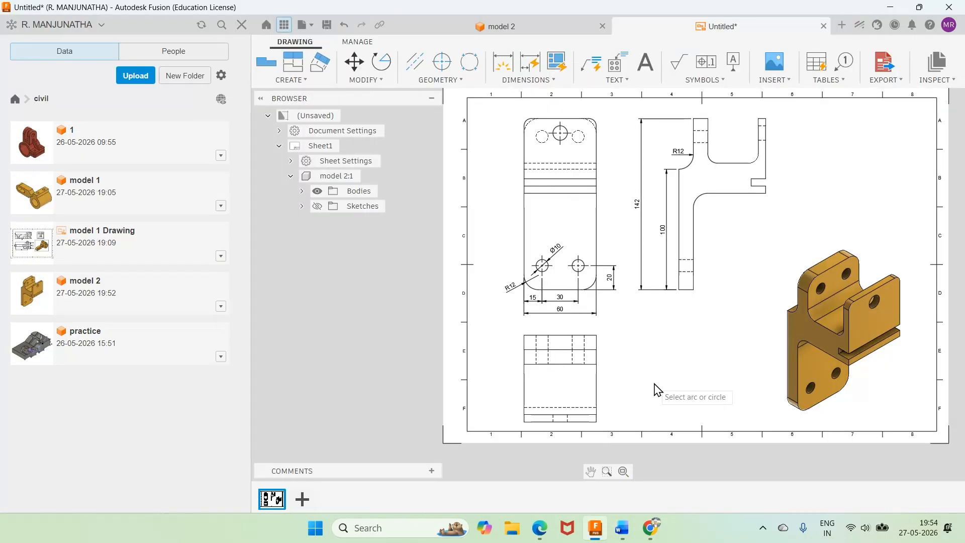
click(706, 203)
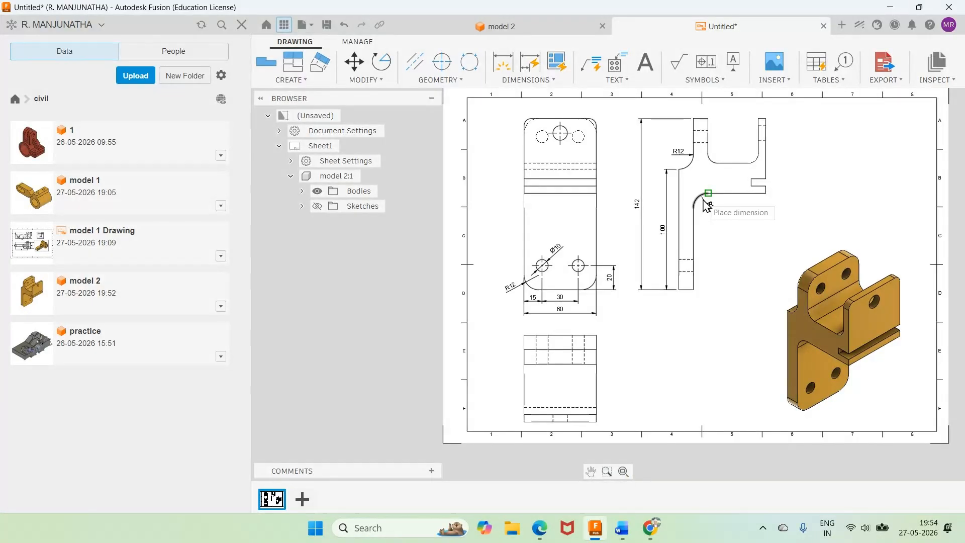
click(716, 226)
Step: Dimension the vertical plate's thickness below the side view and shift the 100 mm height dimension farther from the outline
click(528, 79)
click(544, 99)
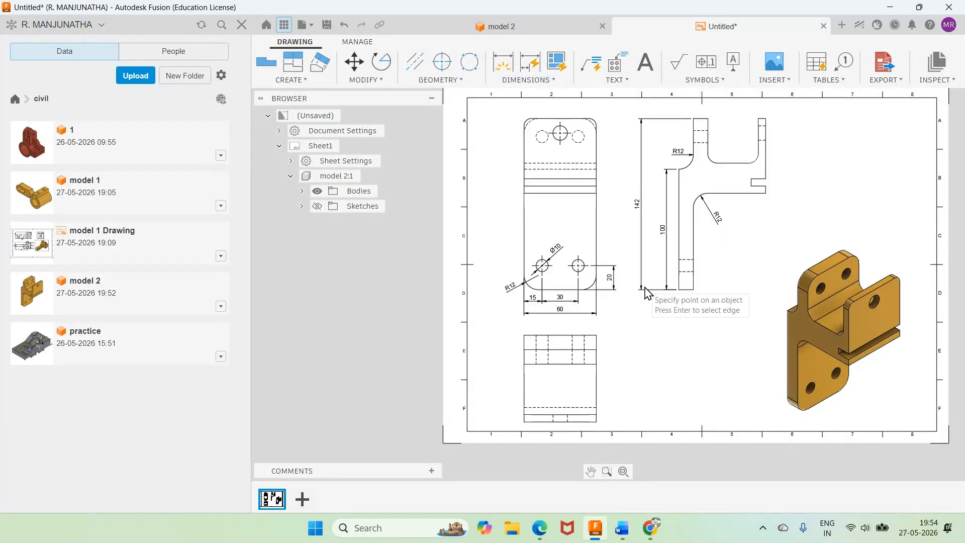
click(679, 289)
click(694, 289)
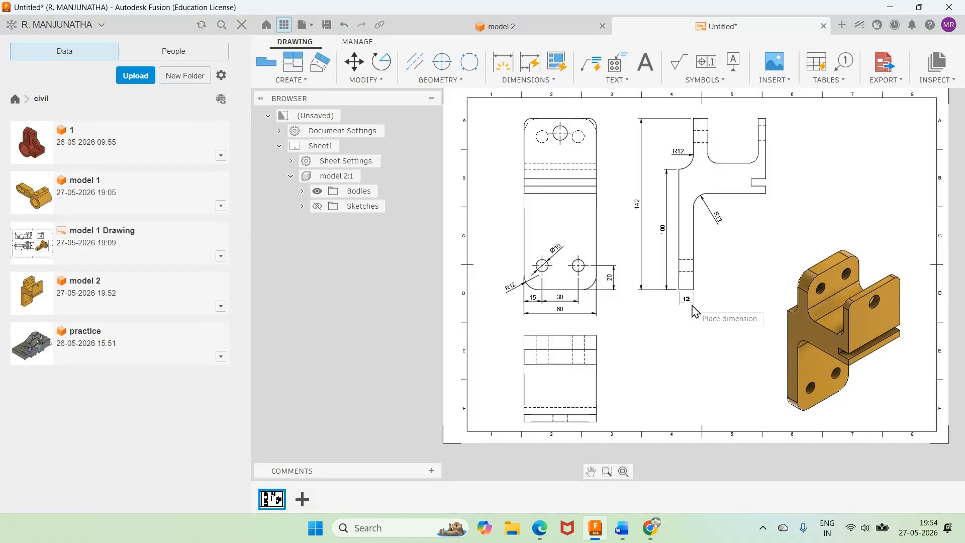
click(686, 299)
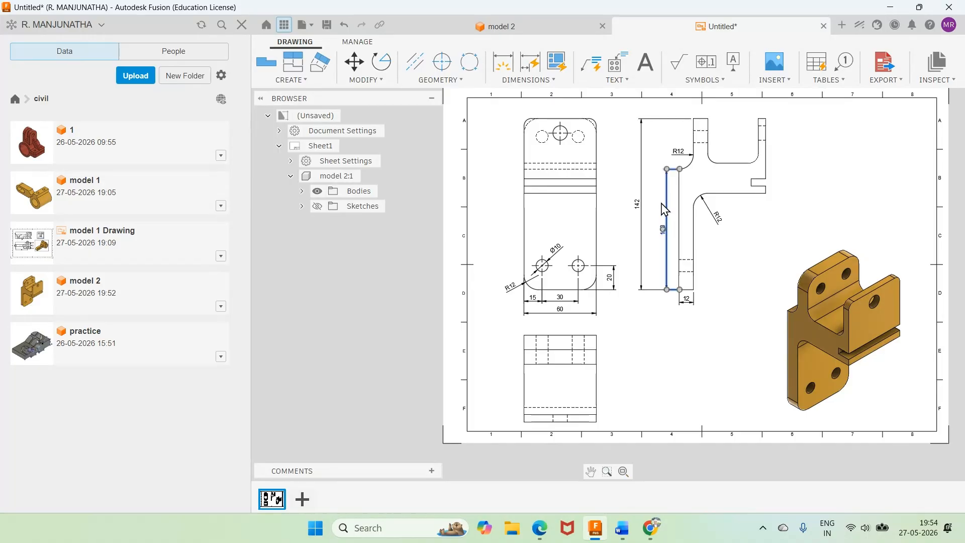
click(664, 229)
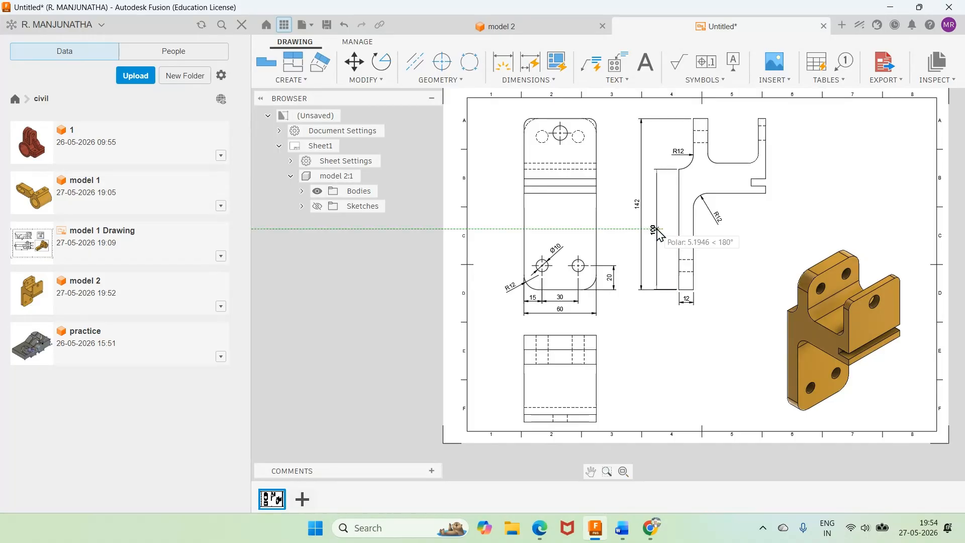
click(657, 231)
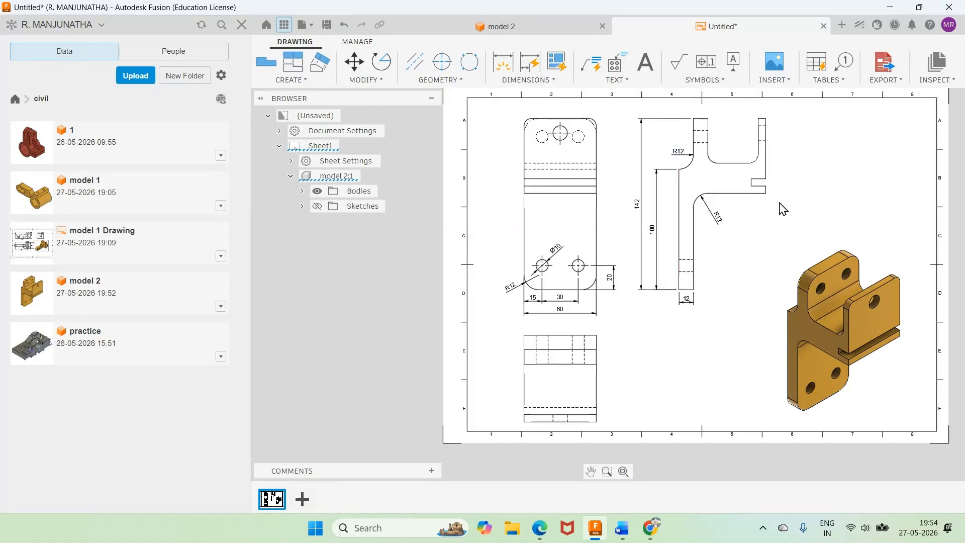
Step: Dimension the height from the side view's bottom edge to the flange's underside, placing it inside the 100 mm dimension
scroll(784, 206, up, 1)
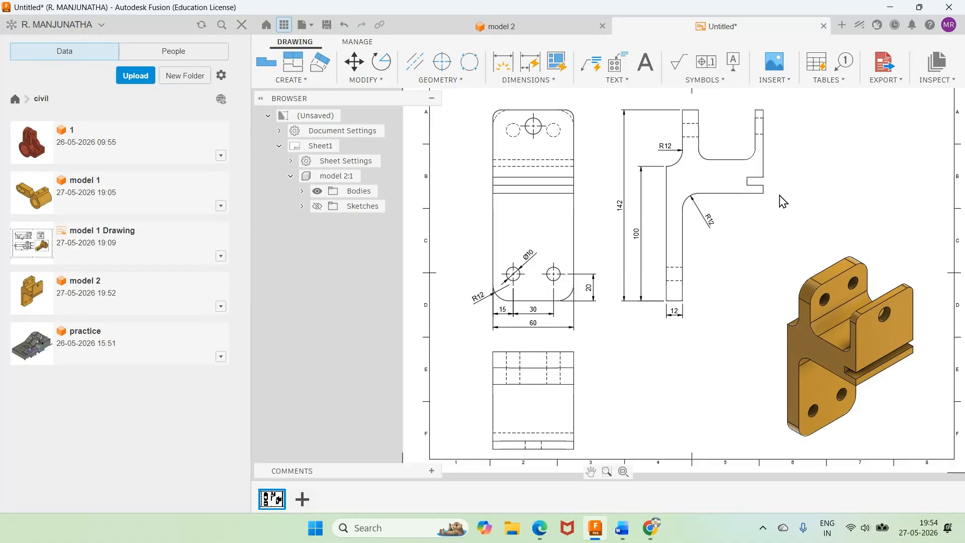
scroll(784, 201, up, 1)
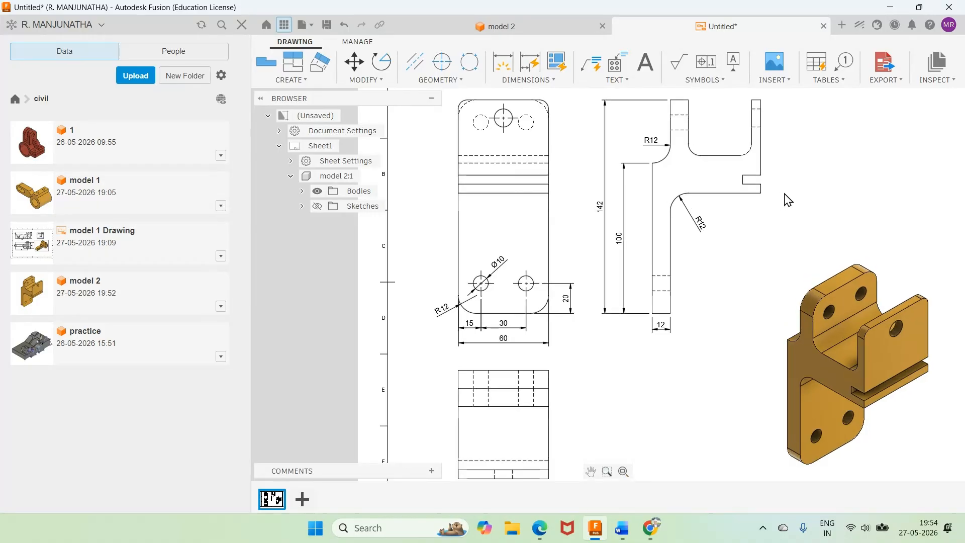
click(527, 79)
click(523, 93)
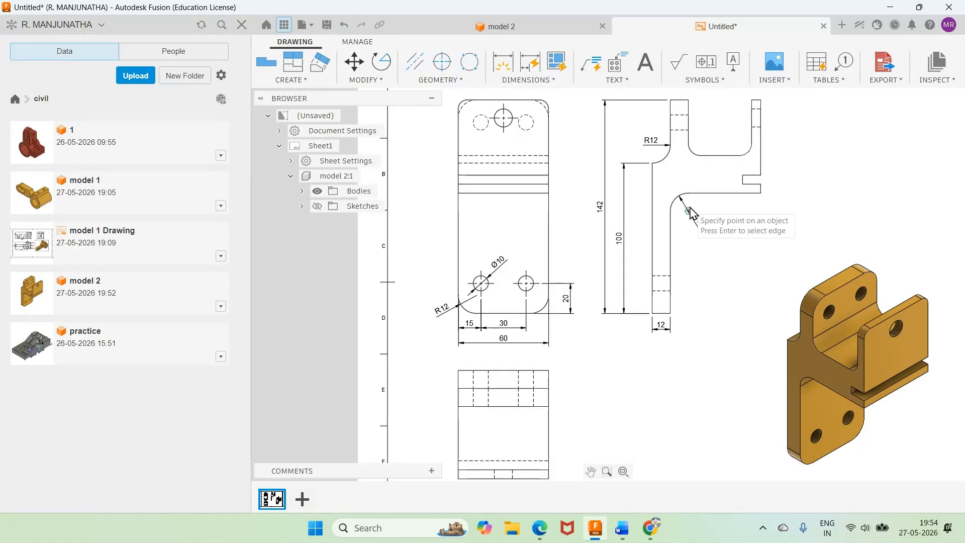
click(688, 193)
click(655, 314)
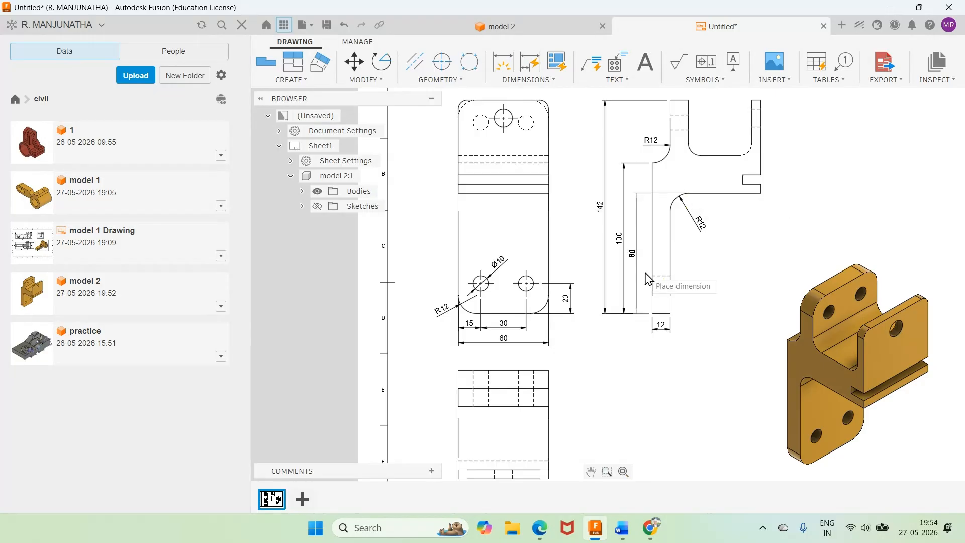
click(648, 277)
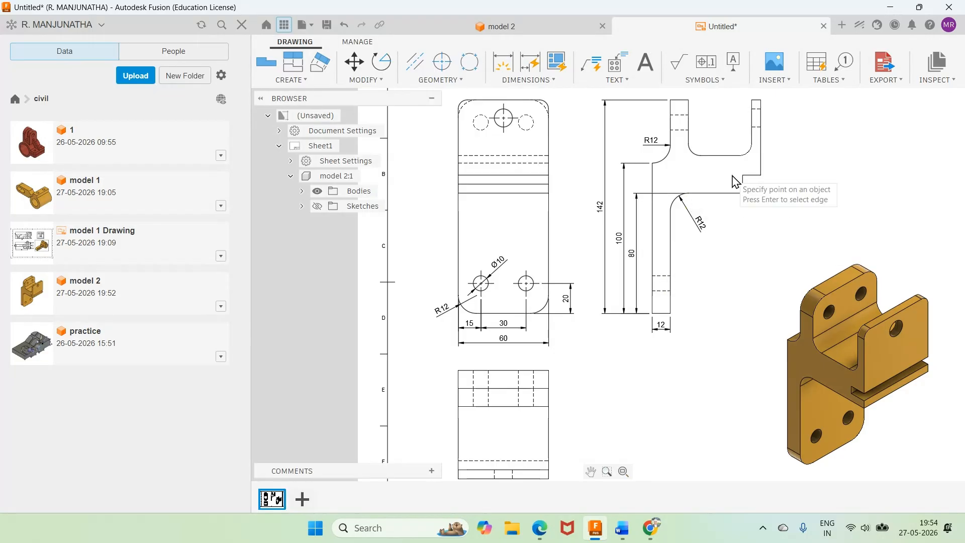
Step: Dimension the horizontal flange's thickness from the U-channel floor to its underside, placed outside the side view's slotted end
click(736, 157)
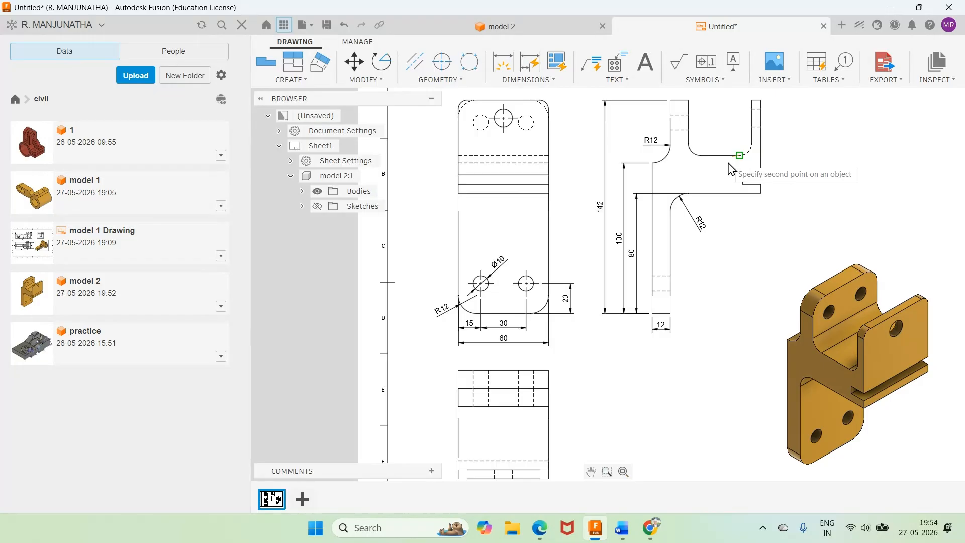
click(757, 193)
click(778, 187)
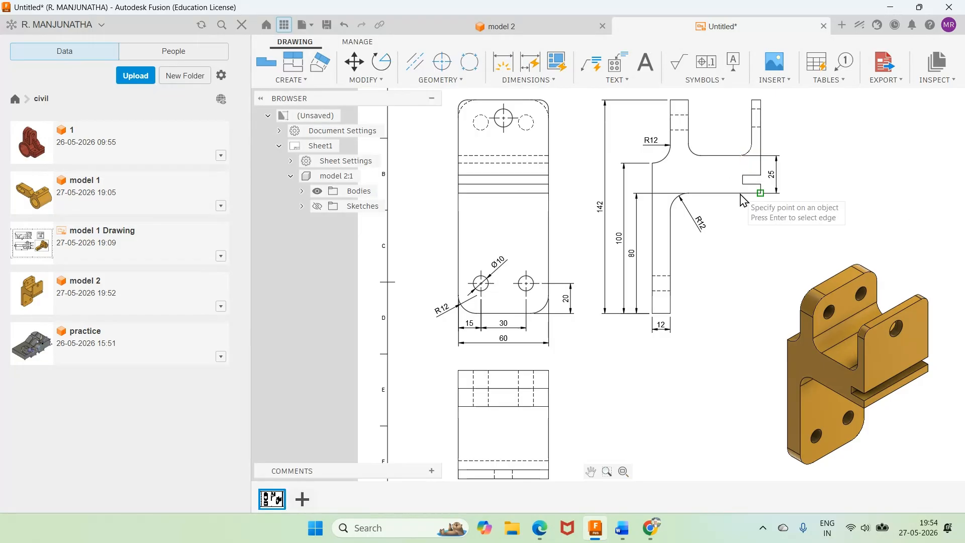
click(742, 180)
click(733, 182)
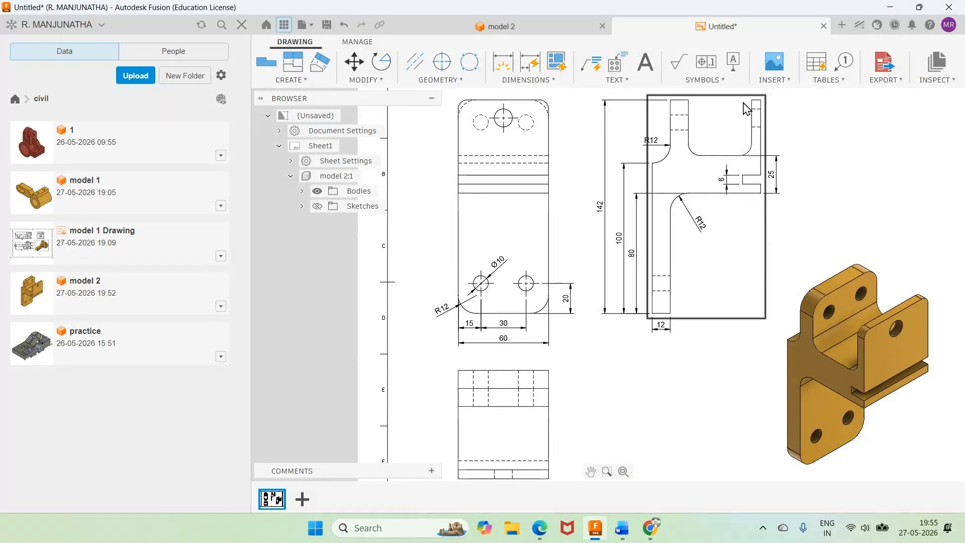
click(727, 183)
key(Delete)
Step: Move the 25 mm flange thickness dimension farther away from the side view's slotted end
scroll(772, 186, up, 5)
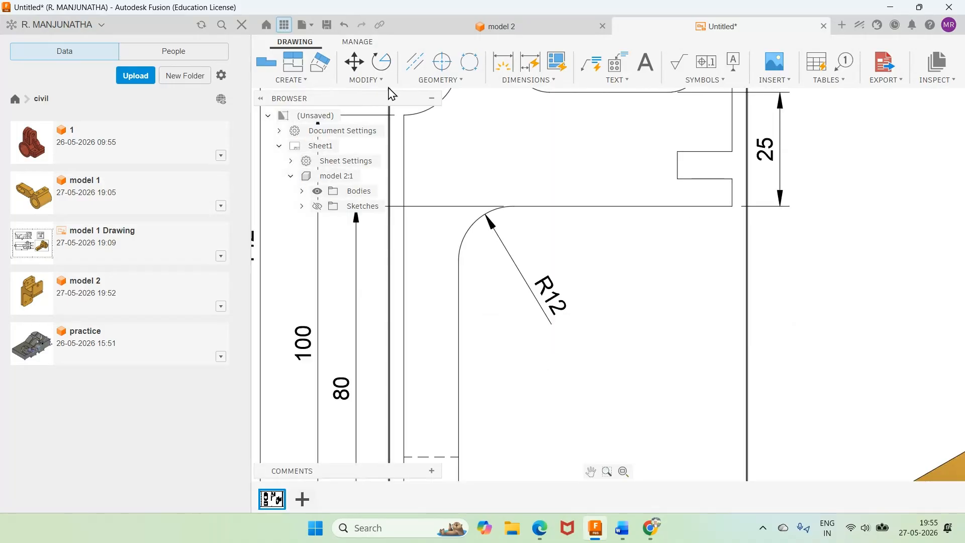
drag(772, 157, 853, 160)
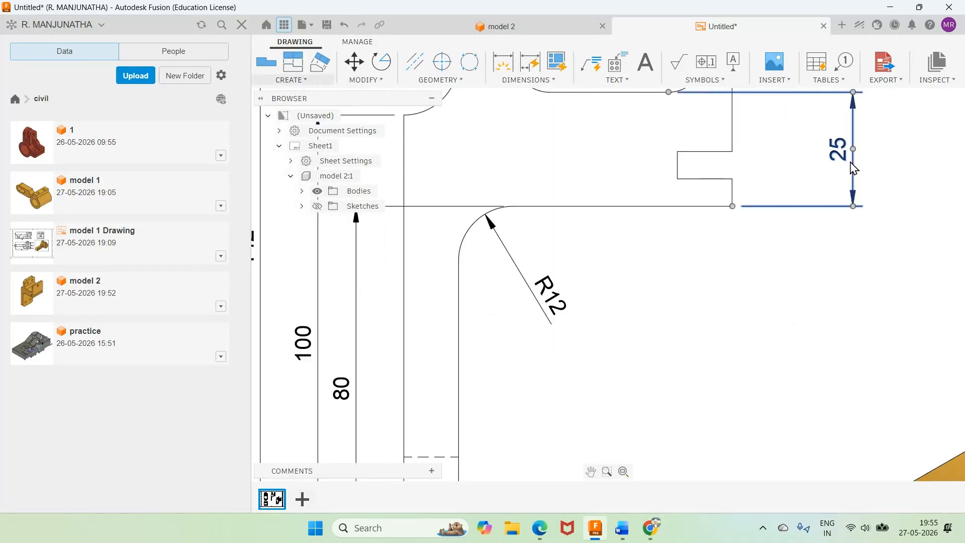
click(473, 123)
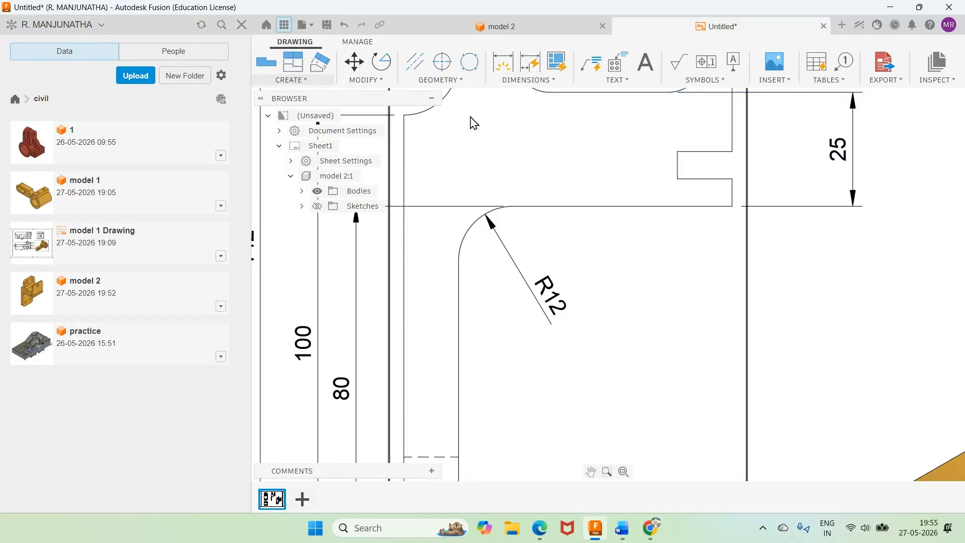
Step: Dimension the lip thickness below the slot outside the side view, and the height from flange underside to slot top inside it
click(528, 79)
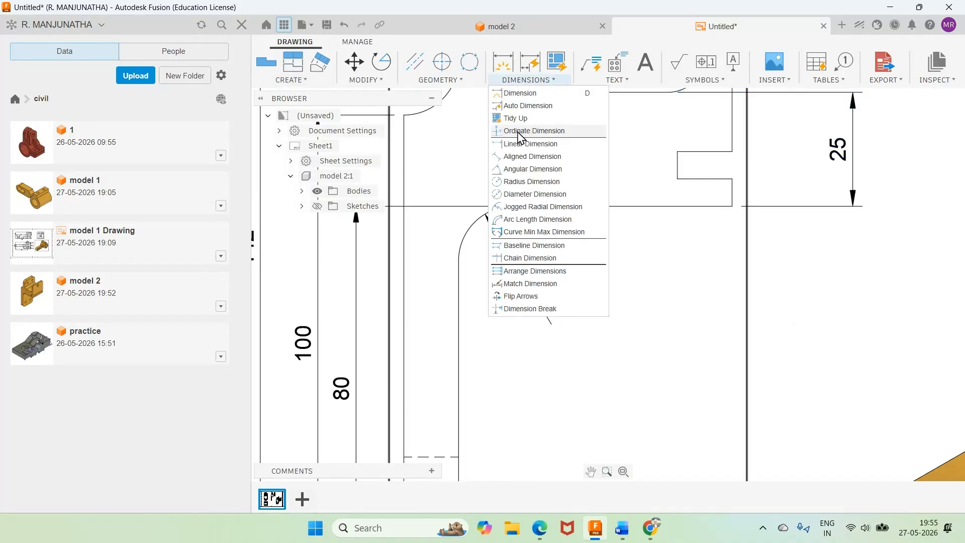
click(518, 131)
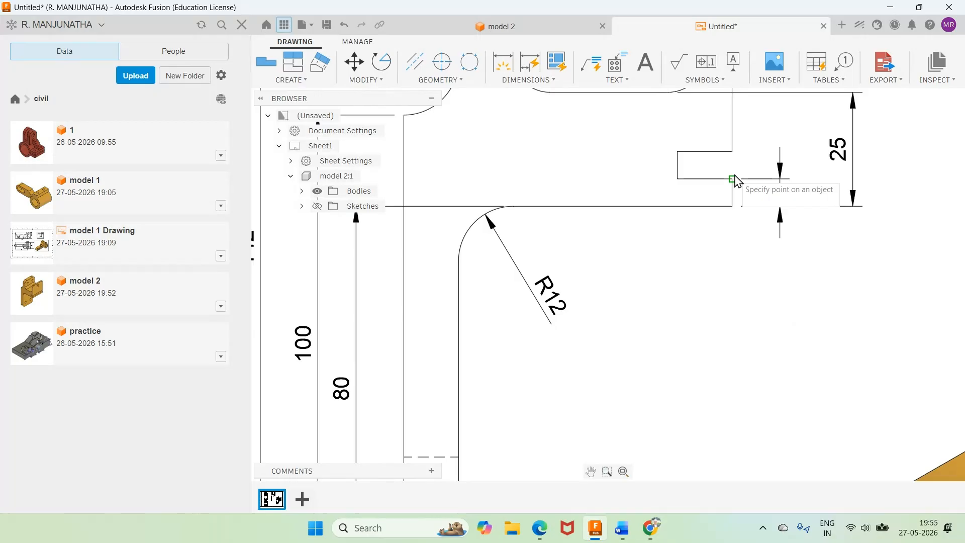
click(733, 151)
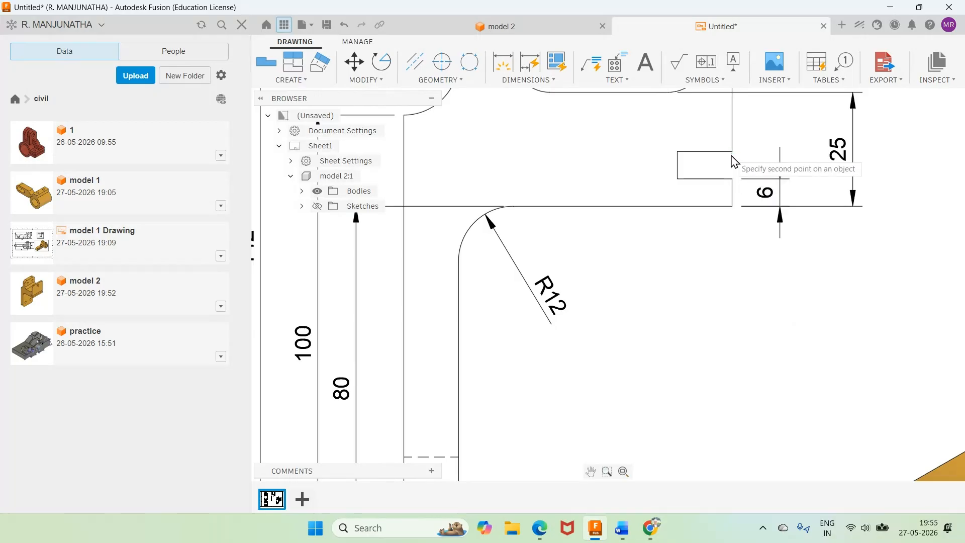
click(733, 207)
click(650, 192)
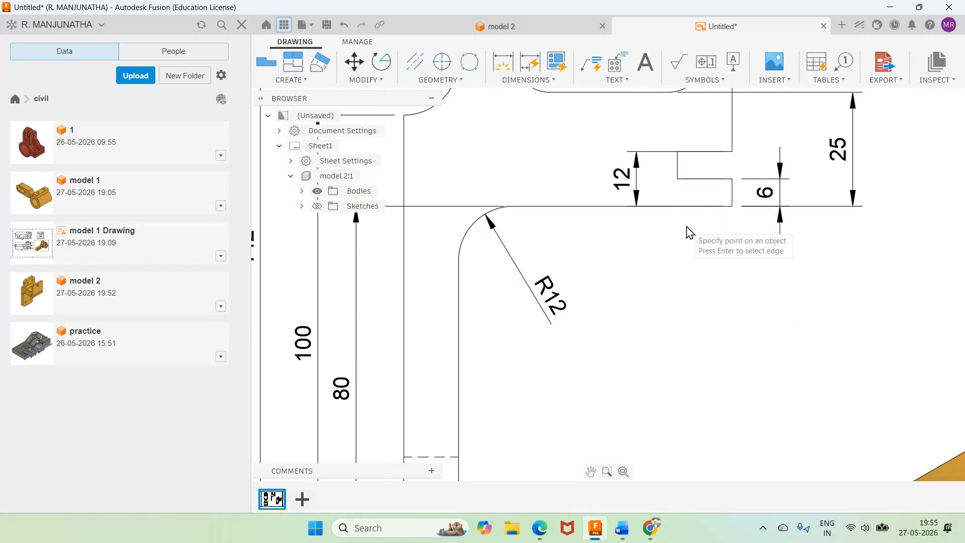
Step: Dimension the slot's horizontal depth, placing it below the flange in the side view
click(678, 179)
click(732, 206)
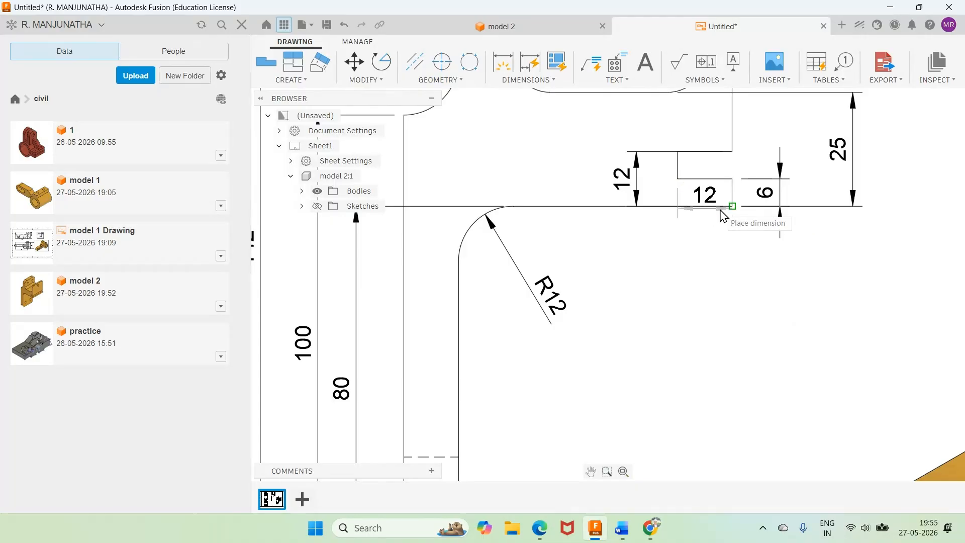
click(705, 276)
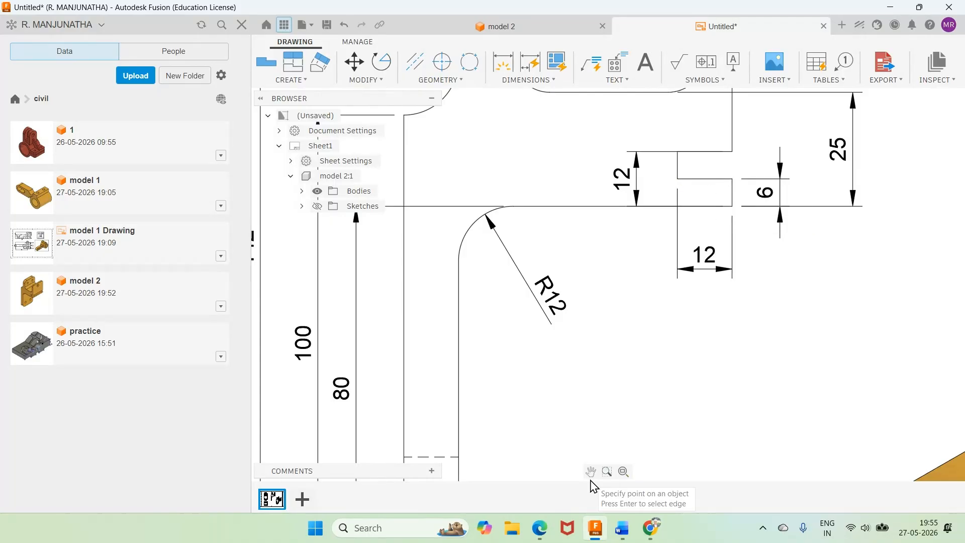
click(623, 471)
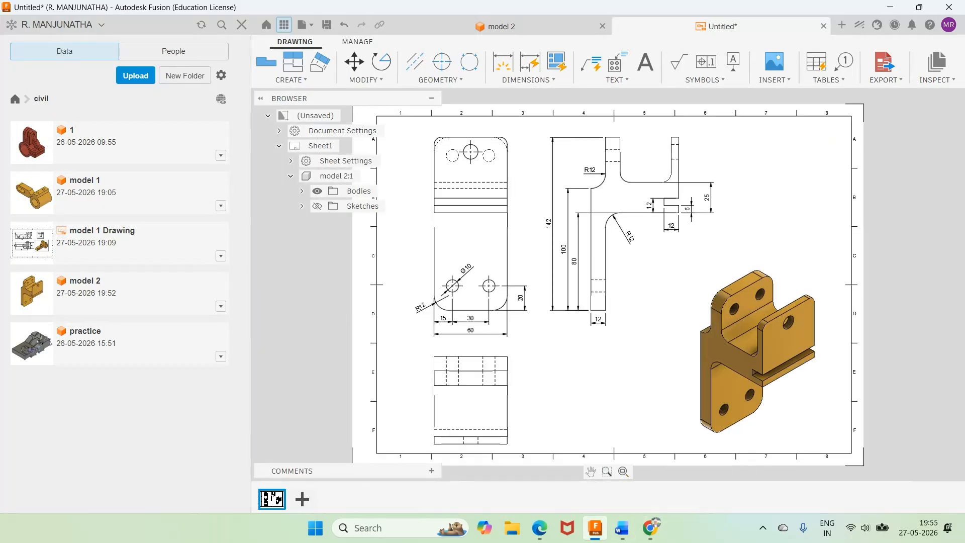
Step: Check the Word drawing, dismiss the antivirus window, and dimension the front view's upper centre hole horizontally to the side edge
key(super+shift+s)
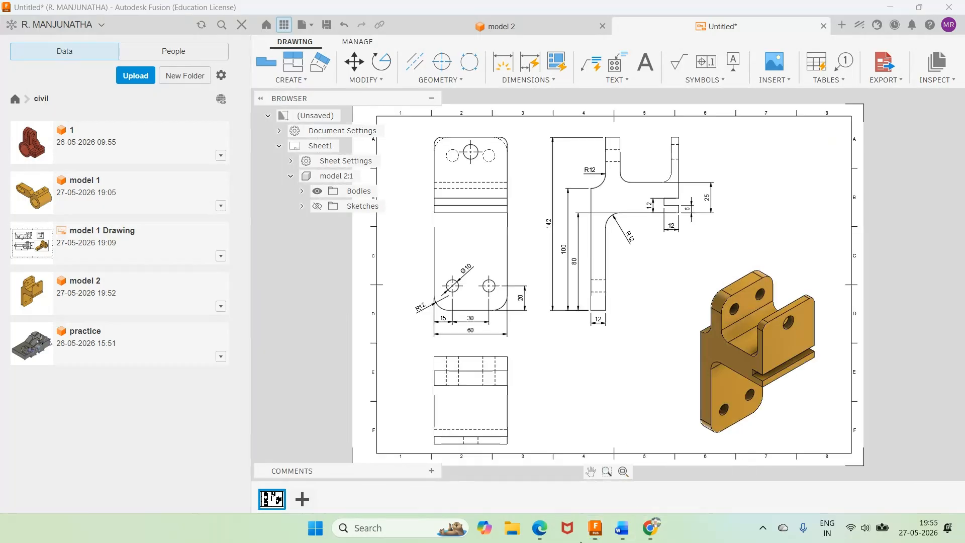
click(621, 528)
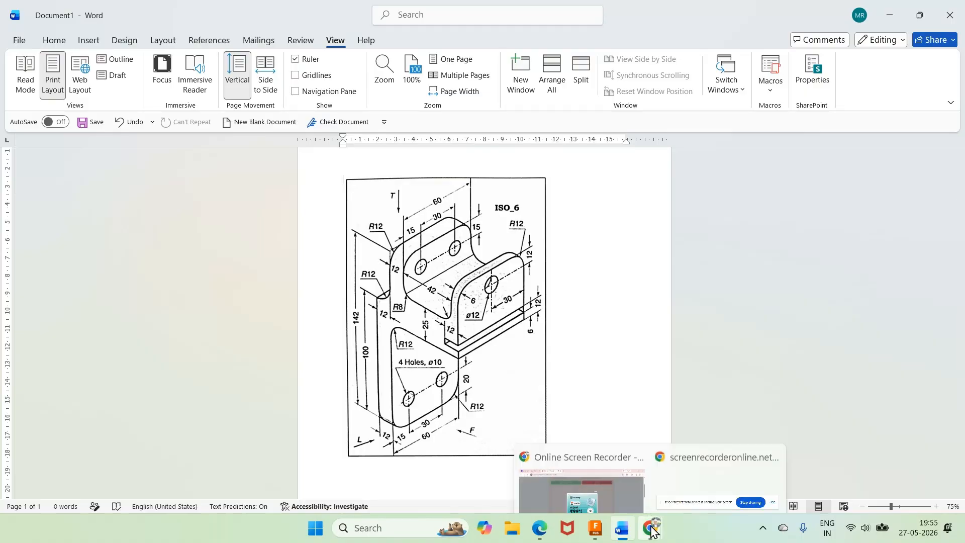
click(596, 528)
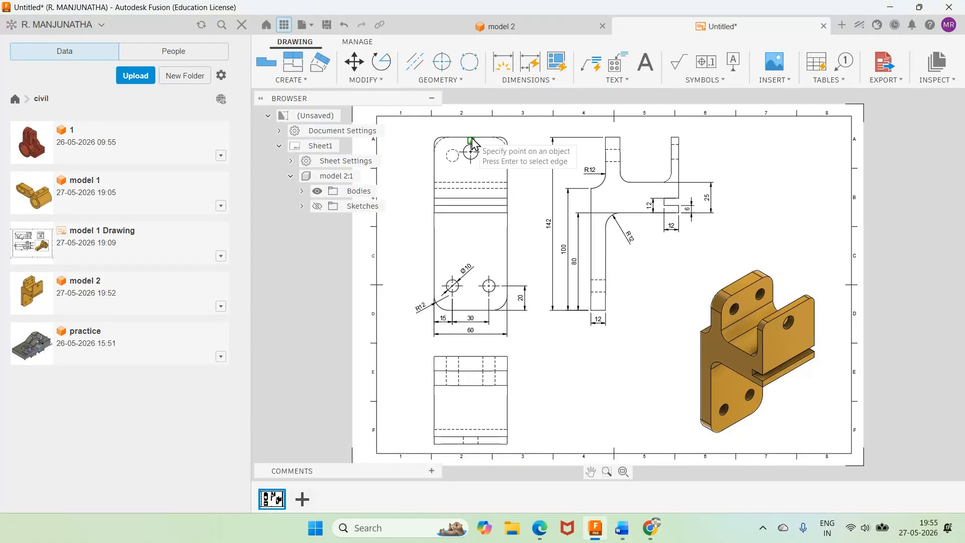
scroll(480, 131, up, 4)
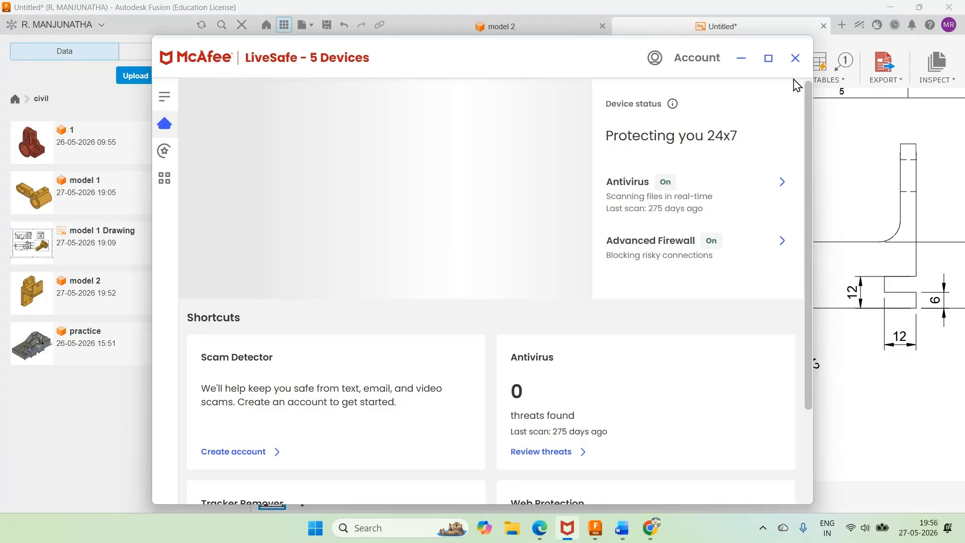
click(795, 58)
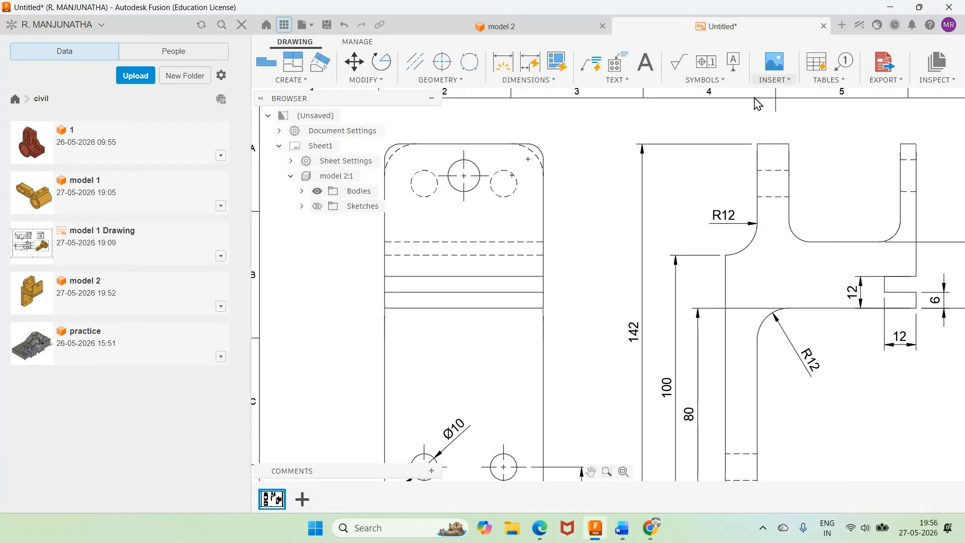
click(544, 164)
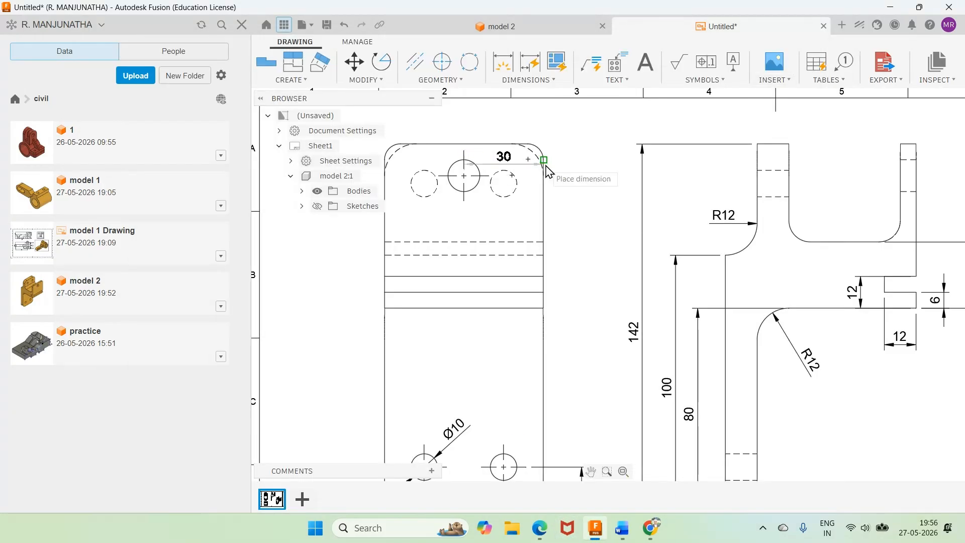
click(533, 130)
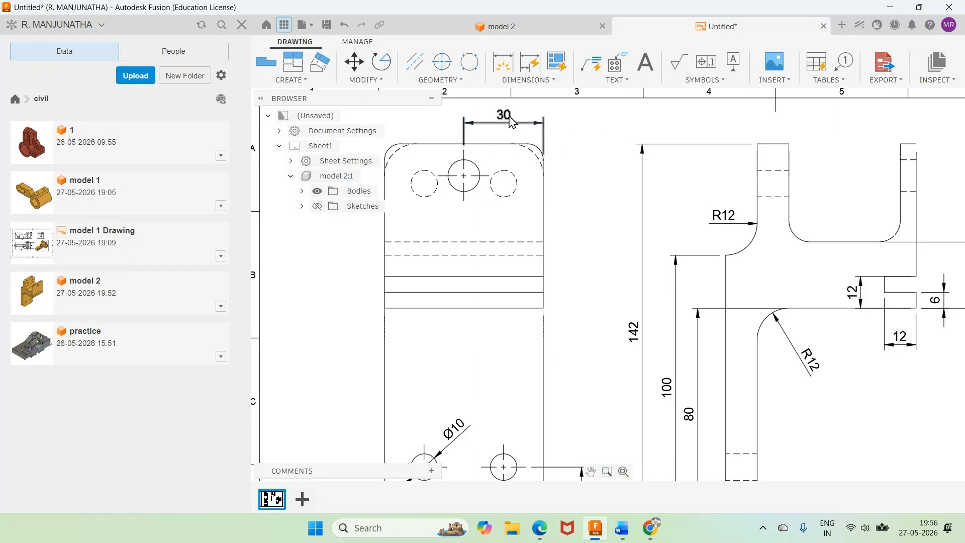
Step: Add a linear dimension from the upper centre hole's centre to the front view's top edge, placed beside the outline
click(529, 81)
click(530, 144)
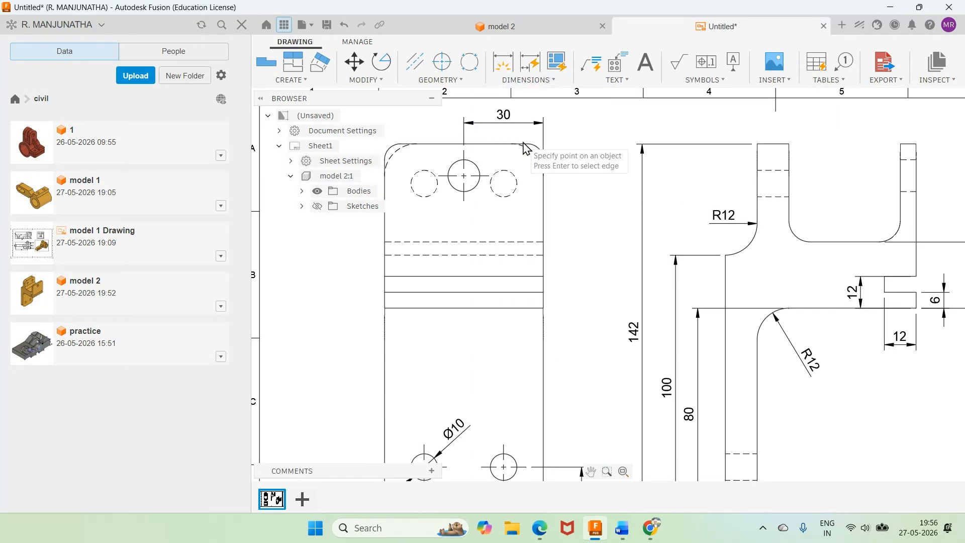
click(504, 172)
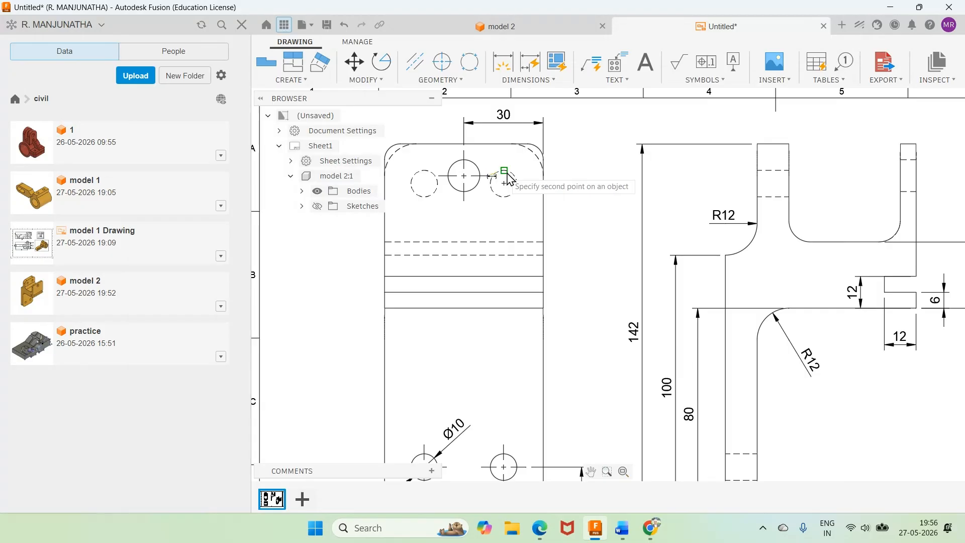
click(528, 145)
click(580, 162)
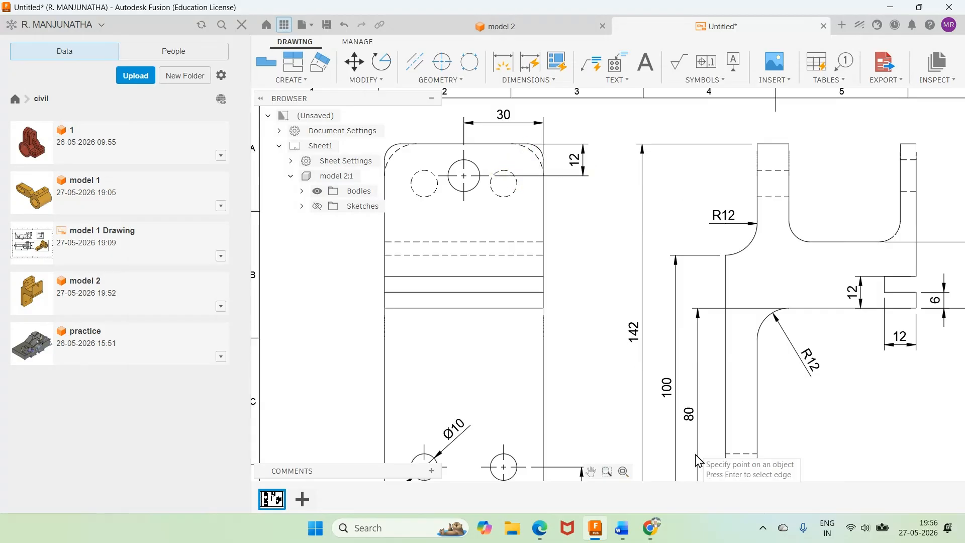
Step: Check the Word drawing, then add center marks to the two hidden holes near the front view's top
click(624, 529)
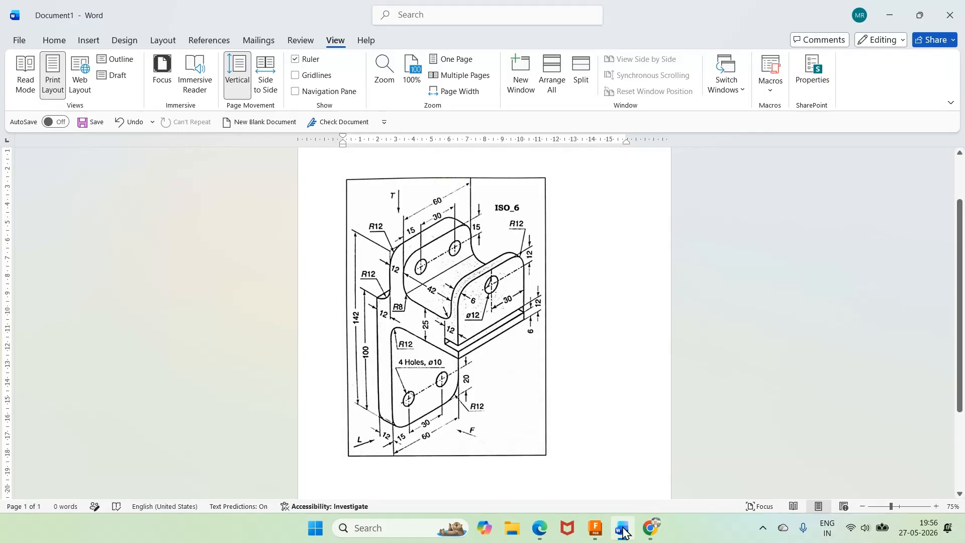
click(624, 531)
click(624, 530)
click(624, 531)
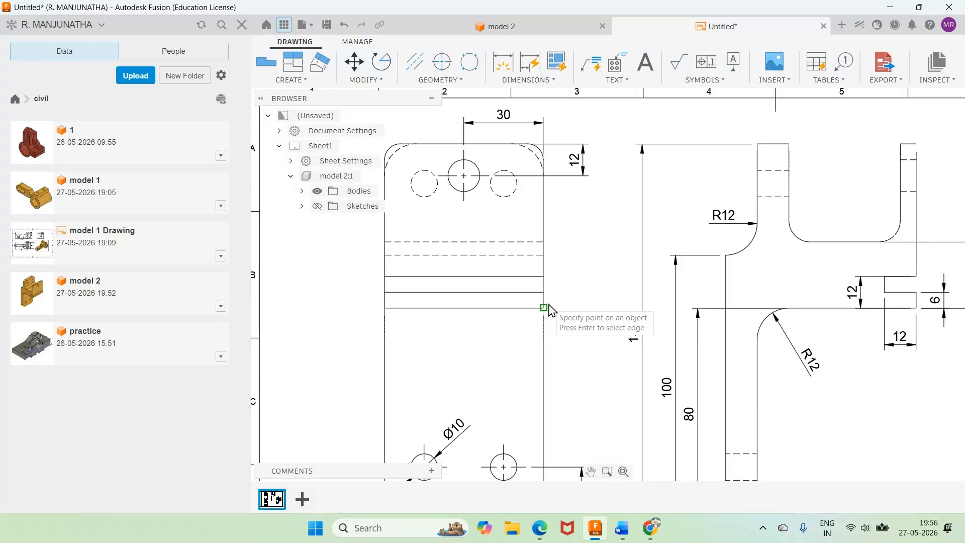
scroll(548, 309, down, 3)
scroll(527, 241, up, 1)
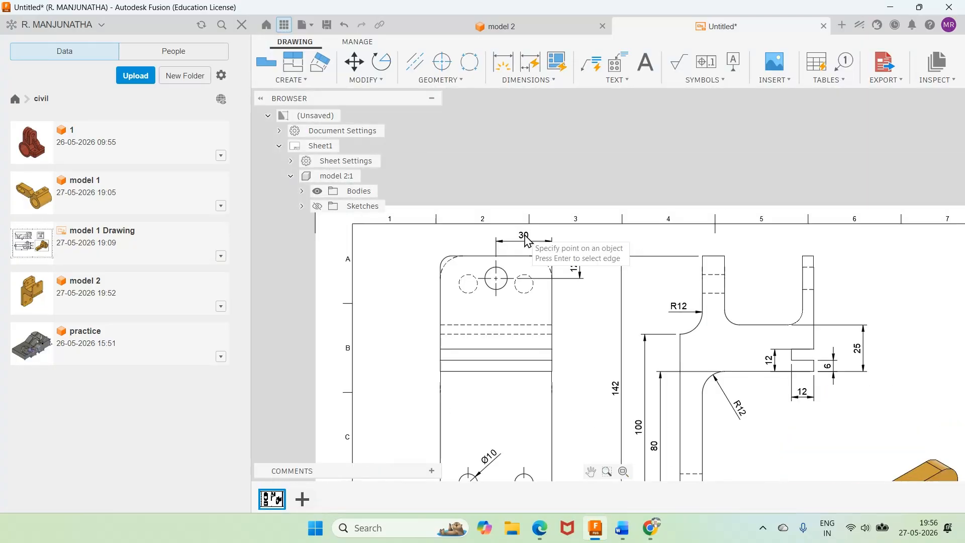
scroll(527, 241, up, 1)
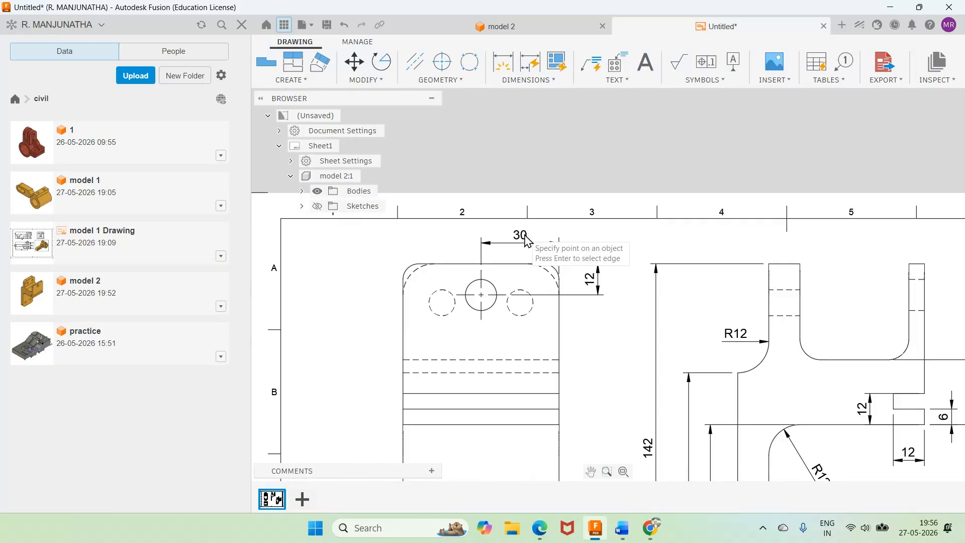
click(442, 62)
click(444, 315)
click(523, 315)
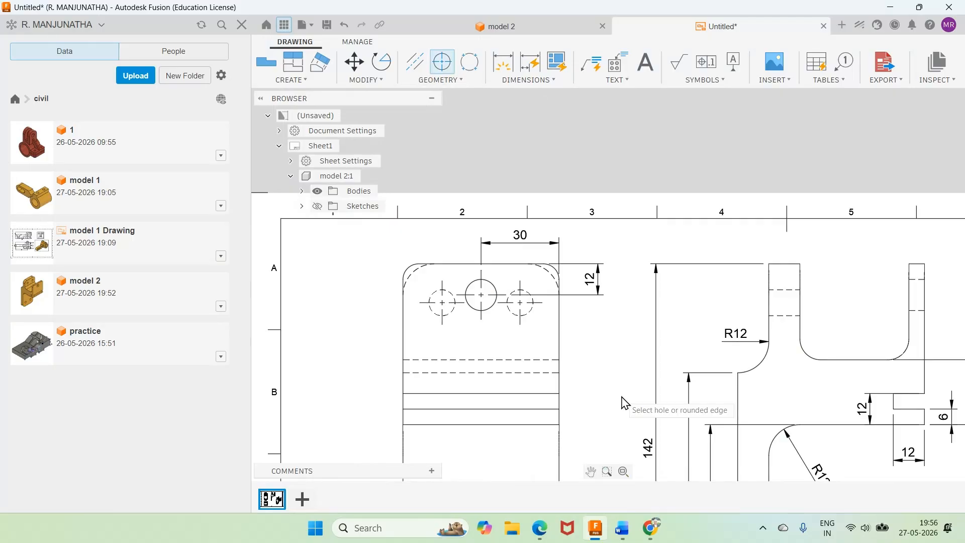
Step: Add centerlines between the hidden hole edges in both upright walls at the top of the side view
click(416, 64)
click(784, 290)
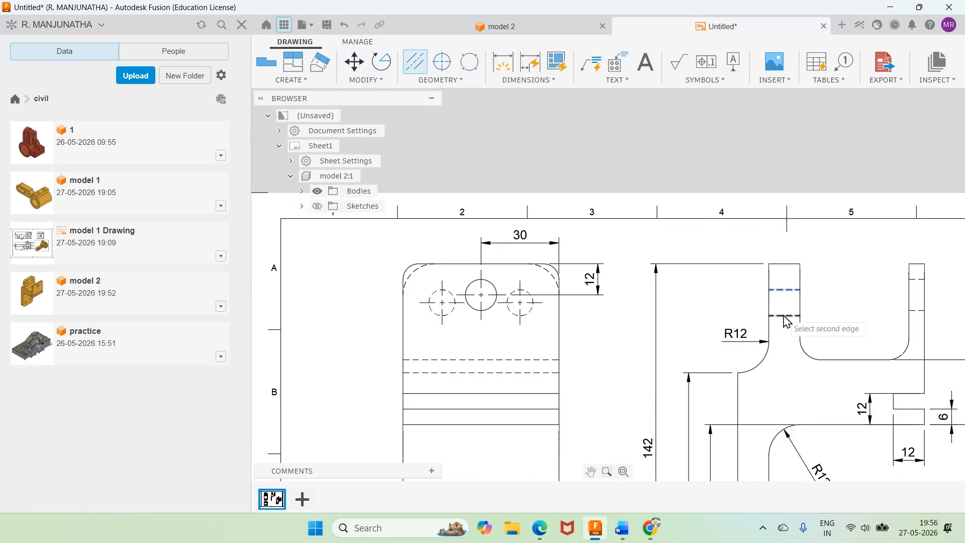
click(786, 316)
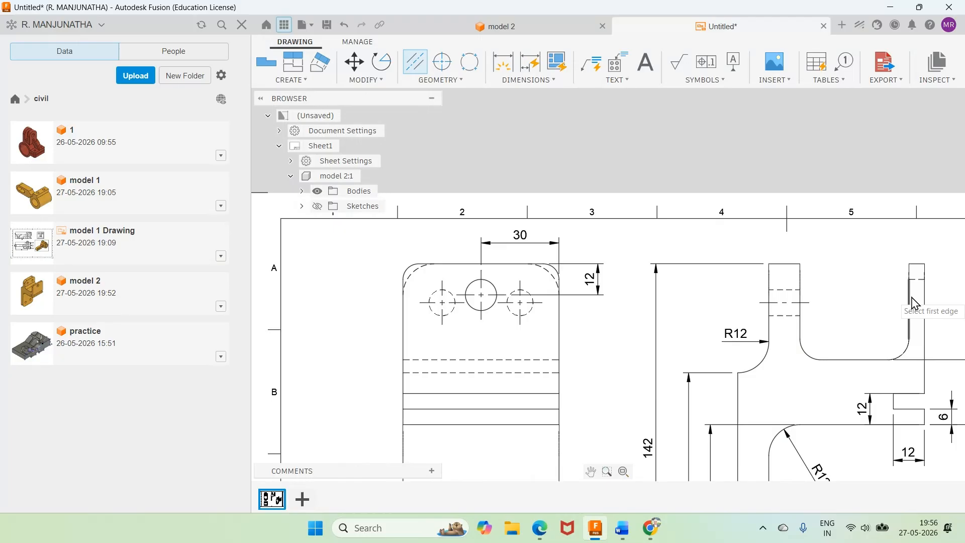
click(918, 280)
click(916, 312)
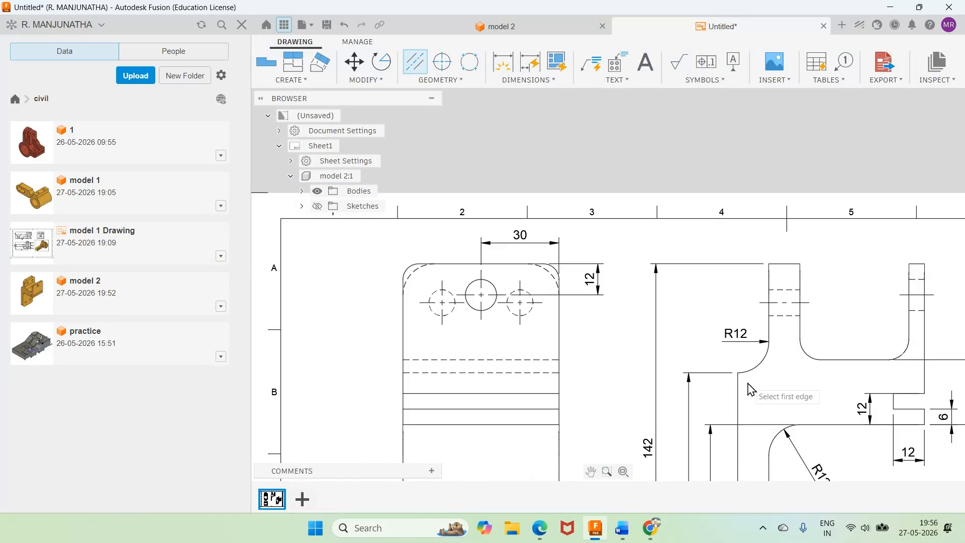
key(Escape)
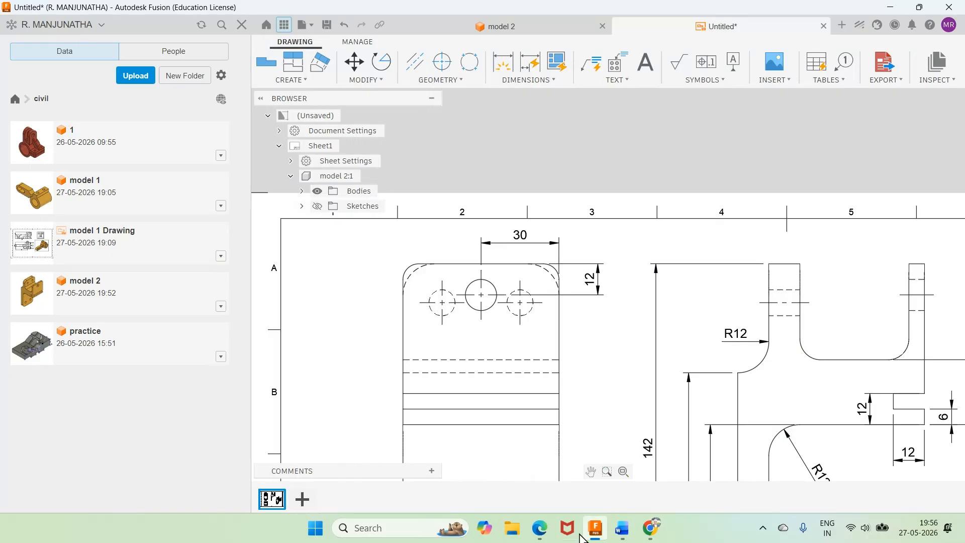
Step: Check the Word drawing, then add a diameter dimension to the front view's upper centre hole, placed above the outline
click(623, 528)
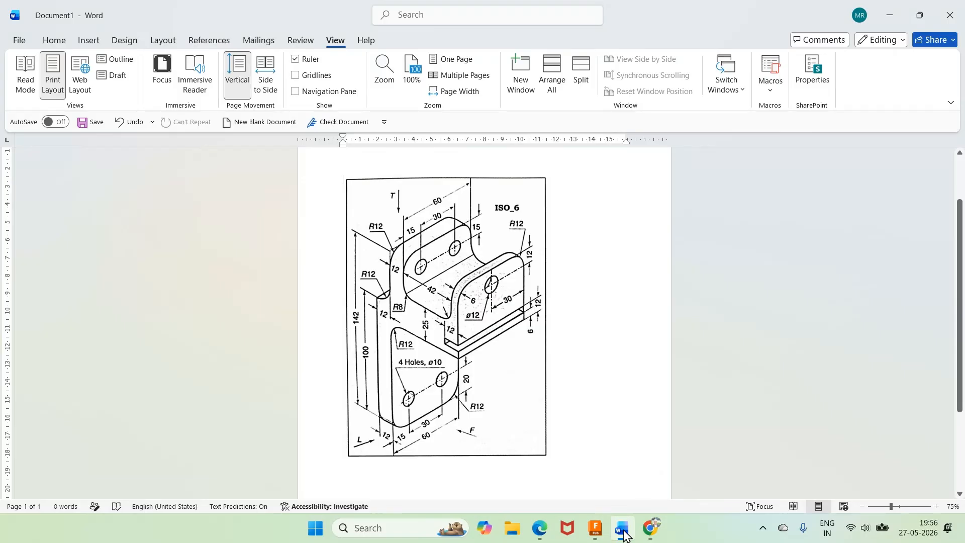
click(624, 530)
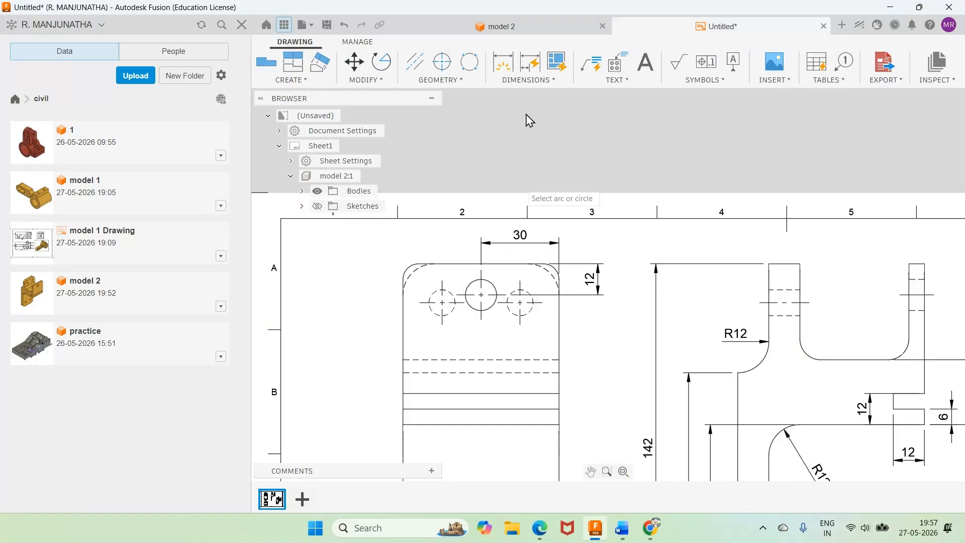
click(540, 80)
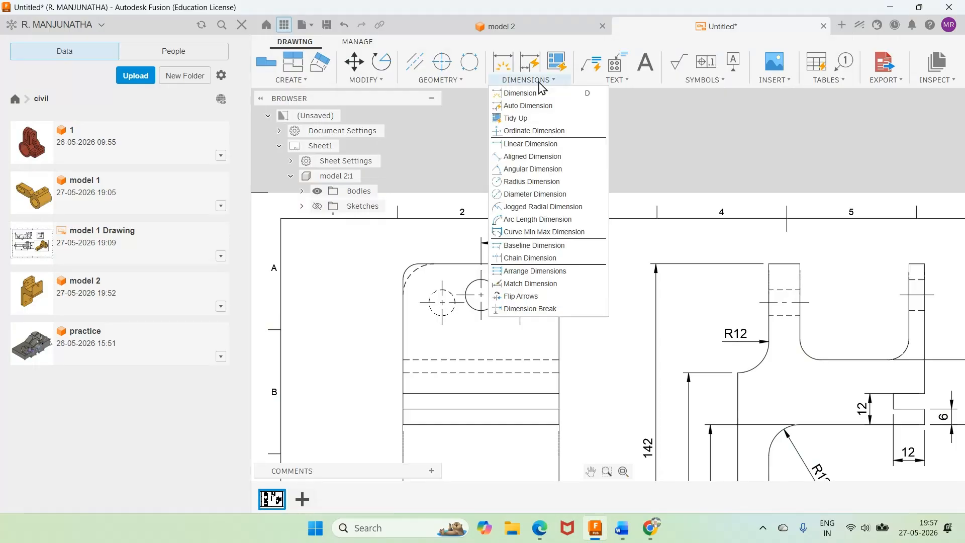
click(535, 195)
click(470, 284)
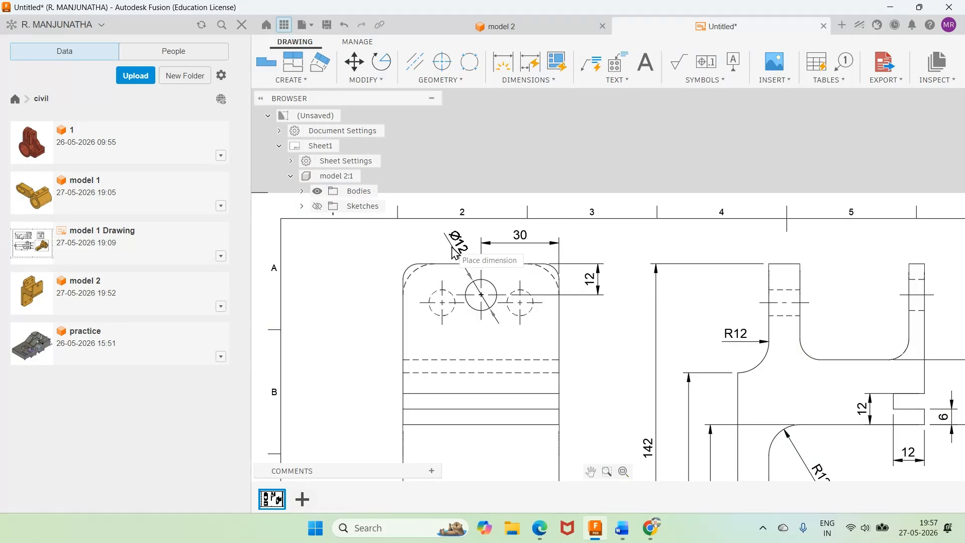
click(442, 251)
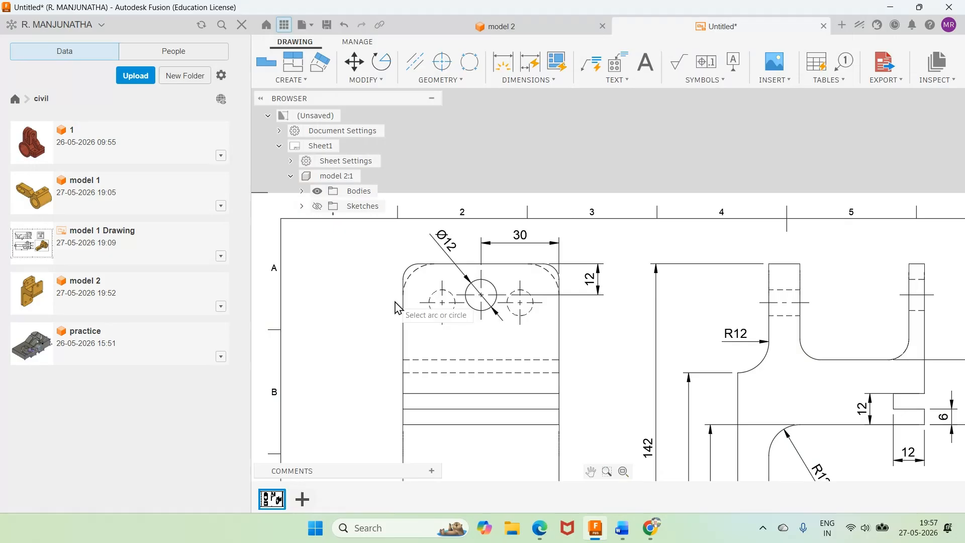
Step: Add a diameter dimension to the front view's upper-left hidden hole and a linear dimension from its centre to the left outline edge
click(438, 300)
click(373, 256)
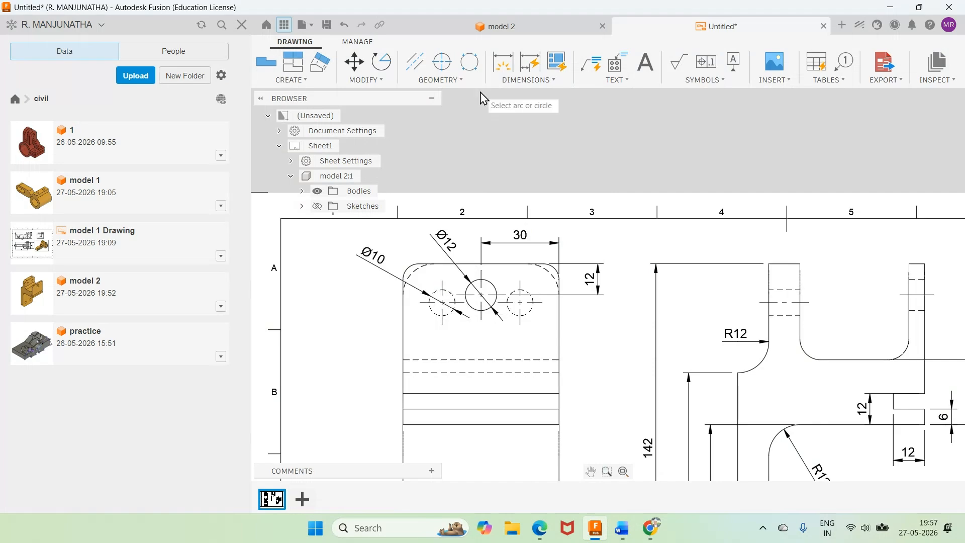
click(526, 79)
click(516, 144)
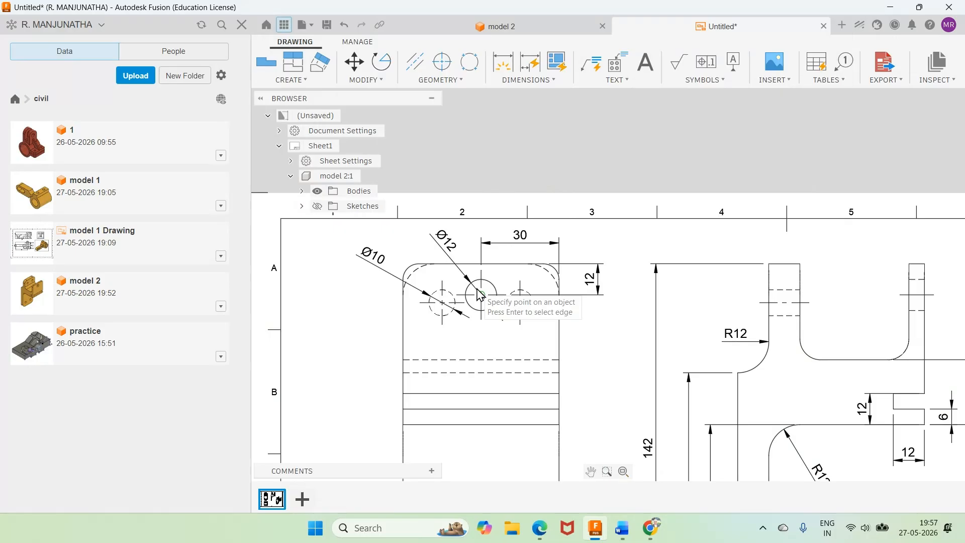
click(442, 324)
click(420, 335)
Step: Check the Word drawing, then dimension the horizontal spacing between the two upper hidden holes in the front view
click(622, 529)
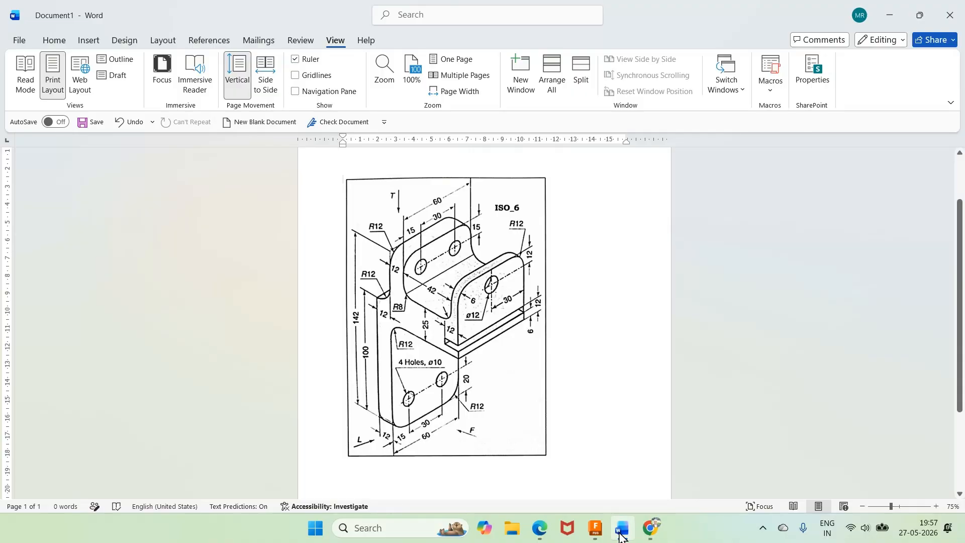
click(622, 534)
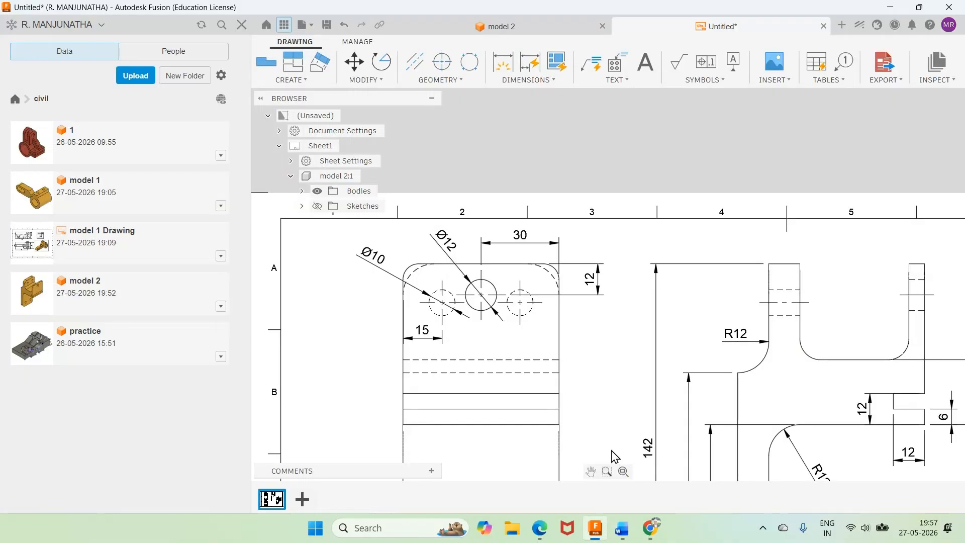
click(443, 302)
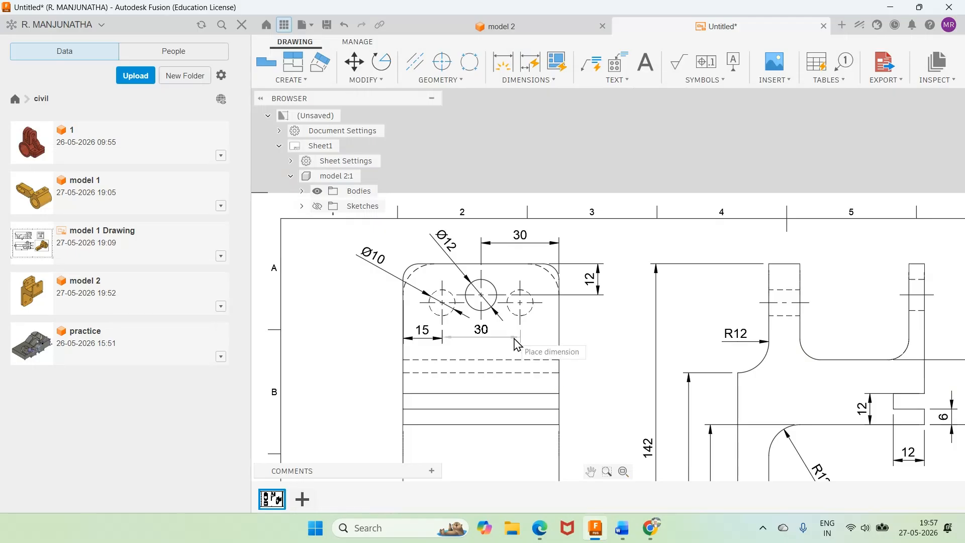
click(514, 341)
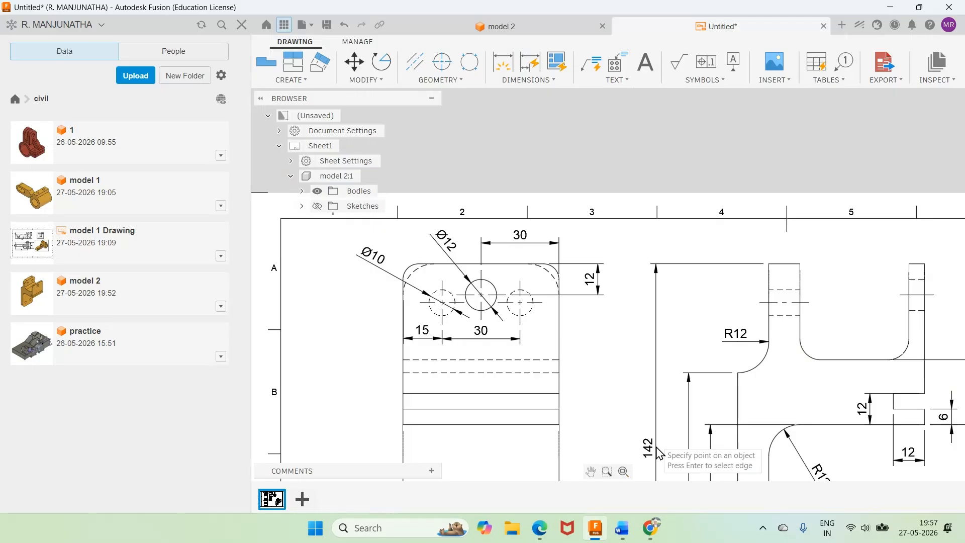
click(624, 530)
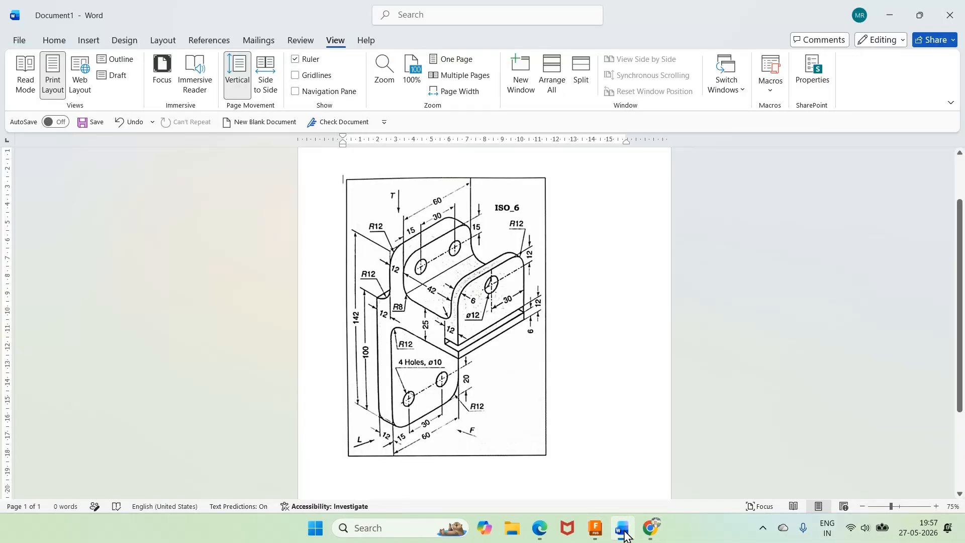
click(625, 537)
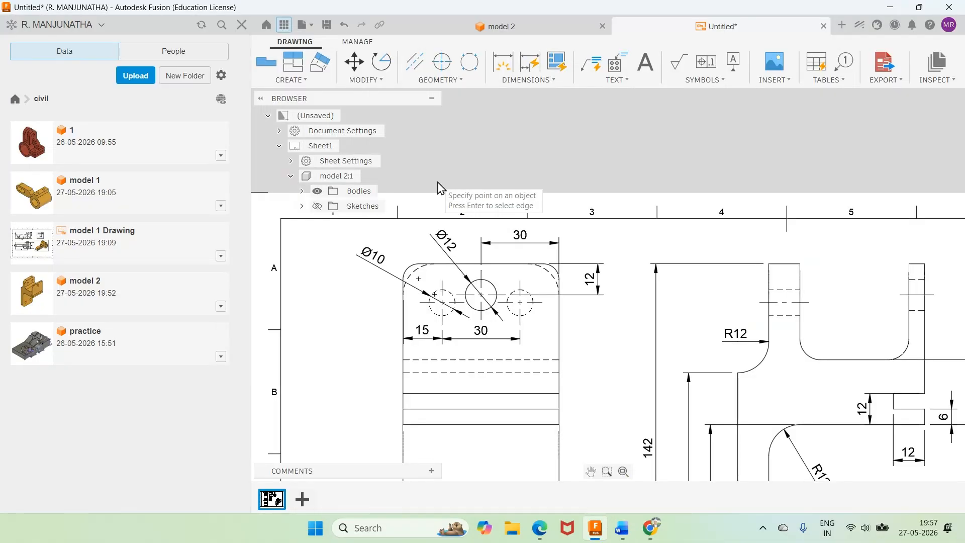
click(514, 83)
click(517, 176)
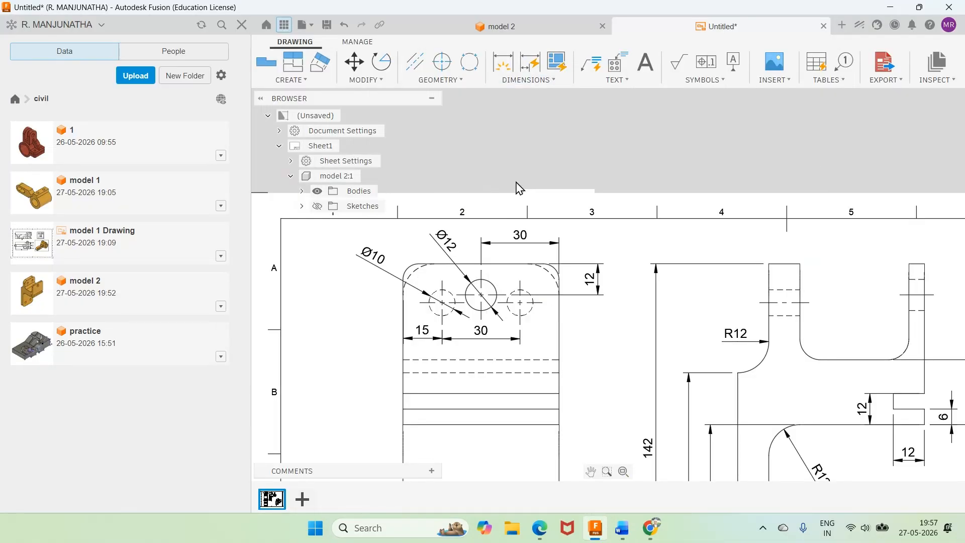
click(413, 265)
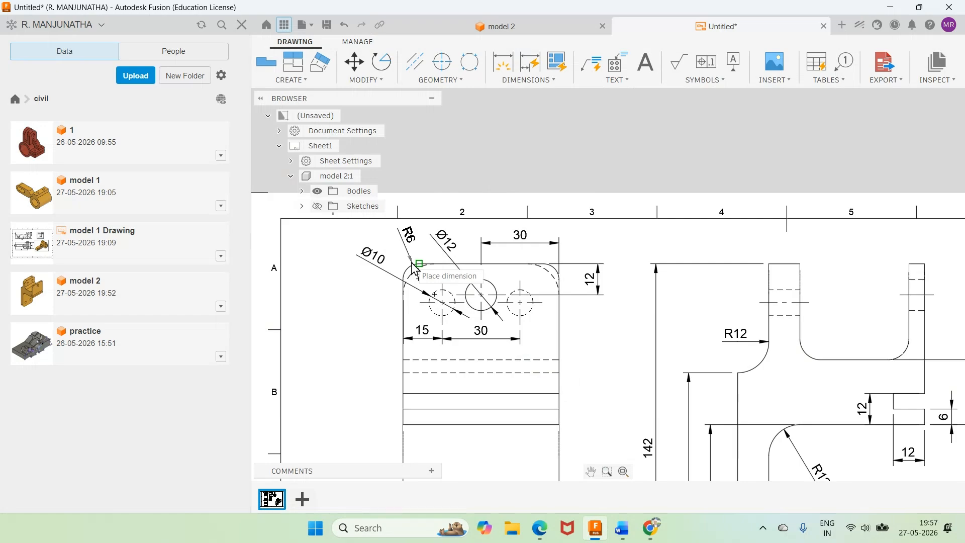
key(Escape)
Step: Add a radius dimension to the hidden arc at the front view's upper-right corner, placed outside the outline
click(547, 81)
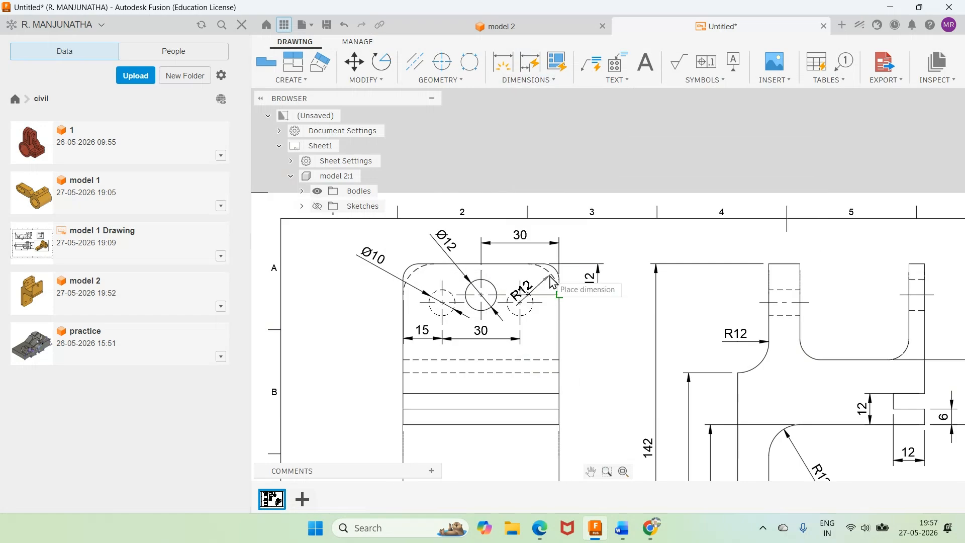
click(554, 277)
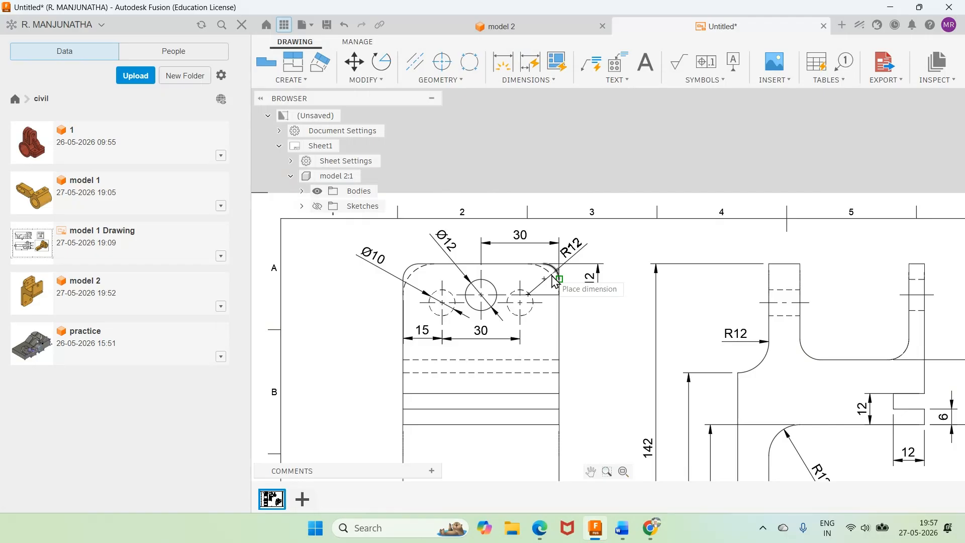
click(583, 260)
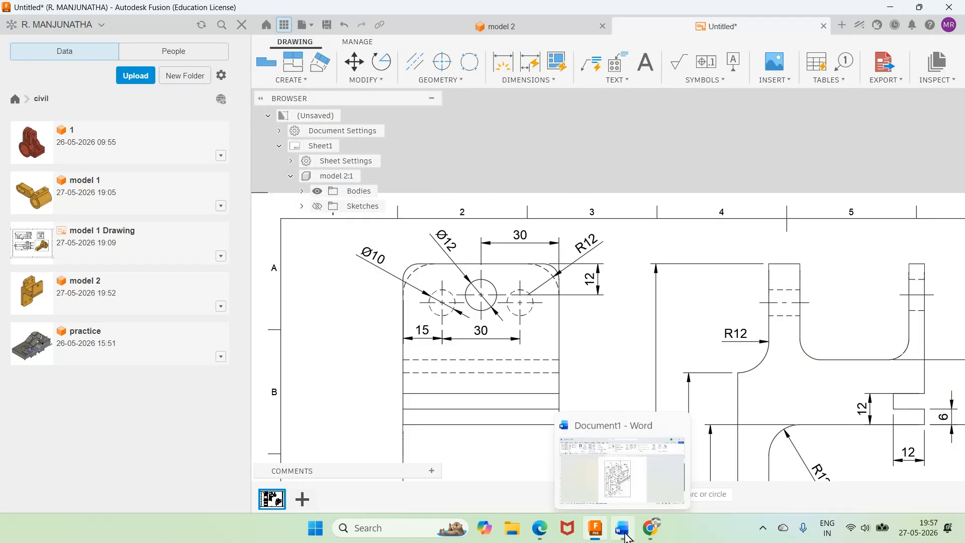
Step: Check the Word drawing, then add a radius dimension to the front view's visible upper-left corner arc, placed above the outline
click(624, 530)
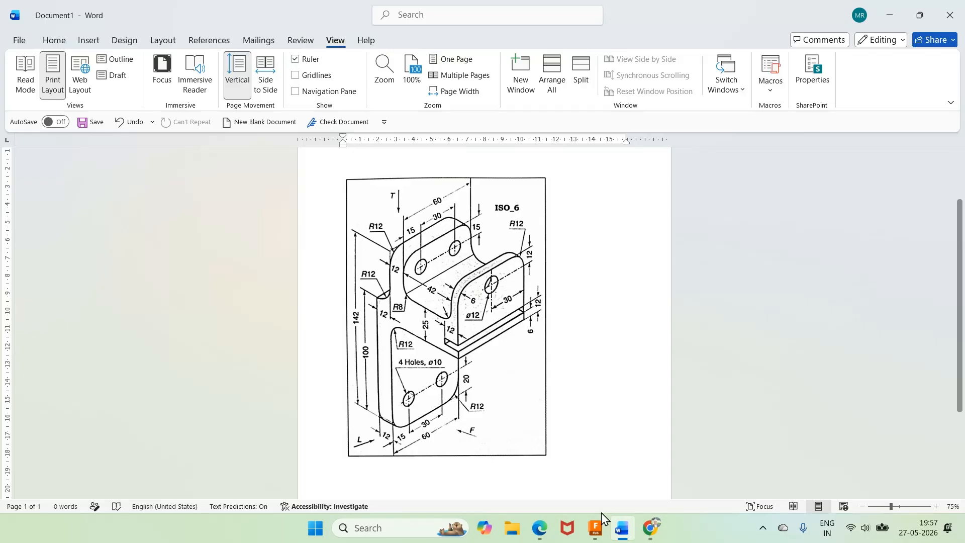
click(623, 529)
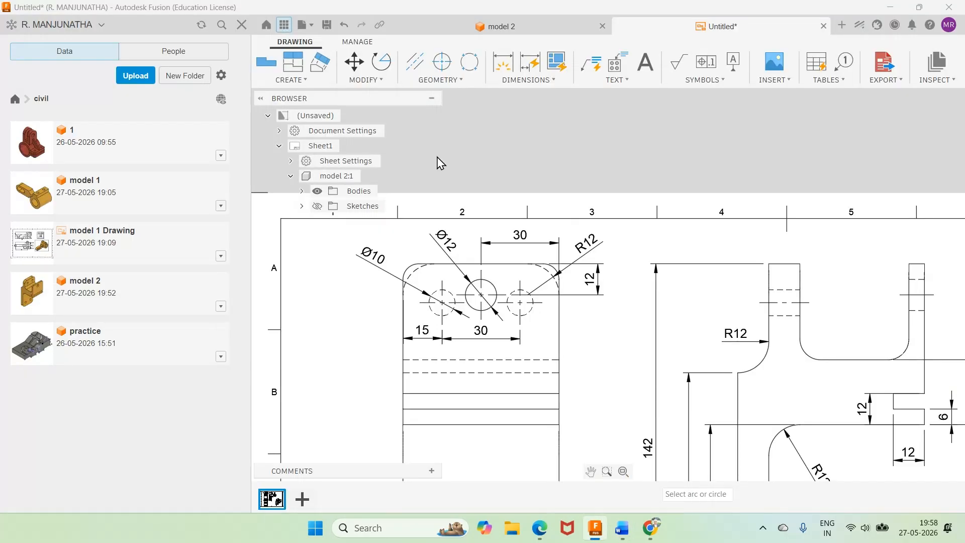
click(526, 80)
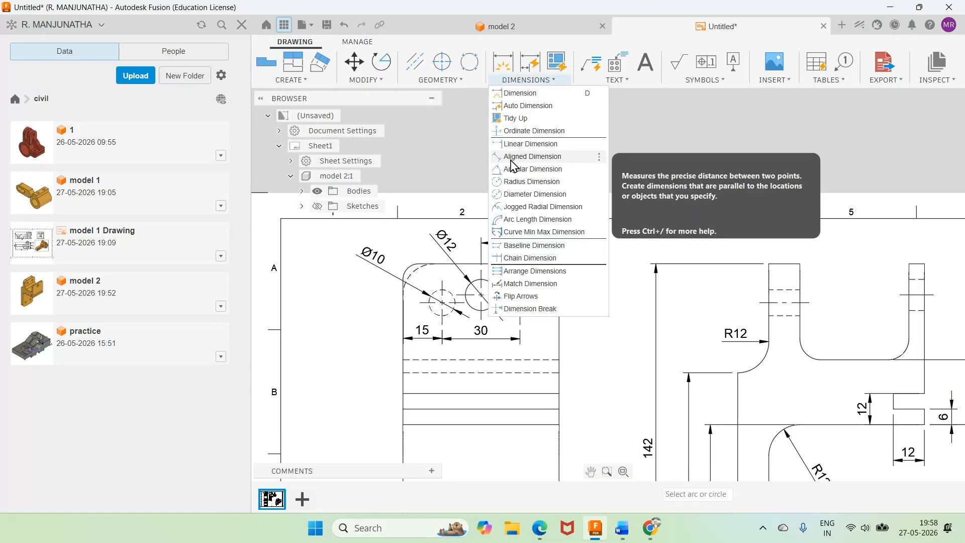
click(531, 181)
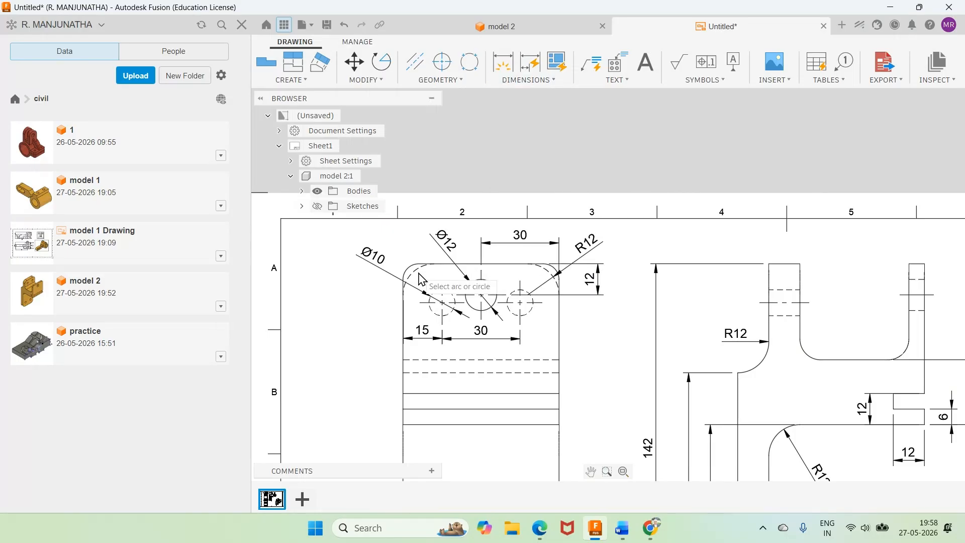
click(411, 267)
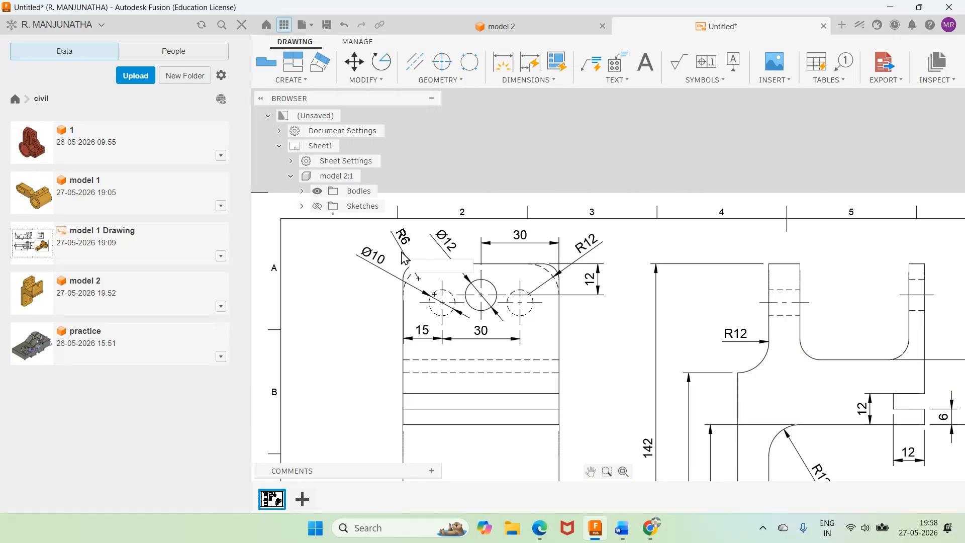
click(403, 258)
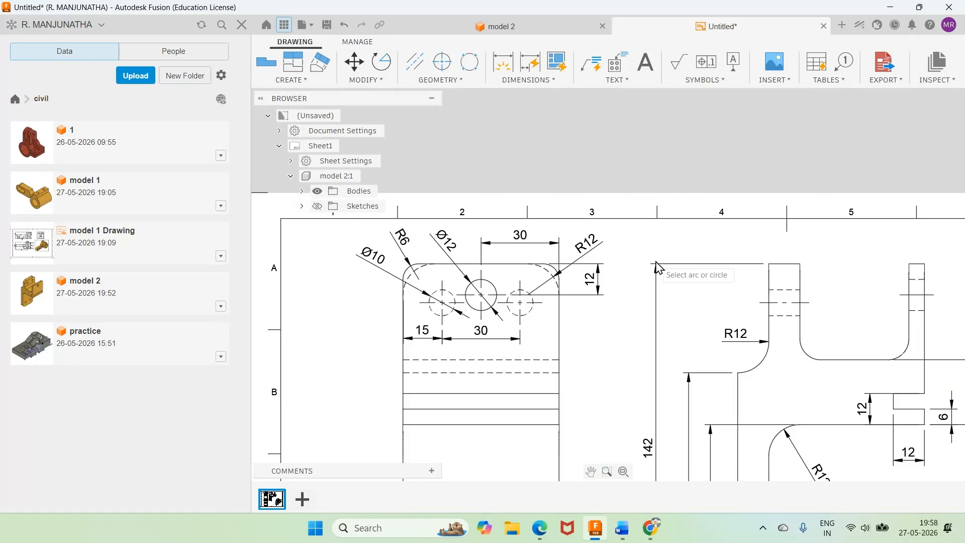
Step: Add a linear dimension for the thickness of the side view's thicker upright wall, placed just above its top edge
scroll(656, 266, down, 3)
scroll(650, 281, down, 1)
scroll(666, 342, up, 1)
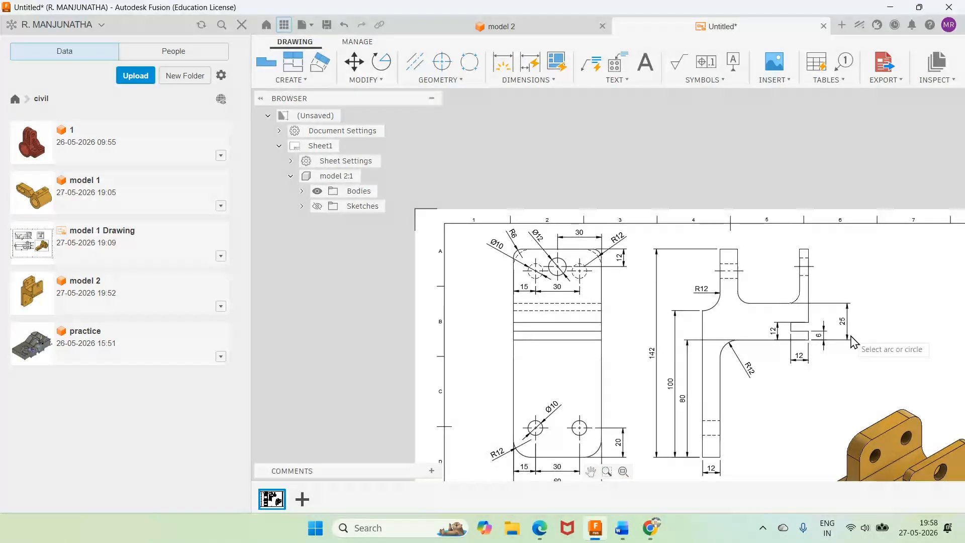
scroll(804, 252, up, 2)
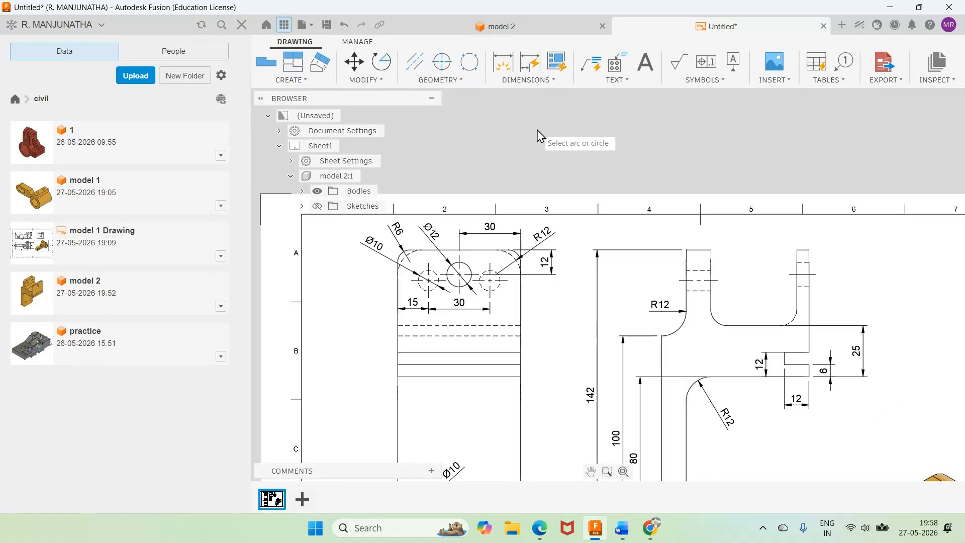
click(528, 80)
click(534, 144)
click(686, 249)
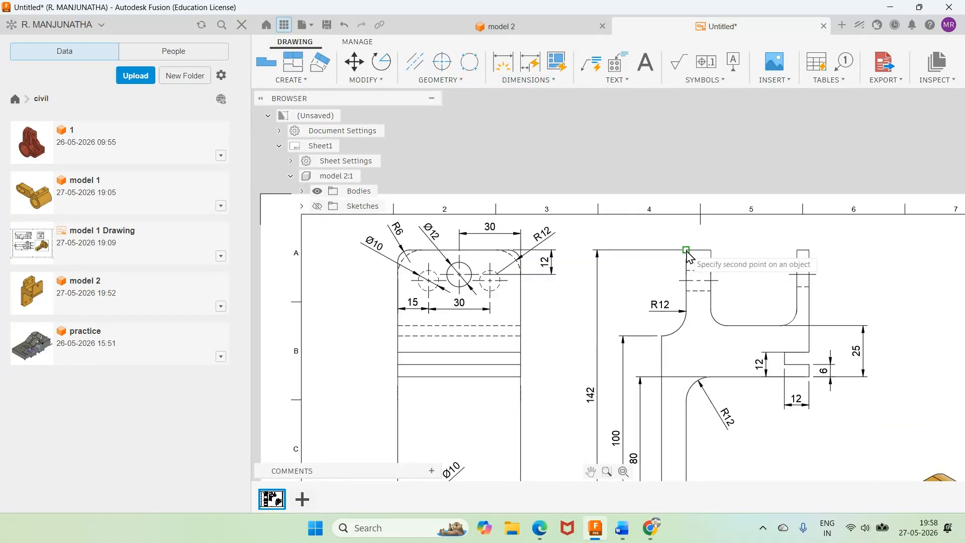
click(711, 249)
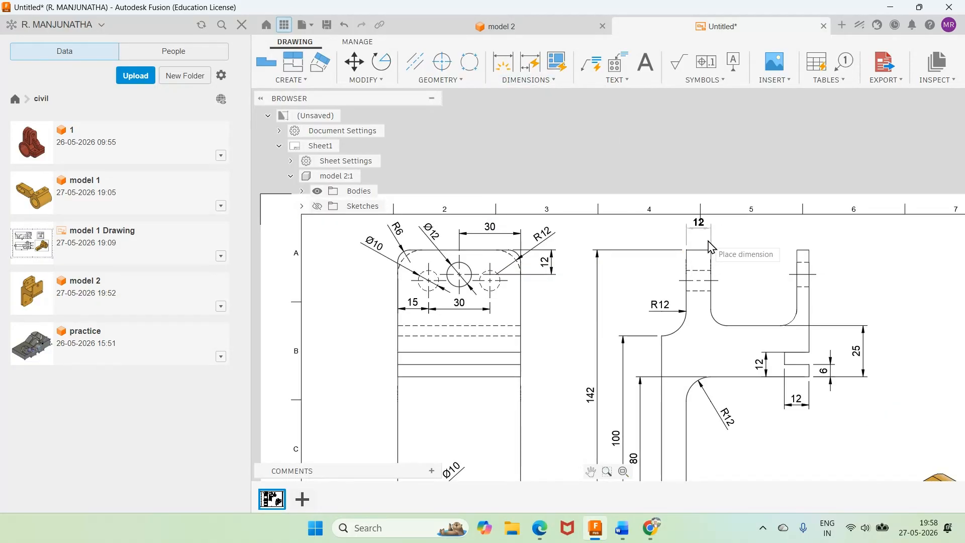
click(710, 246)
Step: Add linear dimensions above the side view for the gap between the upright walls and the thin wall's thickness
click(710, 249)
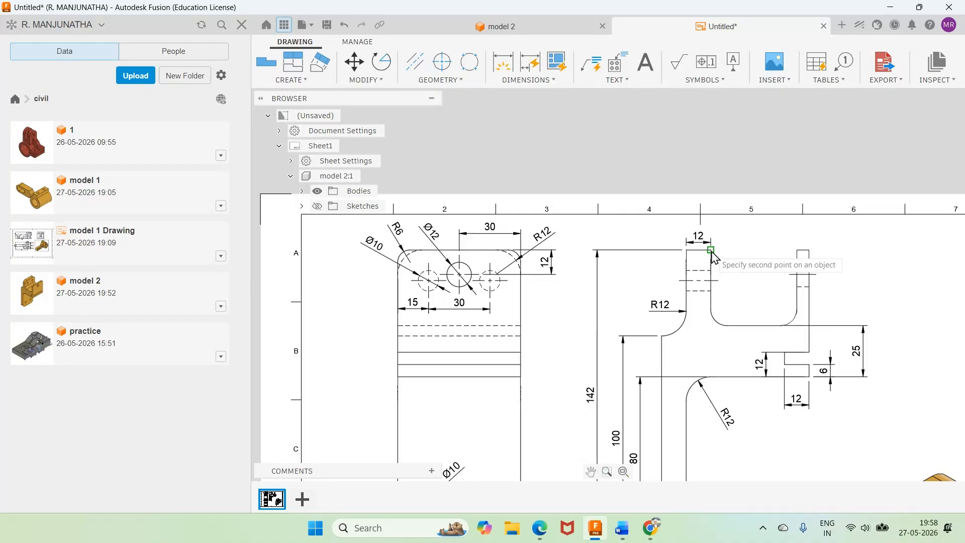
click(797, 250)
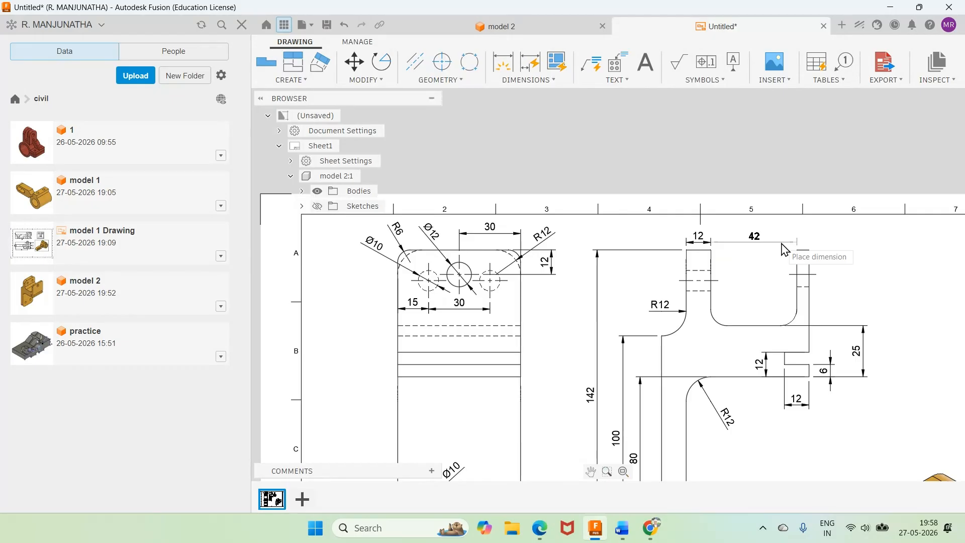
click(783, 249)
click(797, 249)
click(809, 250)
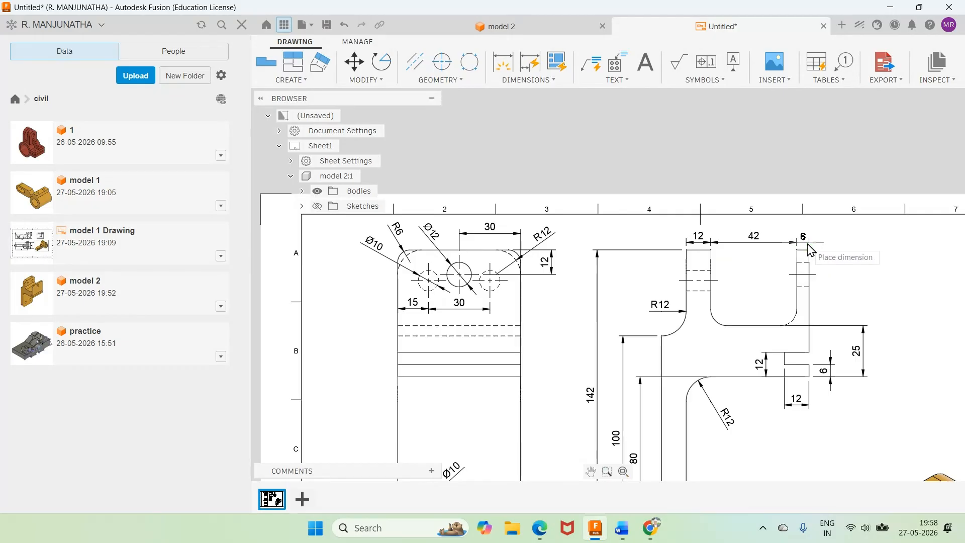
click(810, 249)
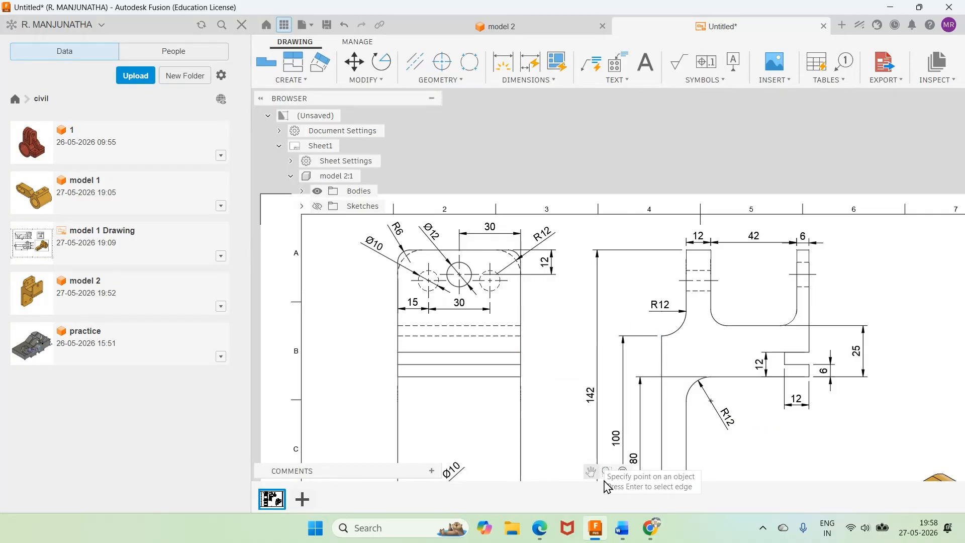
Step: Check the Word reference, then add a linear dimension from the front view's right hidden hole center to the top edge, outside the existing height dimension
mouse_move(622, 527)
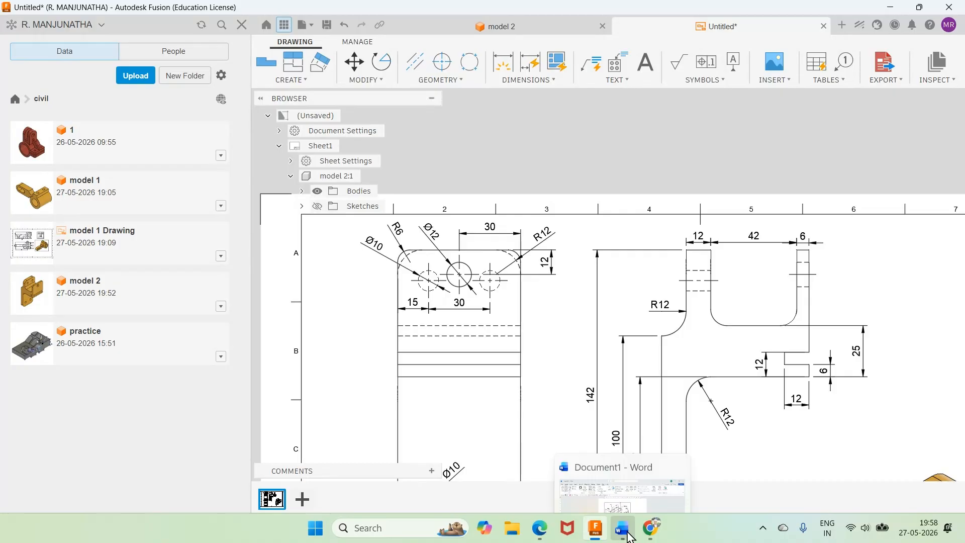
click(583, 460)
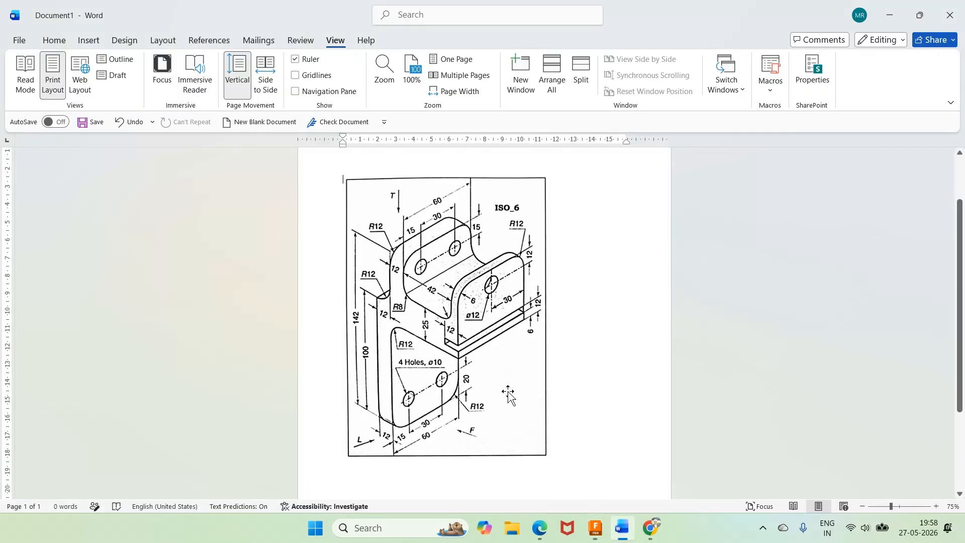
mouse_move(595, 528)
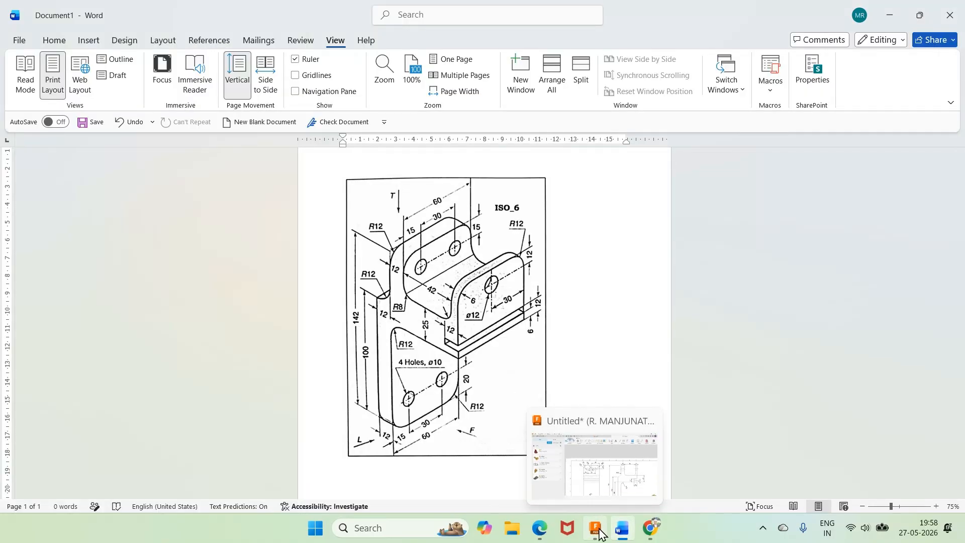
click(616, 424)
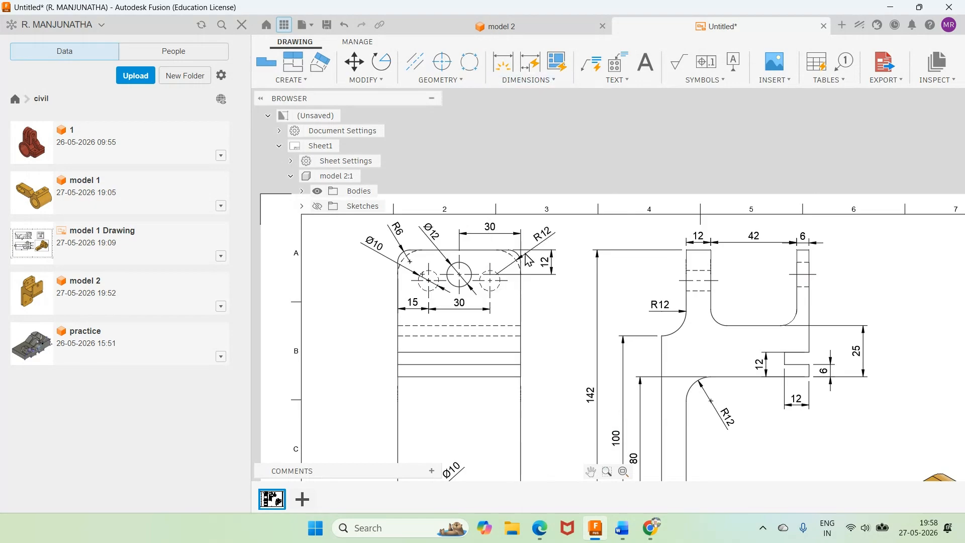
click(551, 82)
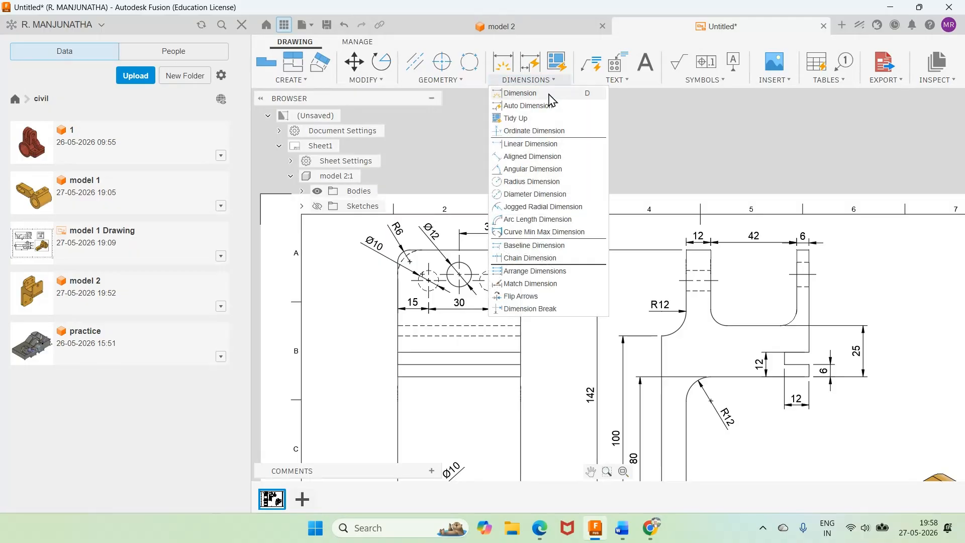
click(521, 93)
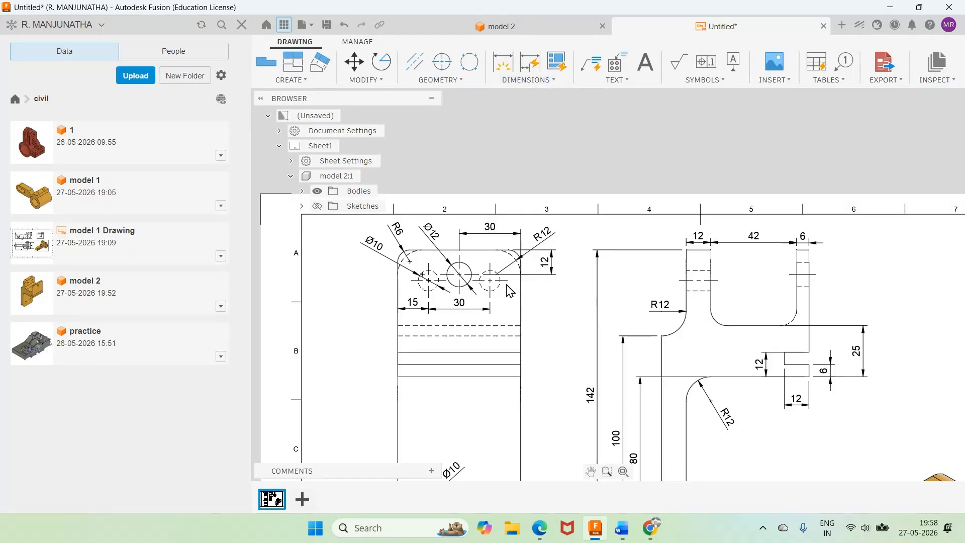
click(548, 91)
click(533, 151)
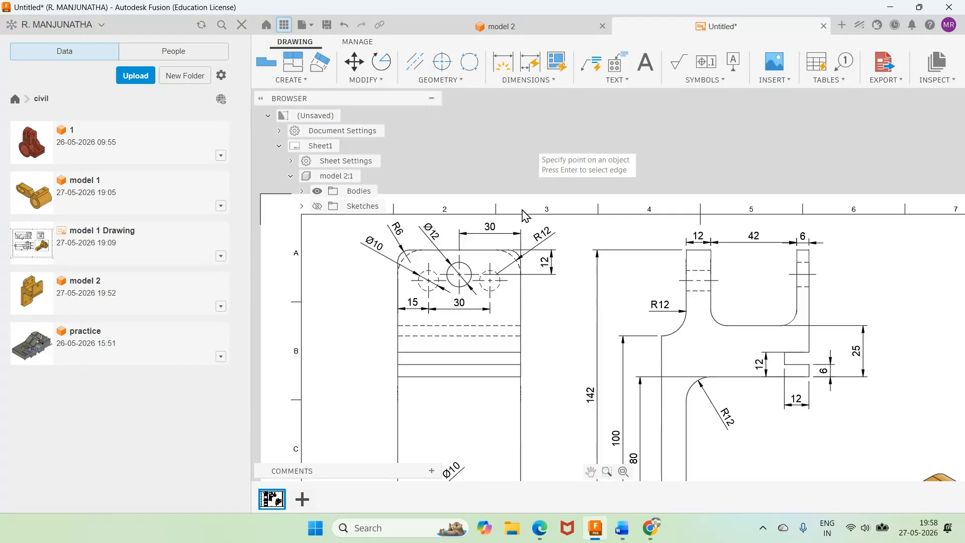
click(508, 283)
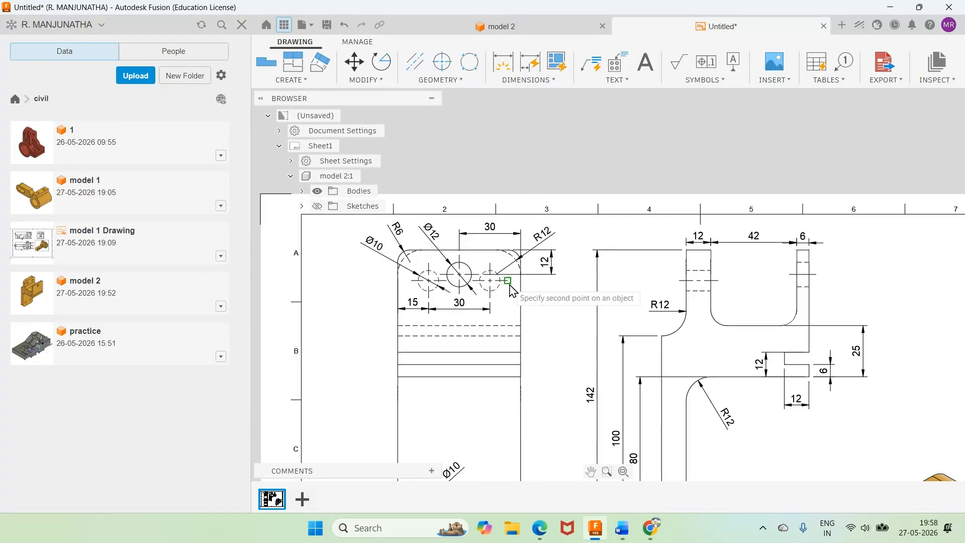
click(509, 250)
click(575, 265)
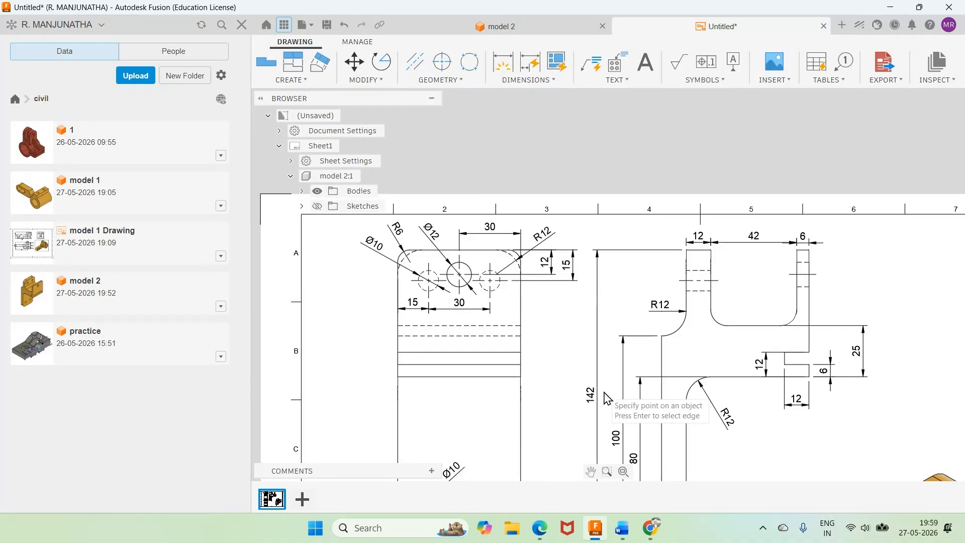
Step: Compare the dimensioned front and side views with the Word reference drawing, then fit the whole sheet in view
scroll(607, 398, up, 2)
scroll(609, 394, down, 2)
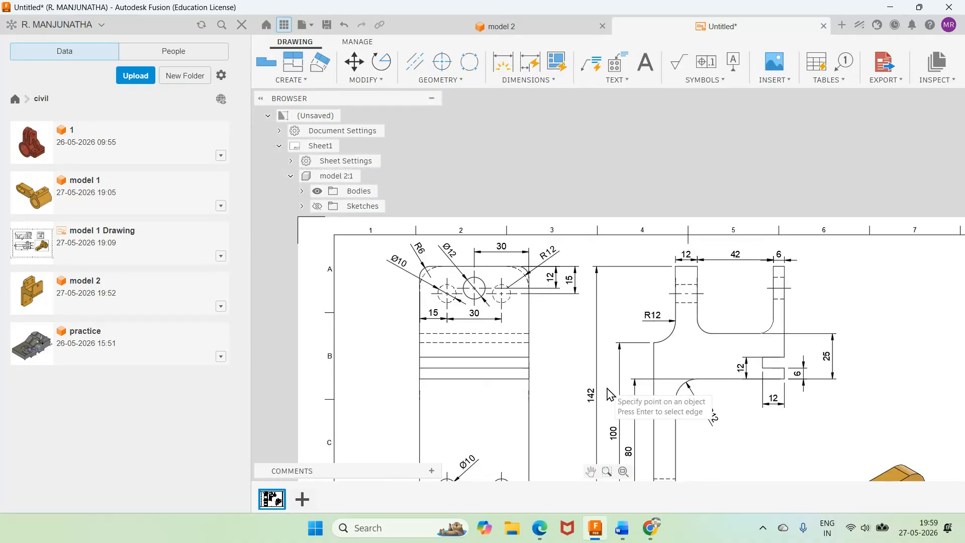
scroll(610, 394, down, 2)
click(622, 528)
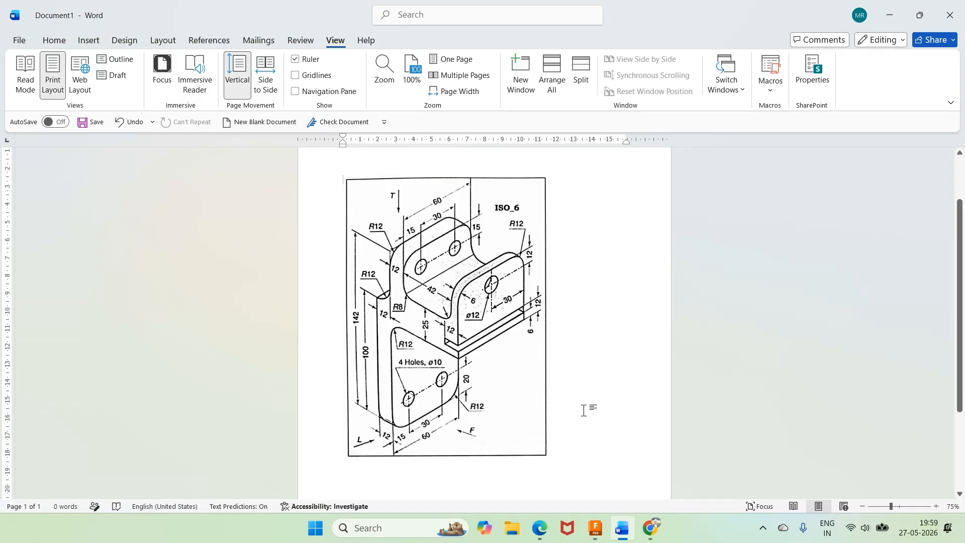
click(596, 528)
scroll(657, 406, down, 2)
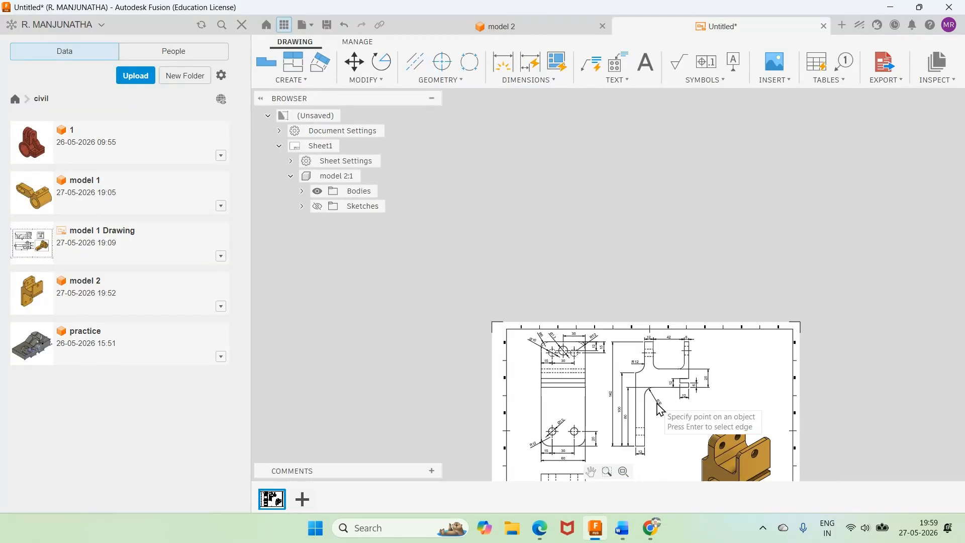
scroll(636, 445, up, 3)
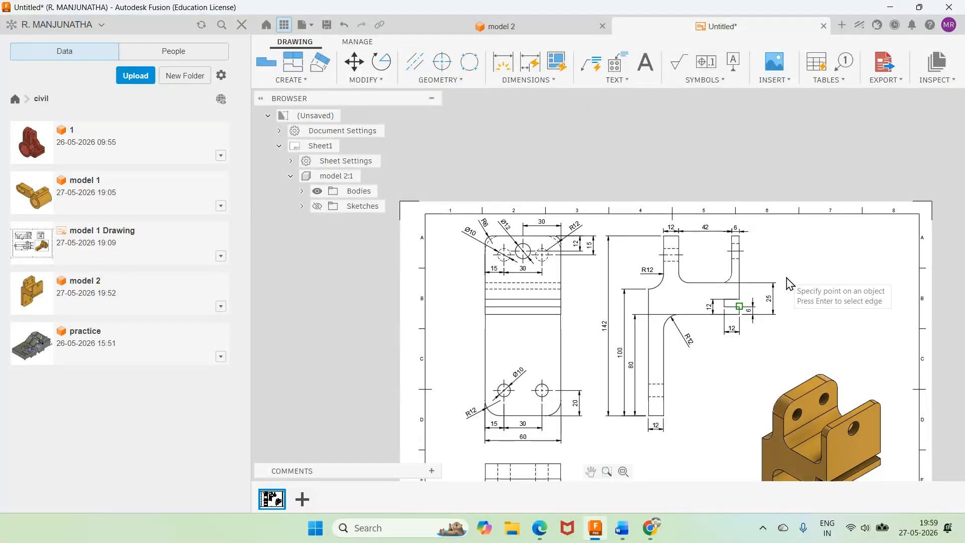
click(623, 471)
click(489, 153)
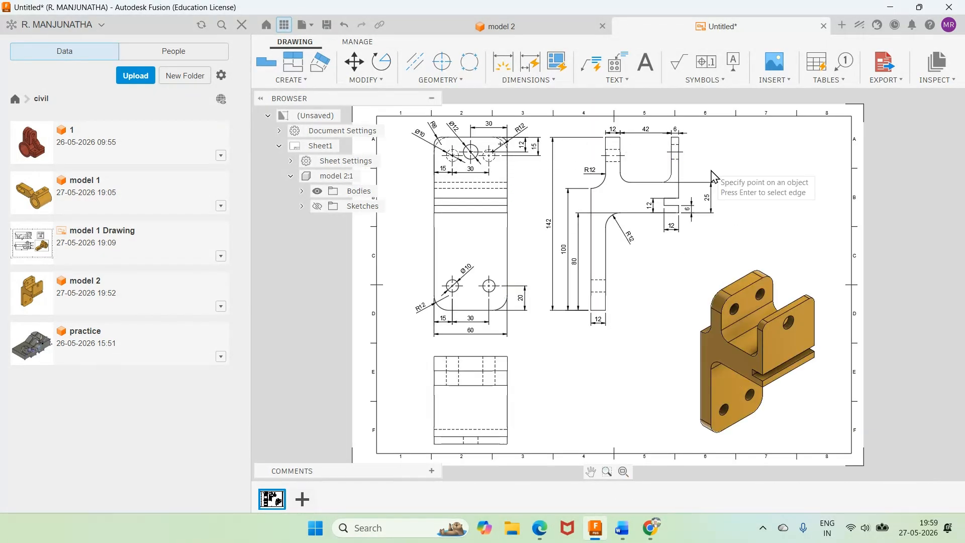